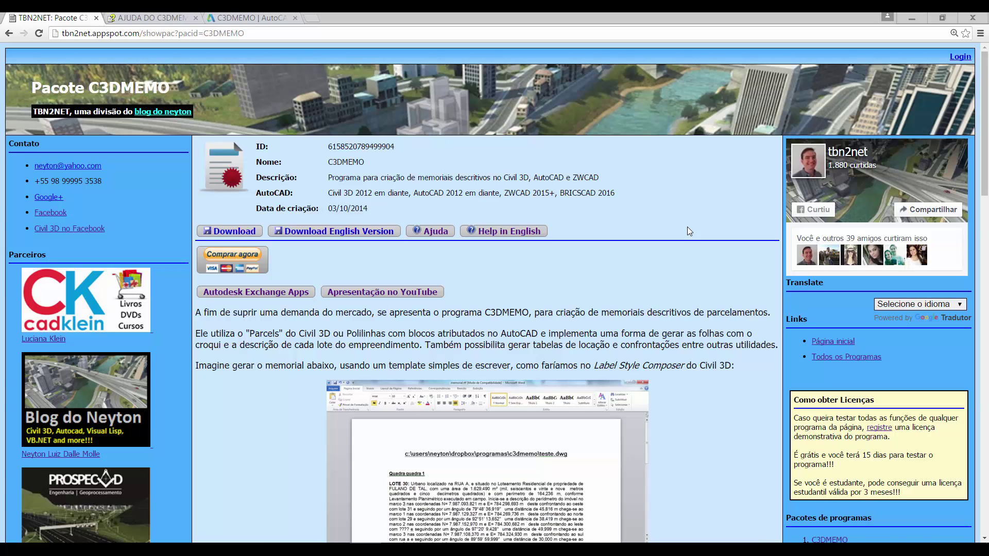
- Load the TBN2NET home page at tbn2net.appspot.com
left_click(270, 33)
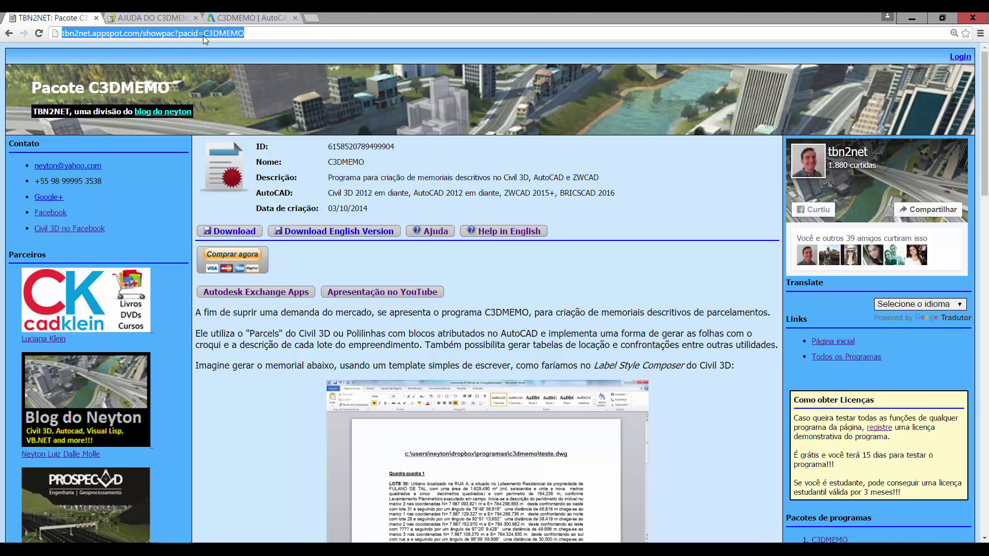
left_click(256, 36)
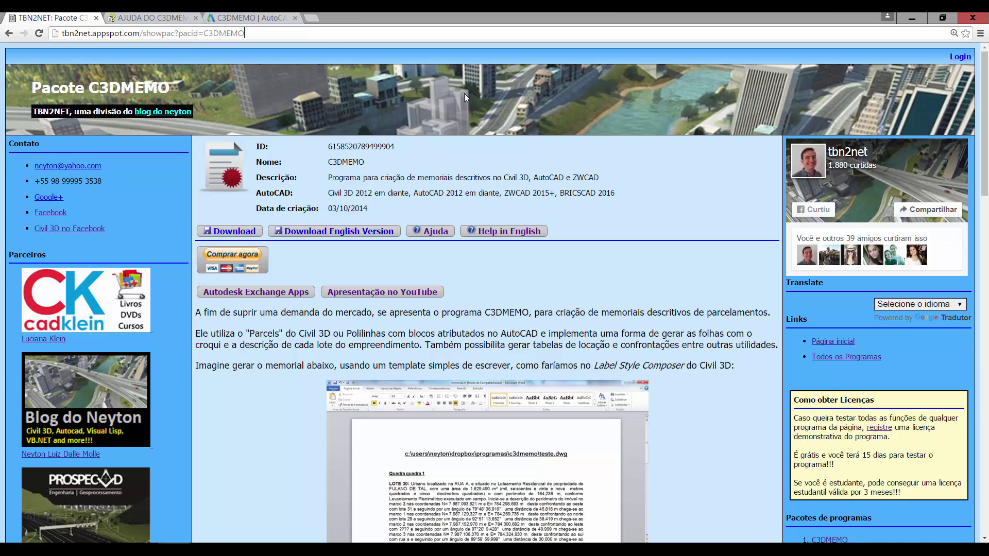
key("Return")
left_click_drag(139, 35, 285, 28)
key("BackSpace")
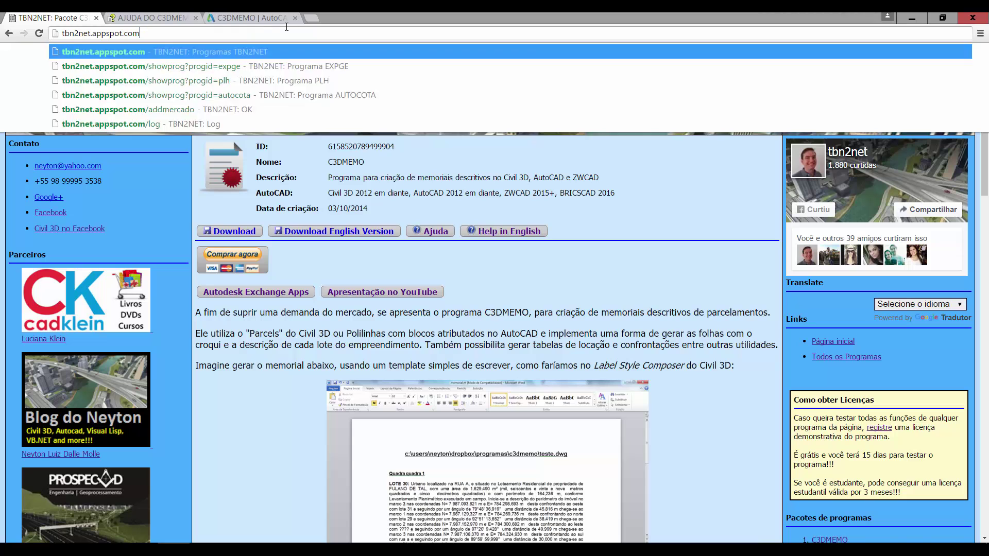
key("Return")
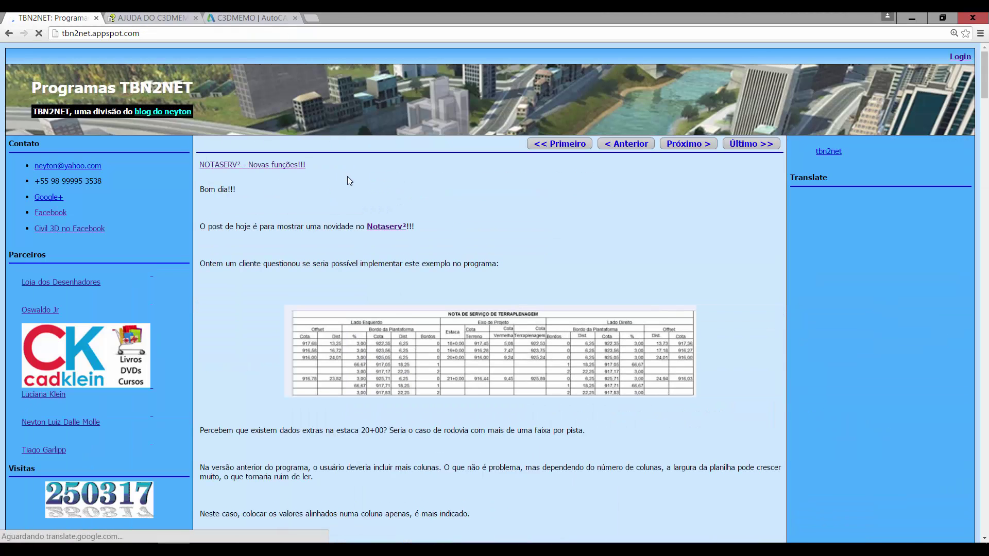
- Open the C3DMEMO package page from the home page's list of program packages
scroll(494, 231, "down", 3)
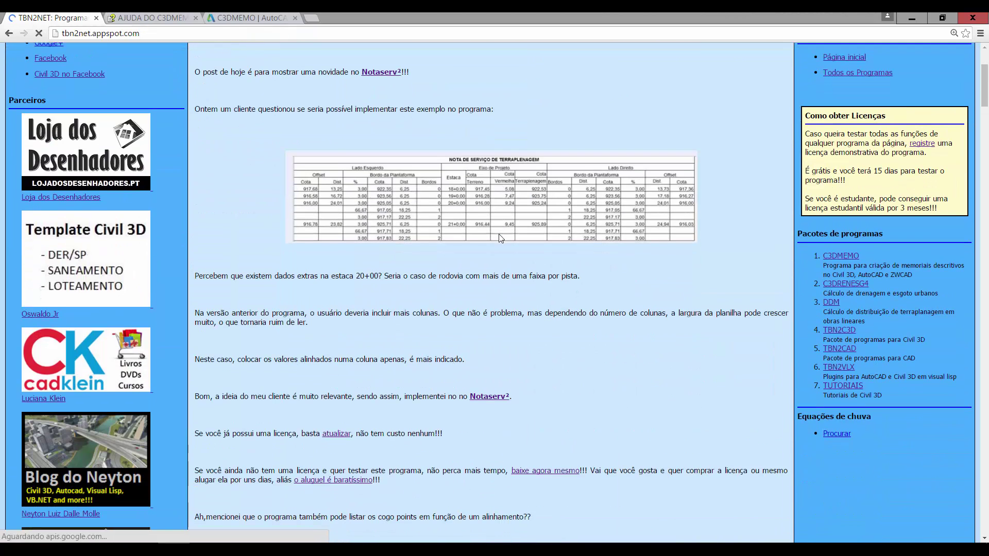
scroll(848, 323, "down", 2)
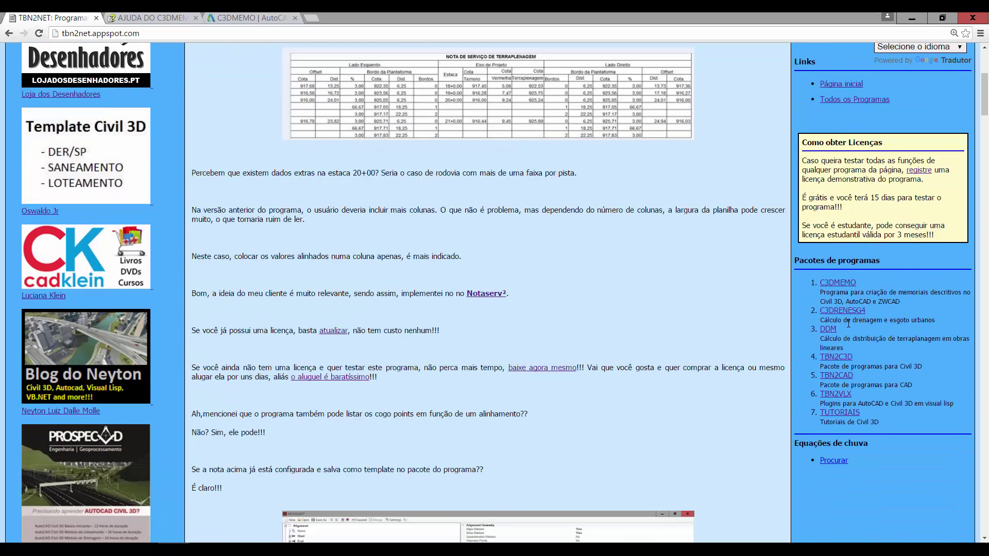
left_click(843, 285)
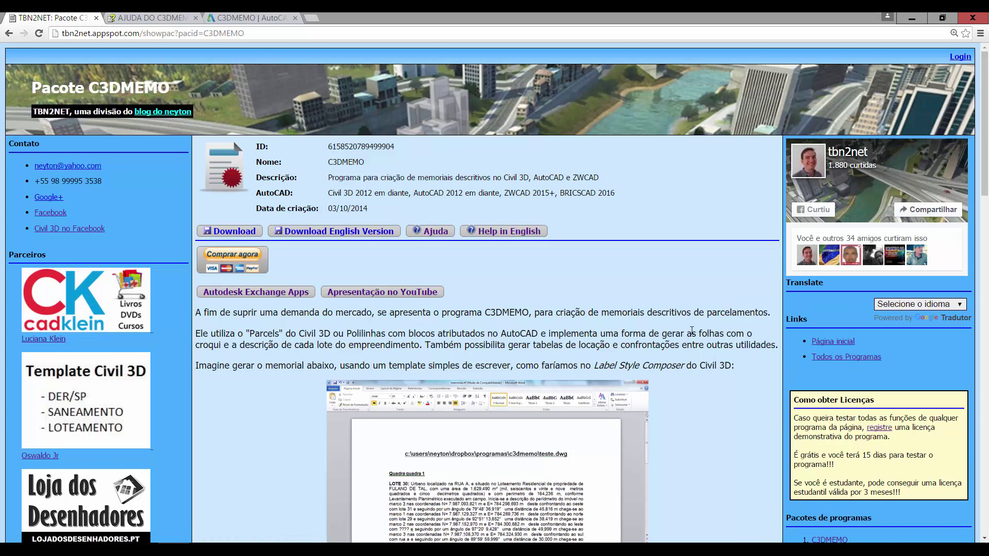
- Review the C3DMEMO package description, its sample images and the list of programs included in the package
scroll(639, 320, "down", 8)
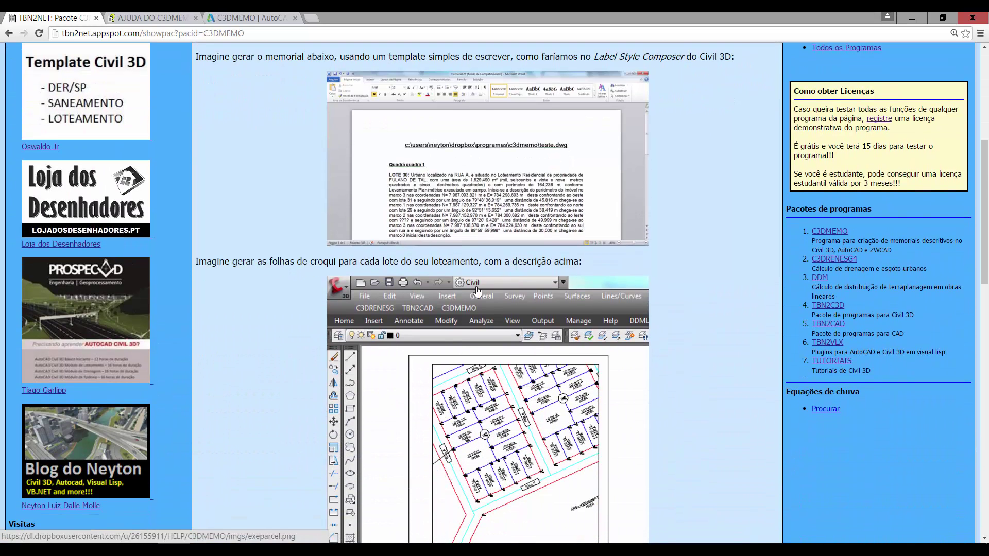
scroll(503, 223, "down", 12)
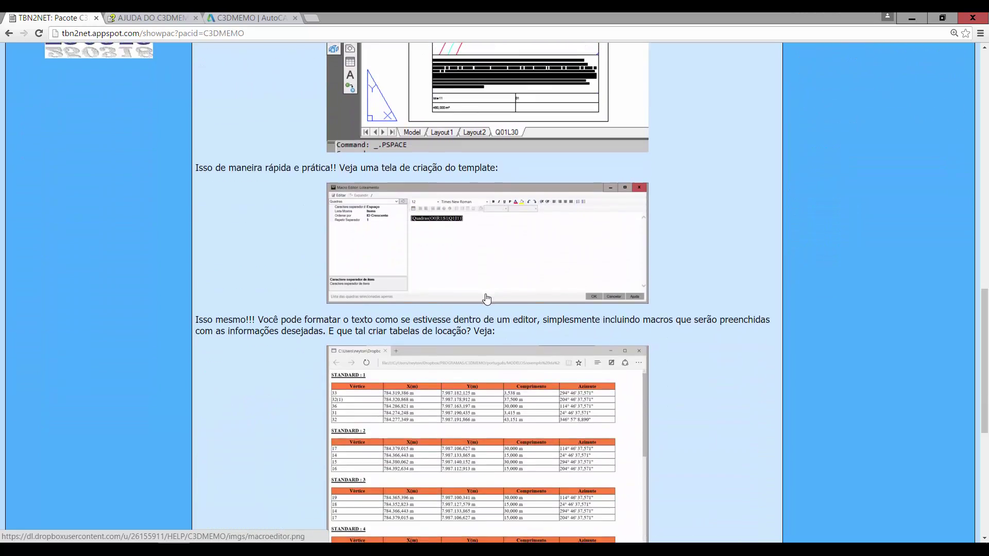
scroll(488, 298, "down", 2)
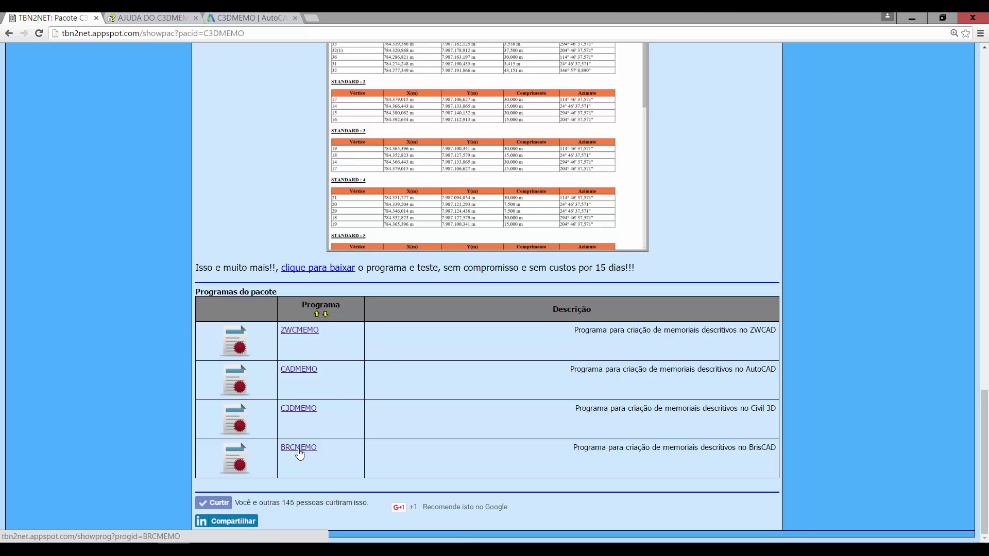
scroll(322, 458, "up", 20)
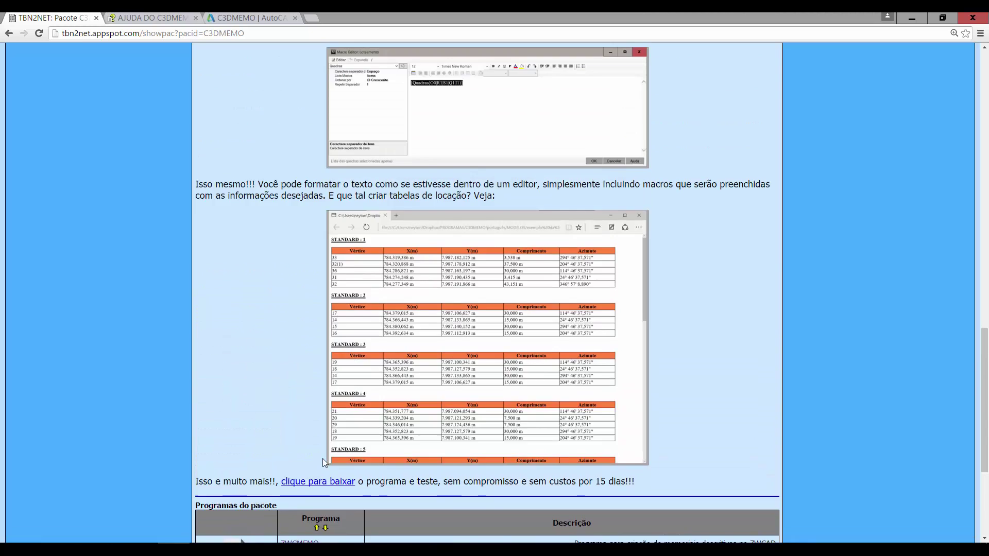
scroll(314, 410, "up", 6)
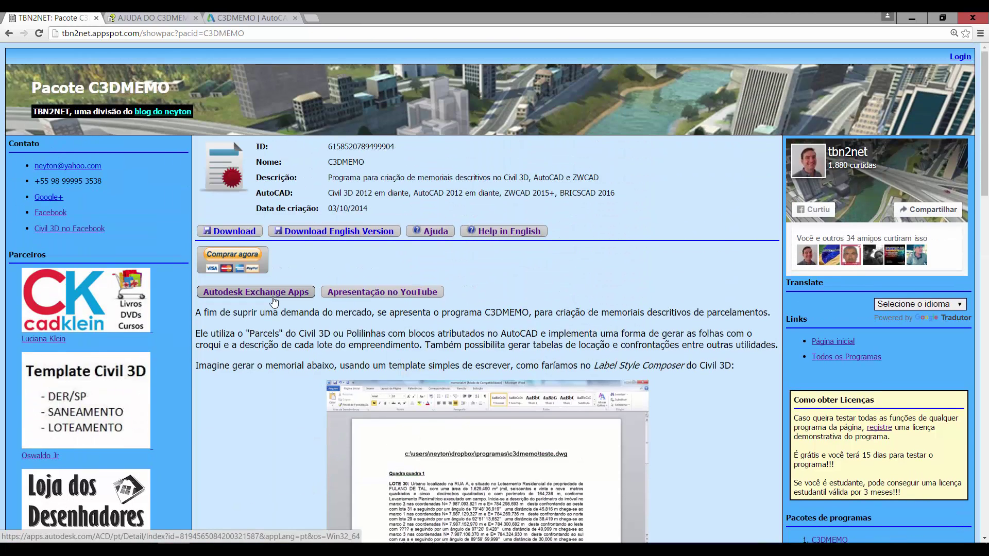
- View the C3DMEMO listing and its web address in the Autodesk App Store, and return to the package page
left_click(241, 19)
left_click(569, 36)
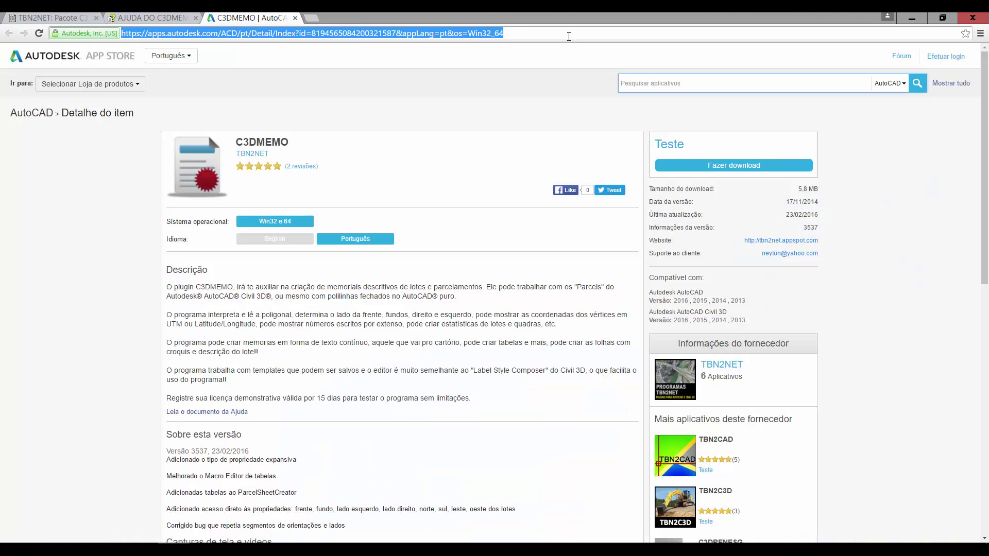
left_click(569, 37)
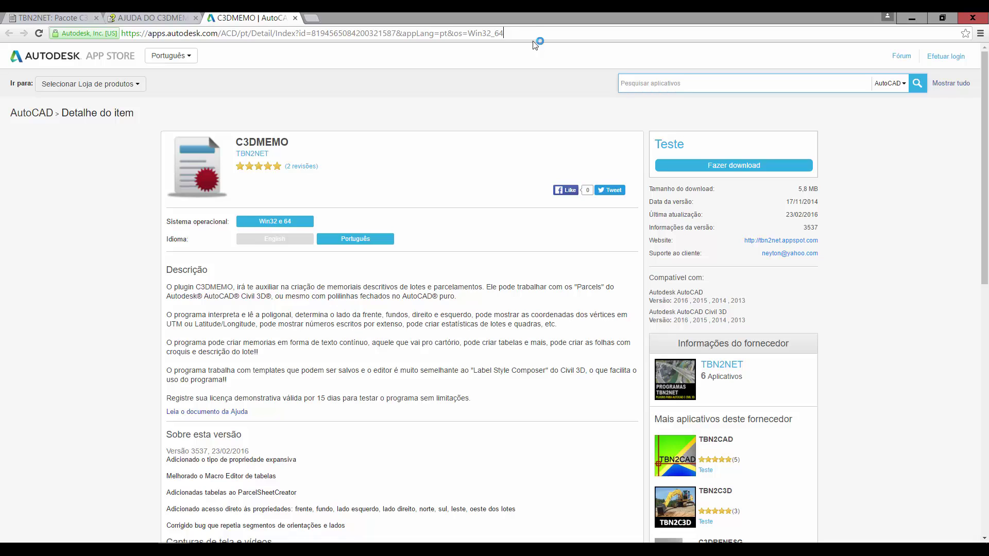
left_click(58, 20)
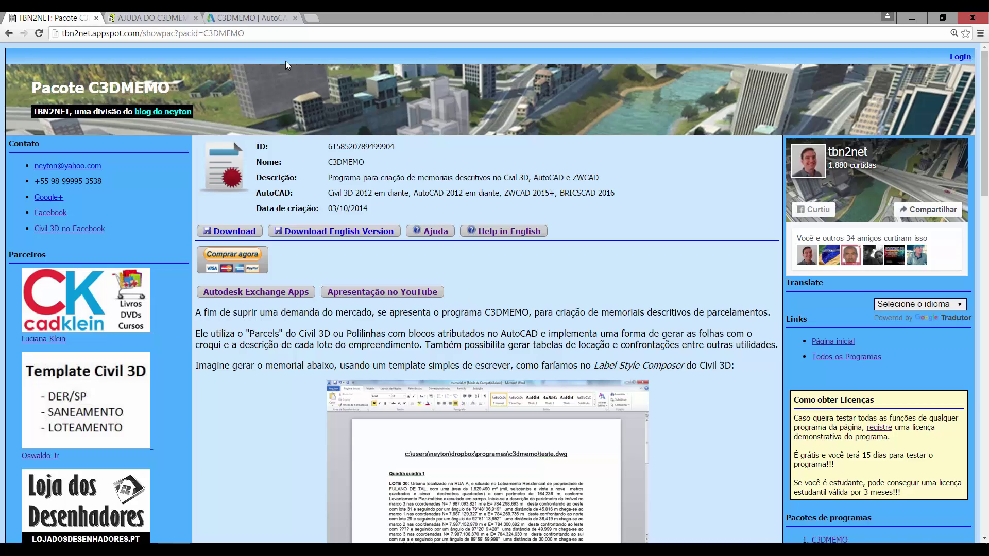
- In the C3DMEMO help, expand the Configurações and Editor de Macros sections and view the Civil 3D configuration topic
left_click(446, 238)
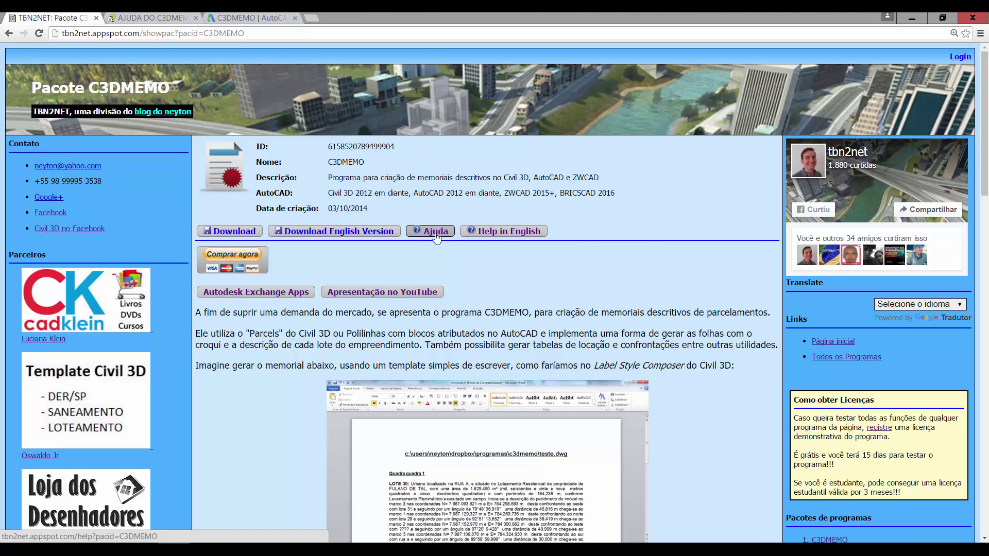
left_click(148, 23)
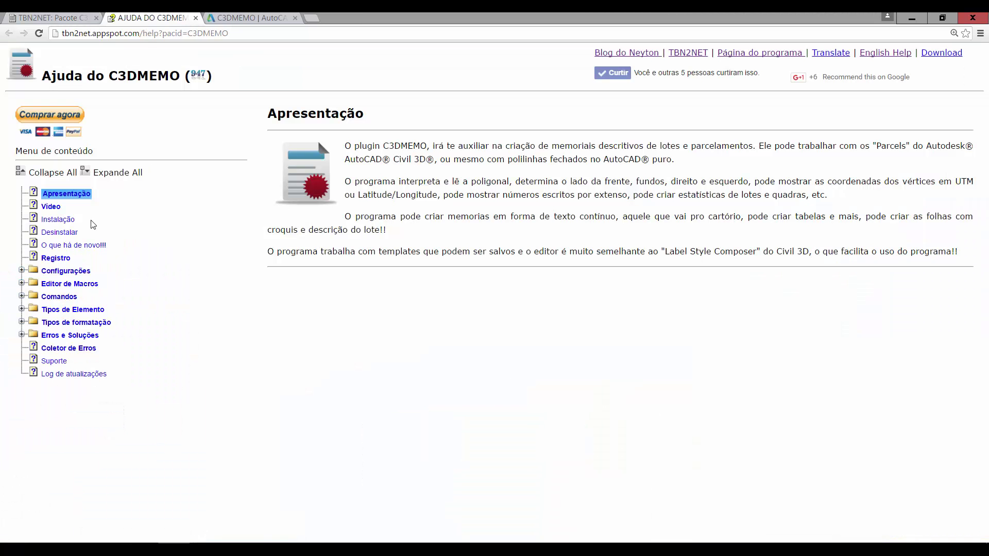
left_click(36, 270)
left_click(34, 333)
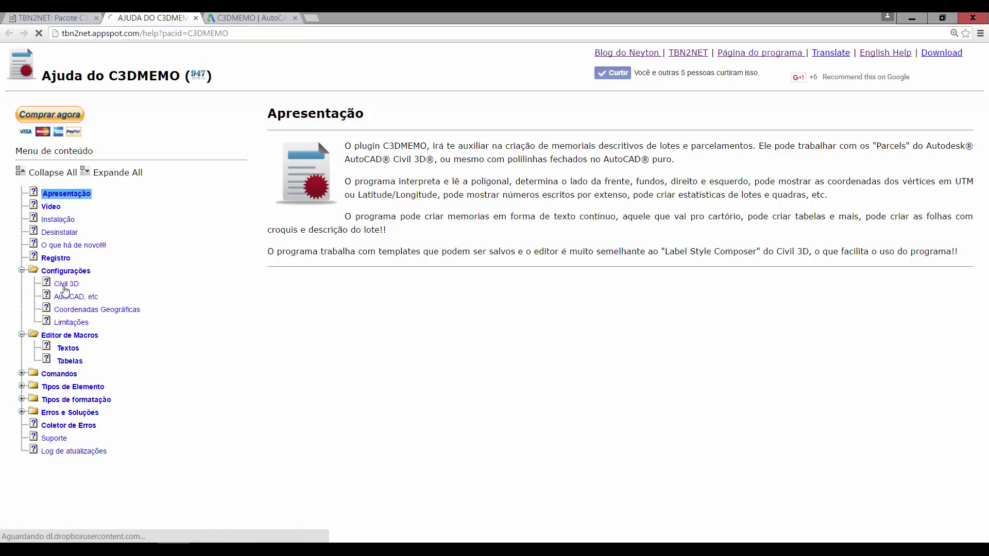
left_click(65, 285)
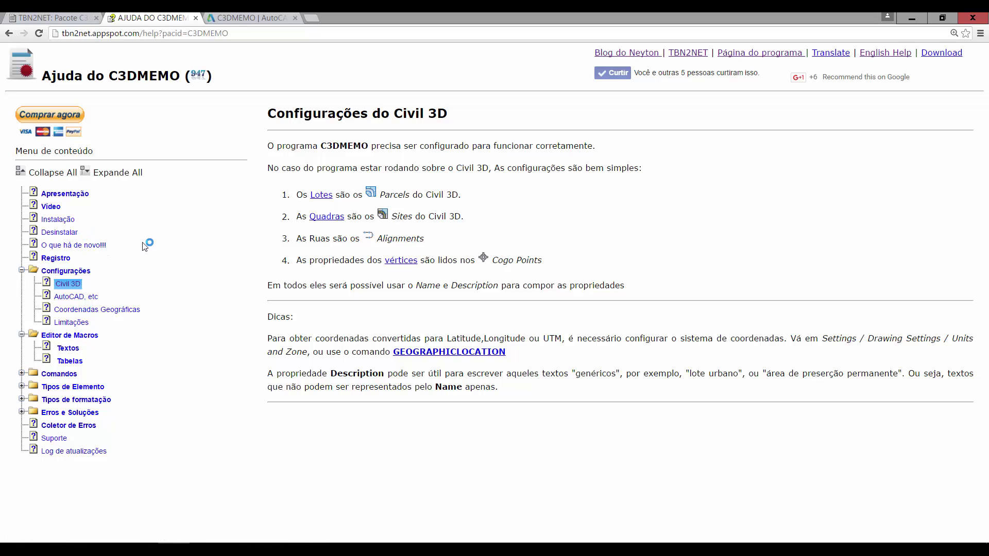
left_click(67, 18)
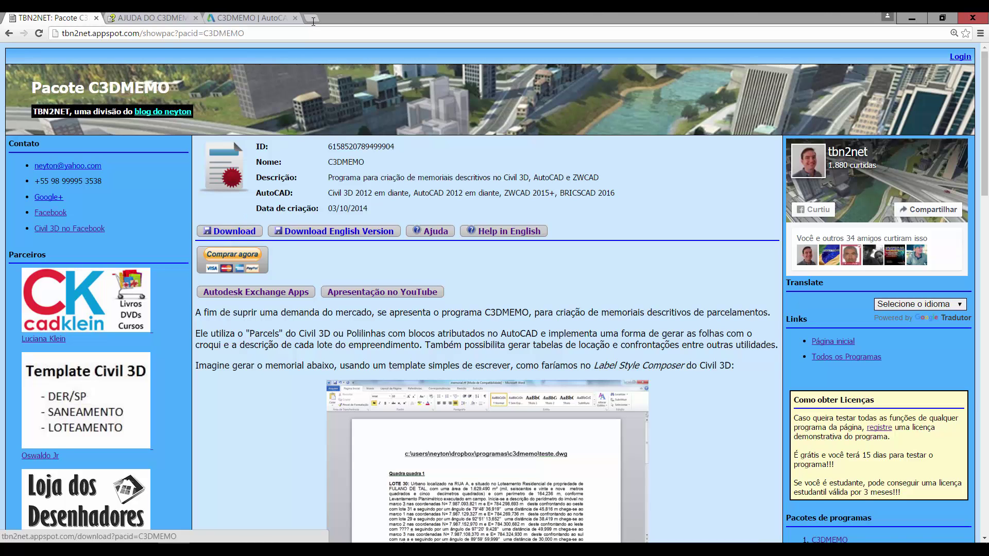
left_click(123, 18)
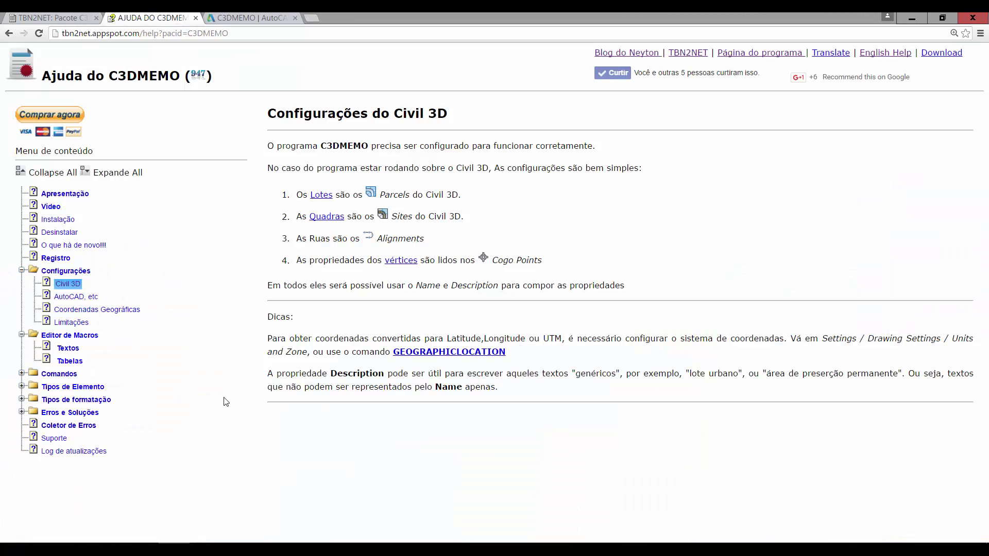
- Switch to File Explorer and open LEIAME.txt from the C3DMEMO português folder
left_click(206, 549)
left_click(364, 549)
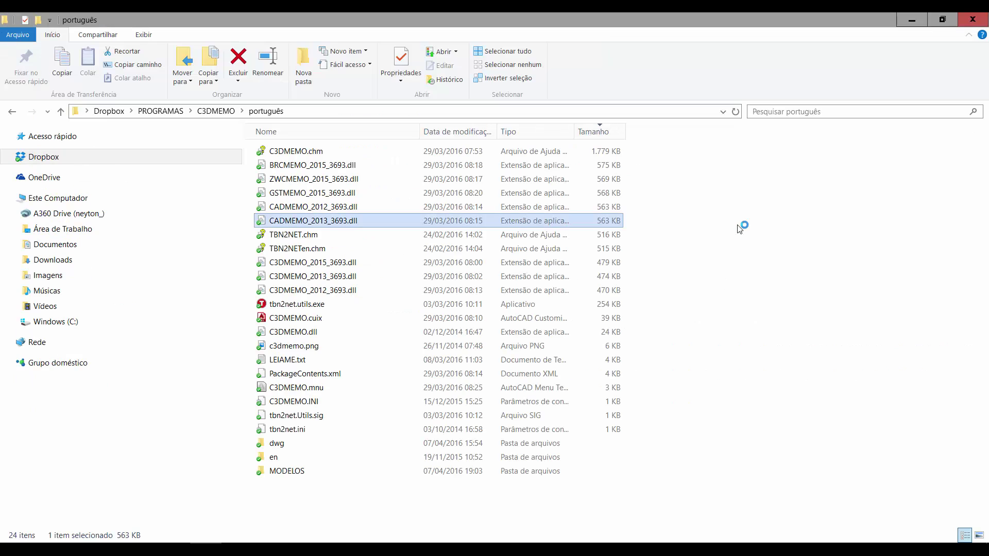
left_click(781, 250)
left_click(312, 363)
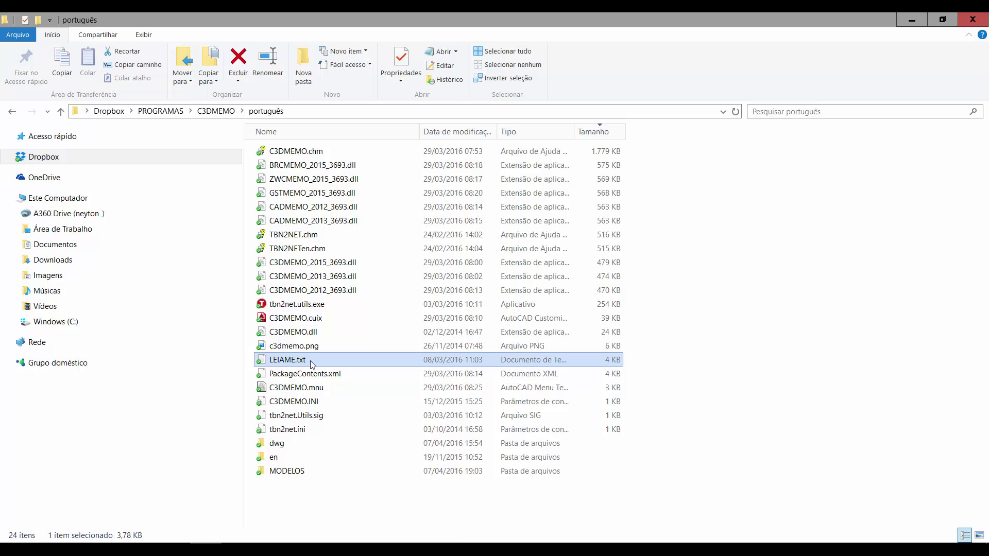
double_click(311, 362)
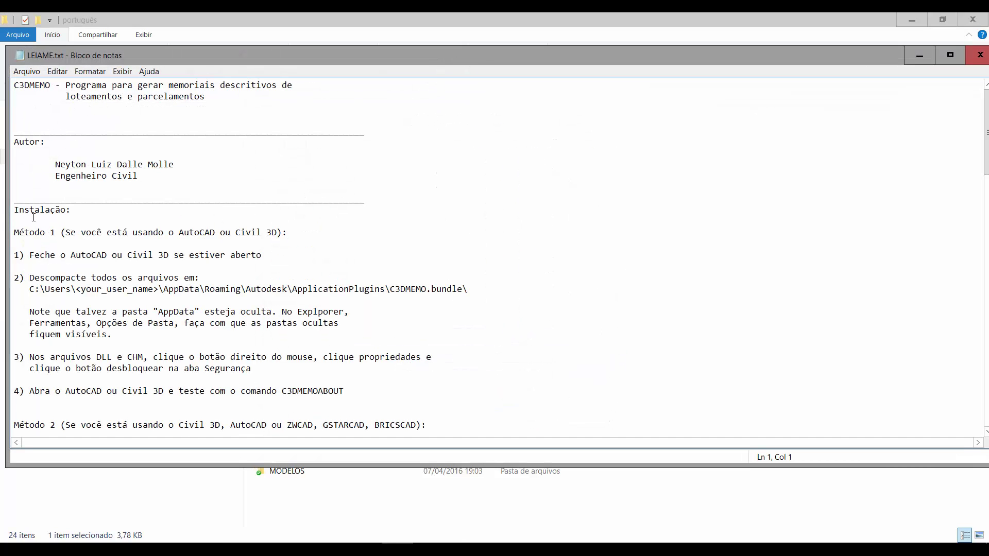
- Move the readme window aside and highlight the complete Método 1 installation instructions for AutoCAD or Civil 3D
left_click_drag(7, 218, 289, 219)
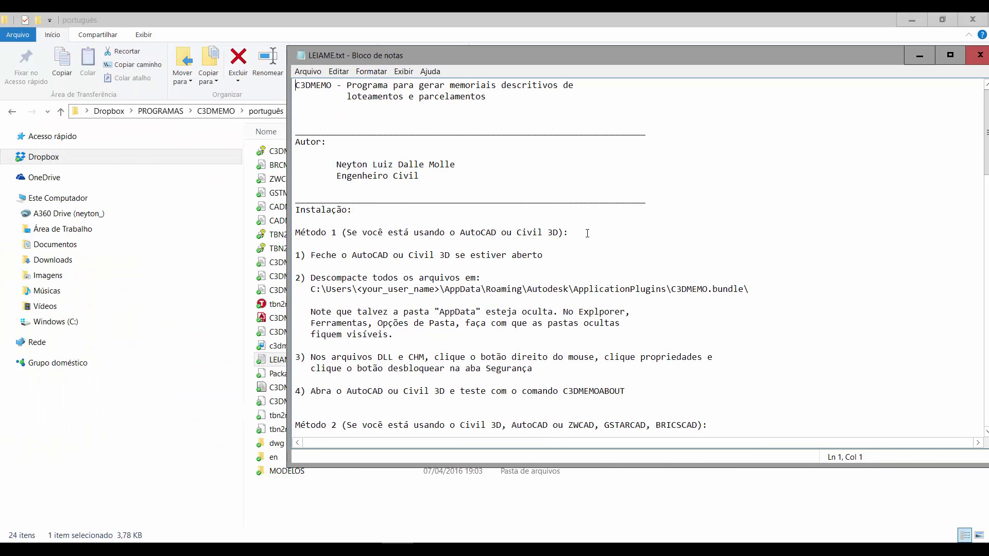
scroll(618, 241, "down", 1)
scroll(653, 250, "up", 1)
scroll(708, 223, "down", 3)
left_click_drag(295, 130, 755, 298)
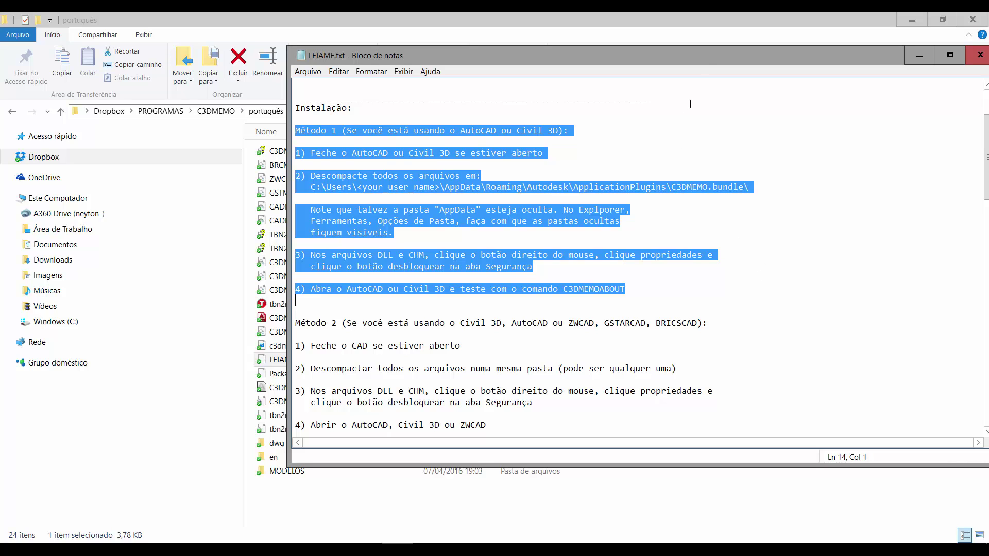
- Reposition the readme window and highlight the Método 2 installation instructions, clearing the selection after reading
left_click_drag(703, 55, 603, 41)
scroll(720, 323, "down", 6)
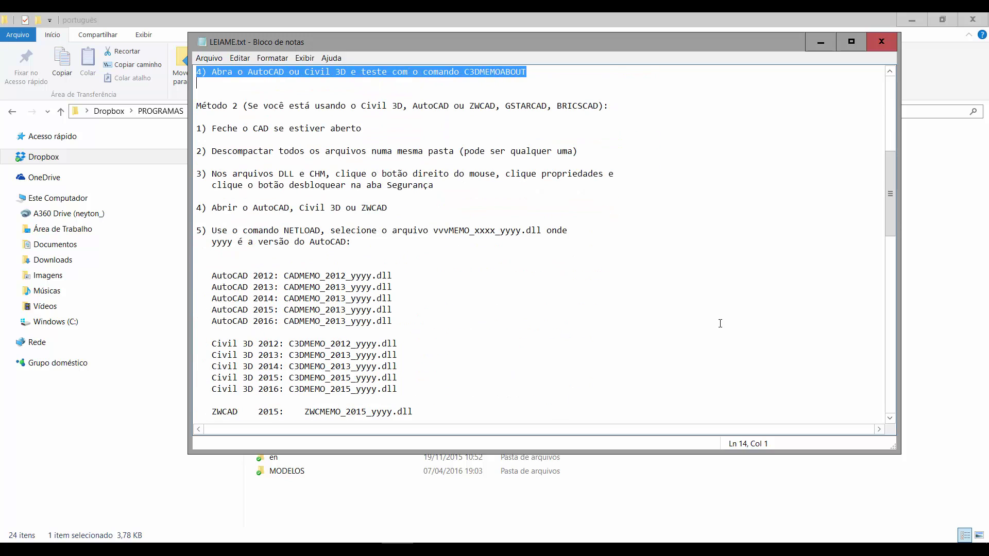
left_click_drag(197, 106, 696, 251)
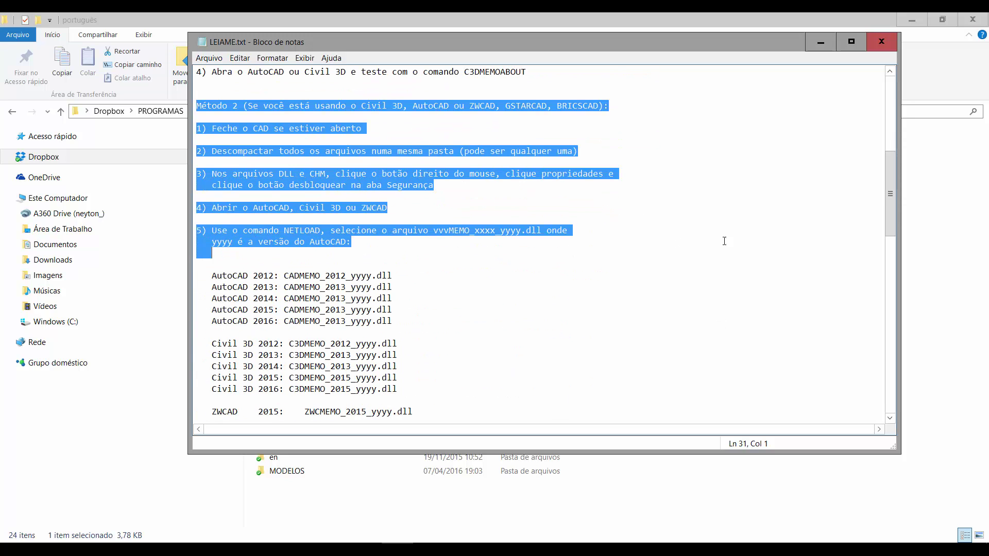
left_click(715, 199)
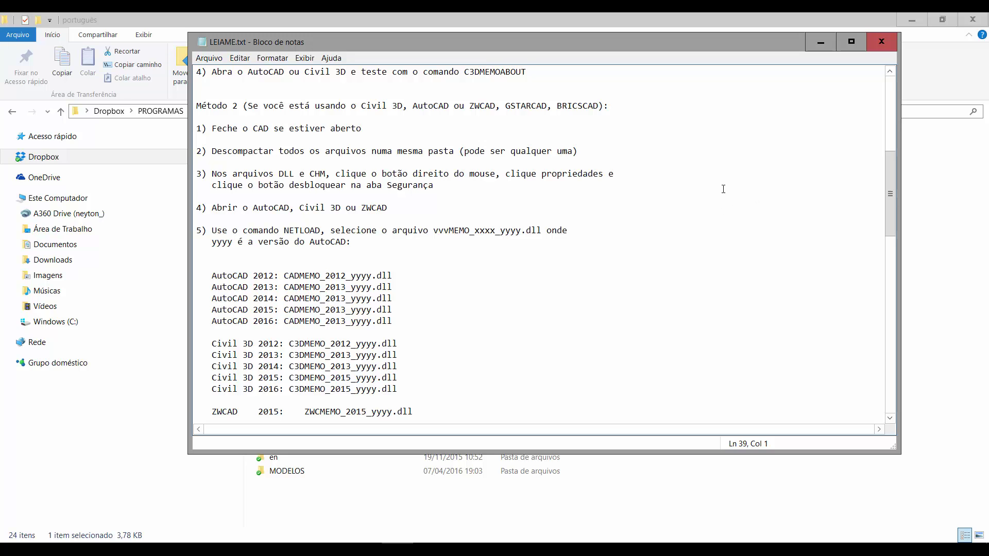
- Highlight Método 2 instructions 1 to 3 one after another, and single out the CHM file type in instruction 3
left_click_drag(216, 130, 359, 128)
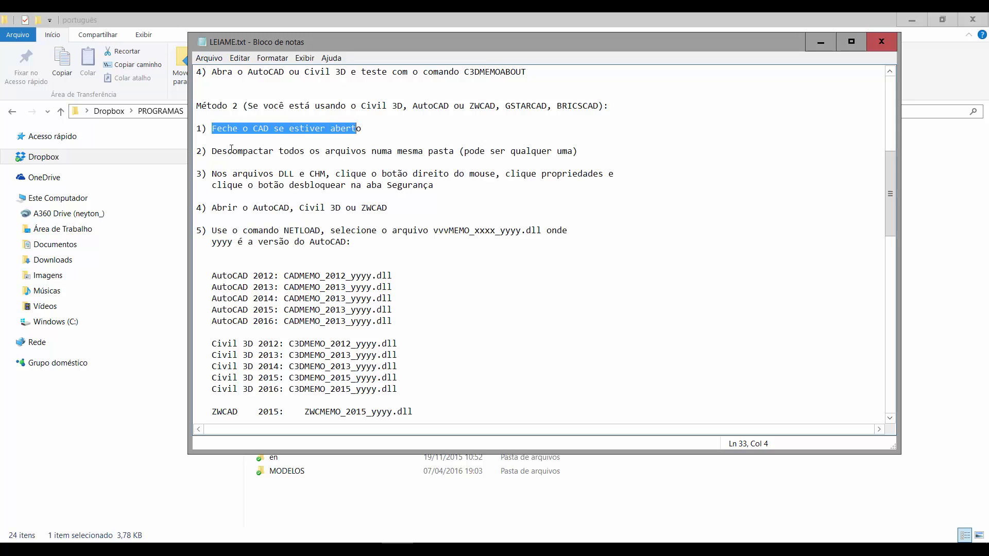
left_click_drag(213, 151, 587, 149)
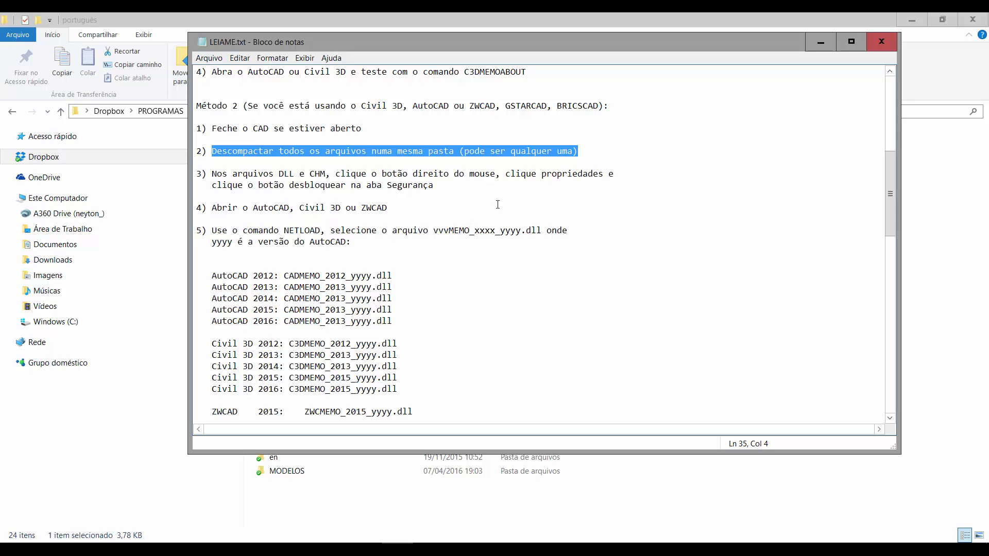
left_click_drag(434, 185, 196, 174)
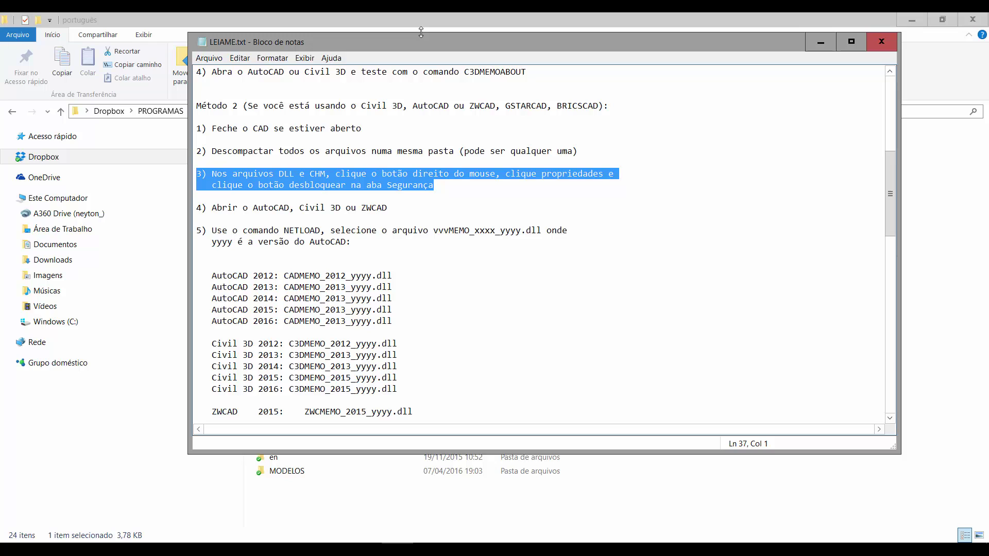
left_click_drag(421, 32, 488, 139)
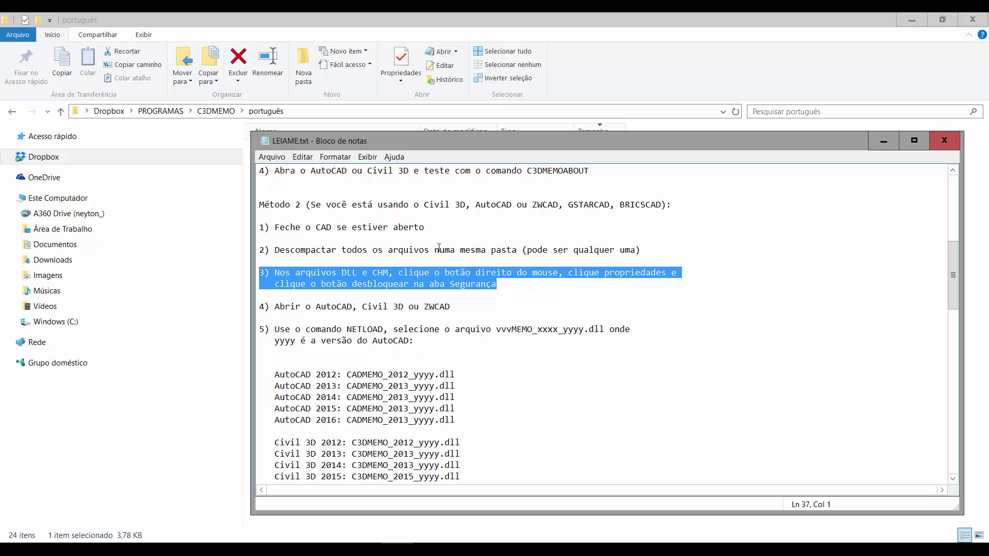
left_click(414, 272)
left_click_drag(372, 271, 389, 272)
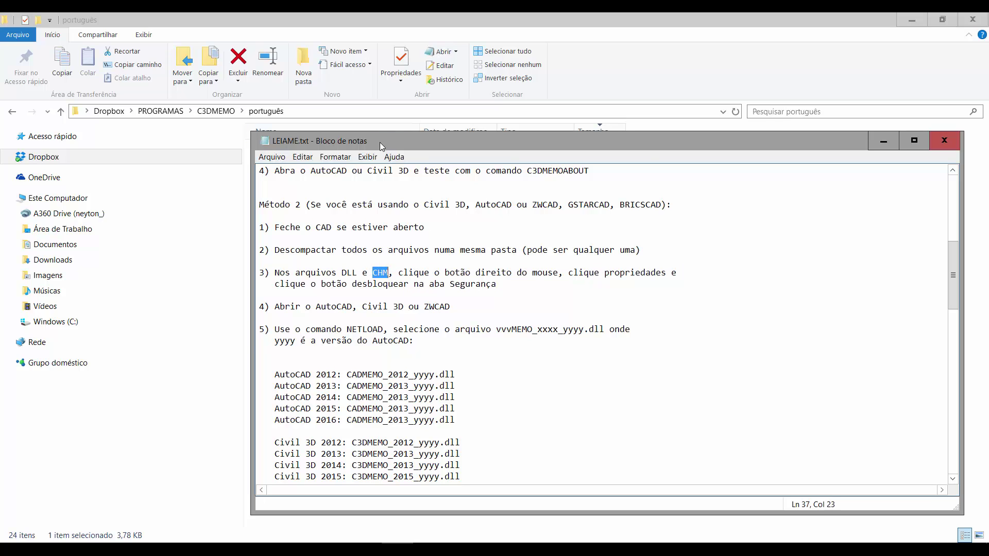
- Move the readme window aside and view the general properties of BRCMEMO_2015_3693.dll, closing them without changes
left_click_drag(390, 141, 614, 134)
left_click(325, 170)
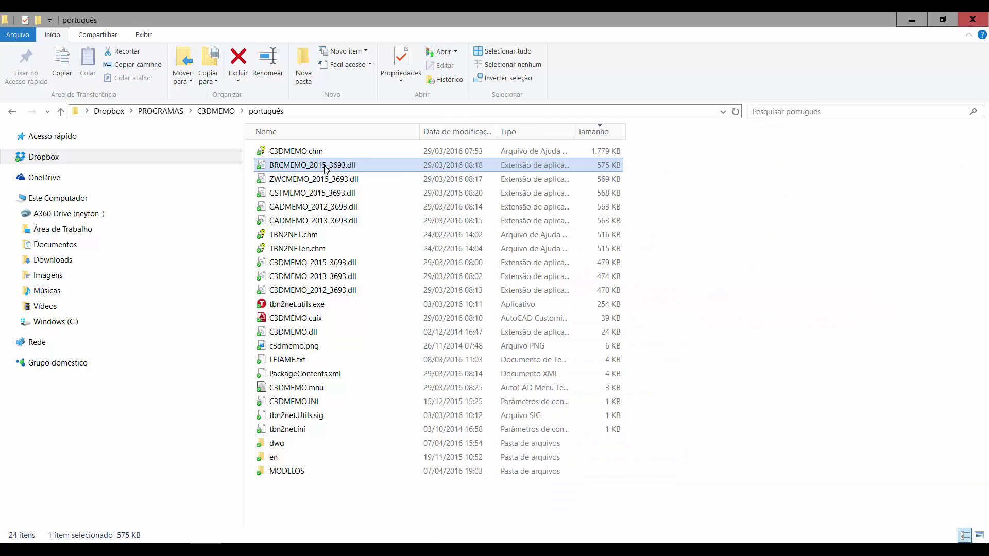
right_click(324, 167)
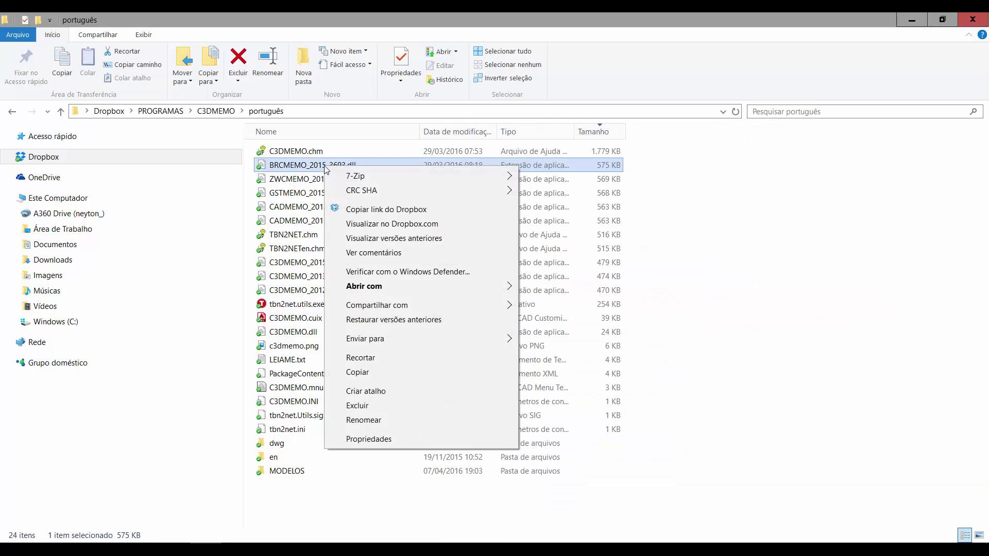
left_click(365, 439)
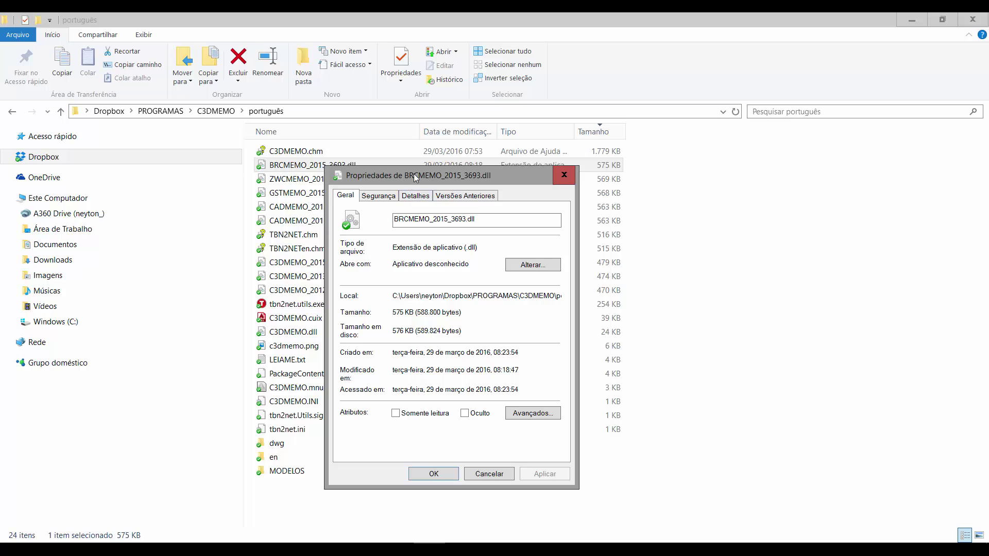
left_click_drag(413, 174, 437, 149)
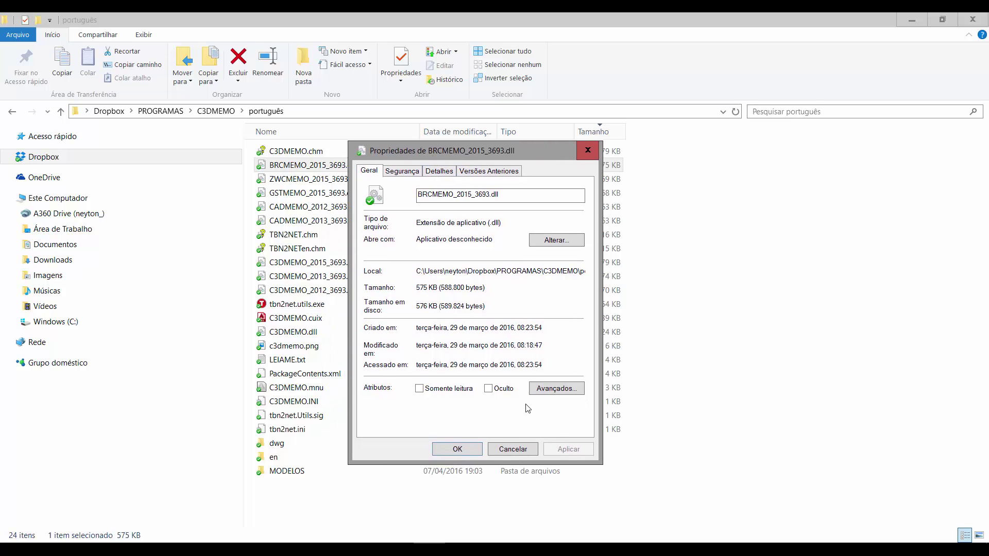
left_click(512, 449)
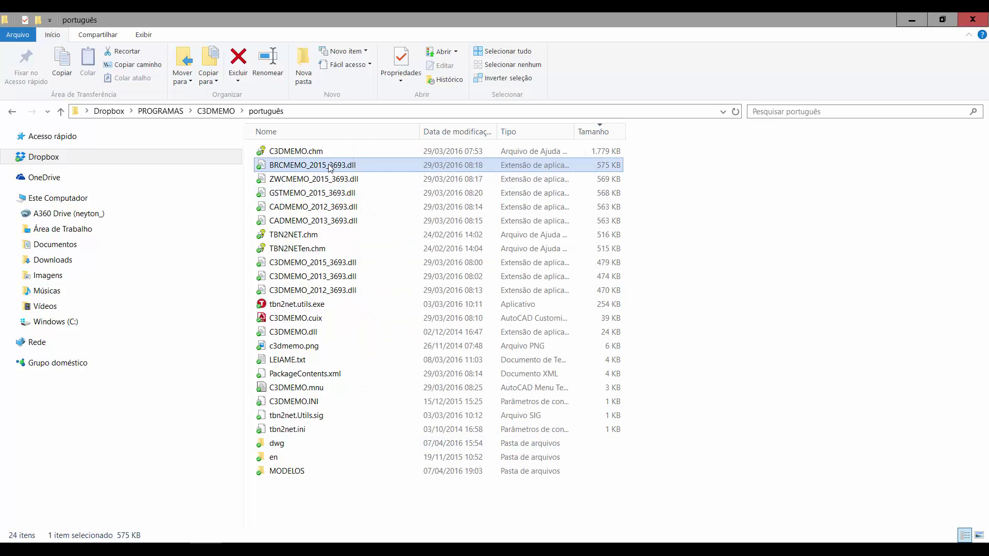
- View the properties of TBN2NET.chm and close them without making changes
right_click(307, 238)
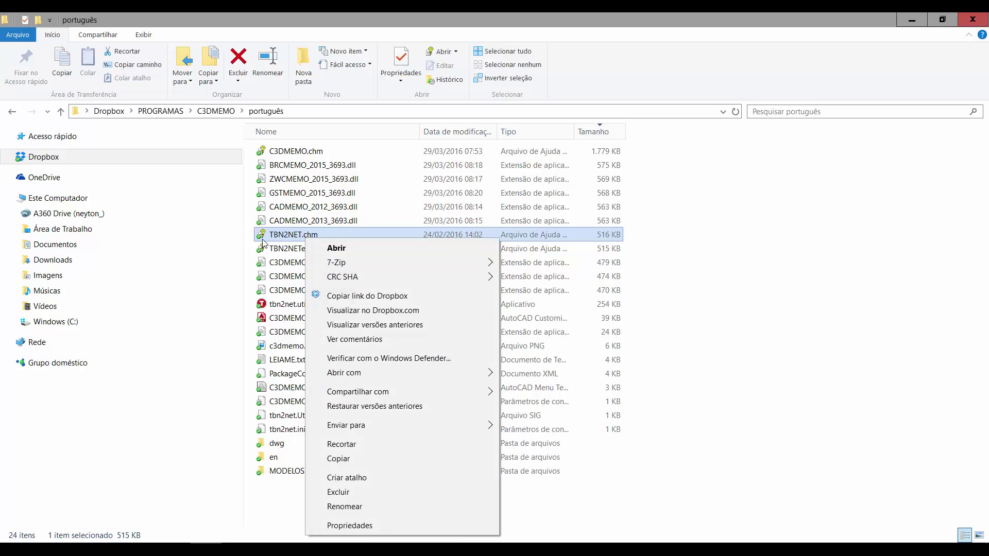
left_click(390, 526)
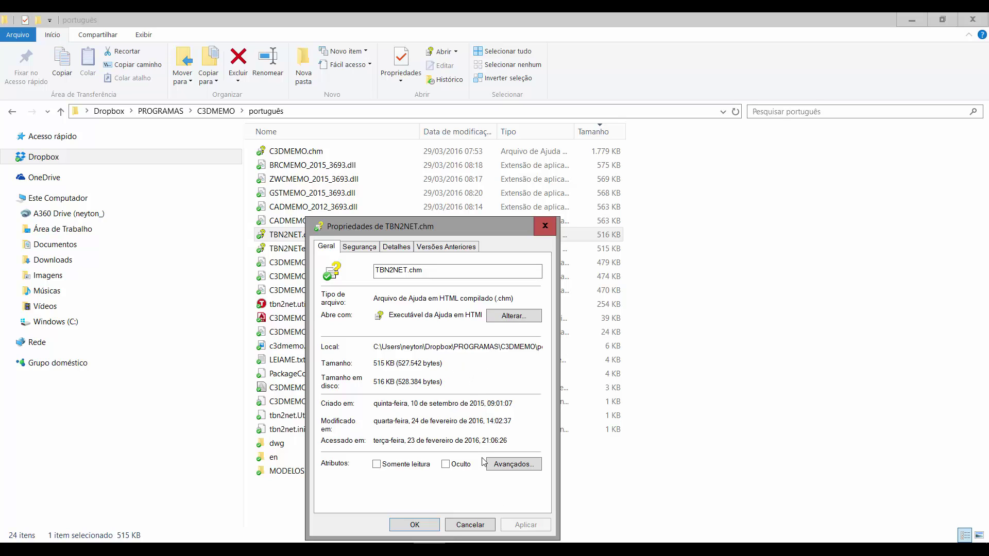
left_click(475, 523)
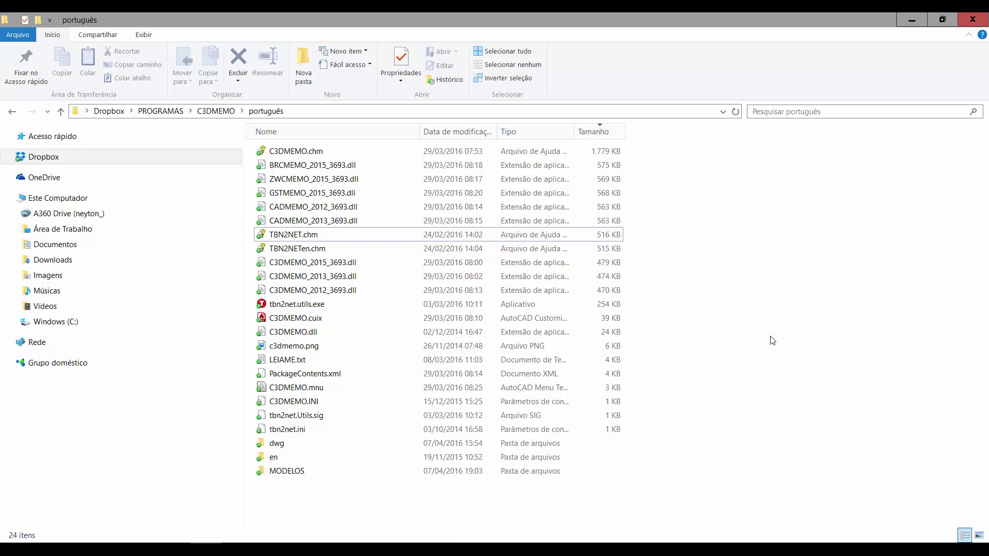
- Open C3DMEMO.chm, go to the Instalação topic and highlight the NETLOAD command in instruction 1
left_click(314, 153)
double_click(314, 153)
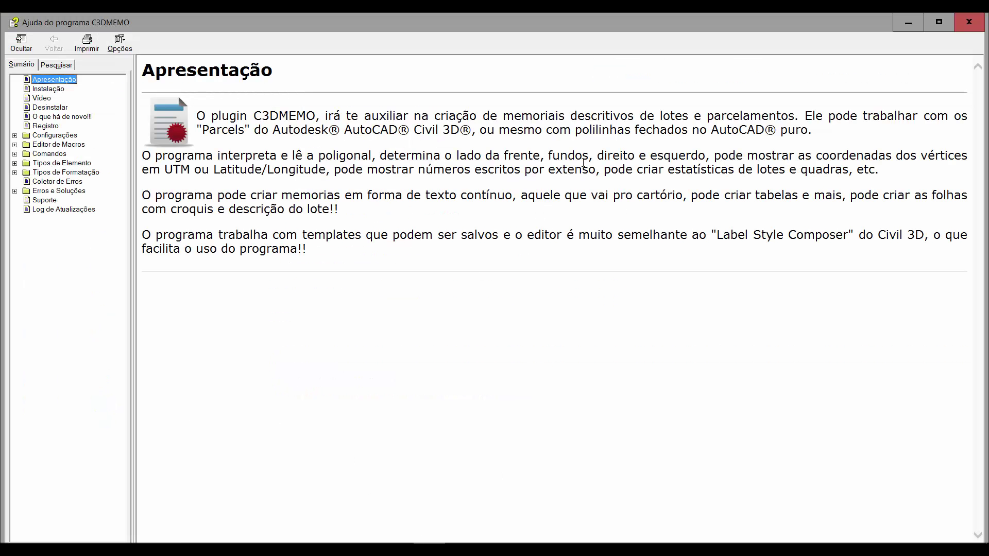
left_click(50, 89)
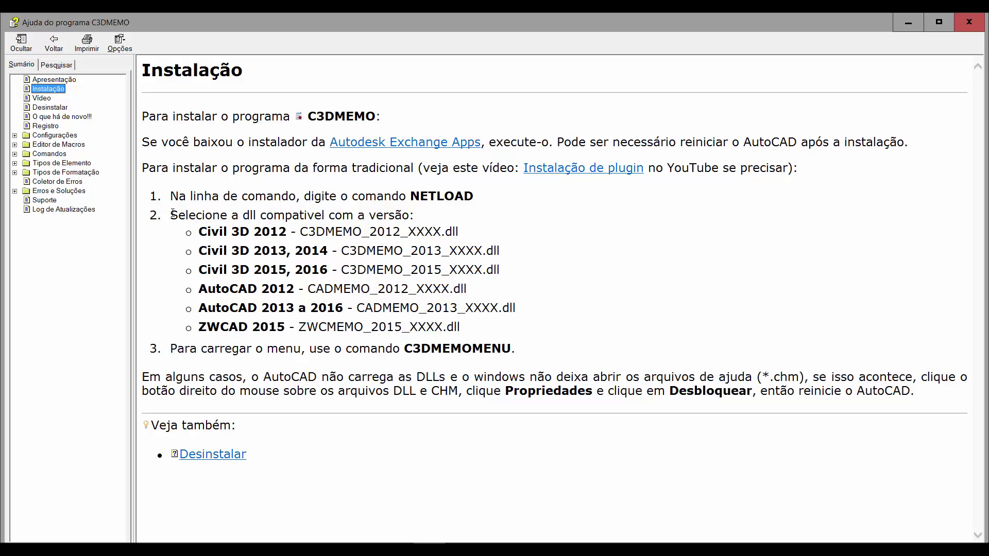
left_click_drag(475, 196, 411, 197)
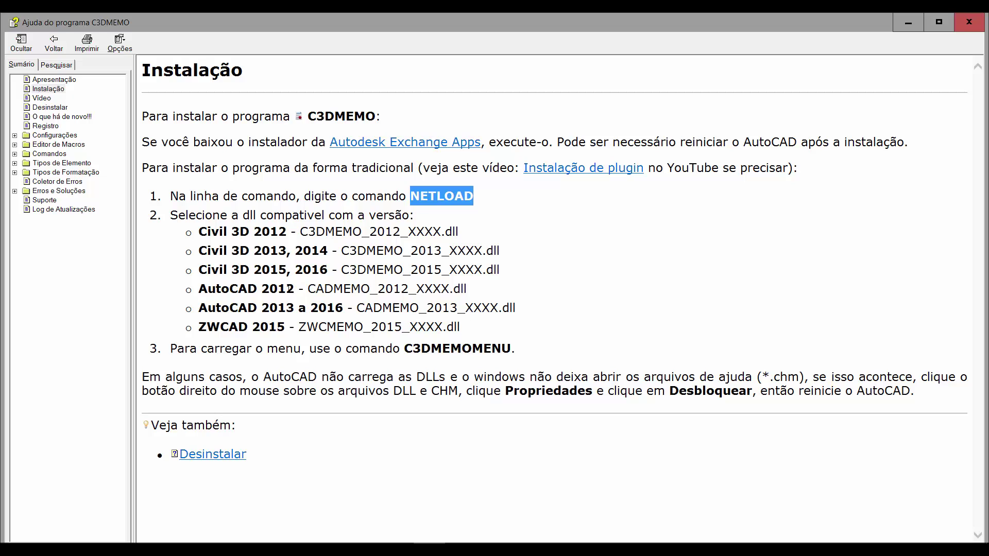
- Highlight CADMEMO_2012_XXXX.dll for AutoCAD 2012, select CADMEMO_2012_3693.dll in the português folder, and return to the help
left_click_drag(196, 289, 456, 291)
left_click(456, 291)
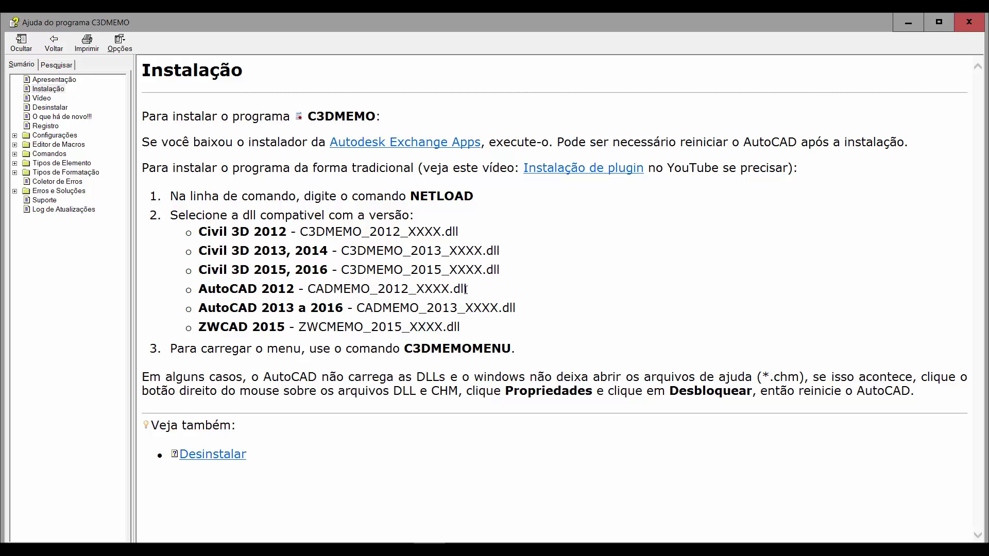
double_click(435, 289)
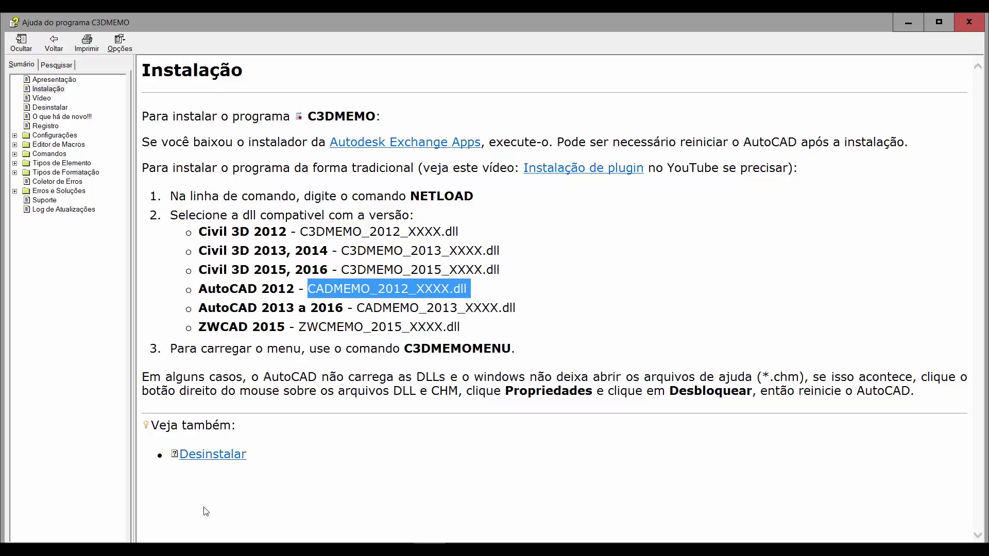
left_click(205, 549)
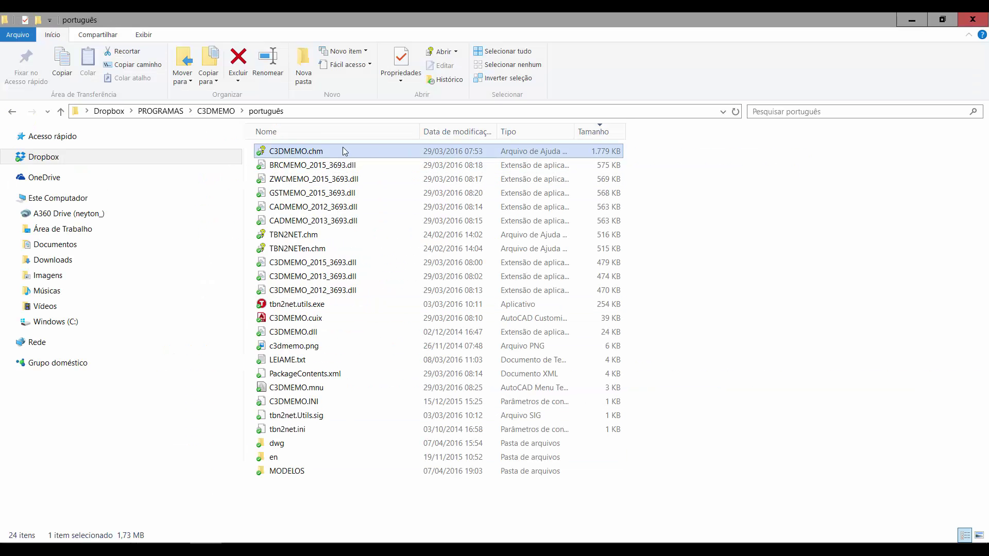
left_click(321, 207)
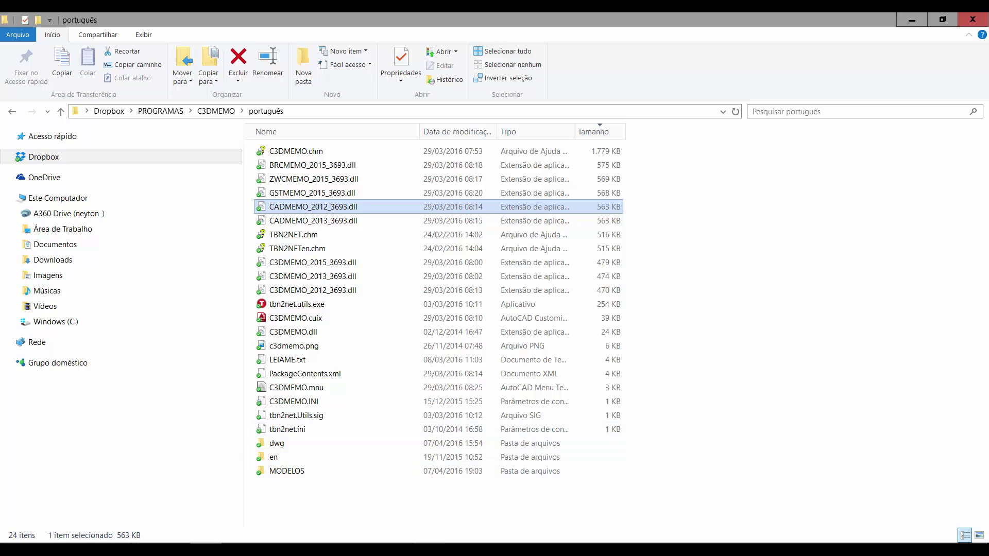
key("alt+Tab")
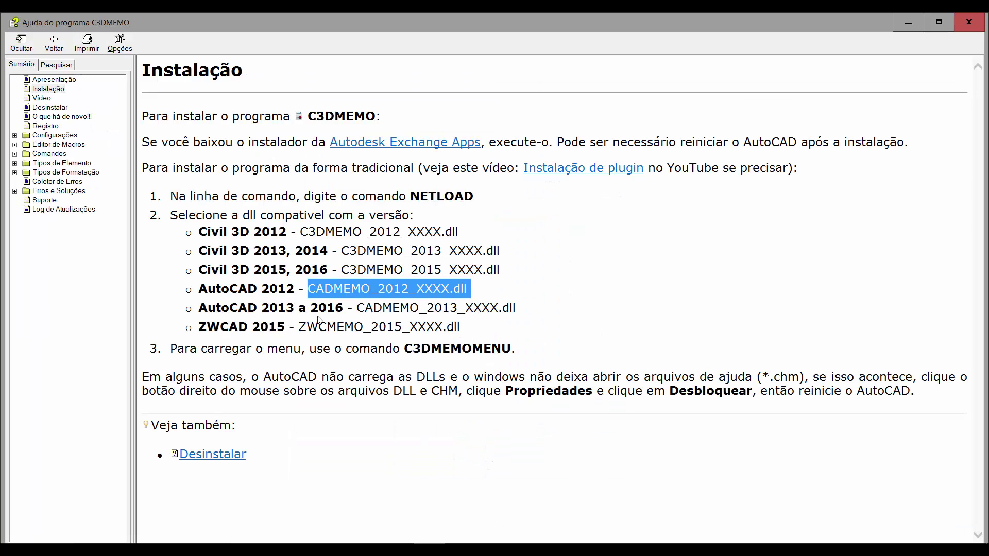
- Highlight AutoCAD 2013 a 2016 in the DLL list, and the C3DMEMO_2015 file name for Civil 3D 2015 and 2016
left_click_drag(342, 309, 215, 308)
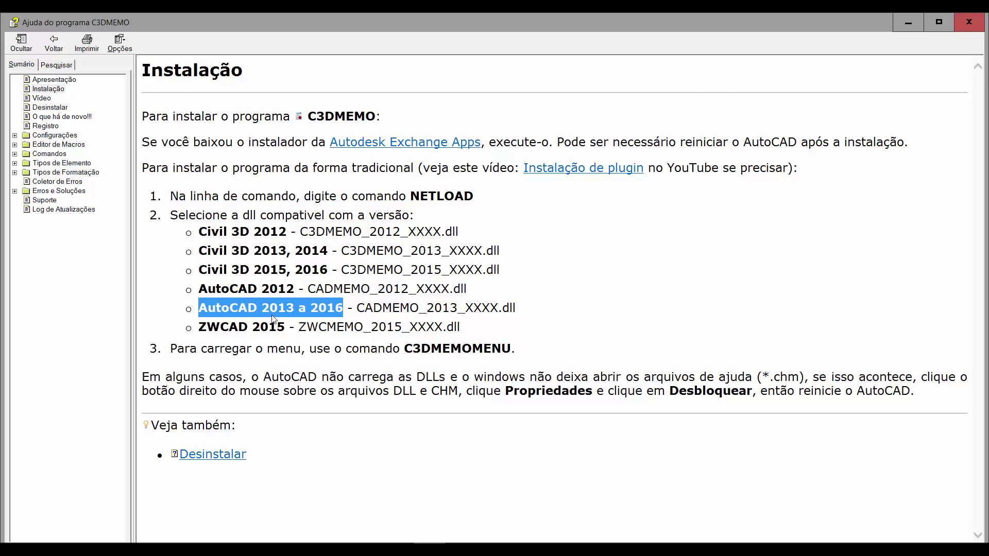
left_click(235, 264)
left_click_drag(198, 273, 426, 271)
left_click(332, 270)
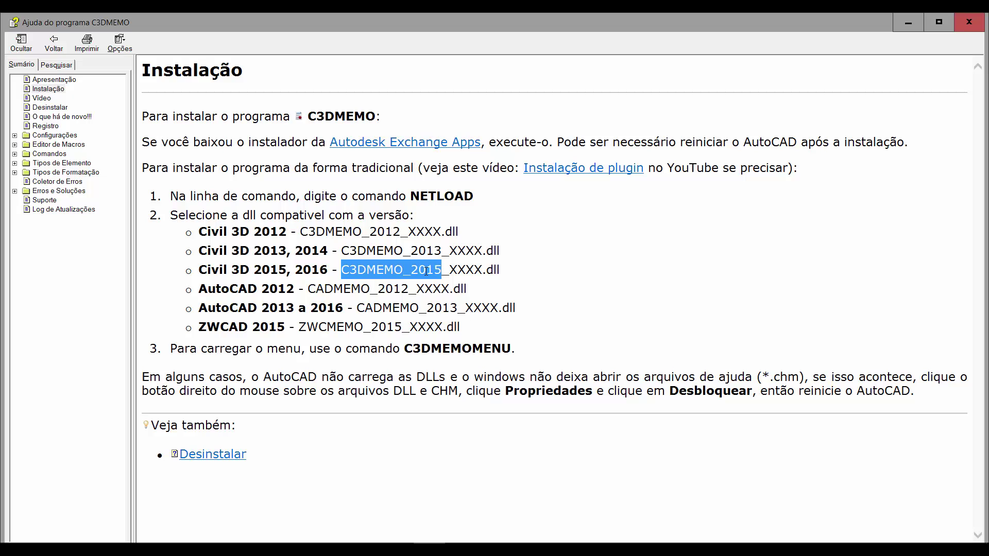
- Minimize the help and point out C3DMEMO_2015_3693.dll, TBN2NET.chm and tbn2net.utils.exe in the português folder by selecting each
left_click(908, 22)
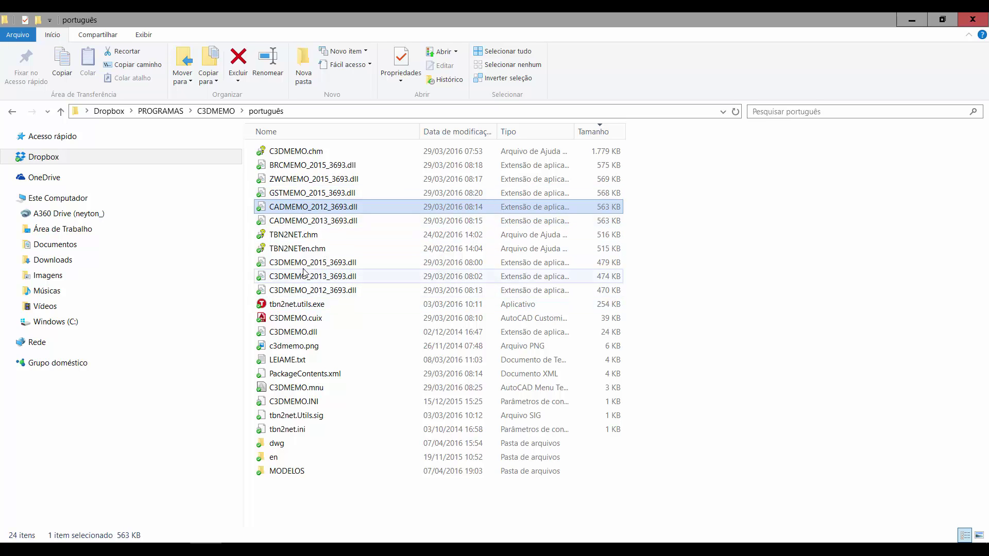
left_click(334, 263)
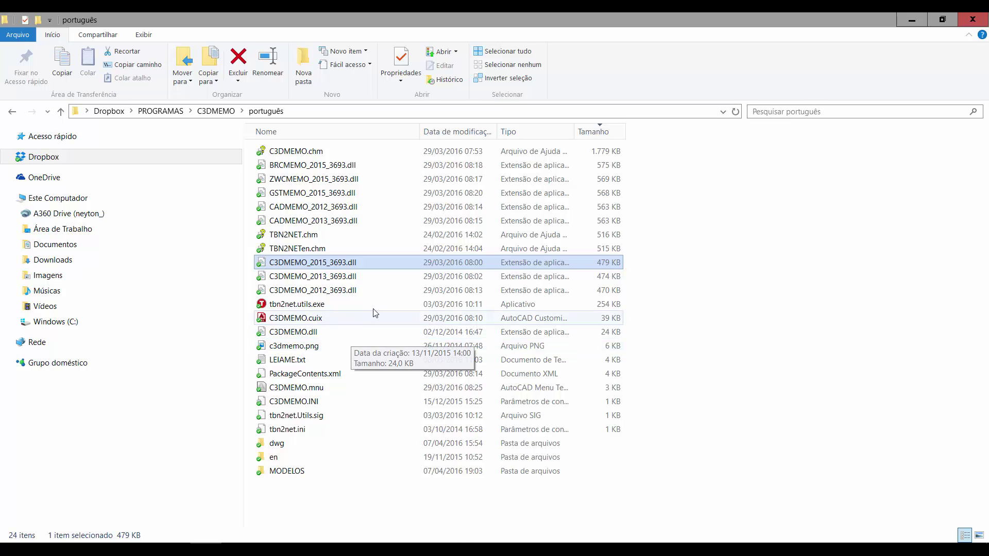
left_click(296, 235)
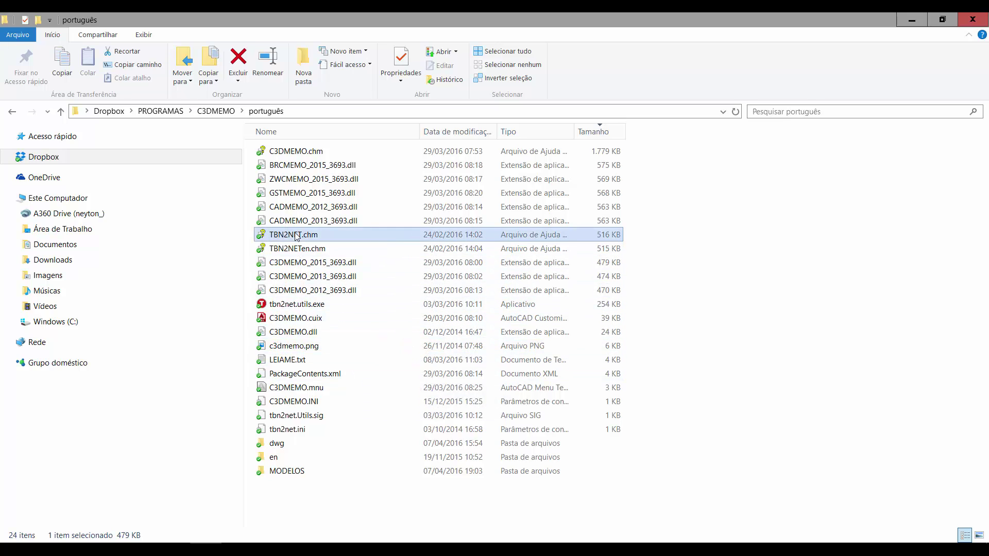
left_click(307, 304)
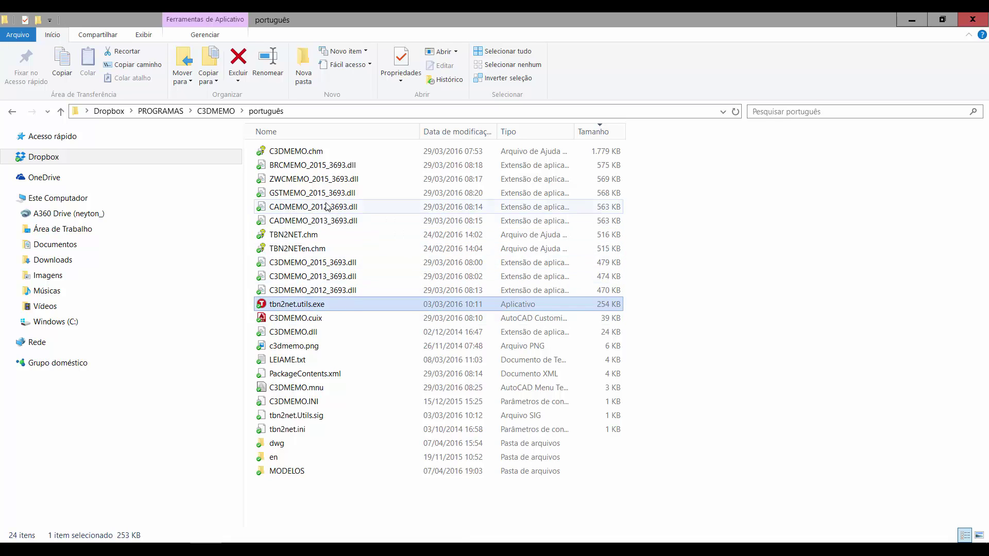
- Open TBN2NET.chm to view its Apresentação page, close the help window and clear the file selection
double_click(353, 236)
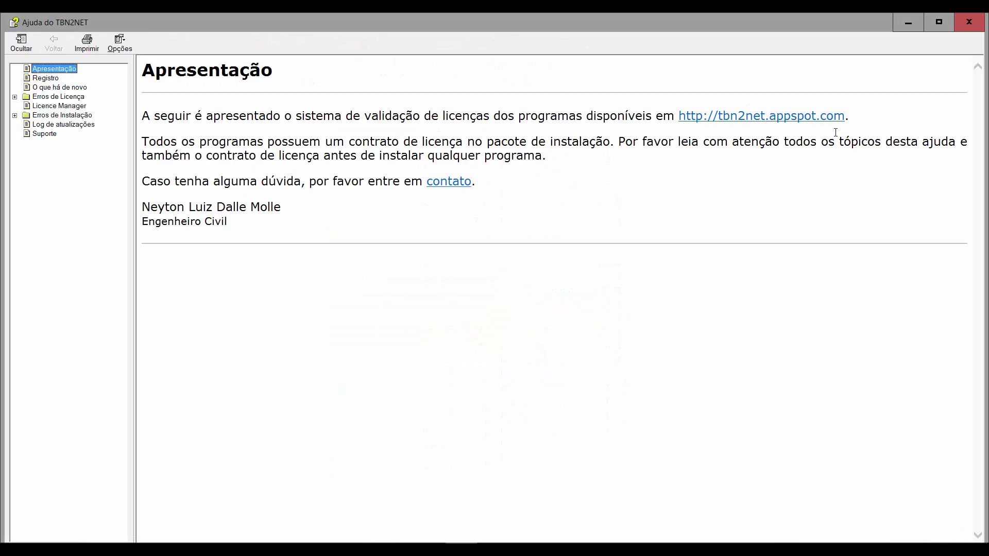
left_click(968, 22)
left_click(804, 291)
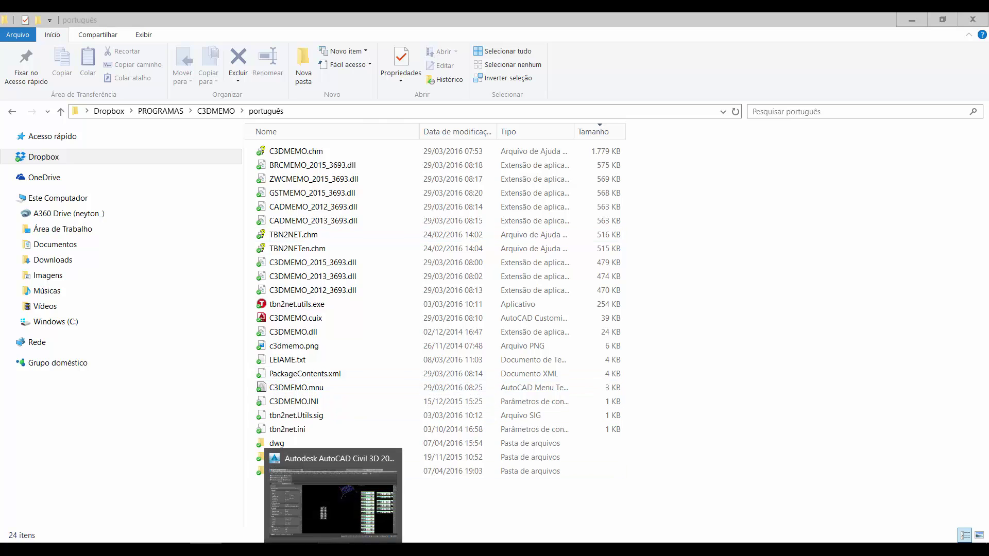
- Switch to AutoCAD Civil 3D 2016 and quit it without saving the changes to C3DMEMO.dwg
left_click(333, 549)
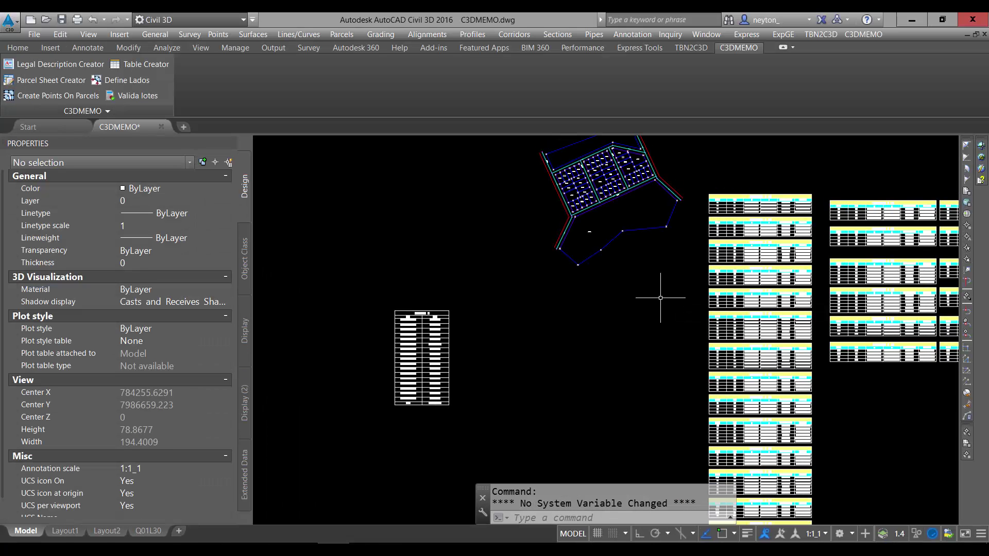
left_click(972, 19)
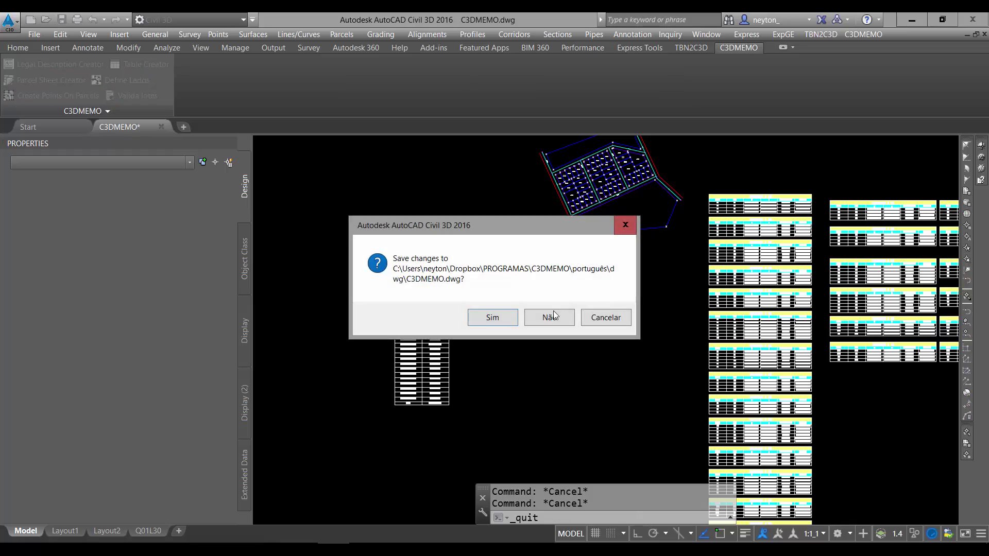
left_click(551, 318)
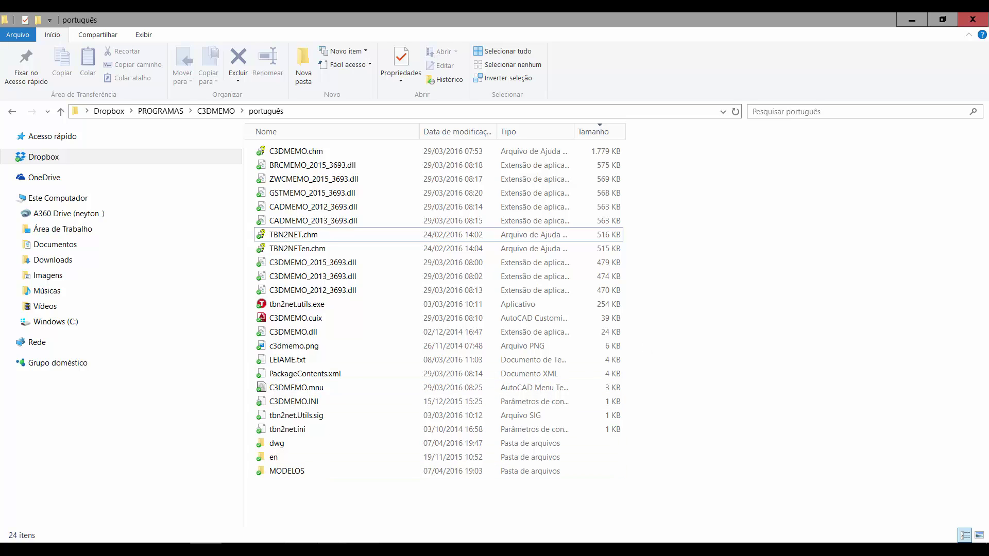
- Run NETLOAD in a fresh Civil 3D session to load C3DMEMO_2015_3693.dll from the português folder, and highlight the resulting command-line message
left_click(206, 549)
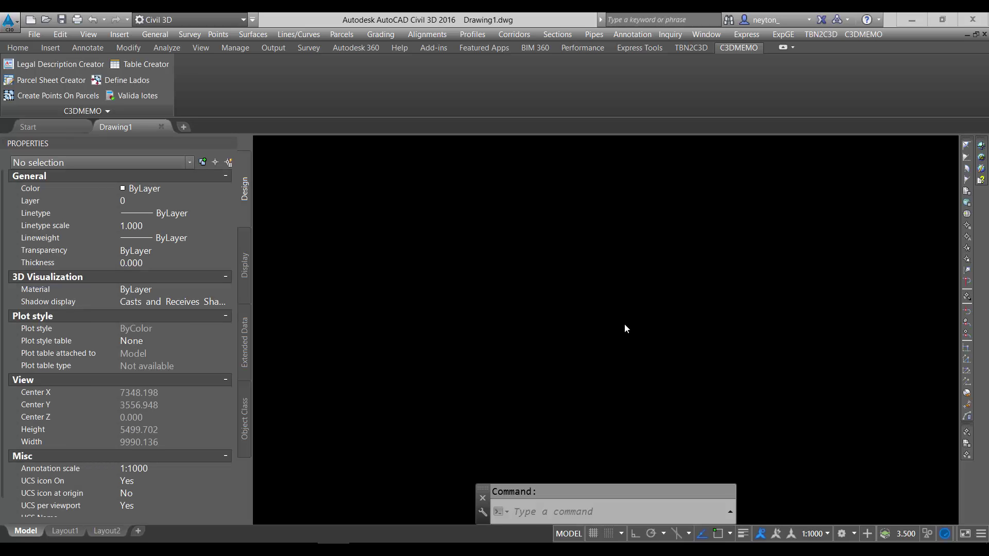
left_click(593, 514)
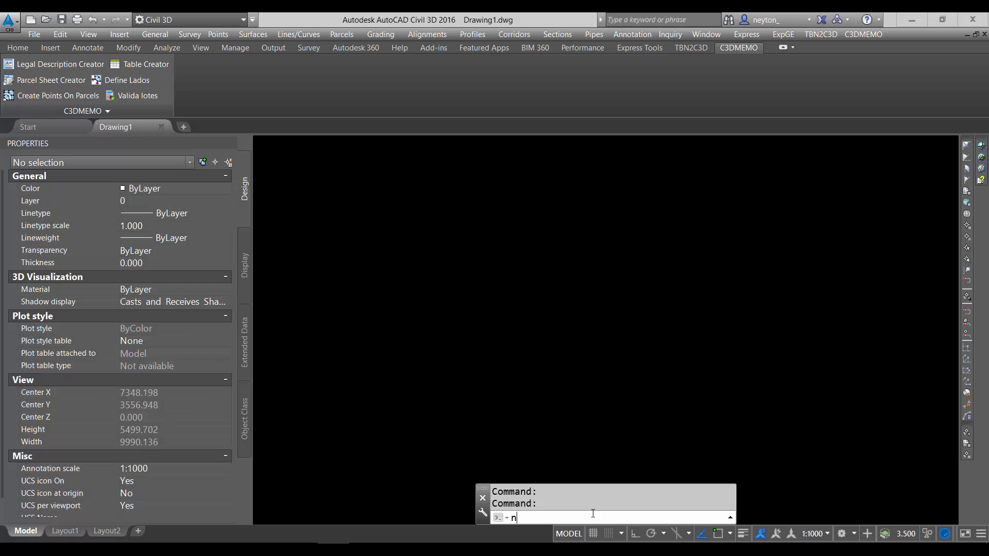
type("netload")
key("Return")
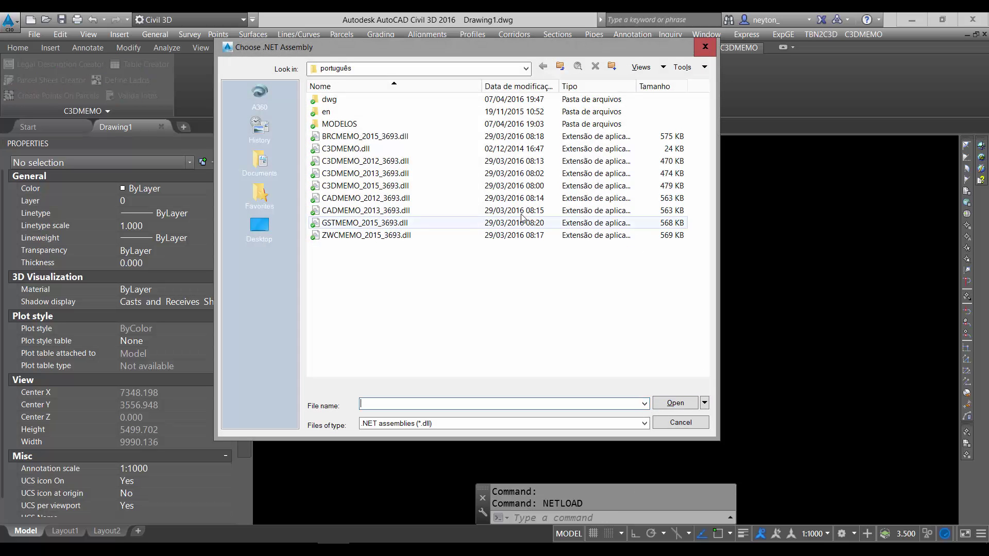
left_click(414, 185)
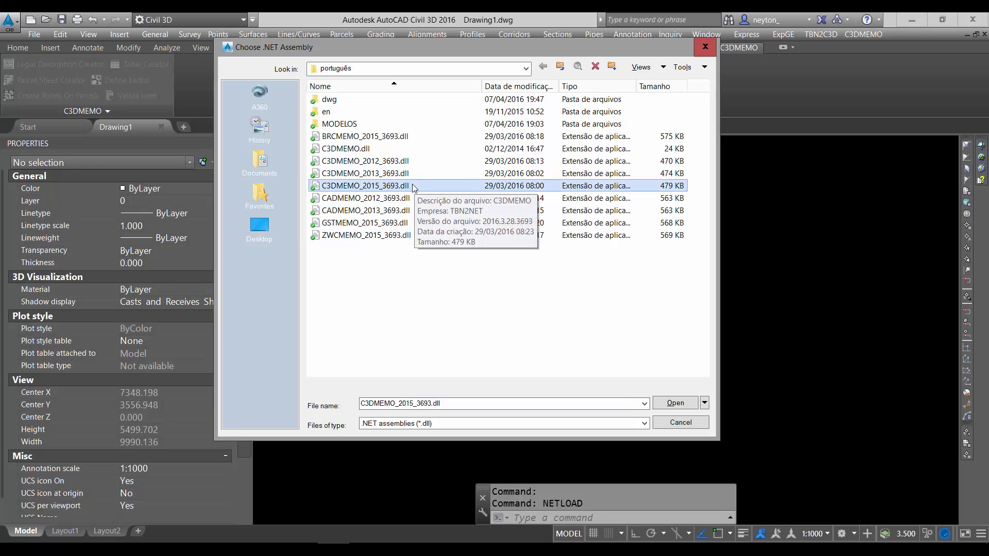
left_click(672, 402)
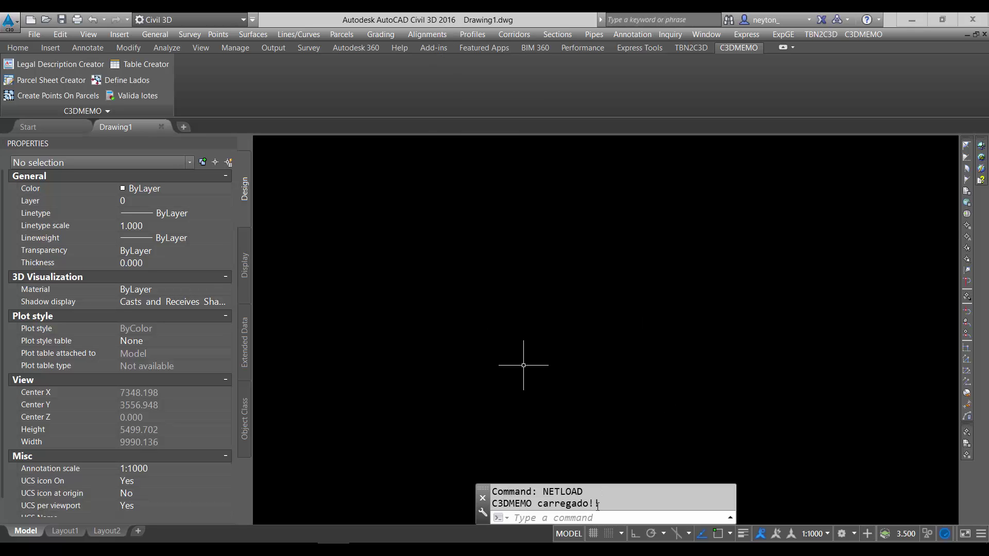
left_click_drag(593, 505, 491, 502)
- Switch to the C3DMEMO help, expand Erros e Soluções and open the Load From Network topic
left_click(429, 549)
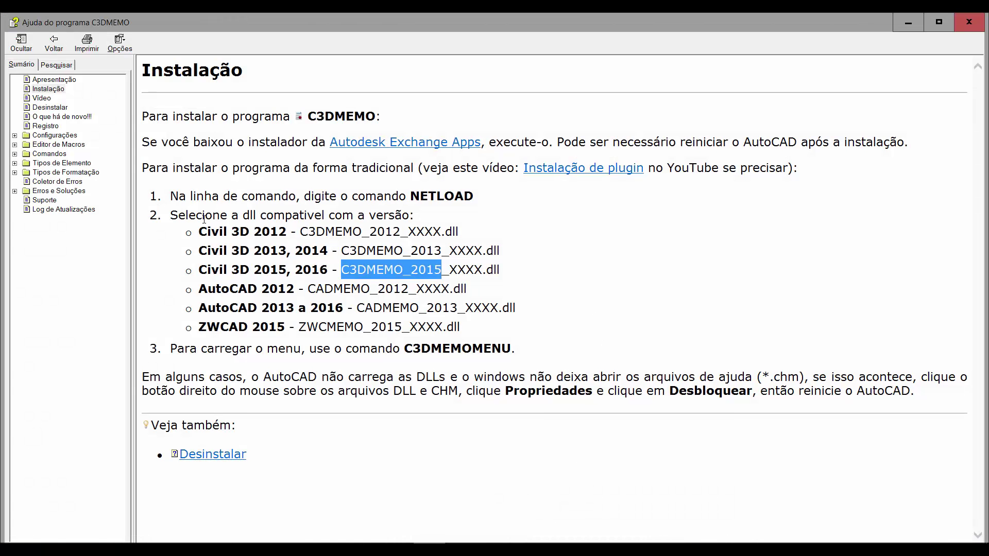
left_click(25, 191)
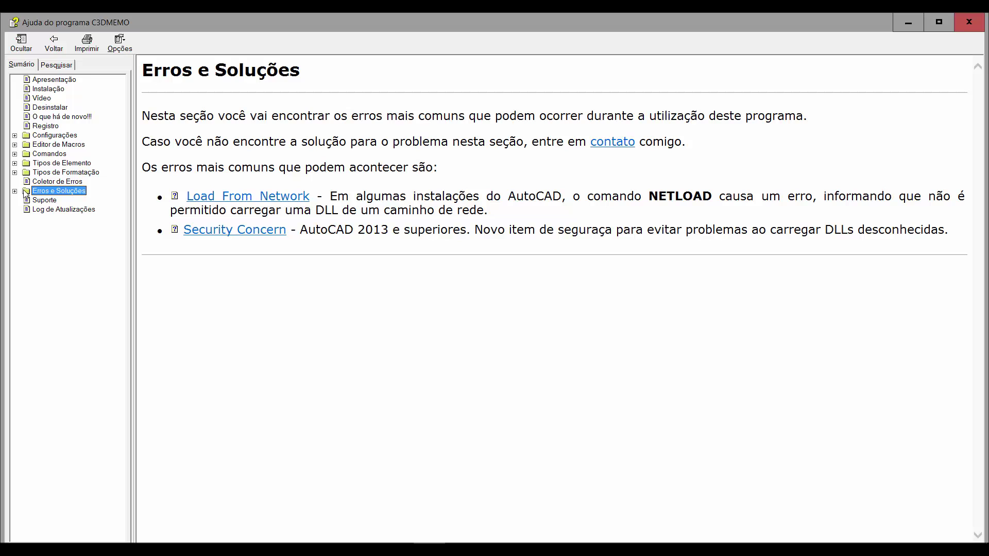
left_click(25, 193)
left_click(97, 202)
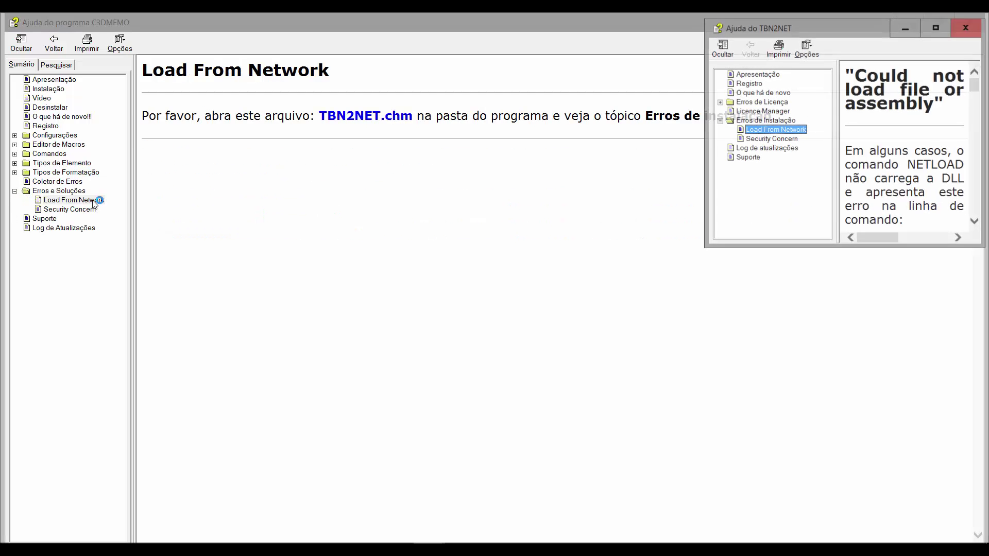
- Maximize the TBN2NET help and highlight the "Cannot load assembly" error text in the Load From Network topic
left_click(936, 27)
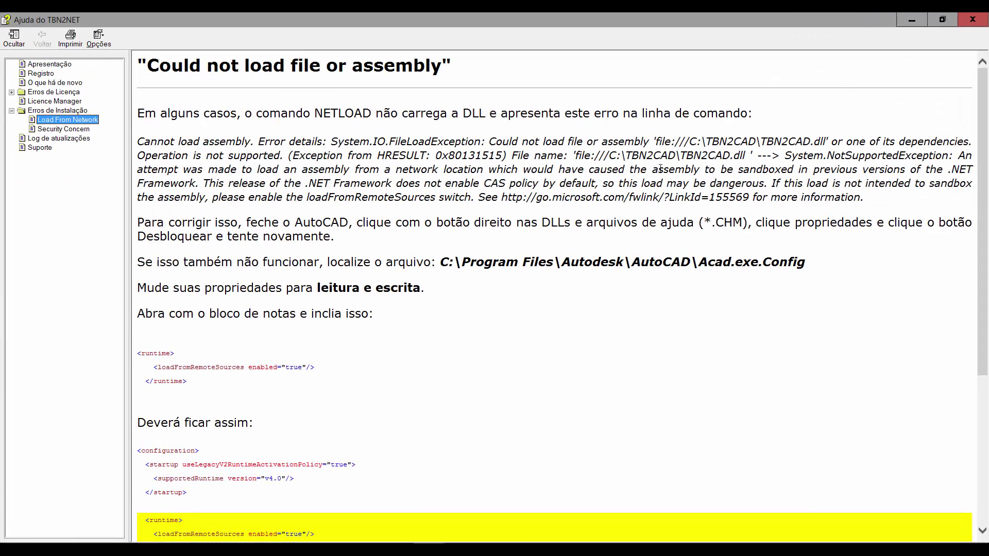
left_click_drag(141, 144, 936, 203)
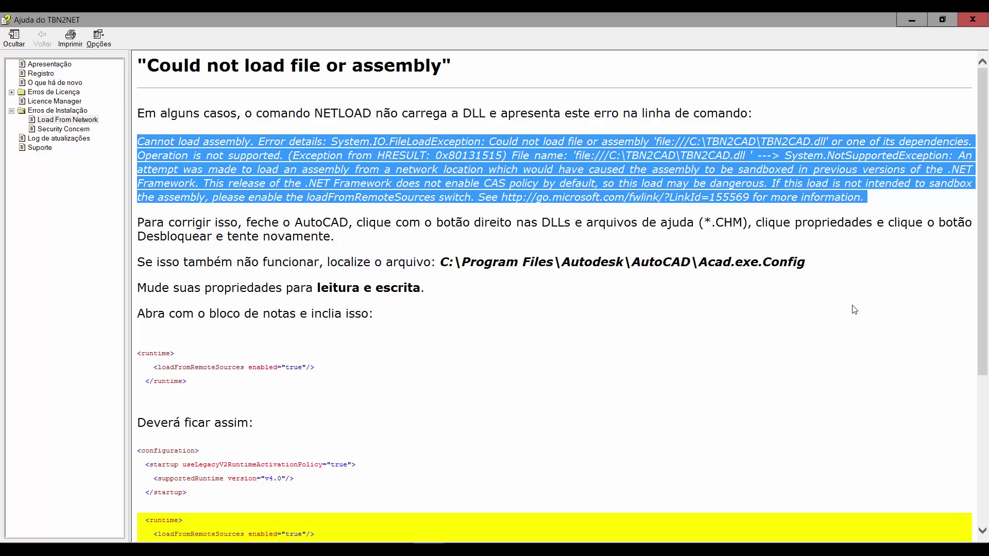
scroll(787, 320, "down", 3)
scroll(766, 321, "up", 3)
scroll(584, 327, "down", 3)
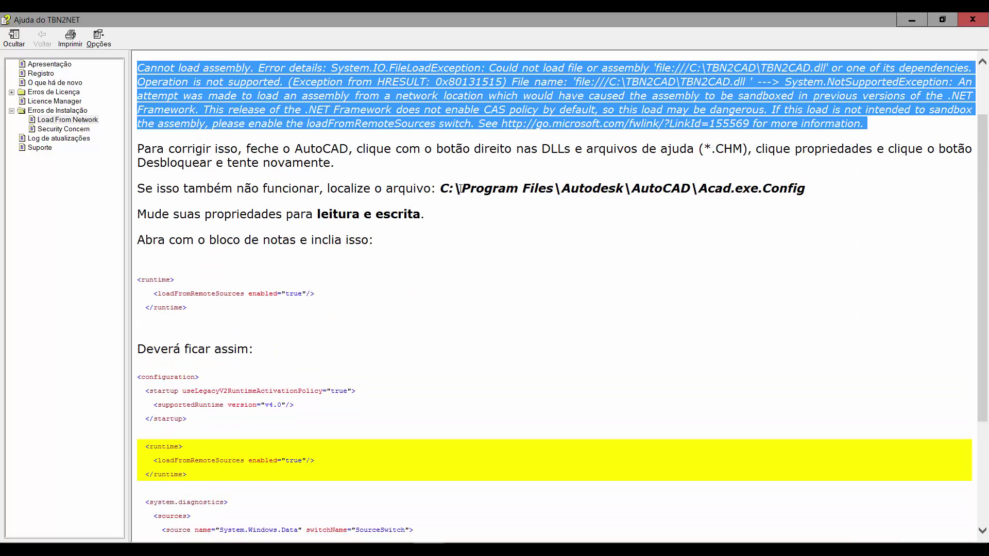
- Highlight the path C:\Program Files\Autodesk\AutoCAD\Acad.exe.Config in the fix instructions, then its Autodesk folder and Acad.exe.Config file name
left_click_drag(441, 189, 803, 176)
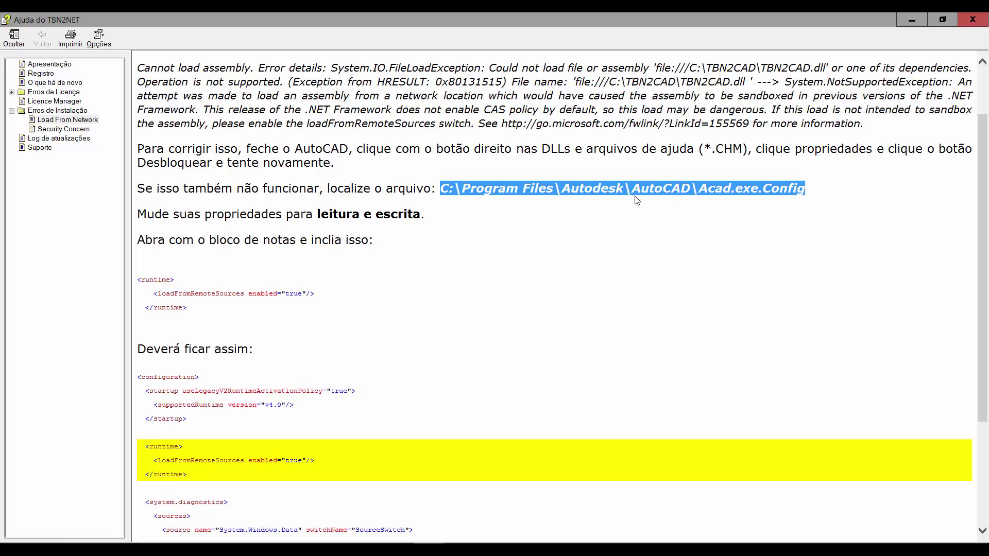
left_click(586, 198)
double_click(592, 190)
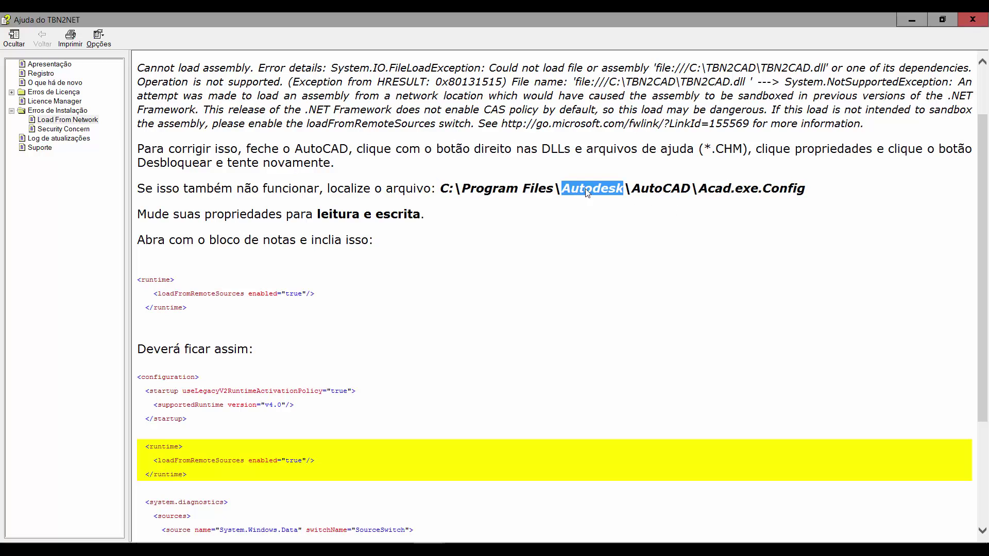
left_click(669, 194)
scroll(610, 279, "down", 3)
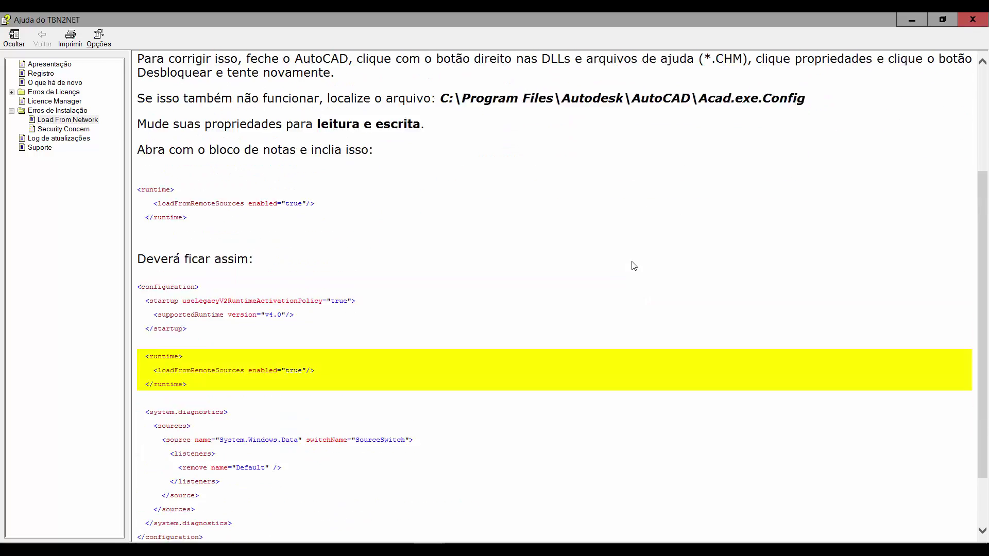
scroll(670, 242, "up", 2)
left_click_drag(803, 171, 696, 172)
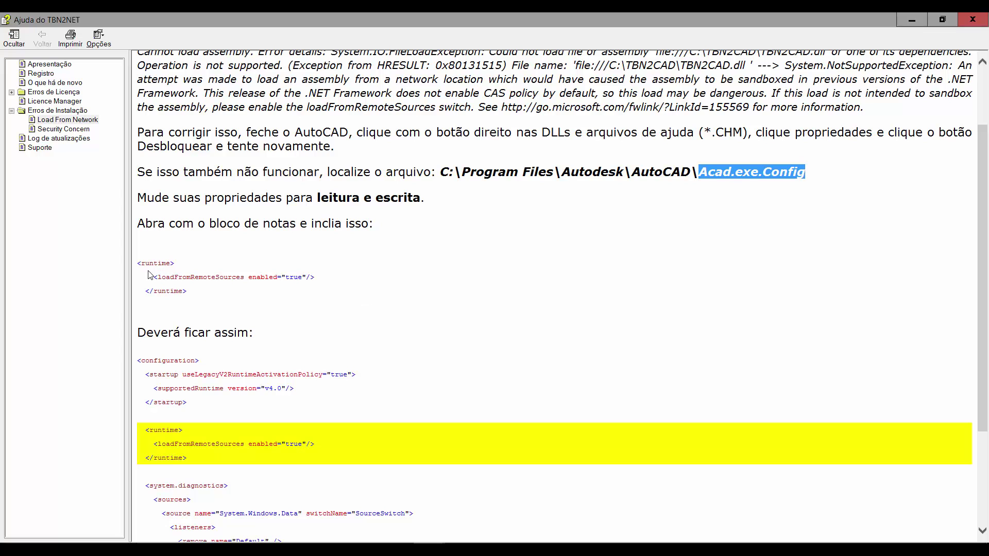
- Highlight the runtime block with loadFromRemoteSources enabled, both on its own and inside the example configuration, and review the topic
left_click_drag(138, 263, 269, 309)
scroll(470, 263, "down", 3)
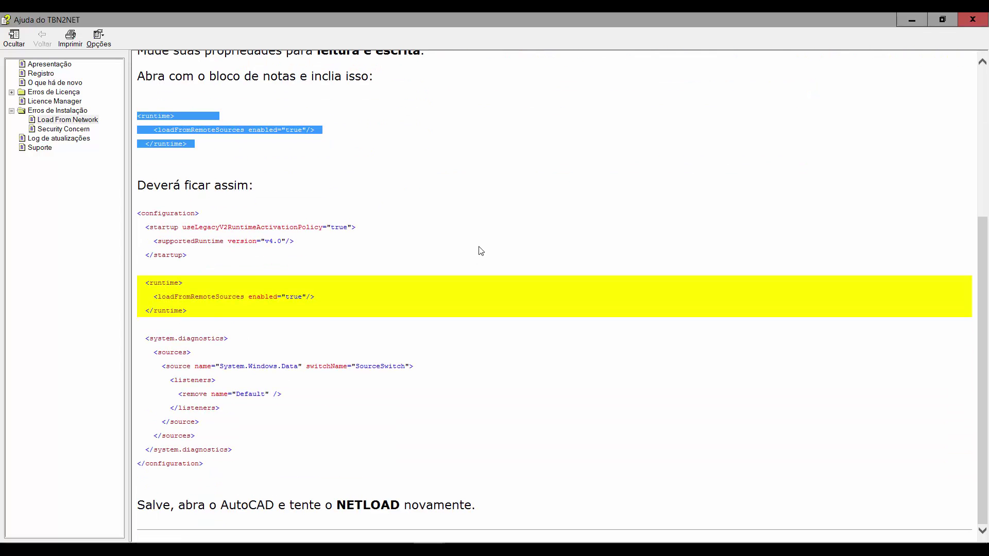
left_click_drag(146, 283, 214, 319)
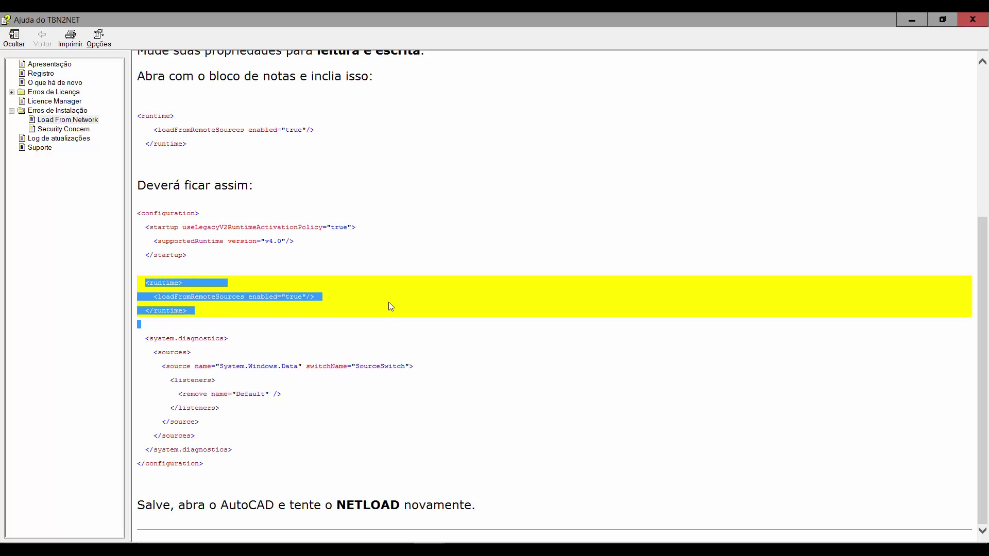
scroll(388, 304, "up", 5)
scroll(396, 367, "down", 5)
scroll(446, 359, "up", 5)
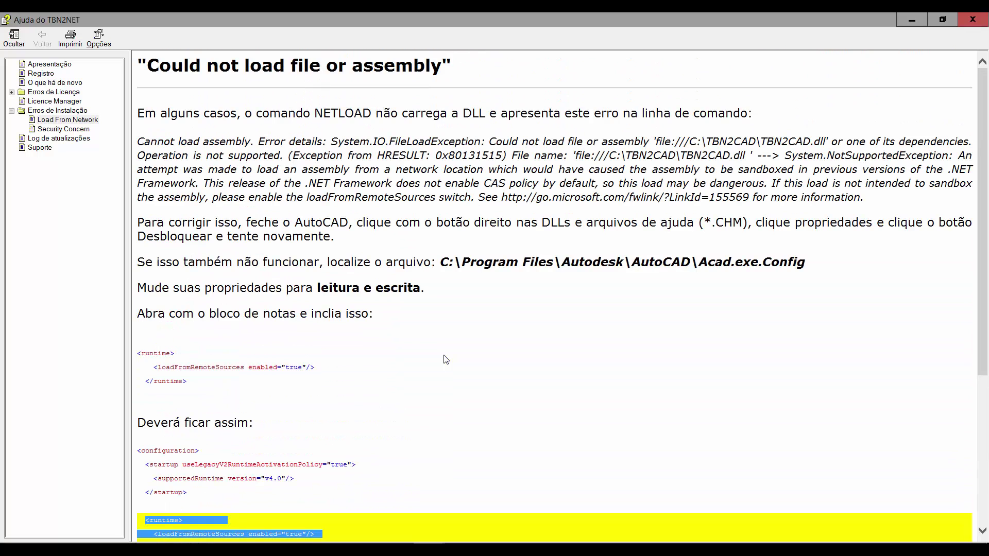
- Close both help windows to return to Civil 3D and point out the C3DMEMO load message on the command line
left_click(972, 19)
left_click(982, 17)
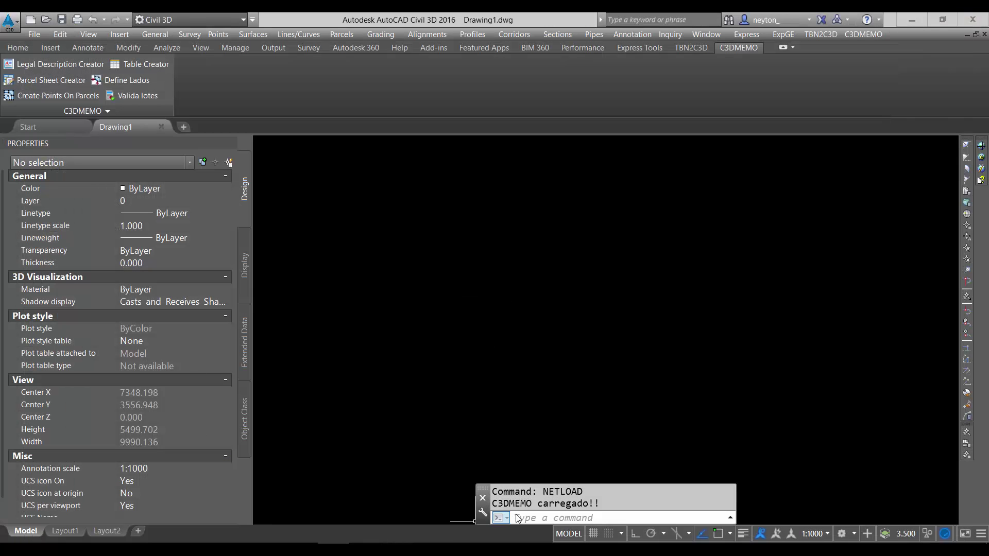
left_click_drag(599, 503, 502, 503)
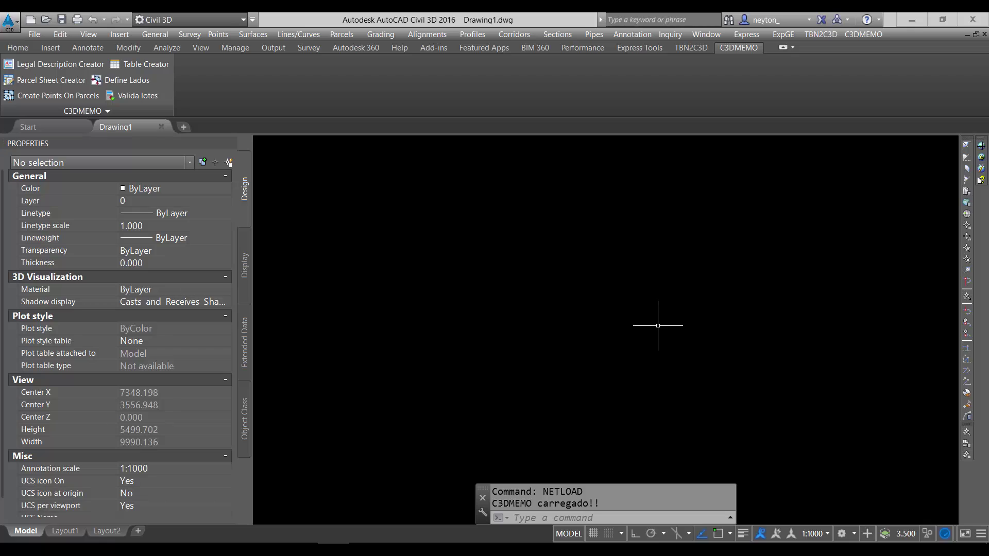
- Run the C3DMEMOMENU command to load the plugin's menu, and check the commands listed under C3DMEMO
type("c")
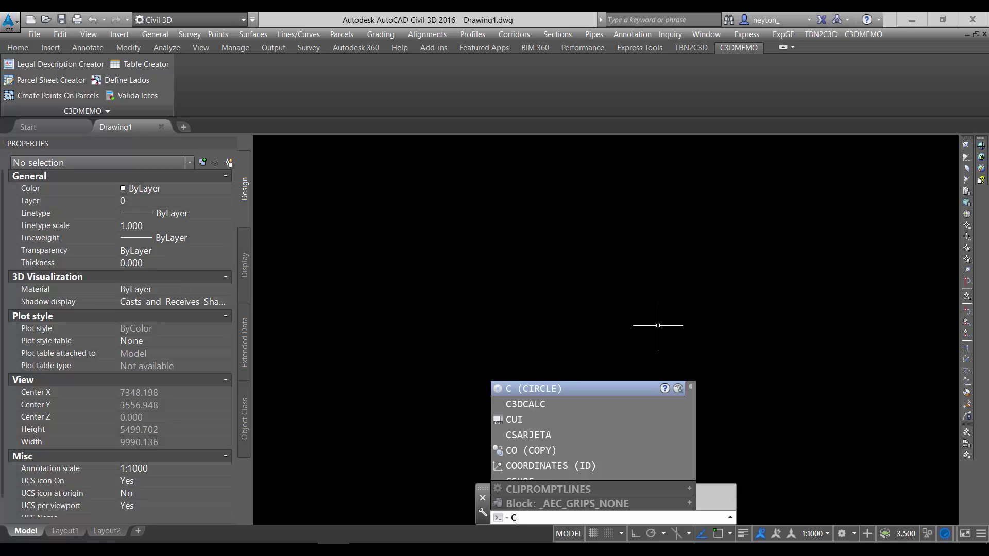
type("3DMEMOMENU")
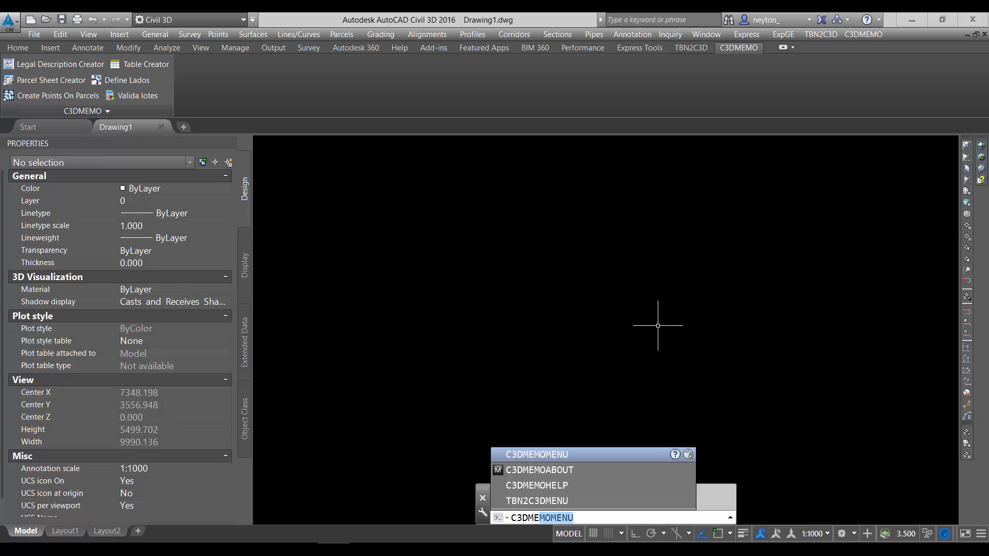
key("Return")
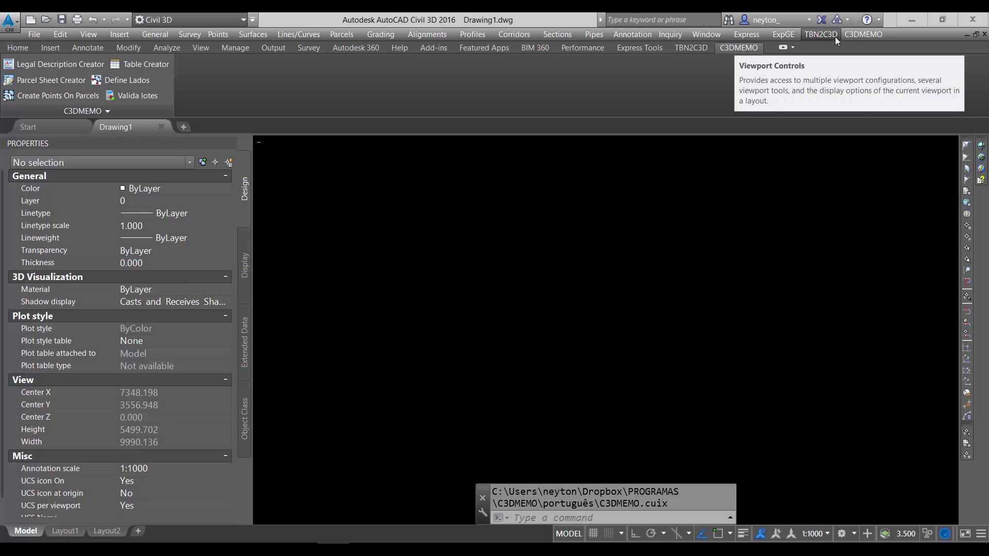
left_click(858, 35)
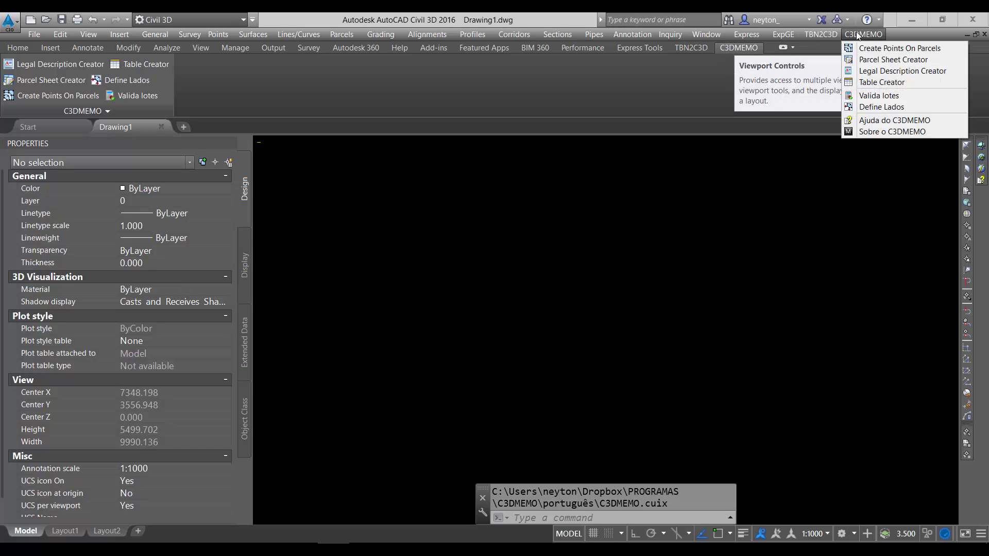
left_click(858, 35)
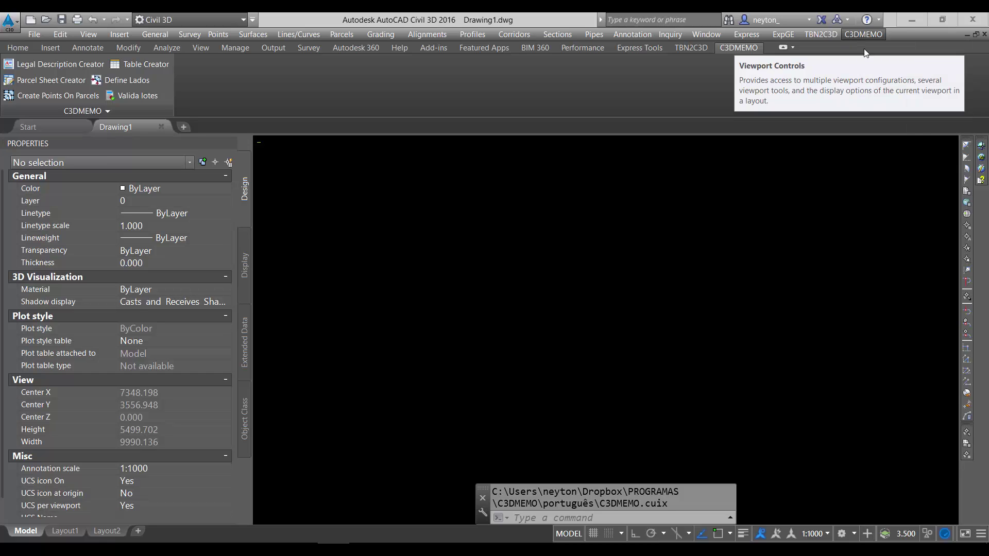
- Display the C3DMEMO toolbar, move it over the drawing area and close it
right_click(981, 211)
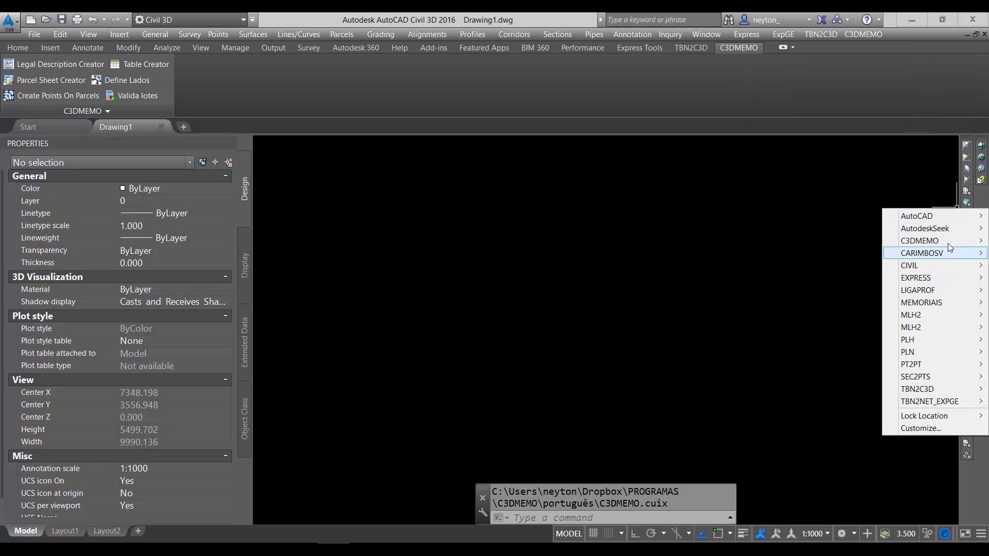
mouse_move(951, 241)
left_click(854, 240)
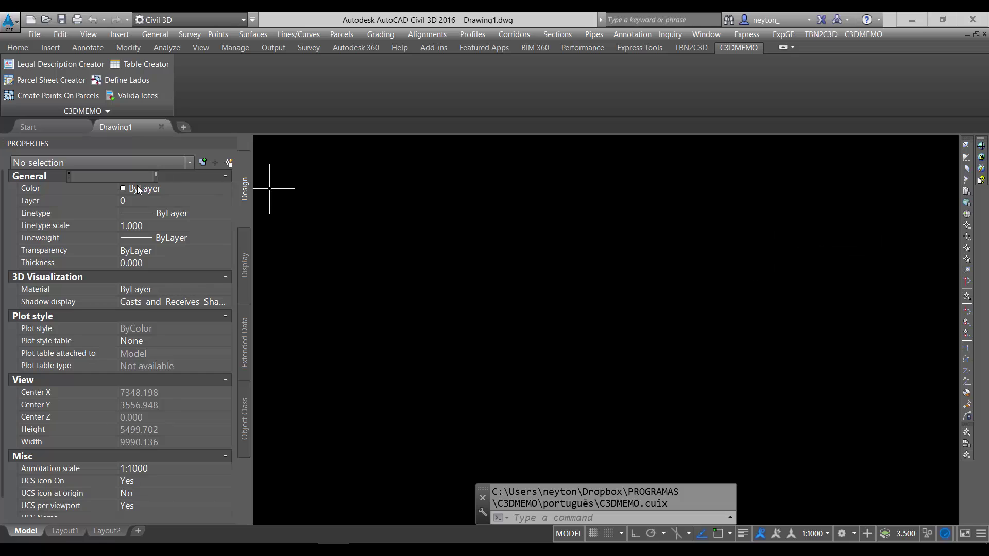
left_click_drag(155, 184, 727, 296)
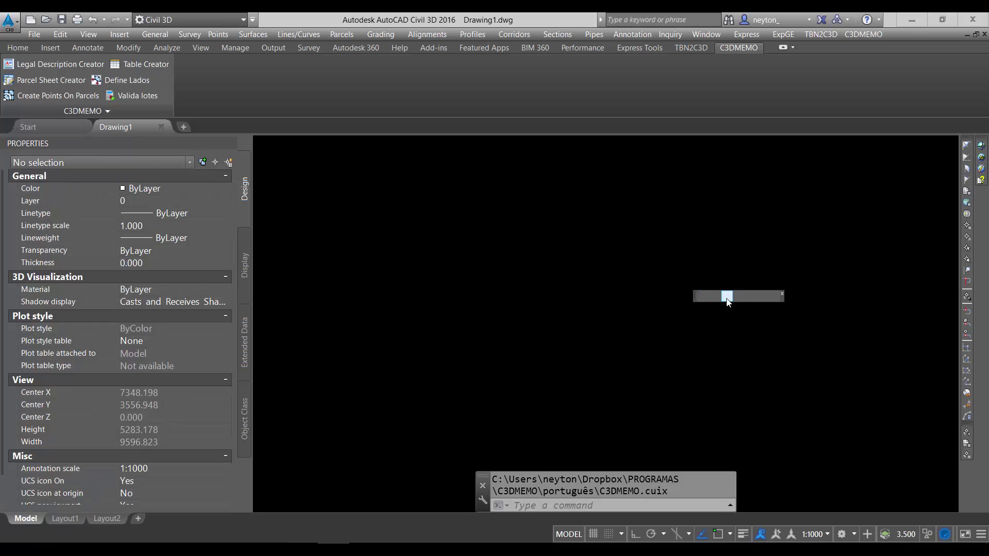
left_click(782, 296)
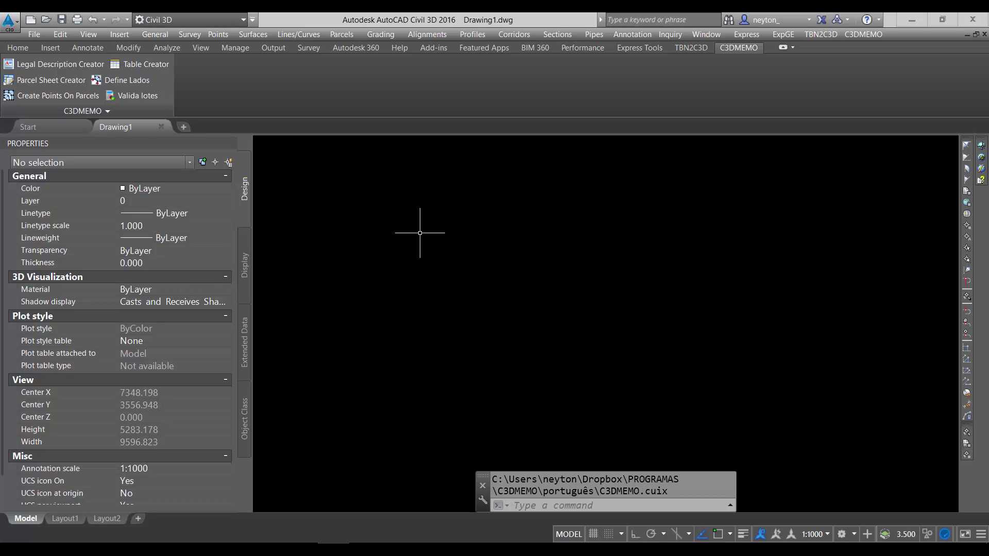
- Start opening a drawing and browse through the português folder into its dwg subfolder
left_click(48, 19)
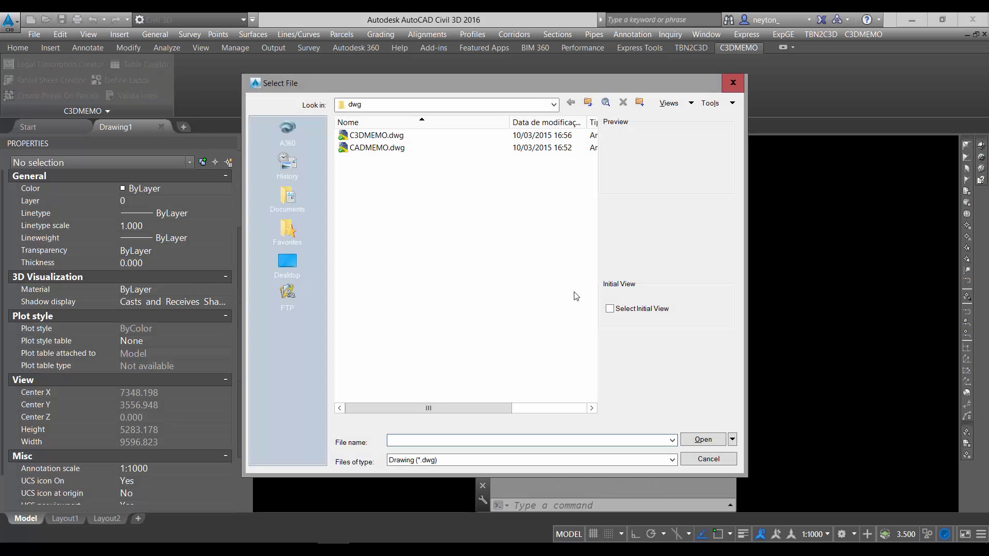
left_click_drag(473, 88, 562, 114)
left_click(645, 131)
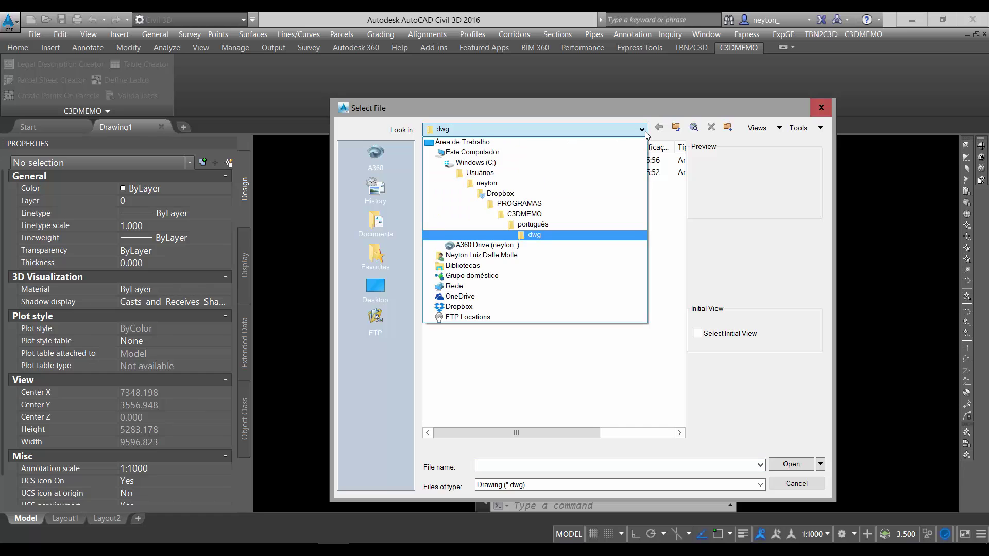
left_click(562, 224)
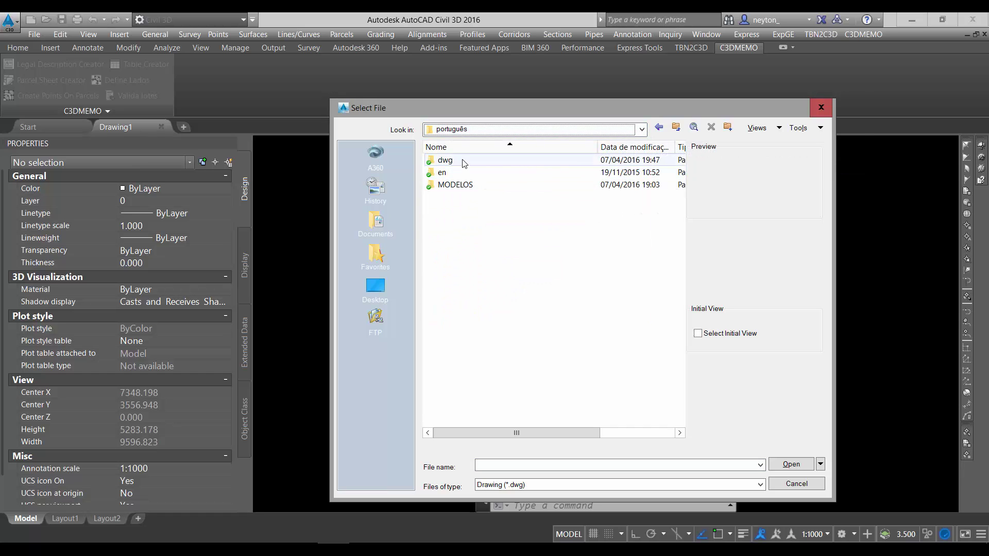
double_click(463, 161)
- Preview C3DMEMO.dwg and CADMEMO.dwg in the dwg folder, and open C3DMEMO.dwg
left_click(463, 160)
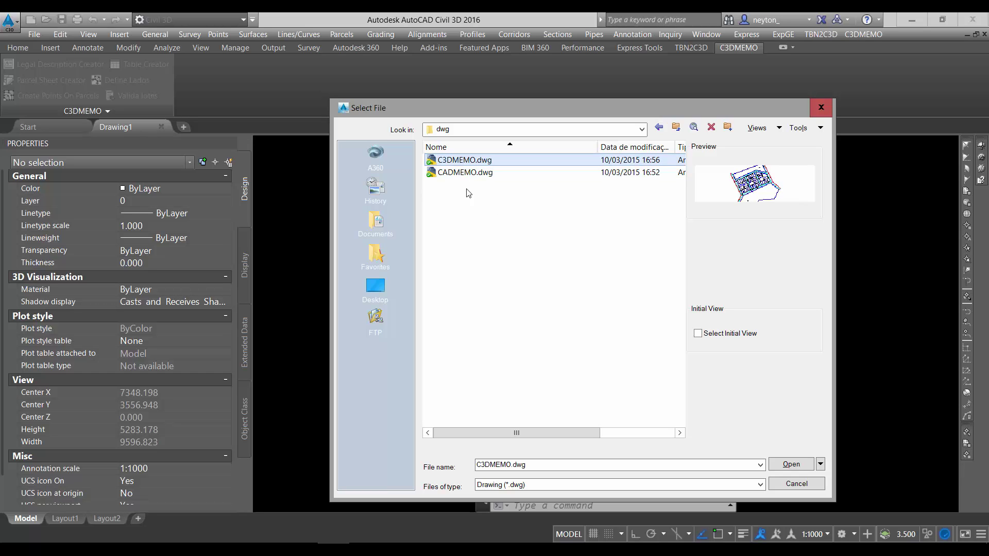
left_click(460, 174)
left_click(461, 161)
left_click(461, 218)
left_click(464, 163)
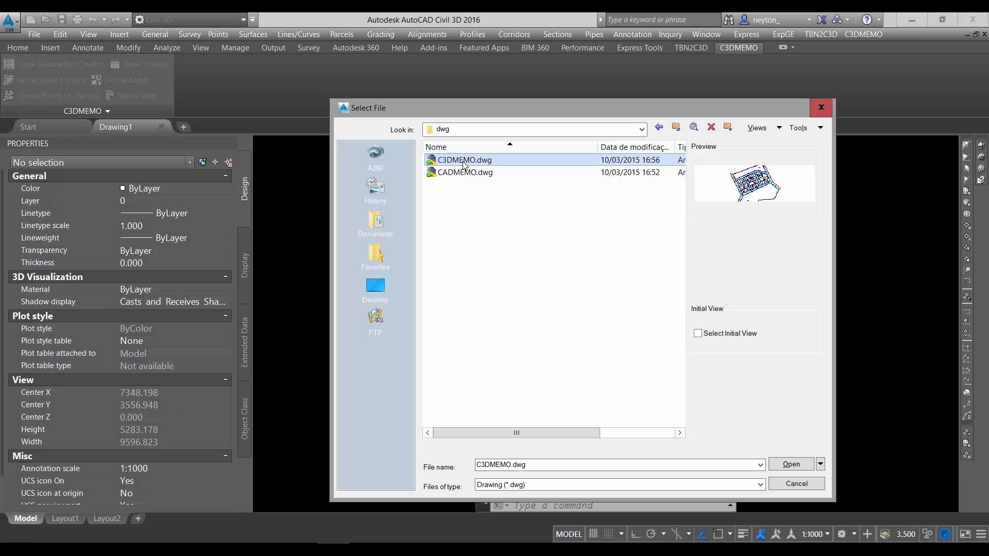
left_click(462, 175)
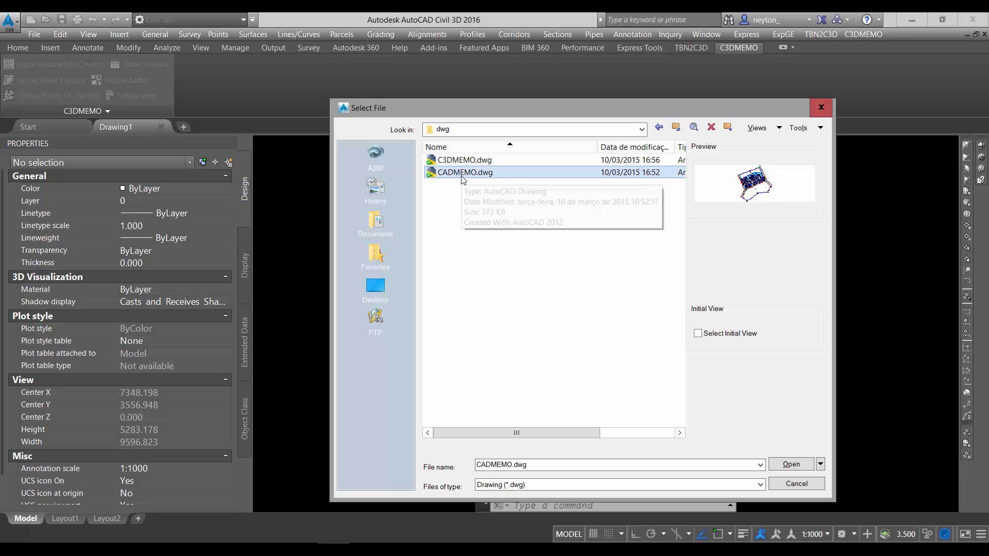
left_click(459, 161)
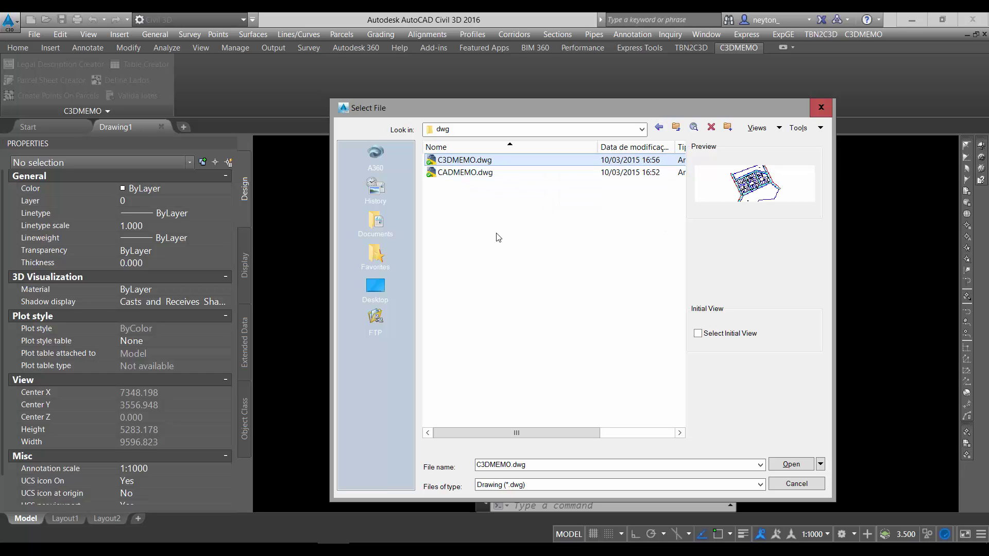
left_click(787, 465)
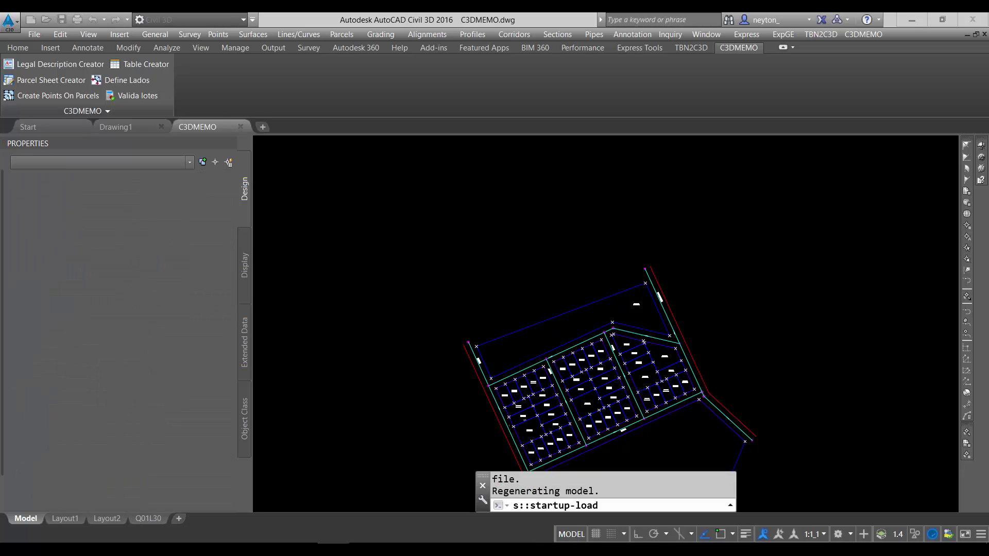
- Close the Properties palette and show the Toolspace beside the parcel drawing
mouse_move(710, 302)
middle_mouse_down()
mouse_move(681, 216)
mouse_move(690, 185)
middle_mouse_up()
scroll(608, 222, "up", 5)
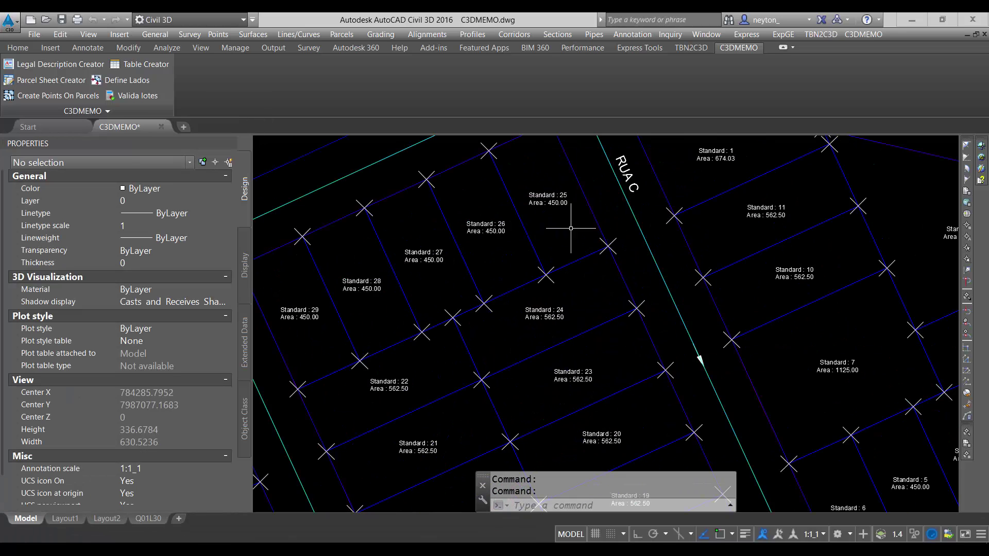
left_click(246, 143)
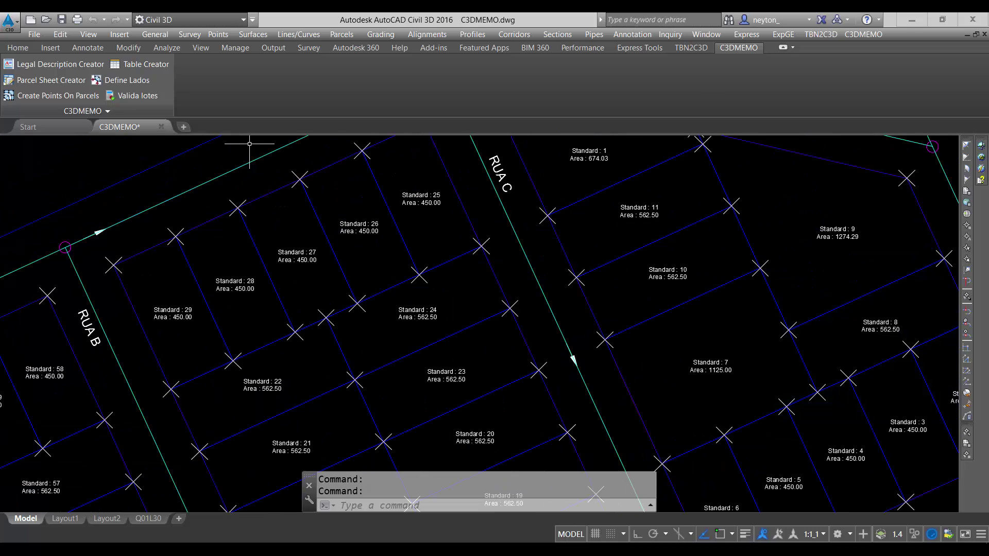
left_click(21, 50)
left_click(19, 72)
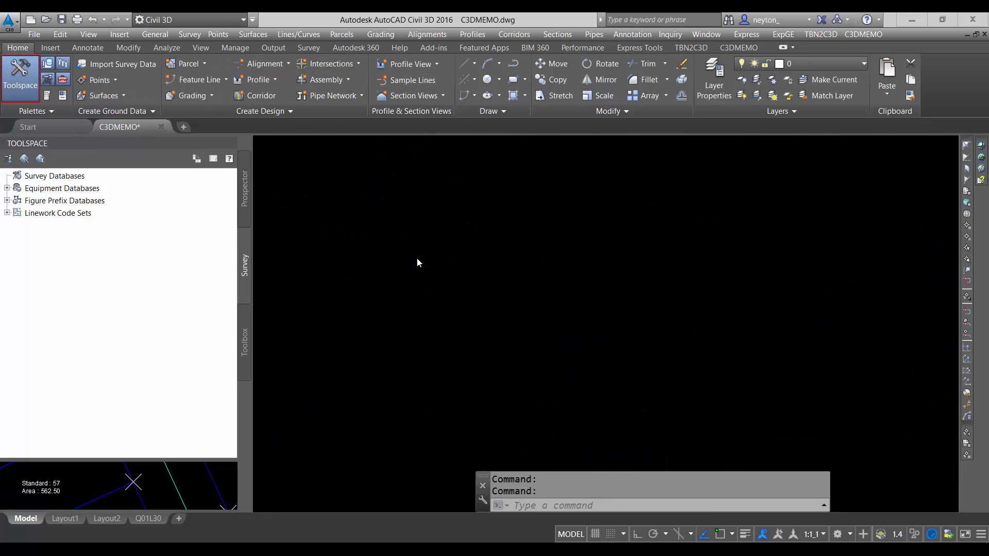
- Look through the drawing's Settings tree in the Toolspace and switch to the Prospector view
scroll(45, 232, "down", 3)
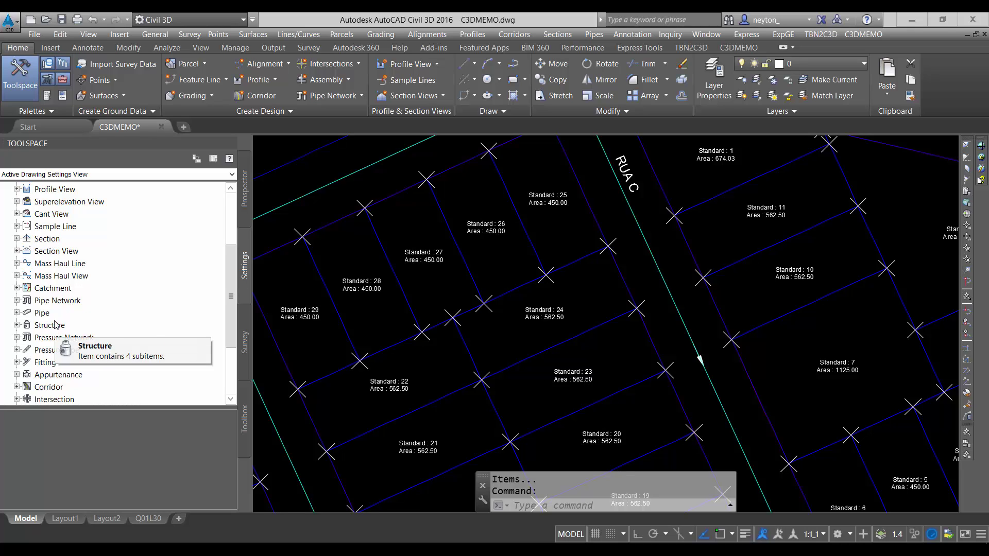
scroll(72, 309, "up", 3)
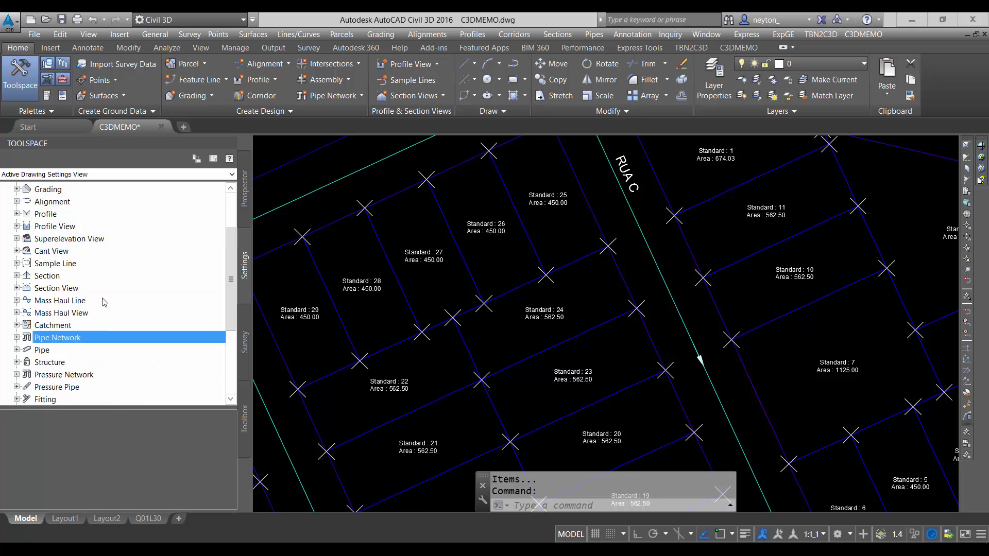
left_click(253, 188)
left_click(247, 189)
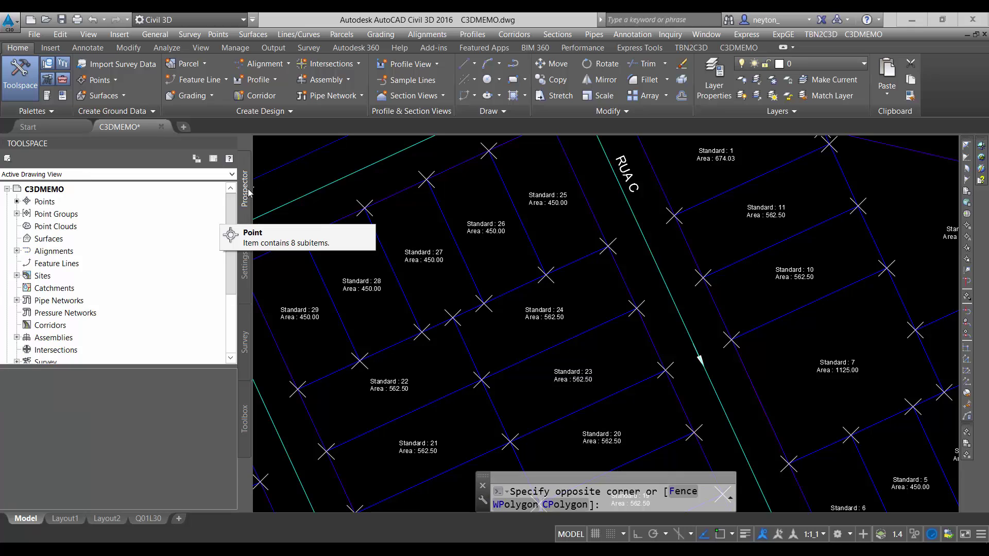
- Cancel the pending selection, expand Sites and QUADRA 1 in the Prospector tree, and list that site's parcels
key("Escape")
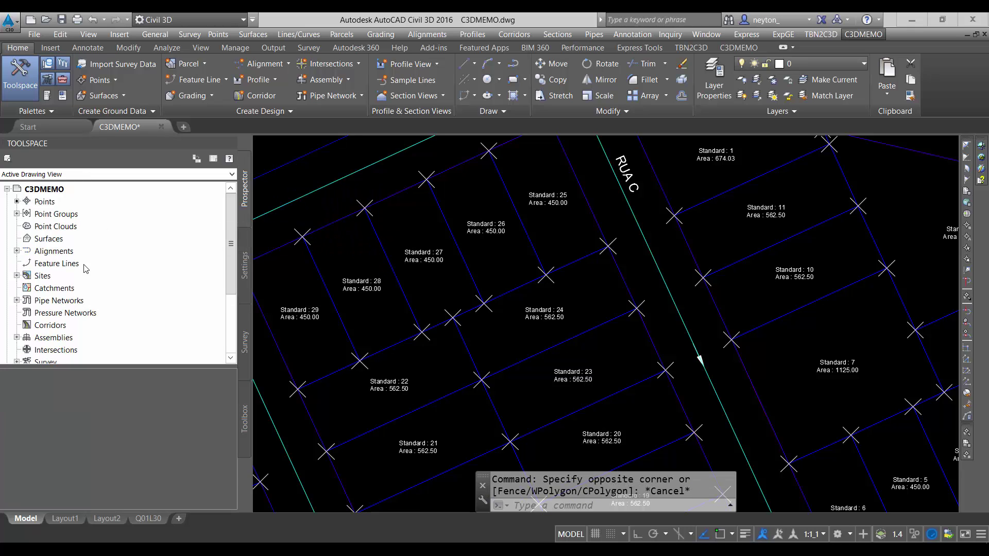
left_click(67, 312)
scroll(68, 309, "down", 1)
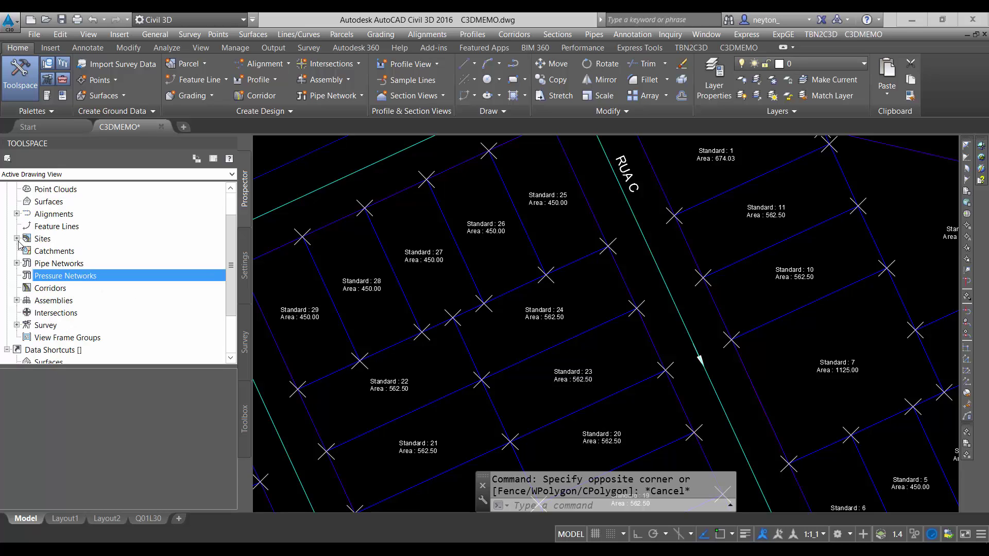
left_click(17, 239)
left_click(27, 251)
left_click(62, 251)
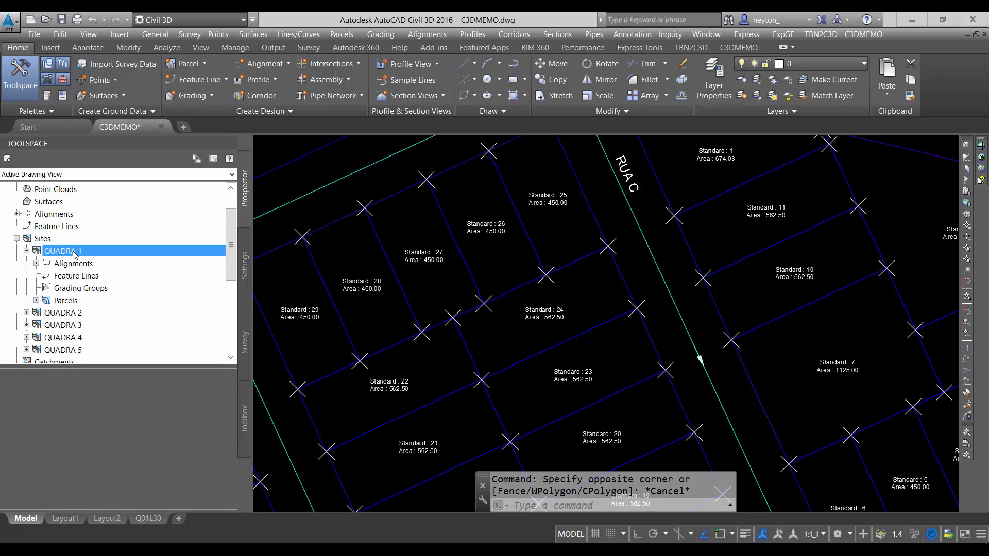
scroll(95, 278, "down", 1)
left_click(40, 264)
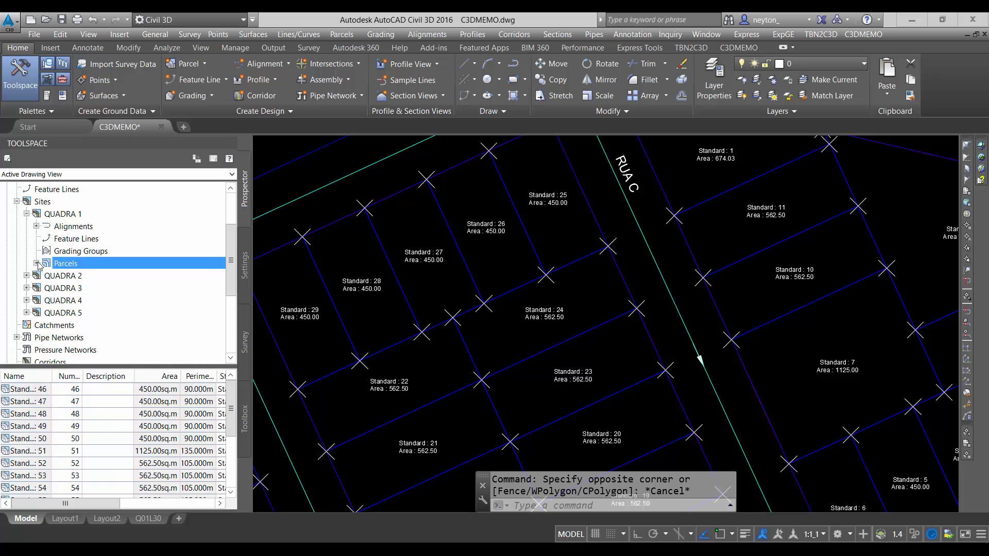
- Select parcel Standard : 21 in the drawing, inspect its boundary, and clear the selection
scroll(443, 211, "down", 3)
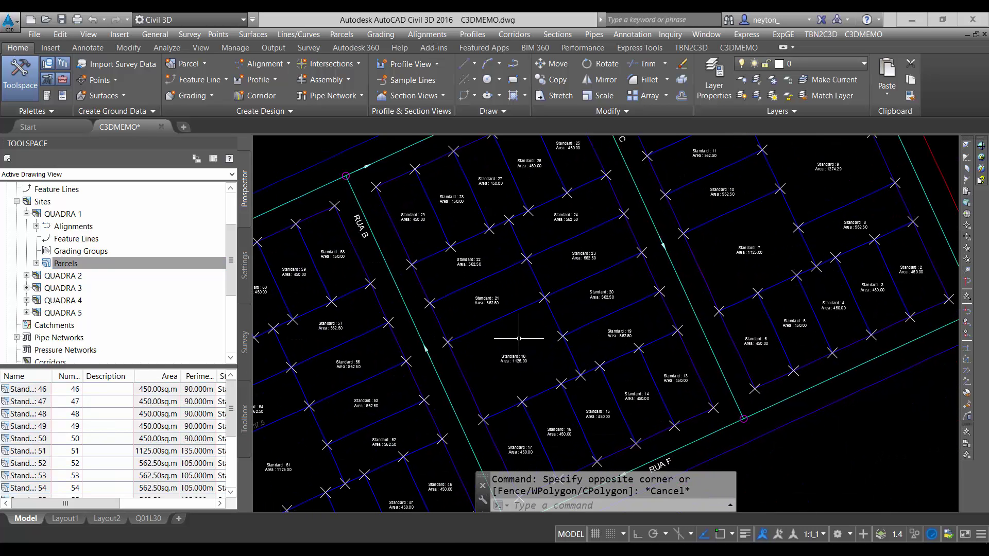
middle_click_drag(502, 328, 551, 323)
left_click(552, 325)
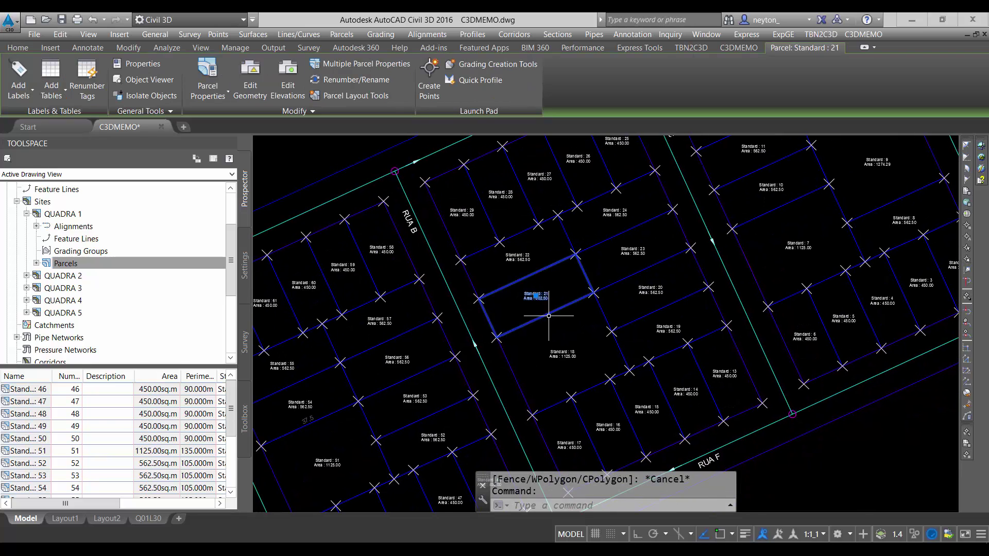
scroll(572, 329, "up", 2)
scroll(586, 332, "down", 5)
scroll(586, 332, "up", 6)
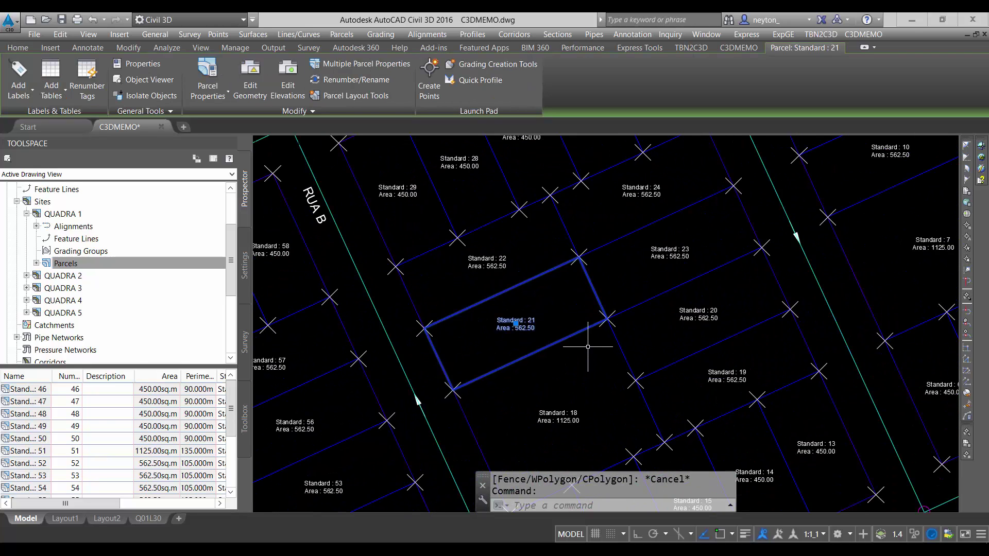
key("Escape")
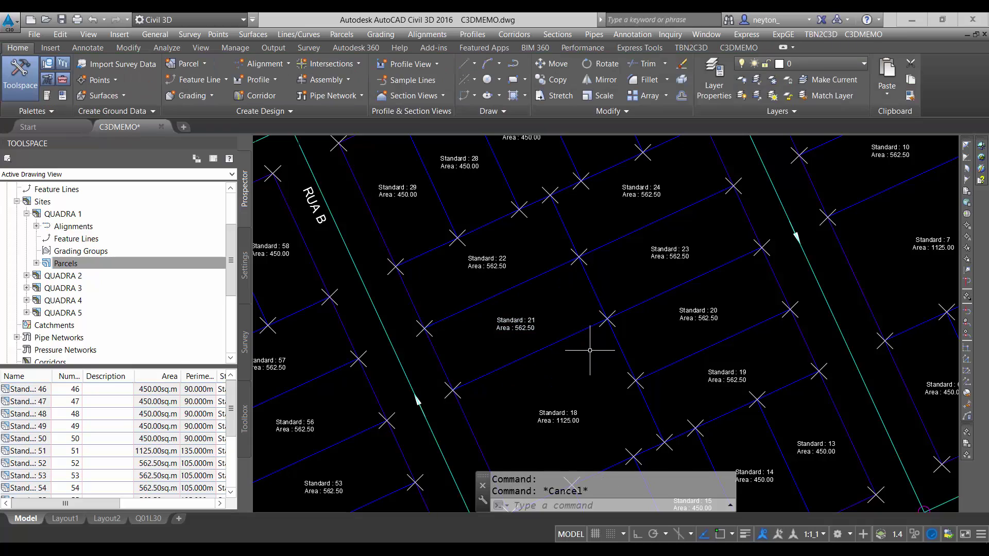
- Collapse QUADRA 1 in the Prospector tree and bring that site into view in the drawing
left_click(52, 215)
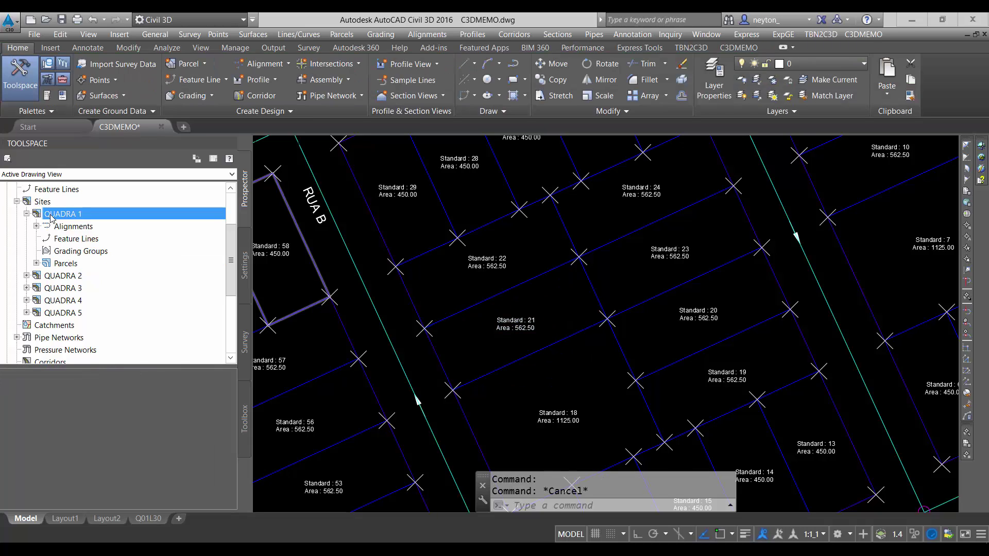
left_click(27, 214)
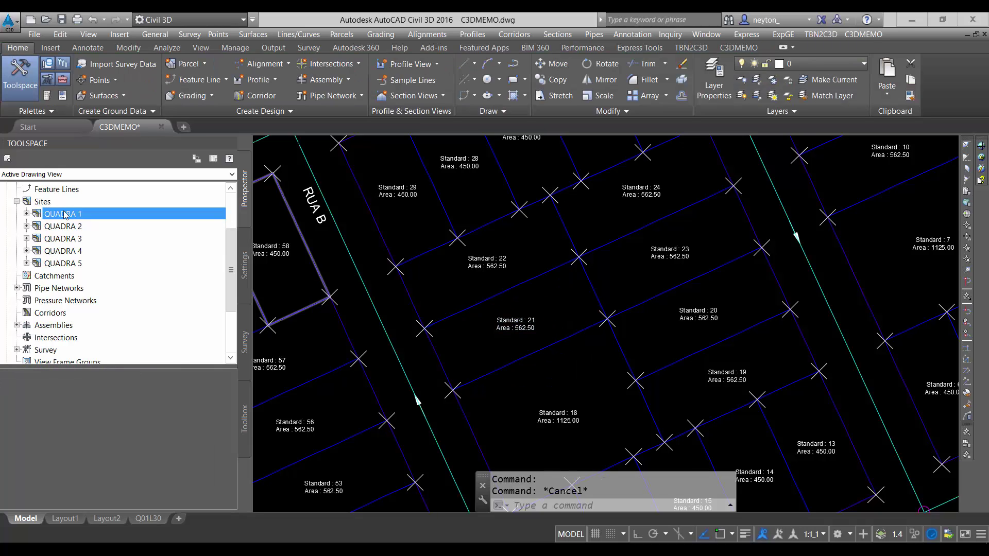
right_click(90, 216)
left_click(136, 277)
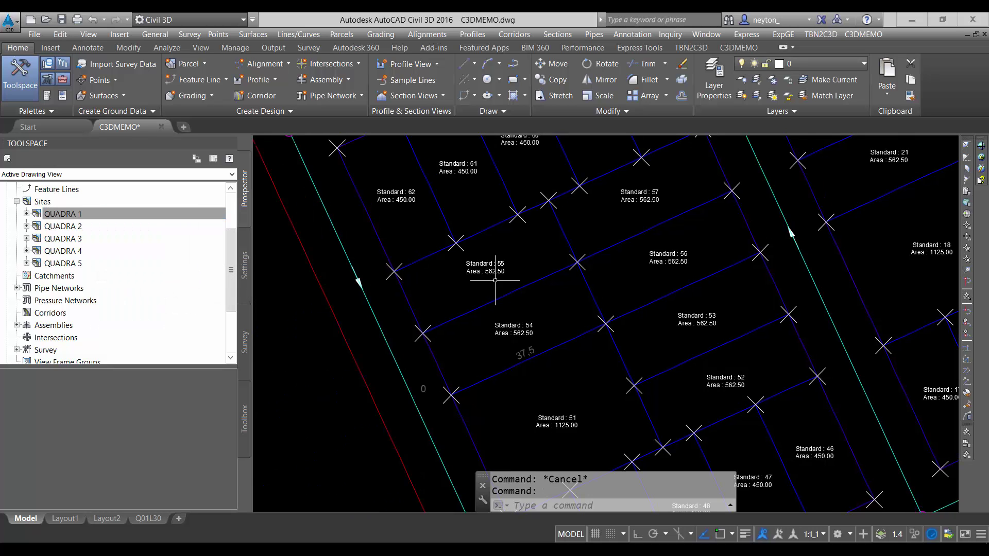
scroll(587, 312, "down", 6)
scroll(597, 318, "up", 5)
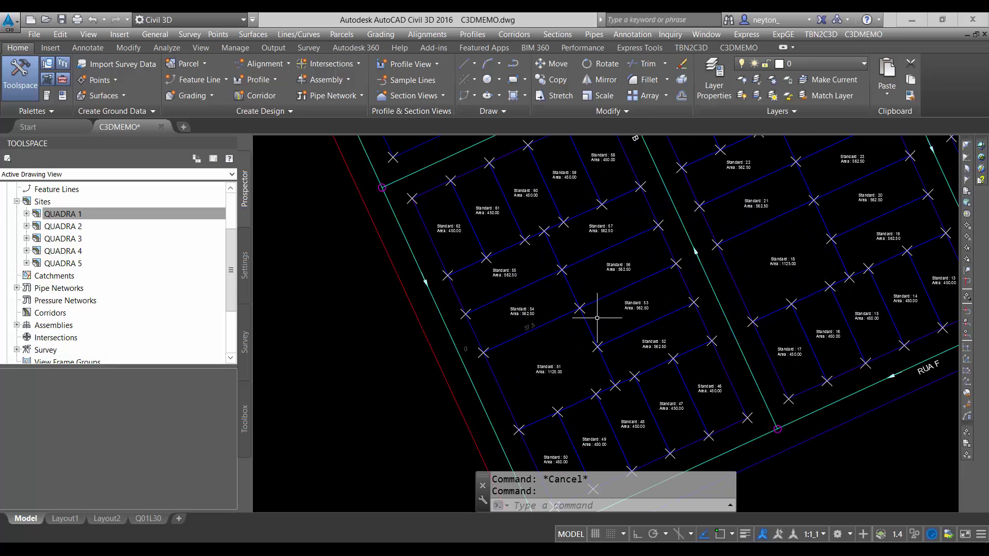
- Expand the parcels of QUADRA 1 and zoom the drawing to parcel Standard : 46
left_click(26, 214)
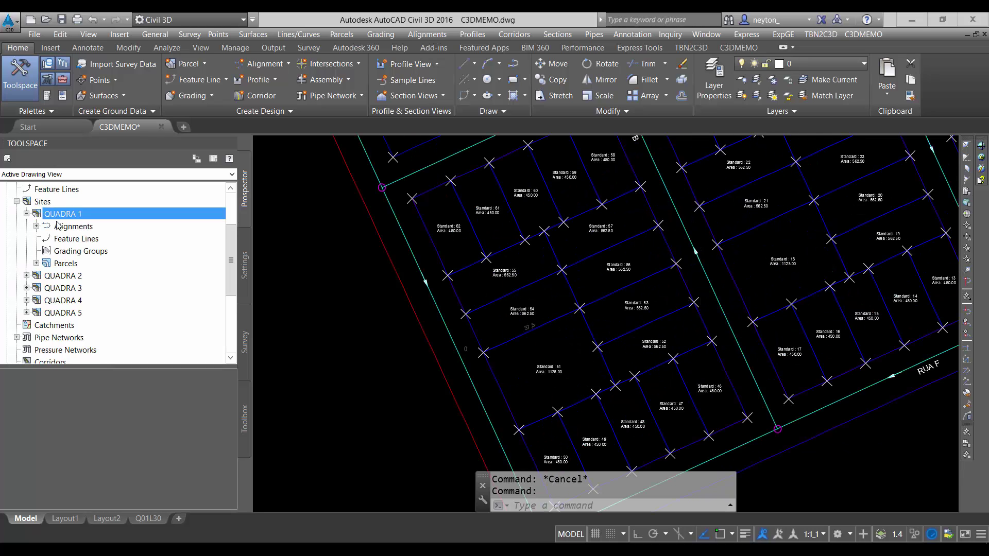
left_click(66, 263)
left_click(36, 263)
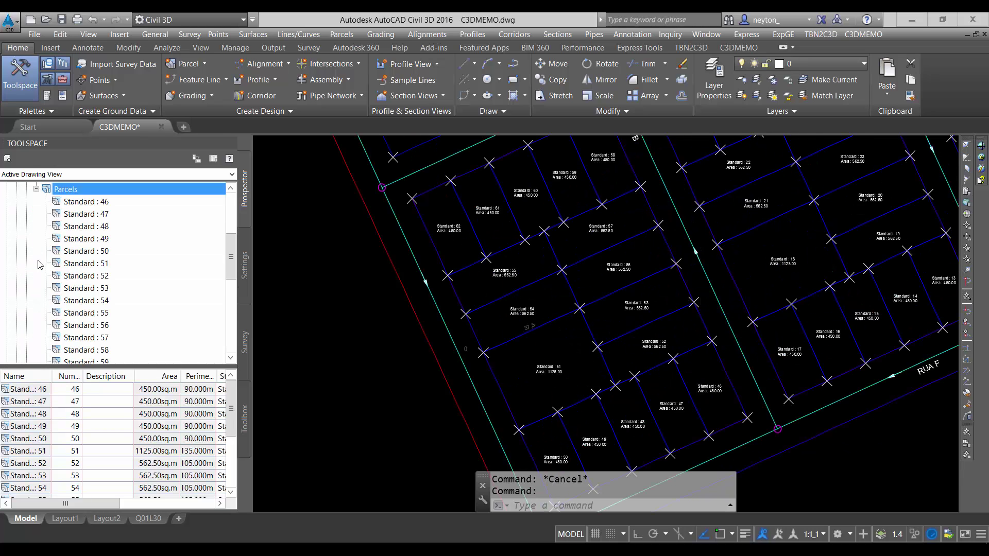
left_click(96, 203)
right_click(98, 201)
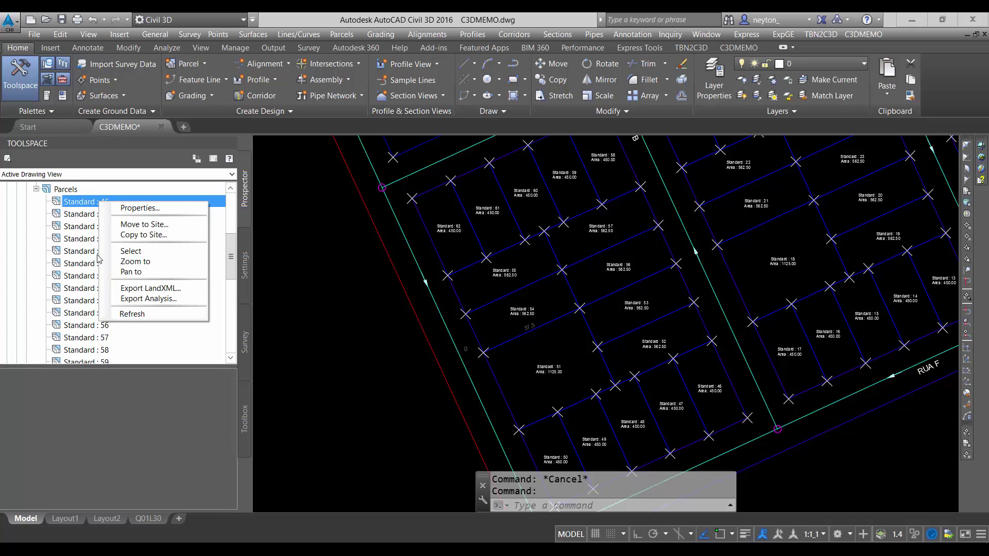
left_click(135, 262)
- Select parcel Standard : 46 in the drawing from its Prospector entry, view it among its neighbours, and clear the selection
right_click(98, 201)
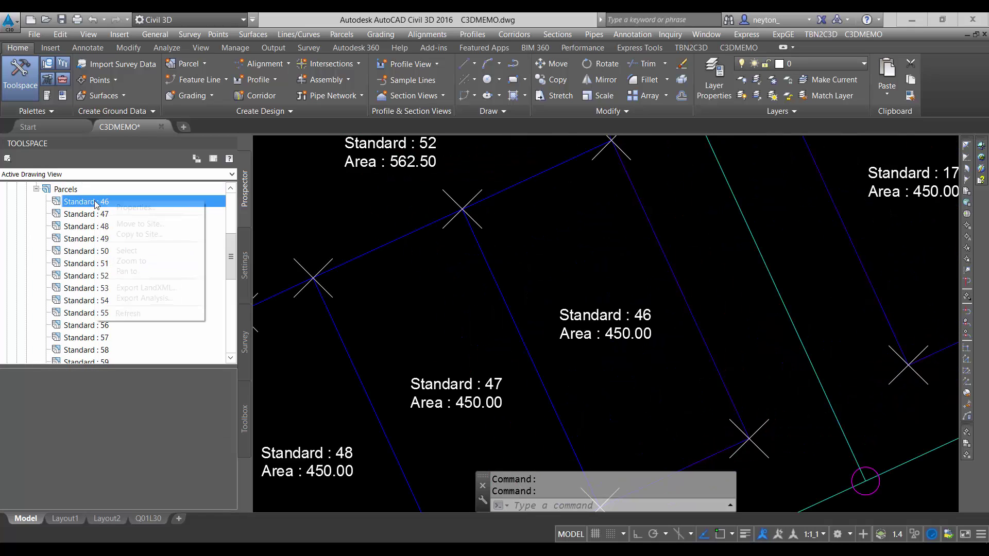
left_click(131, 251)
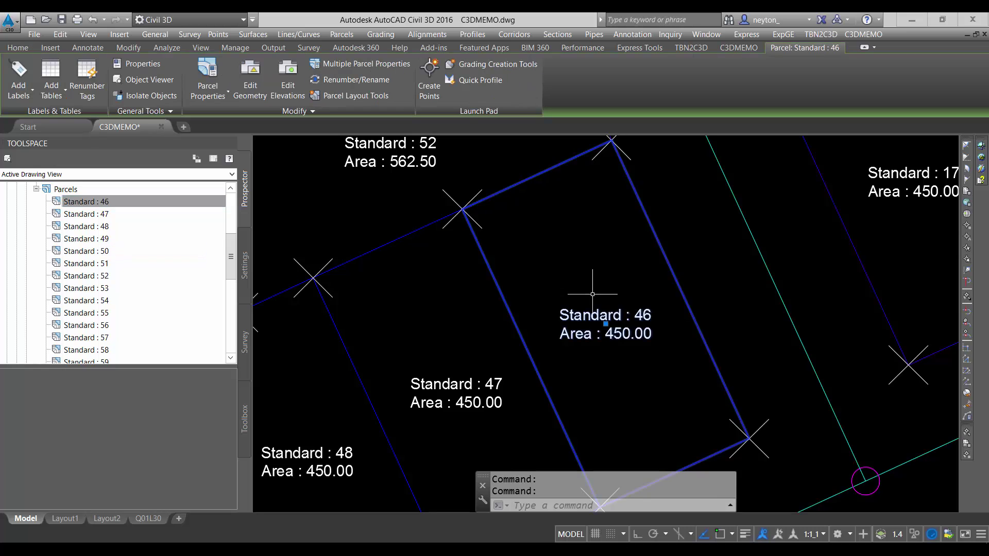
scroll(592, 289, "down", 8)
scroll(581, 286, "up", 9)
scroll(570, 256, "down", 5)
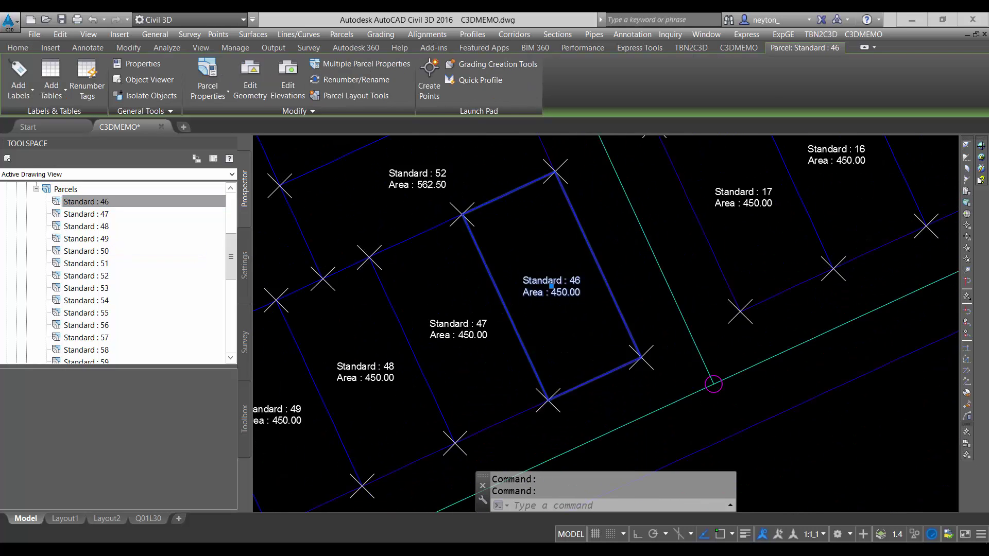
scroll(497, 247, "up", 2)
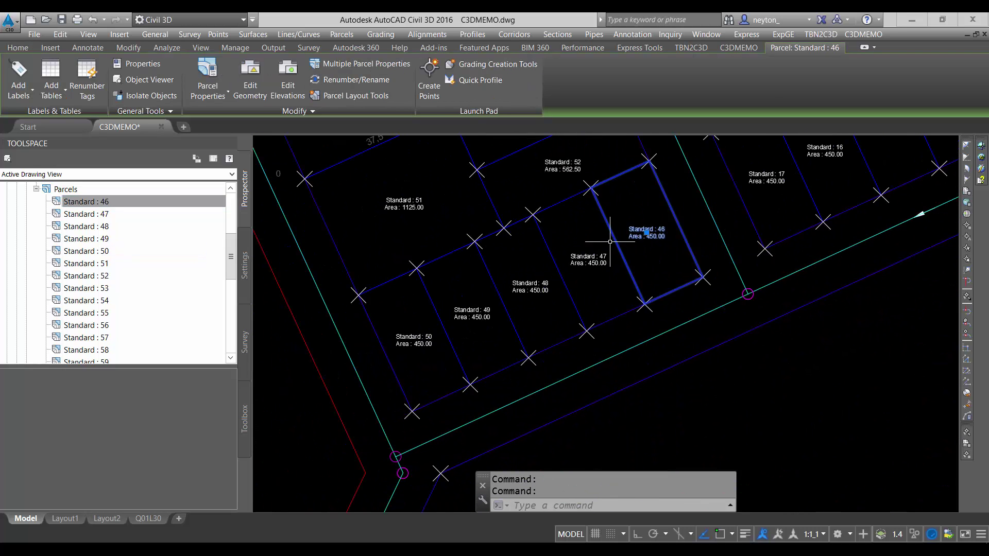
key("Escape")
- Examine the QUADRA 1 lots and their labels, and look over the available parcel creation commands
scroll(660, 234, "up", 6)
middle_click_drag(661, 238, 672, 289)
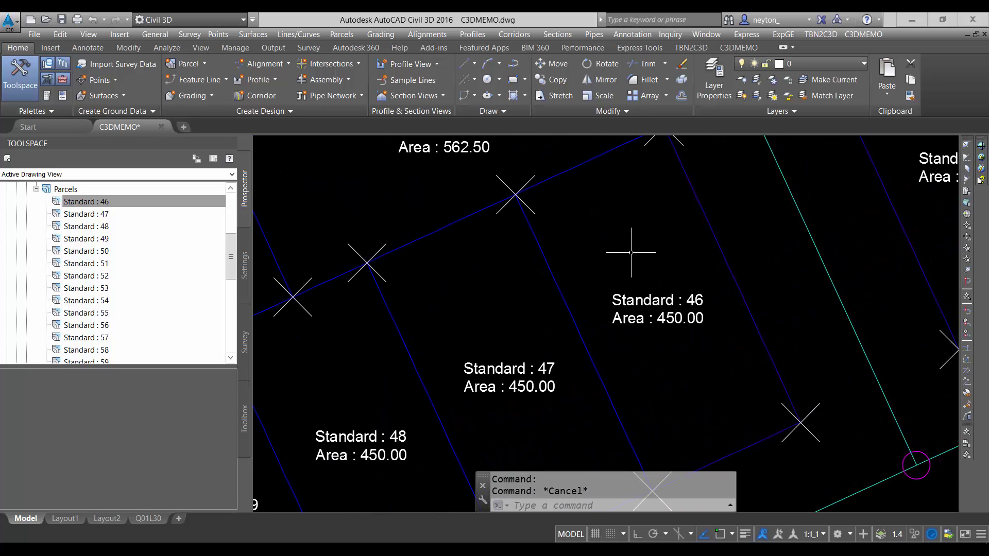
scroll(596, 271, "down", 2)
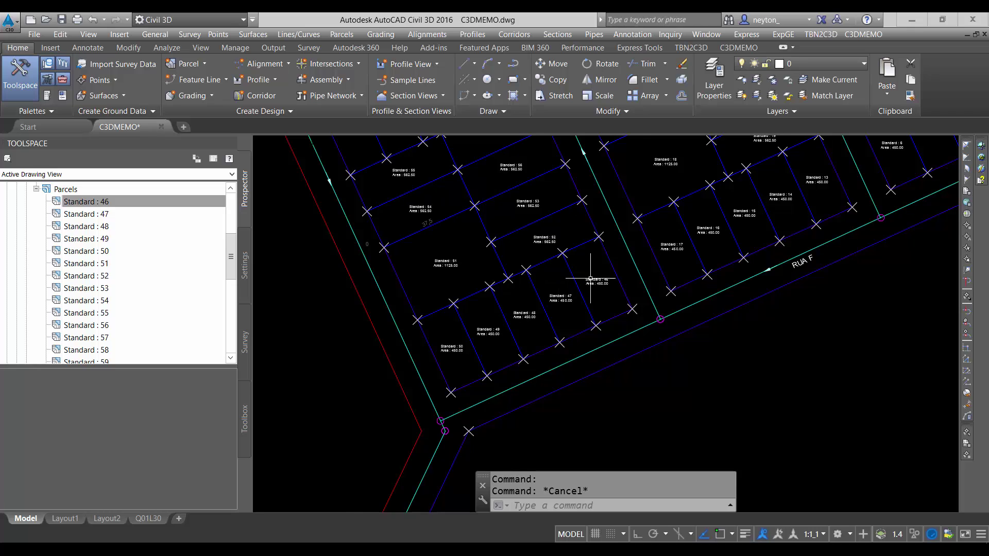
scroll(590, 278, "up", 2)
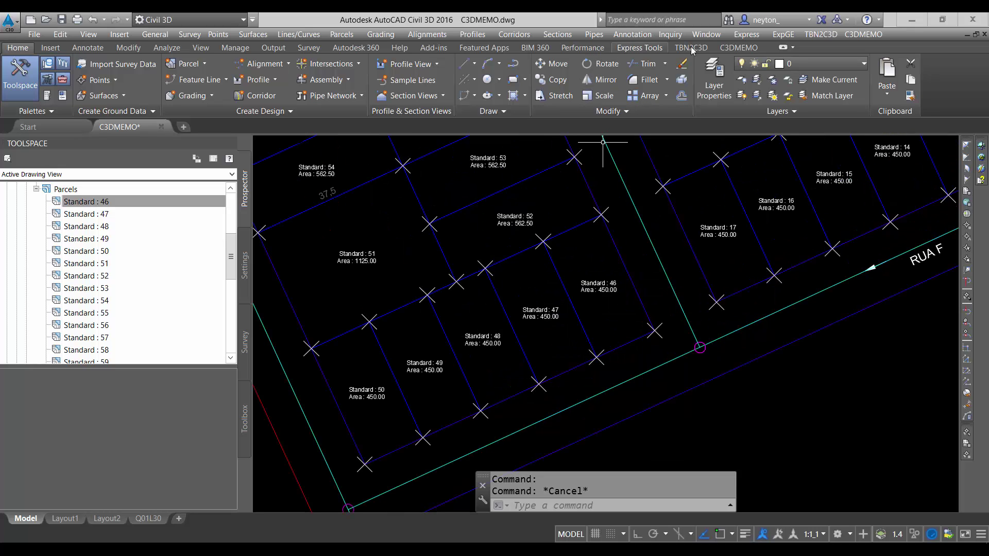
left_click(344, 36)
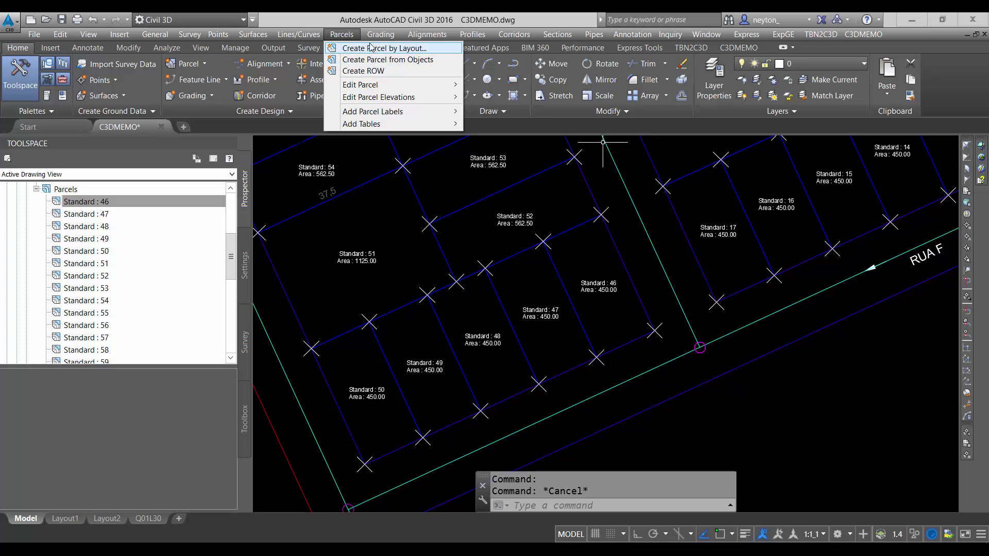
left_click(344, 36)
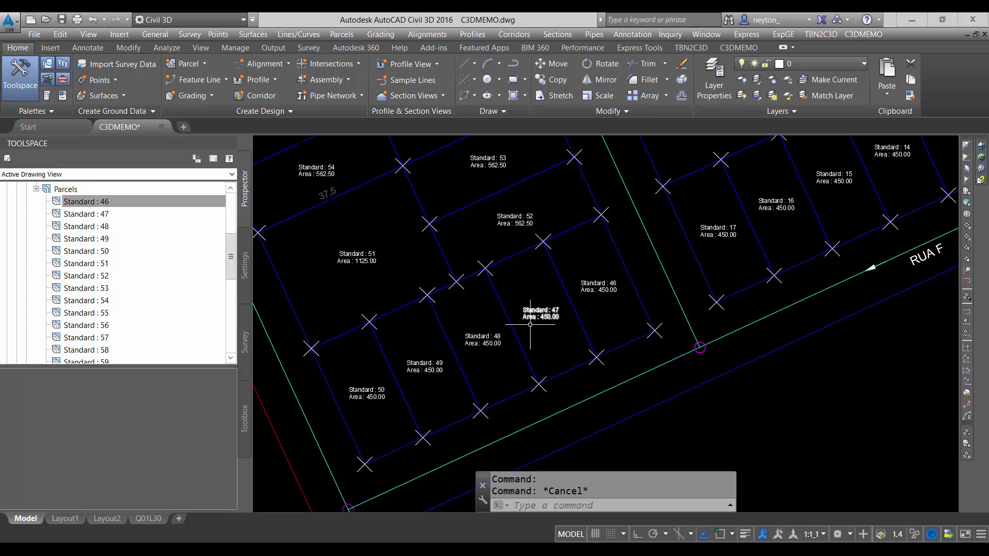
scroll(530, 316, "down", 5)
middle_click_drag(531, 348, 537, 357)
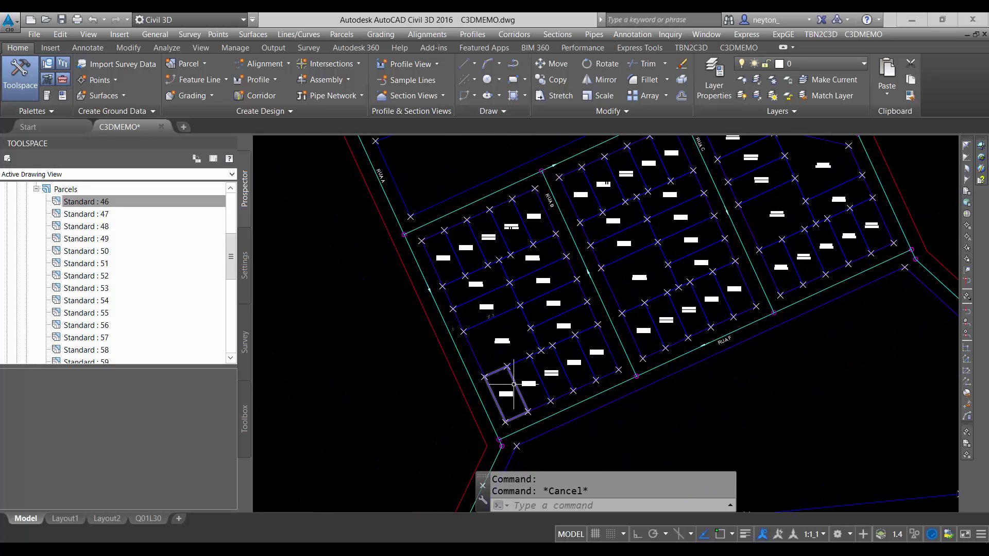
scroll(512, 375, "up", 2)
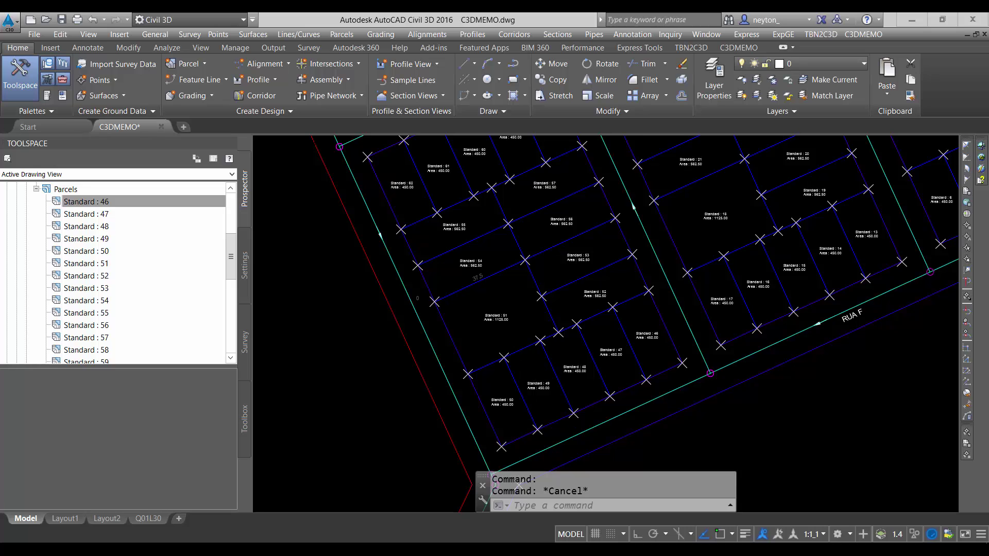
- Select parcel Standard : 49, inspect it, clear the selection, and bring the whole subdivision into view
left_click(553, 362)
left_click(543, 417)
middle_click_drag(544, 419, 548, 332)
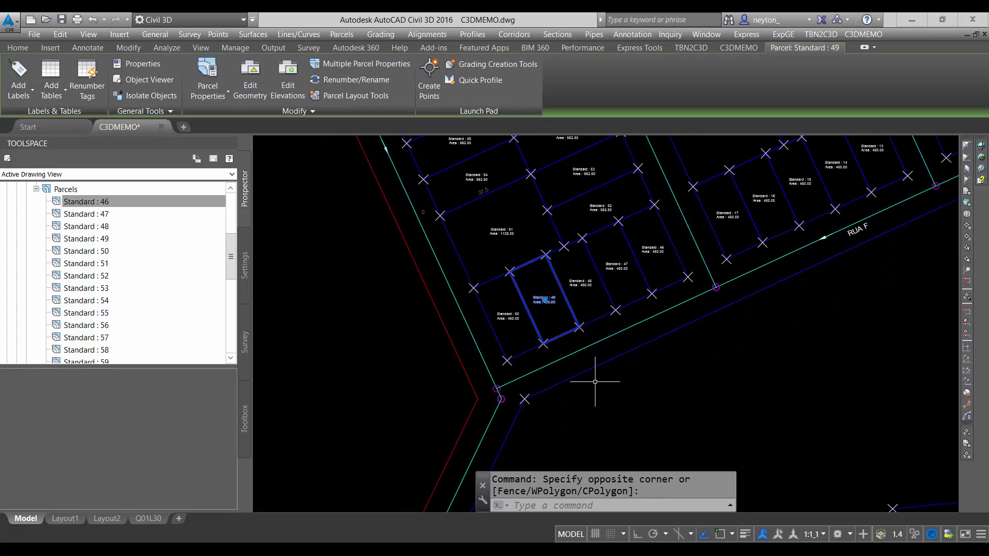
scroll(545, 312, "up", 6)
key("Escape")
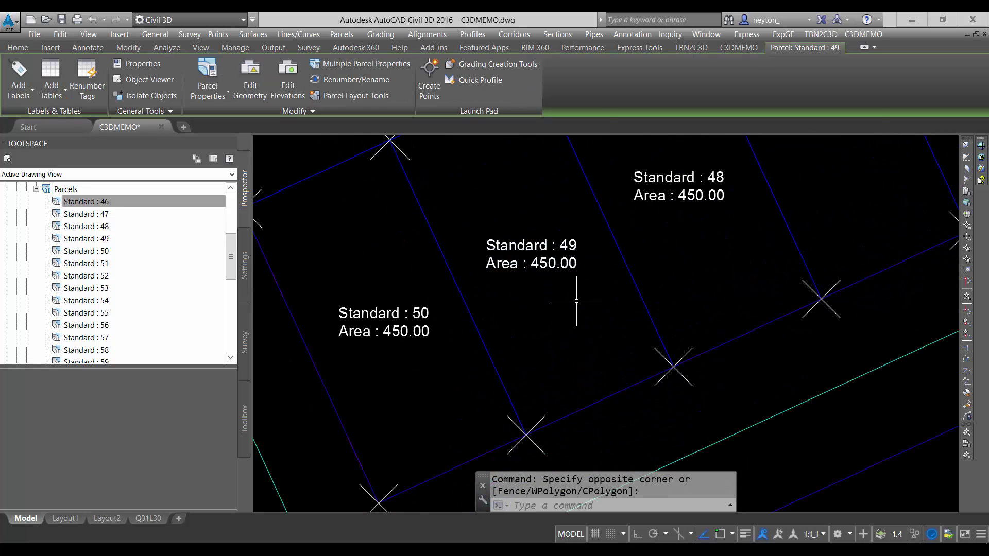
scroll(561, 317, "down", 4)
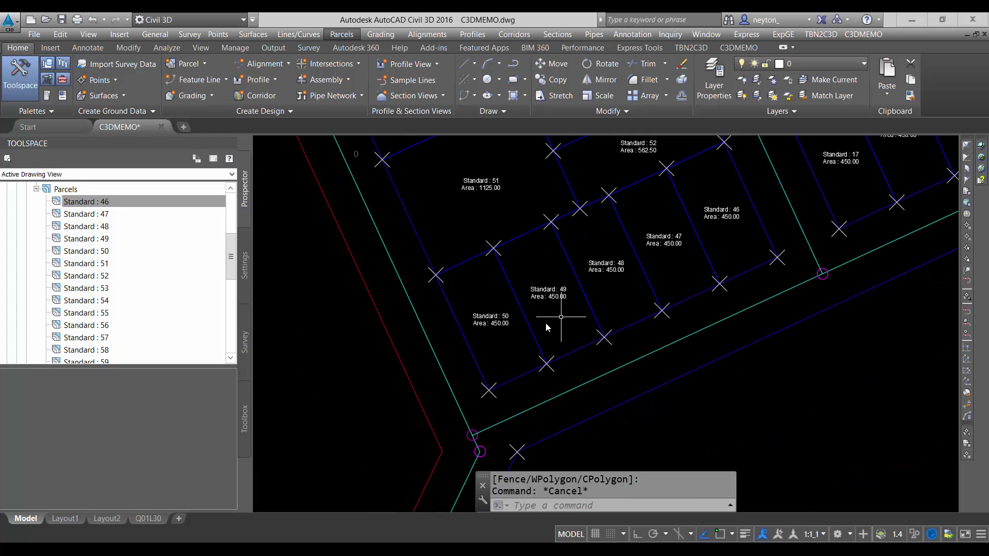
left_click(561, 317)
key("Escape")
scroll(563, 331, "down", 6)
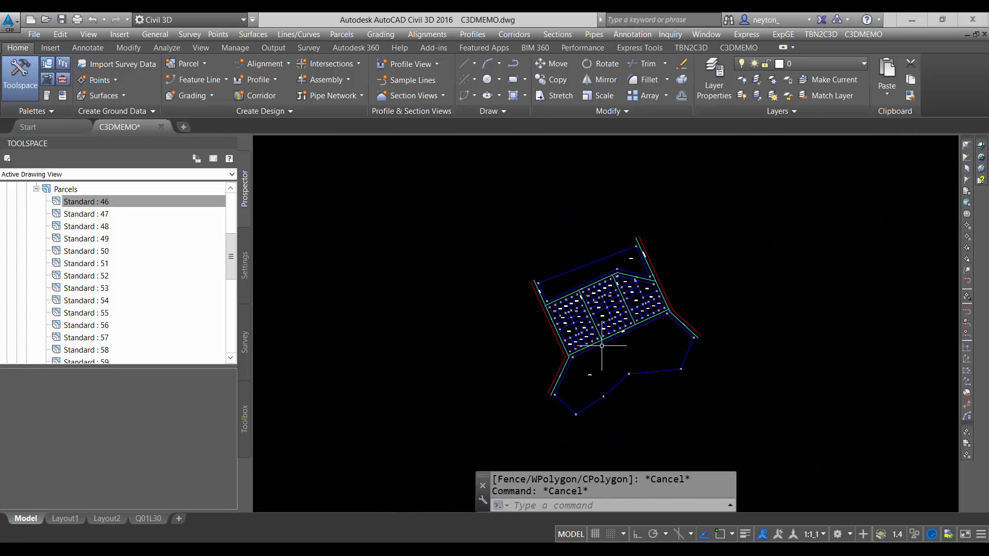
middle_click_drag(602, 345, 581, 351)
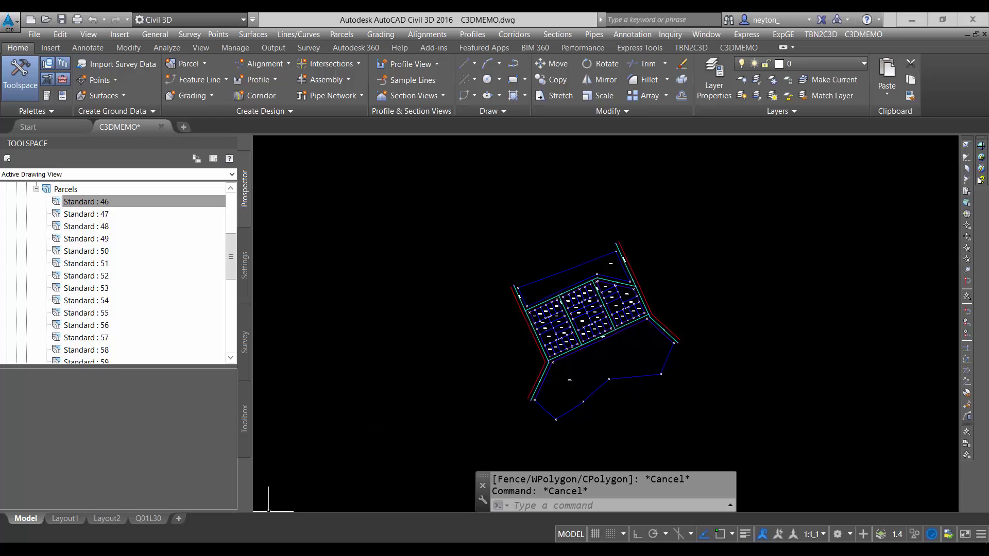
- Switch to File Explorer, open C3DMEMO.chm from the português folder, and read the Autodesk Civil 3D page under Configurações
left_click(206, 549)
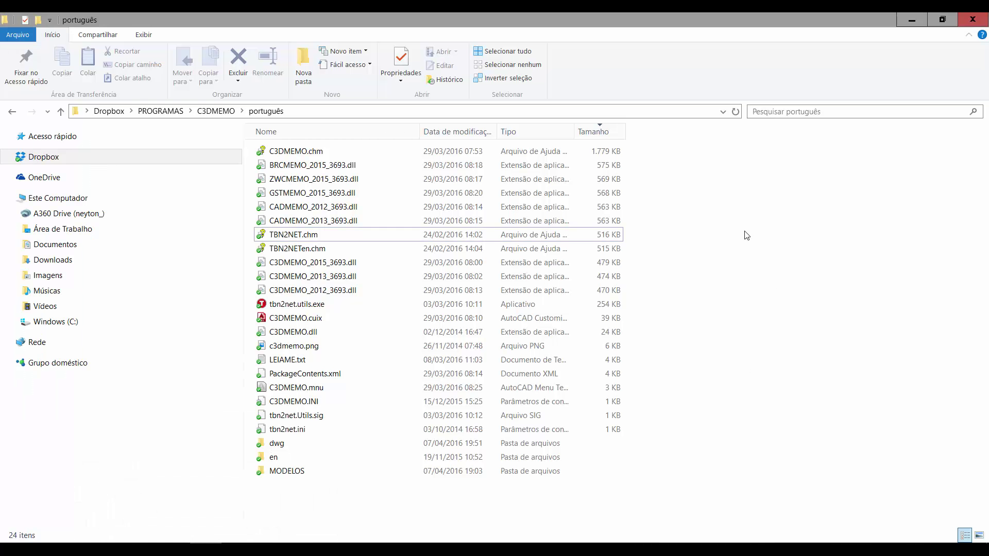
double_click(325, 151)
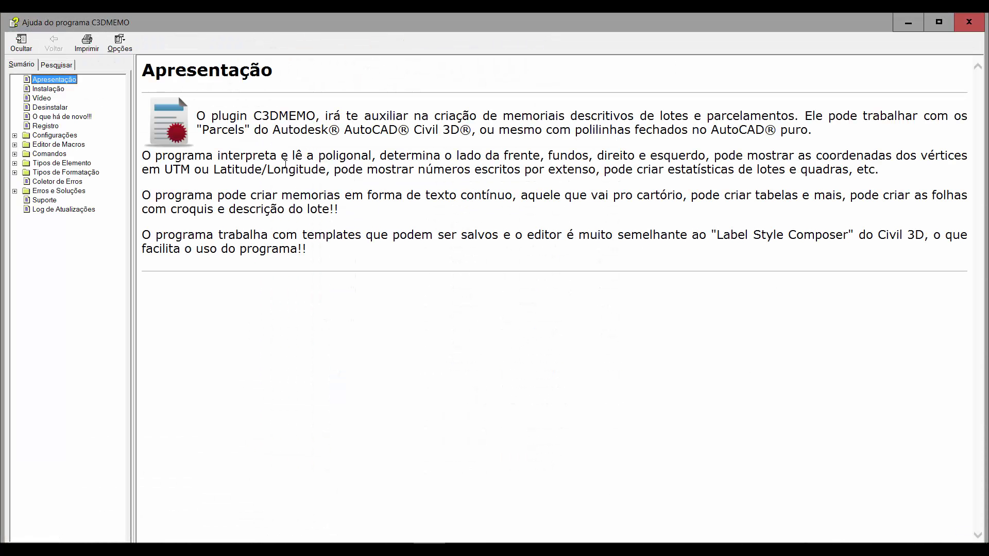
left_click(26, 138)
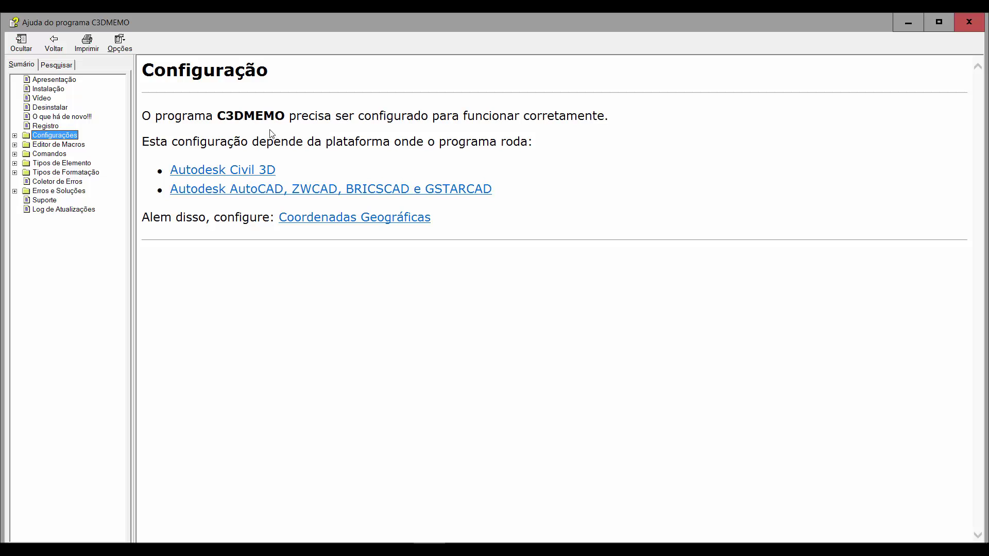
left_click(221, 171)
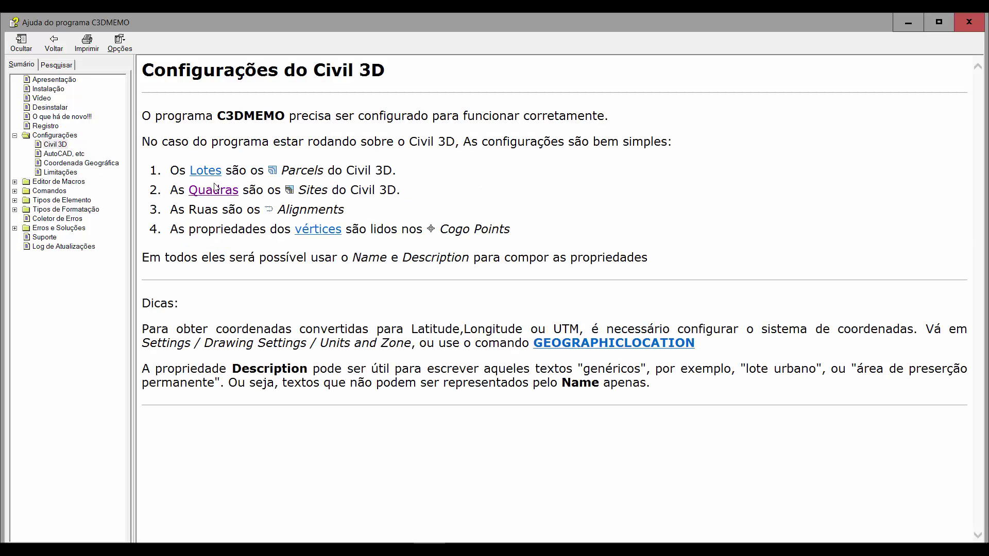
- Read the help entries that match lots to Parcels, blocks to Sites and streets to Alignments
left_click_drag(171, 170, 407, 166)
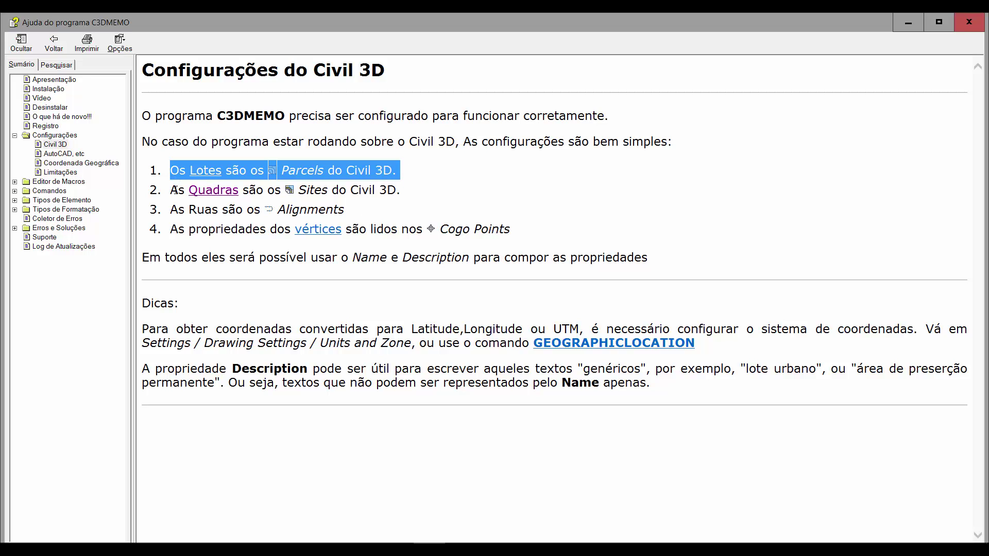
left_click_drag(174, 190, 372, 193)
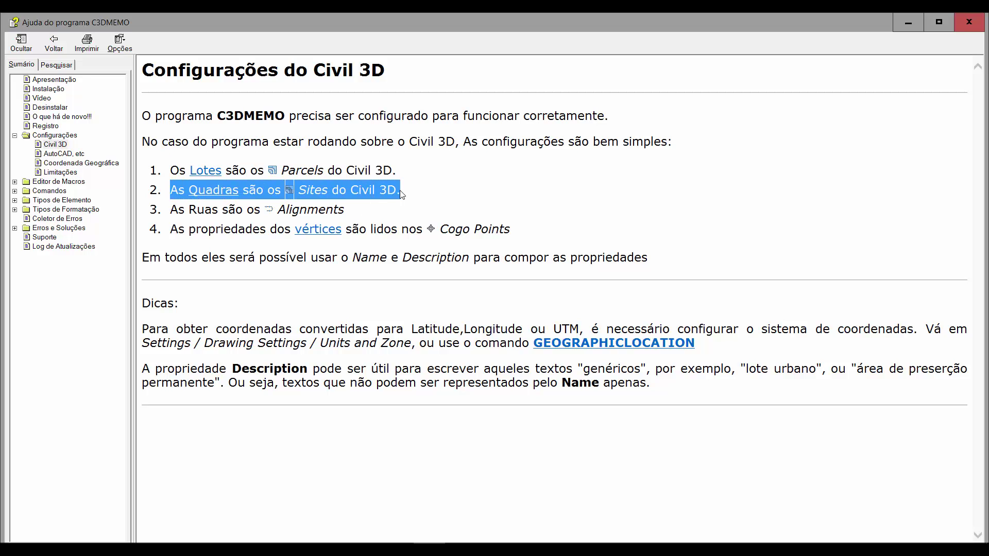
left_click_drag(172, 211, 352, 215)
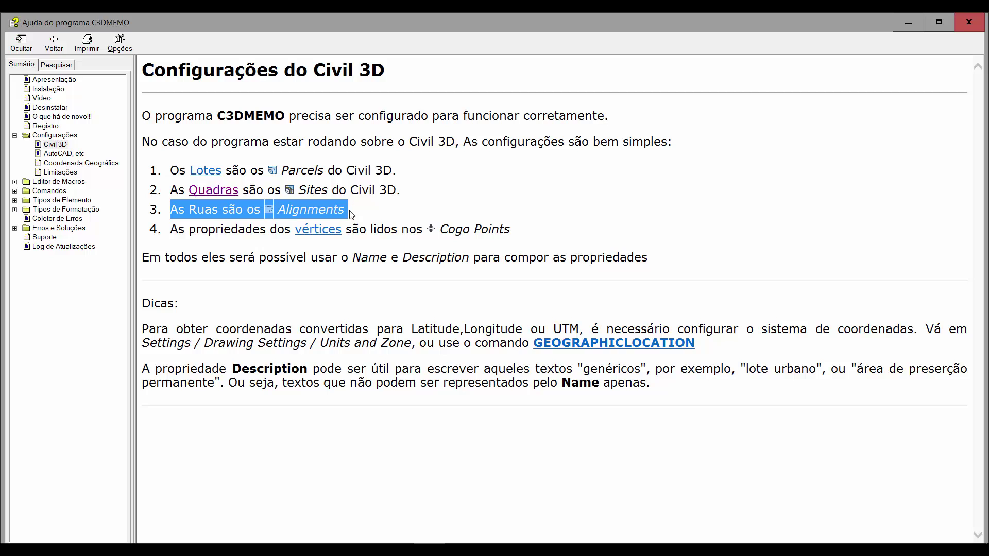
- Switch to Civil 3D, select the RUA E and RUA B street alignments one after the other, and clear the selection
left_click(334, 549)
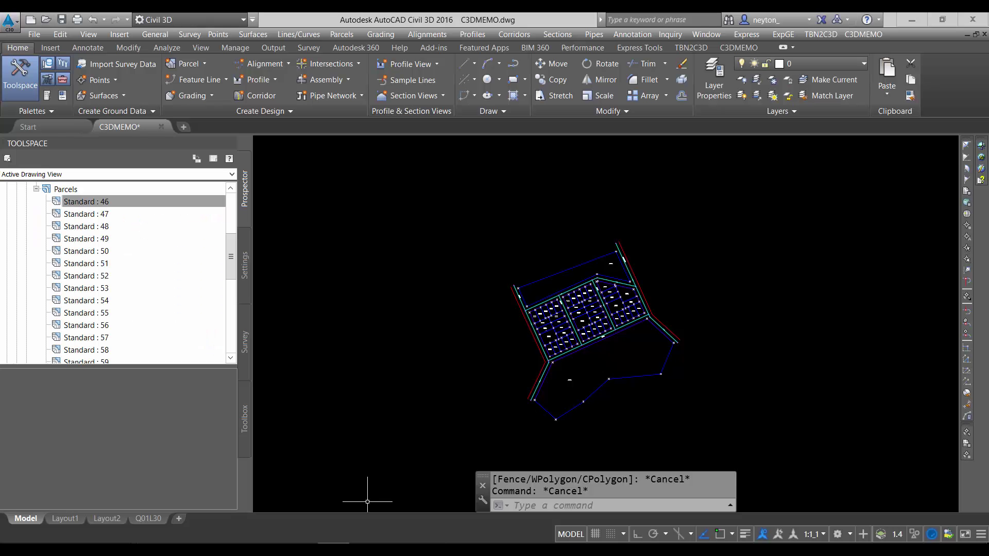
scroll(564, 309, "up", 4)
left_click(563, 245)
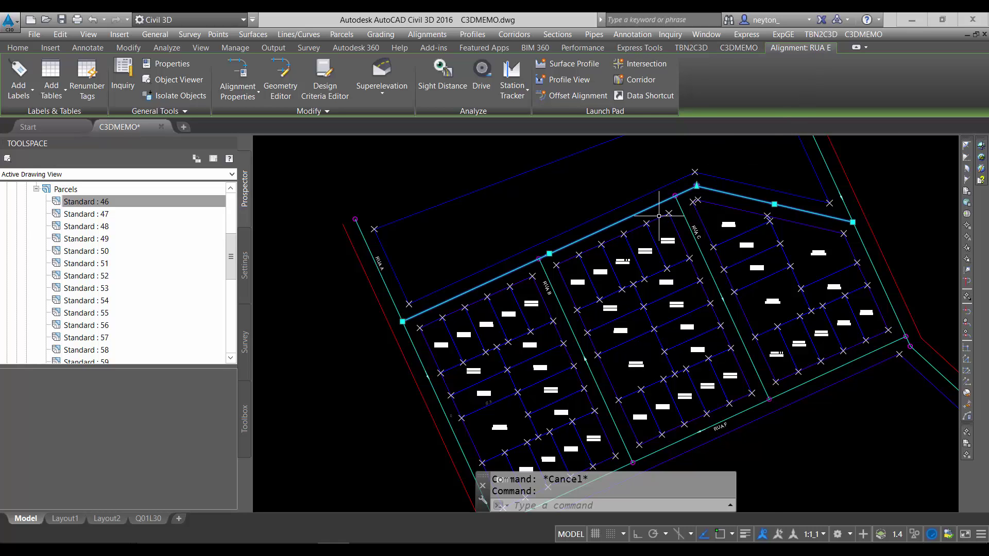
scroll(541, 283, "up", 5)
key("Escape")
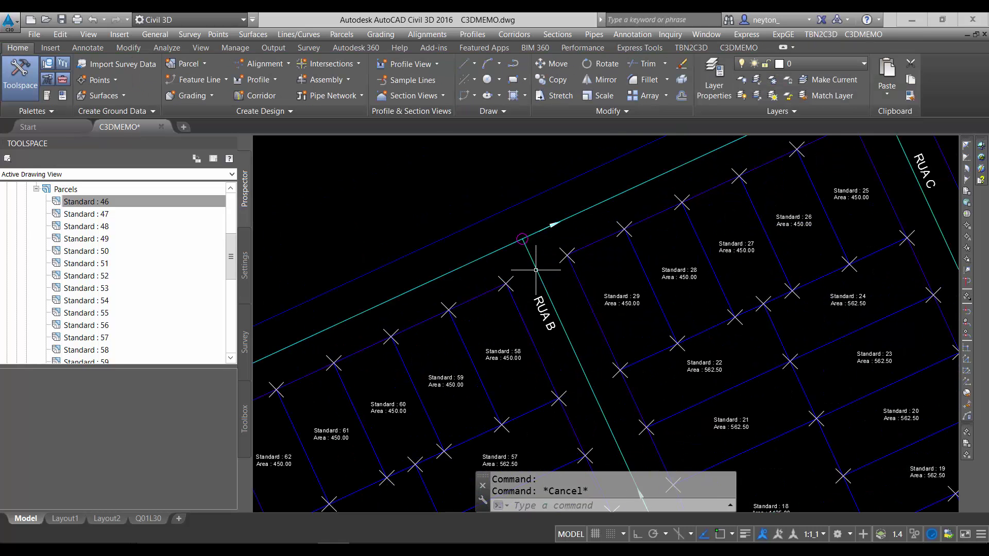
left_click(536, 273)
scroll(530, 273, "down", 5)
key("Escape")
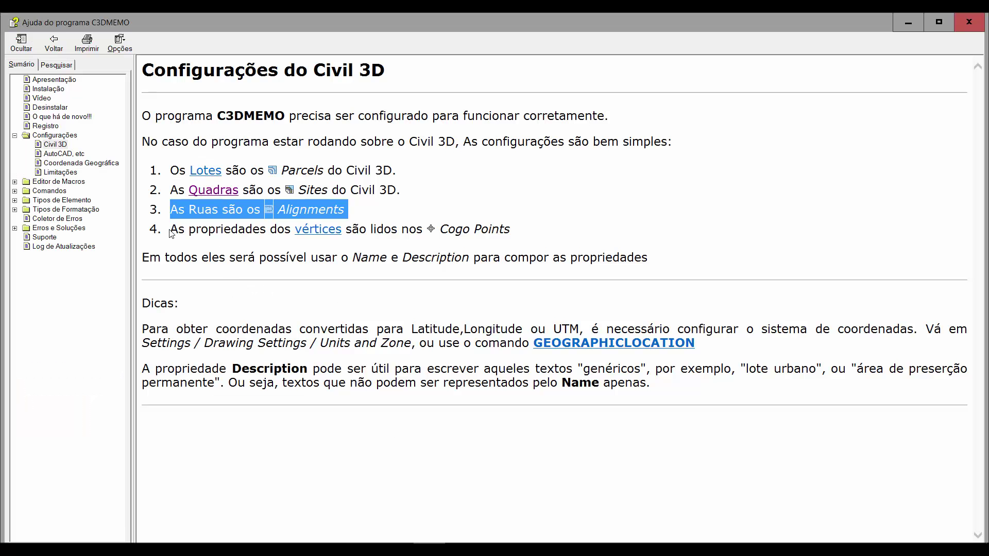
- Read the help entry on vertices as Cogo Points, and select the point on the upper boundary between lots 47 and 48 in Civil 3D
left_click_drag(171, 233, 496, 227)
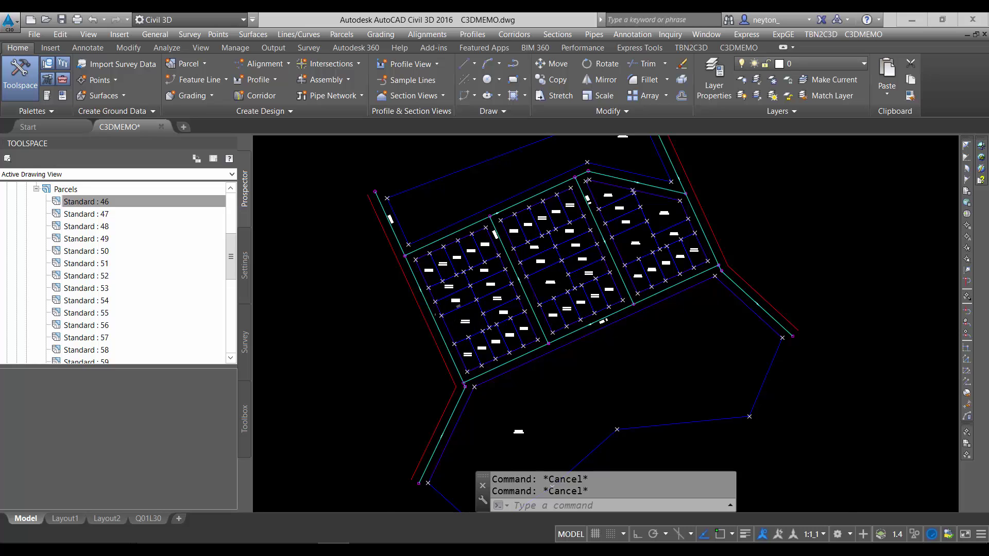
scroll(537, 294, "up", 7)
left_click(567, 298)
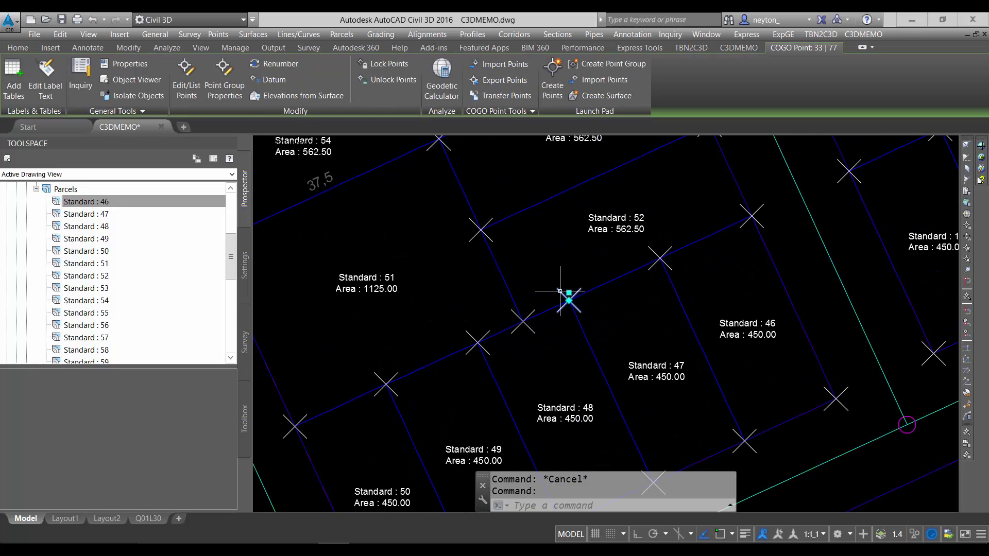
scroll(561, 291, "down", 2)
scroll(561, 291, "up", 5)
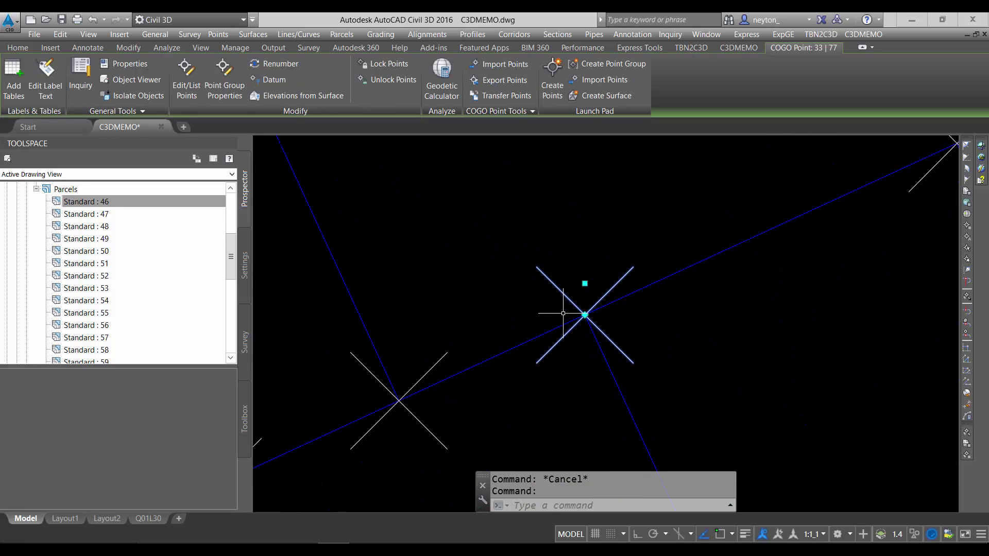
- Show the C3DMEMO commands, view the Legal Description Creator description, clear the point selection, and look over the lots around Standard : 48
left_click(17, 48)
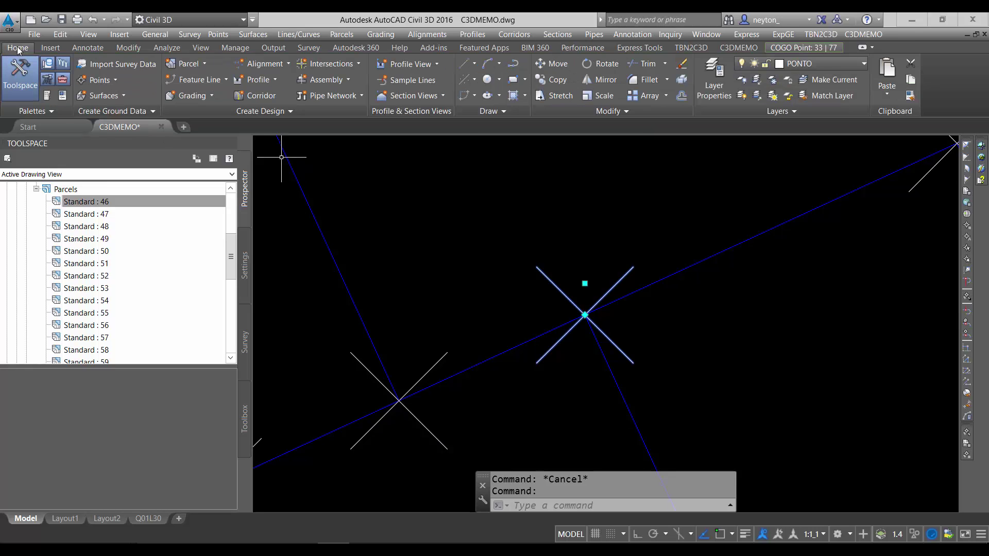
left_click(737, 48)
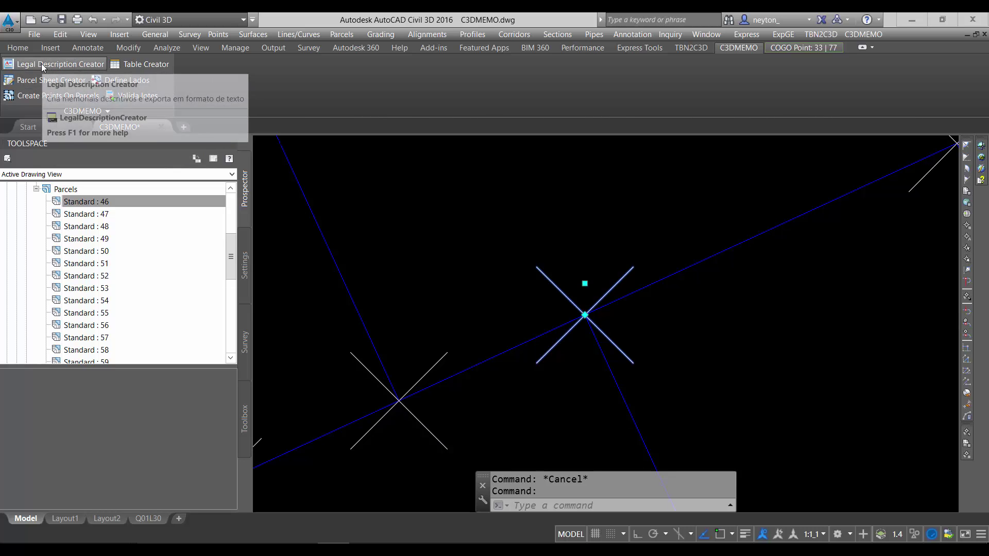
scroll(597, 265, "down", 12)
key("Escape")
scroll(604, 280, "up", 7)
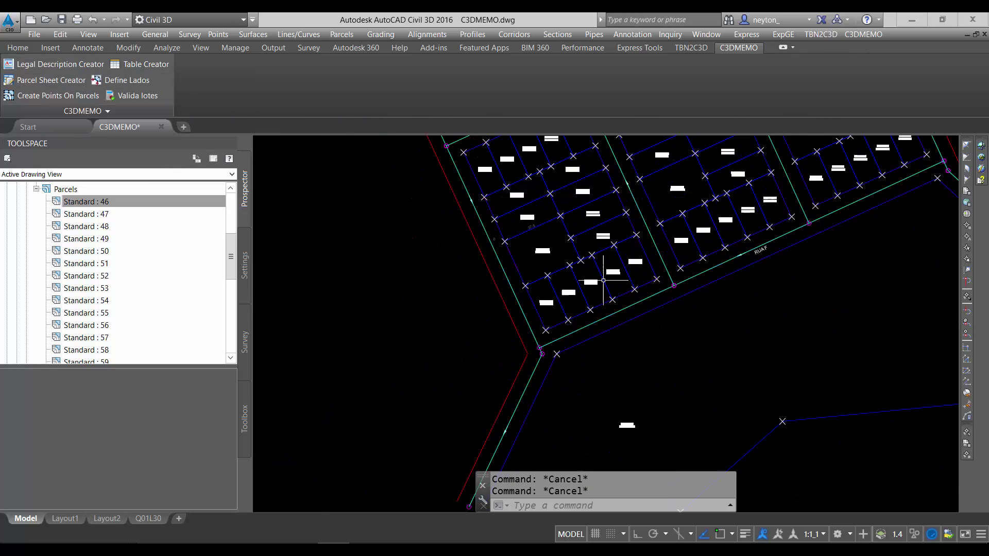
scroll(527, 232, "down", 6)
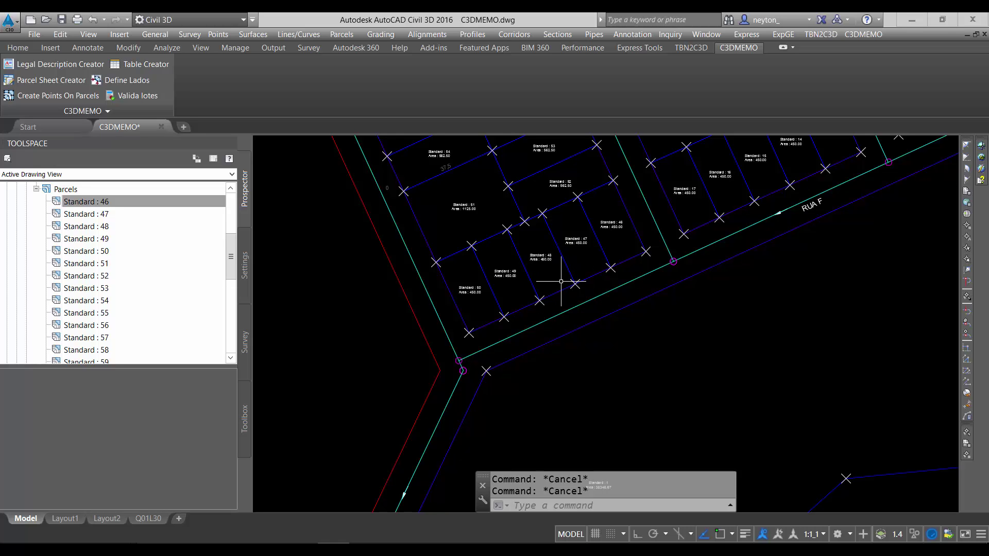
scroll(561, 281, "up", 7)
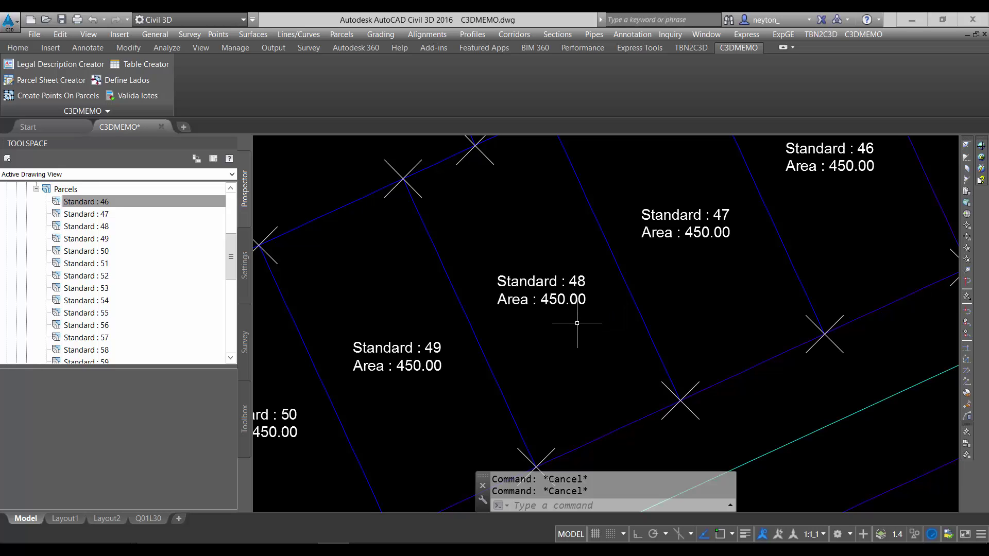
scroll(579, 327, "down", 2)
- Display the object properties, examine the Name attribute of the COGO point on the upper corner between lots 48 and 49, and clear the selection
left_click(17, 48)
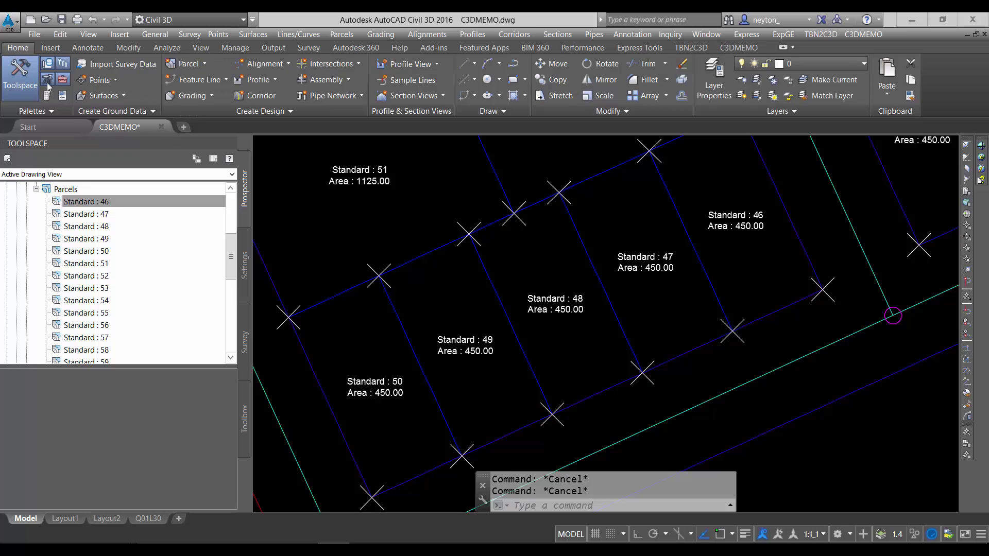
left_click(63, 96)
left_click(469, 233)
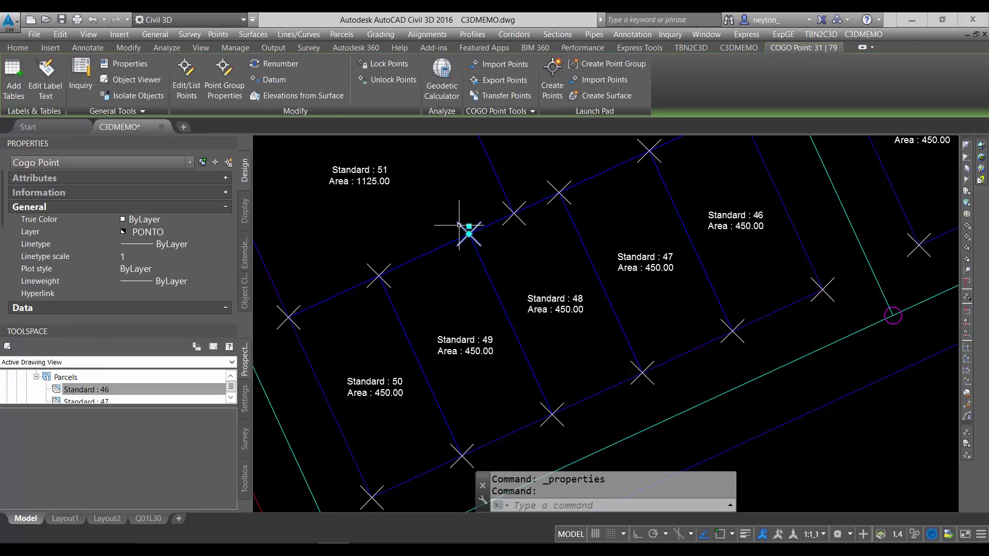
left_click(229, 346)
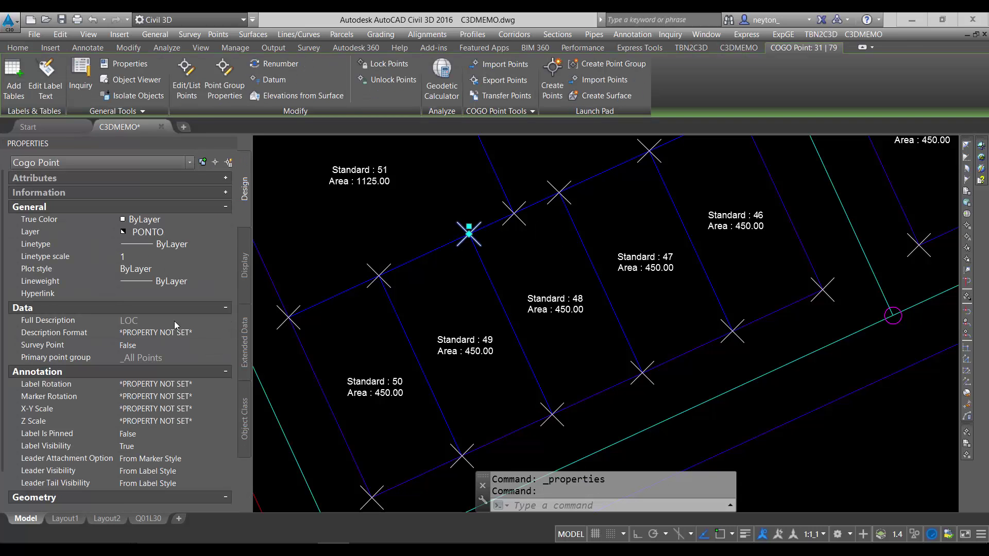
left_click(222, 178)
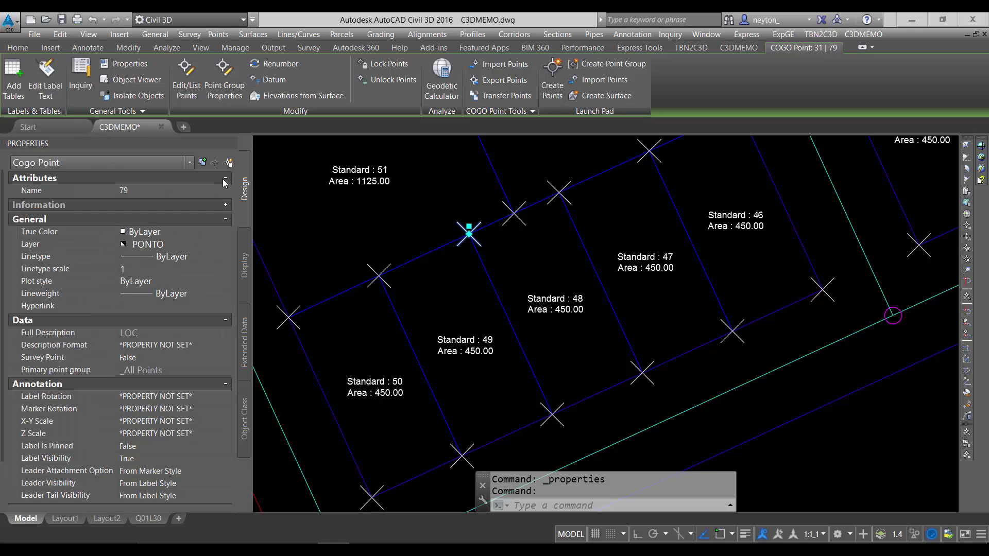
left_click(86, 194)
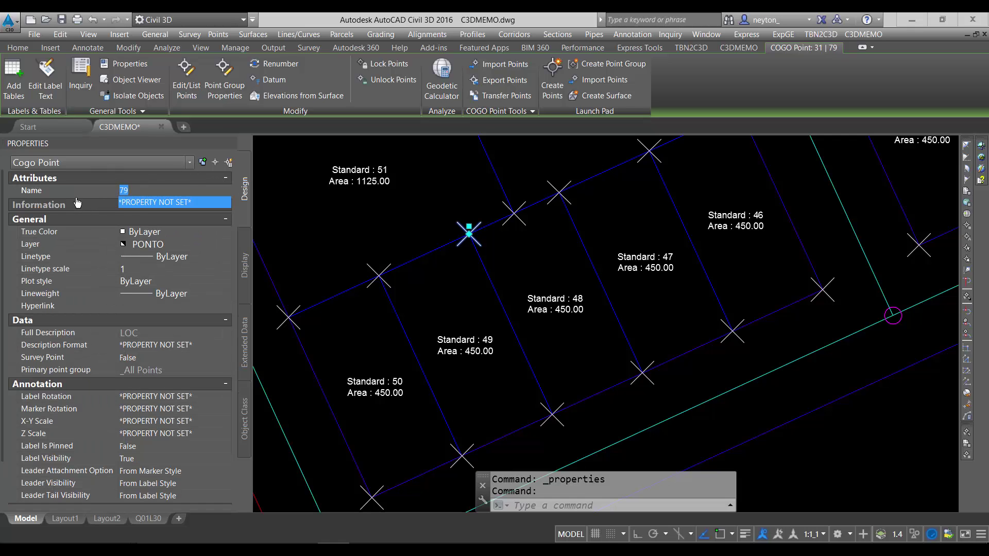
left_click(463, 306)
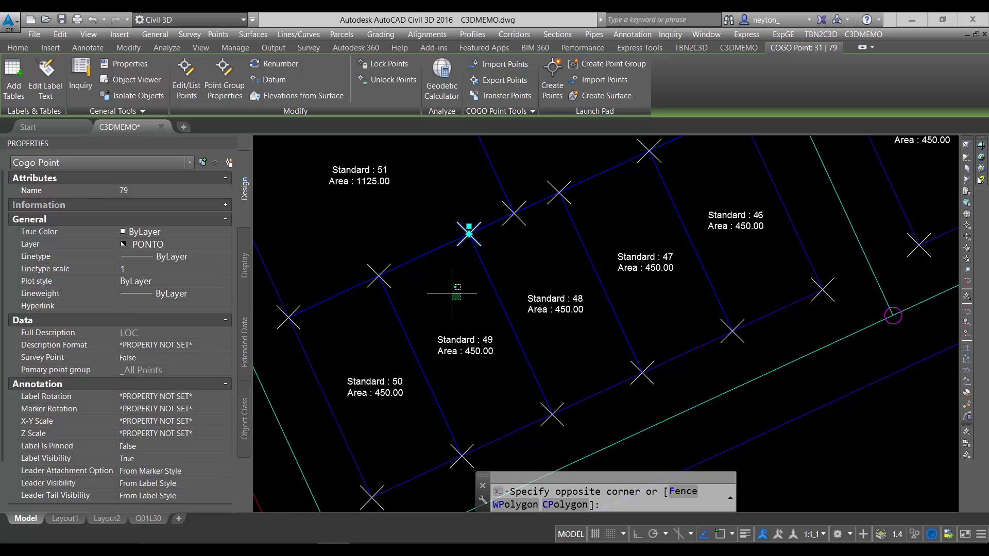
key("Escape")
key("Escape")
- Select parcel Standard : 49, examine its properties and boundary, and clear the selection
scroll(474, 282, "down", 8)
scroll(474, 282, "up", 5)
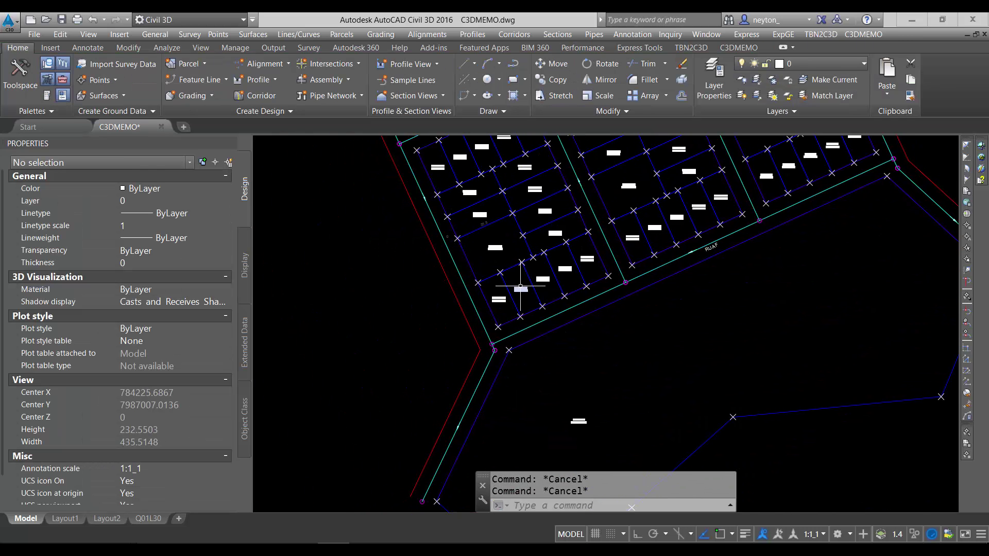
middle_click_drag(482, 269, 505, 292)
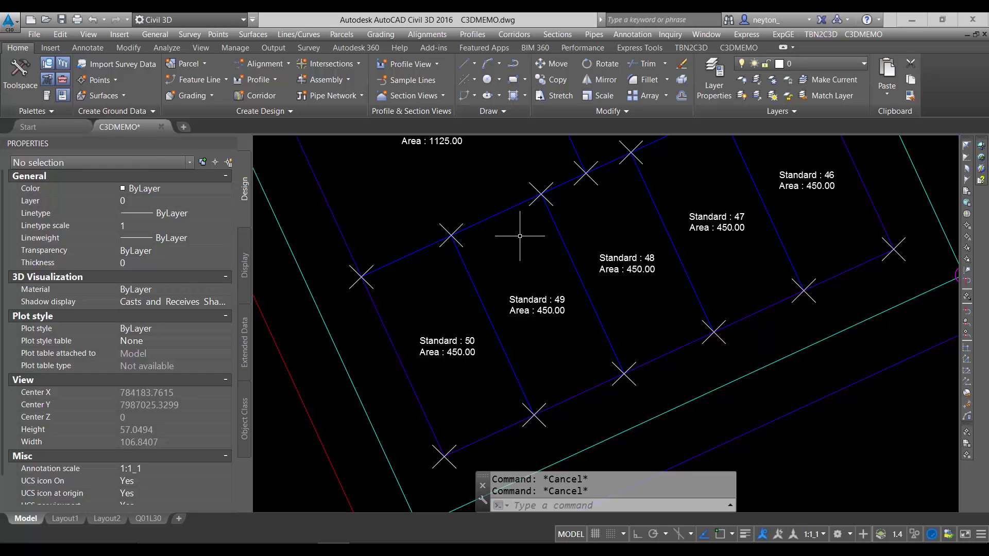
left_click(538, 305)
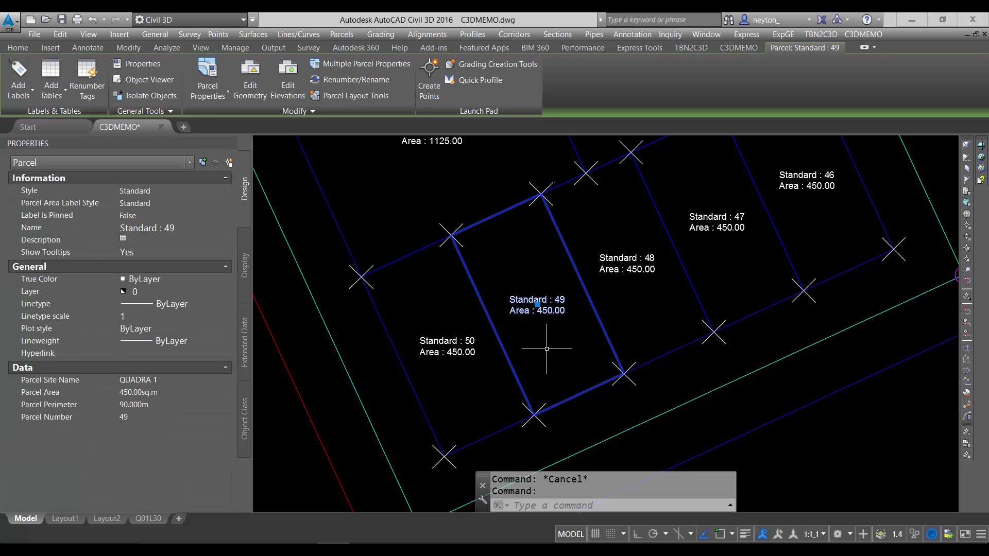
scroll(582, 388, "up", 4)
scroll(585, 390, "down", 2)
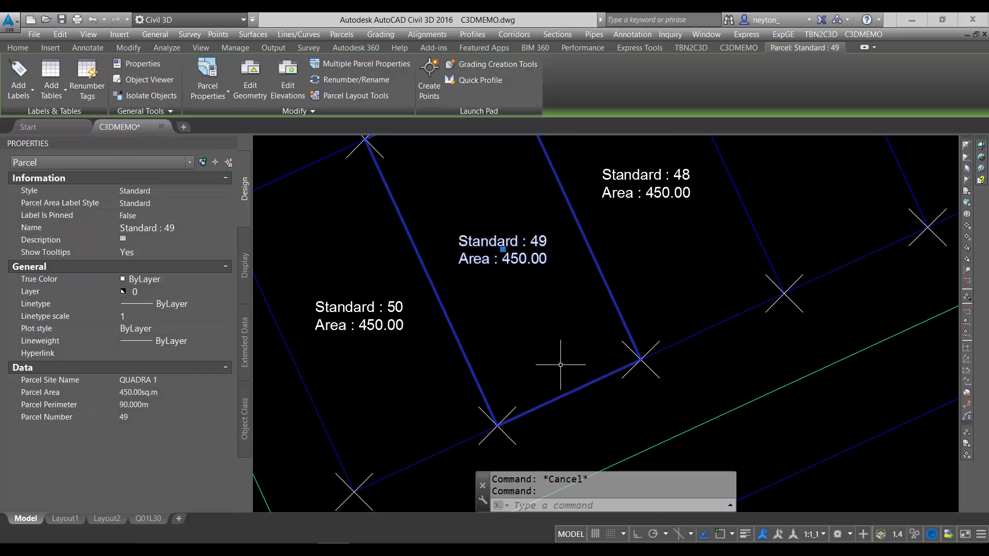
key("Escape")
- Select the COGO points at the corners of parcel Standard : 49 one by one, clearing the selection after each
left_click(641, 358)
key("Escape")
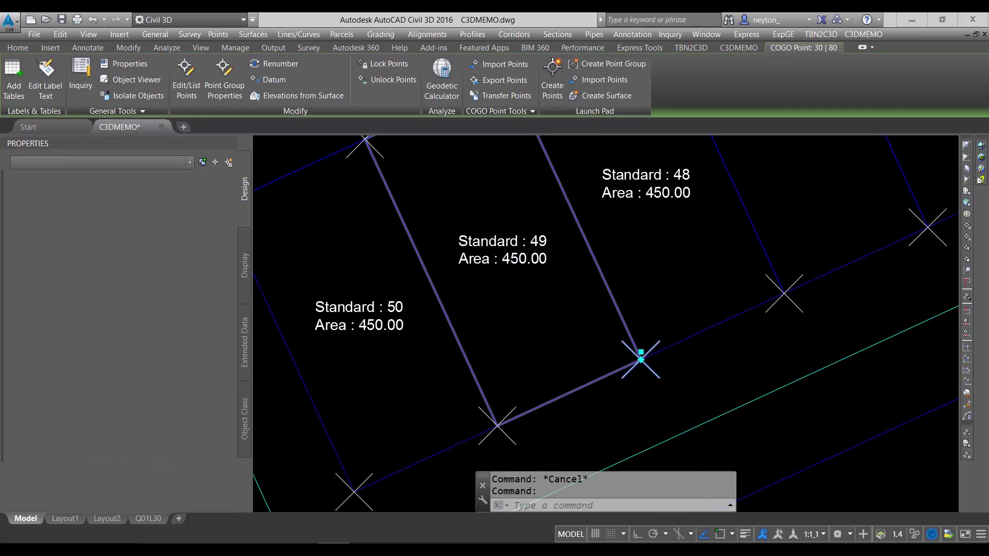
left_click(501, 431)
key("Escape")
left_click(375, 150)
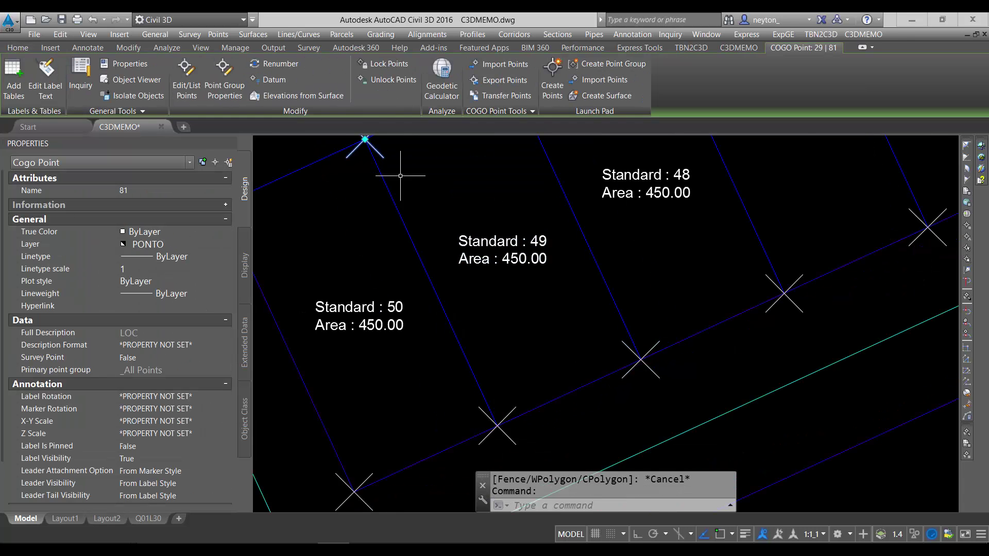
scroll(418, 357, "down", 2)
key("Escape")
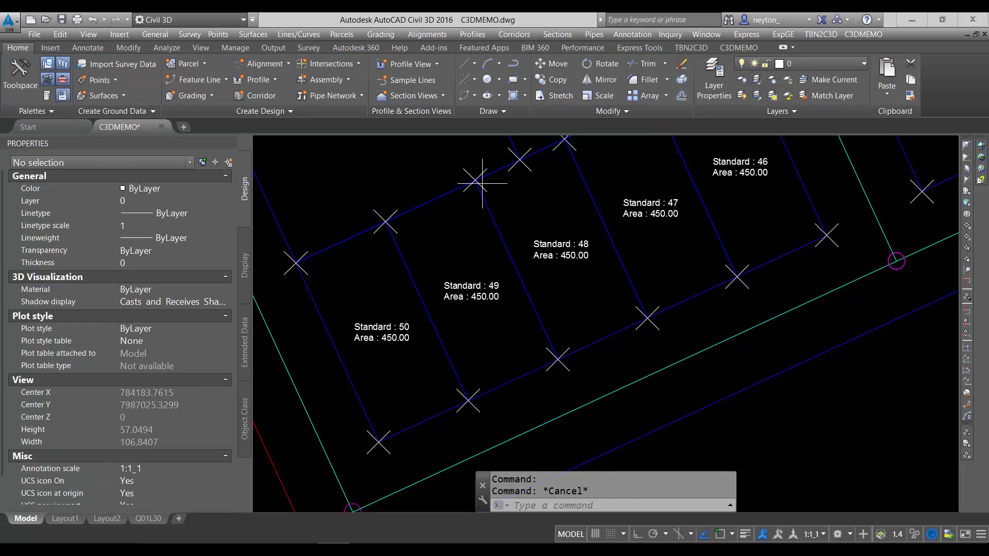
left_click(477, 184)
key("Escape")
left_click(558, 359)
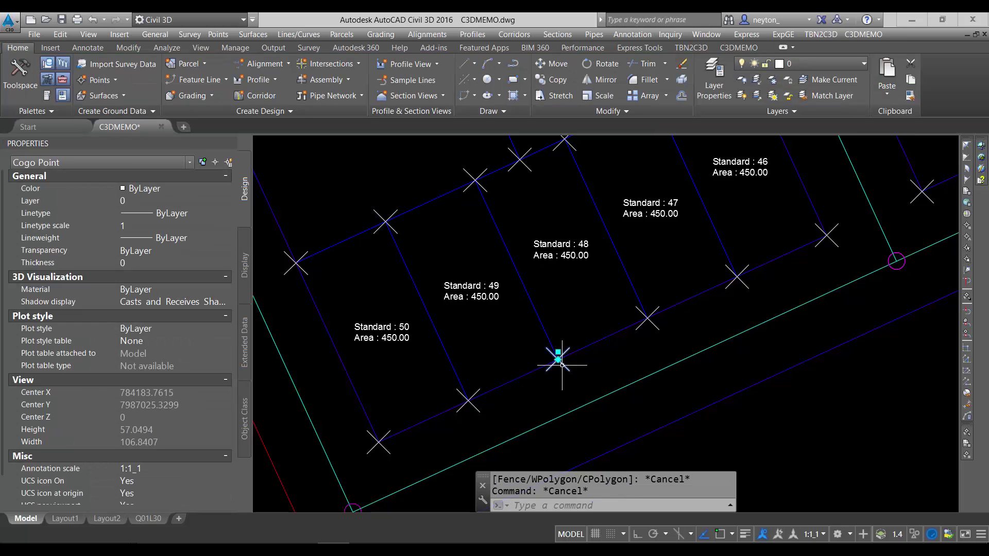
key("Escape")
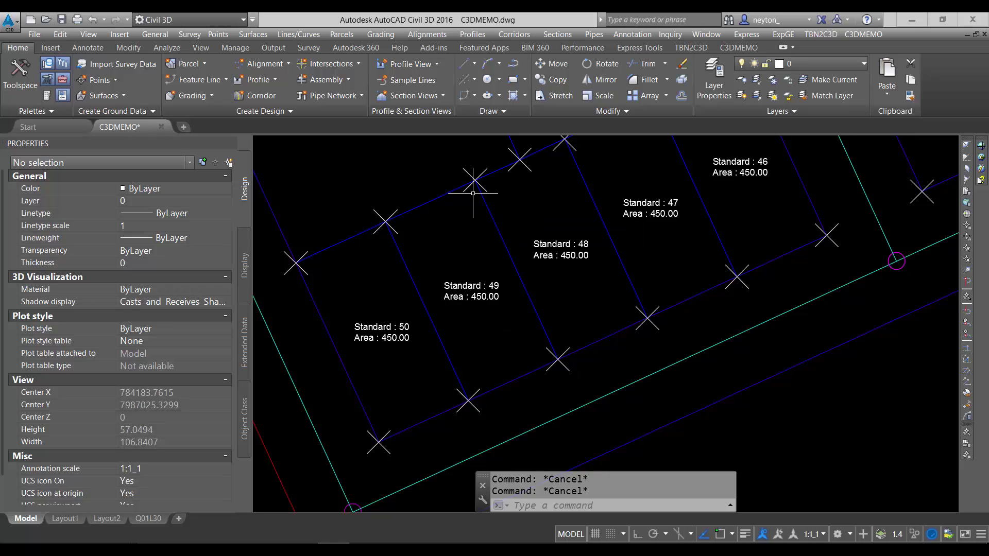
- Open the CADMEMO.dwg drawing from the dwg folder and minimize the ribbon so only its tabs remain
scroll(473, 313, "down", 1)
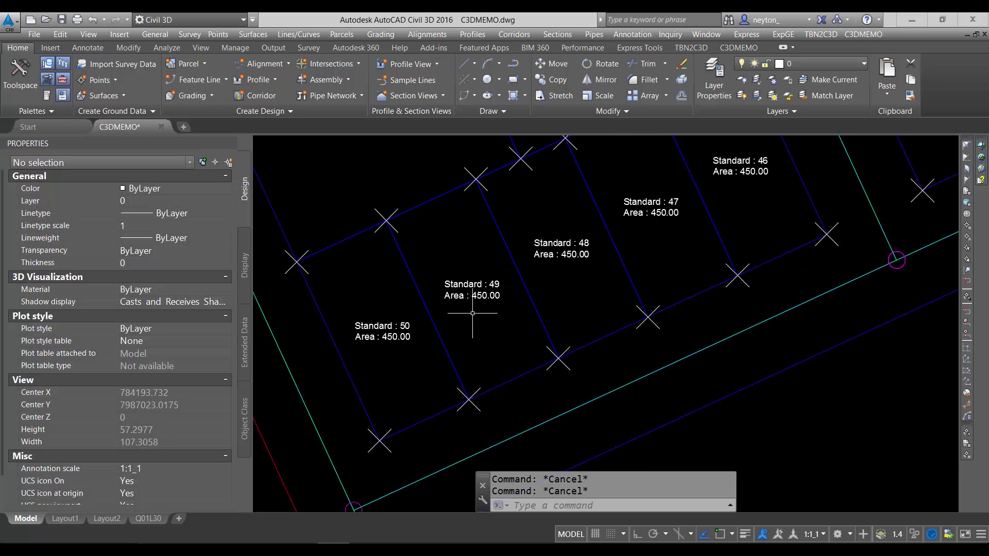
scroll(476, 322, "down", 3)
scroll(520, 340, "down", 1)
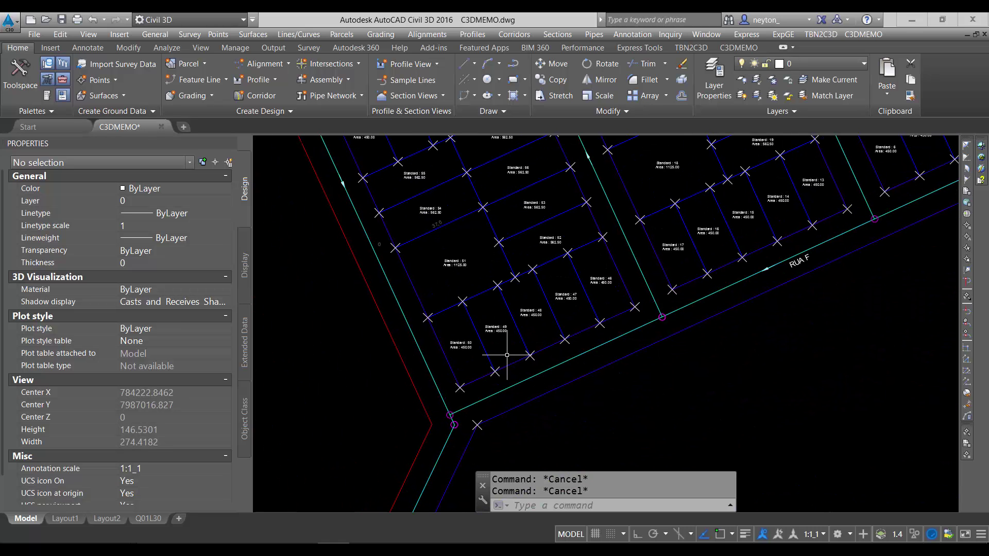
scroll(667, 342, "down", 1)
scroll(629, 408, "down", 1)
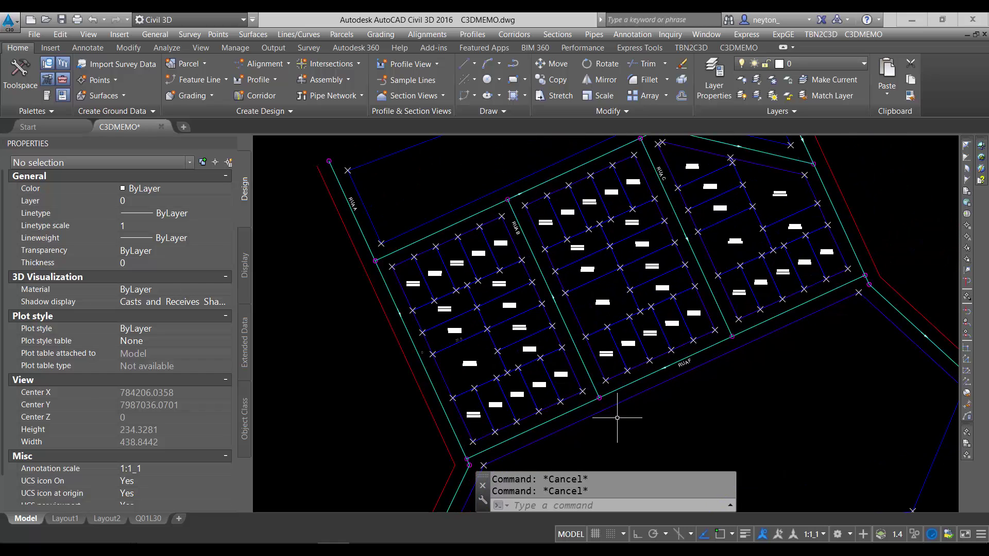
scroll(491, 346, "down", 1)
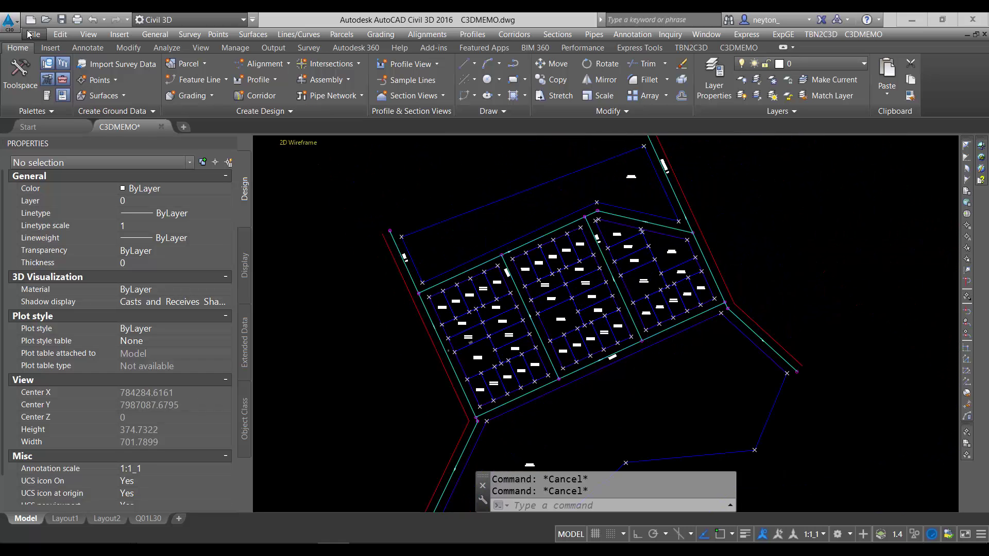
left_click(46, 20)
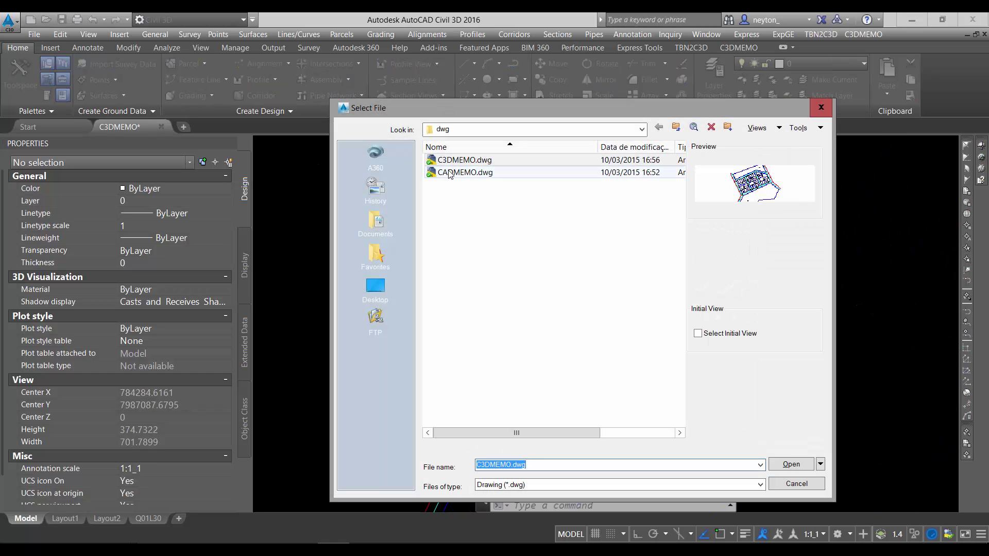
left_click(450, 173)
left_click(778, 464)
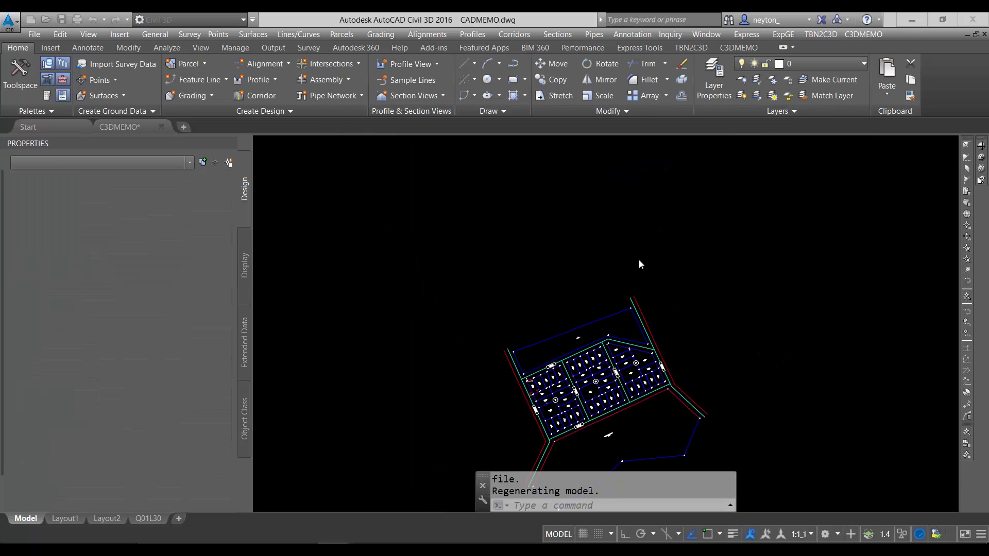
left_click(795, 46)
left_click(807, 61)
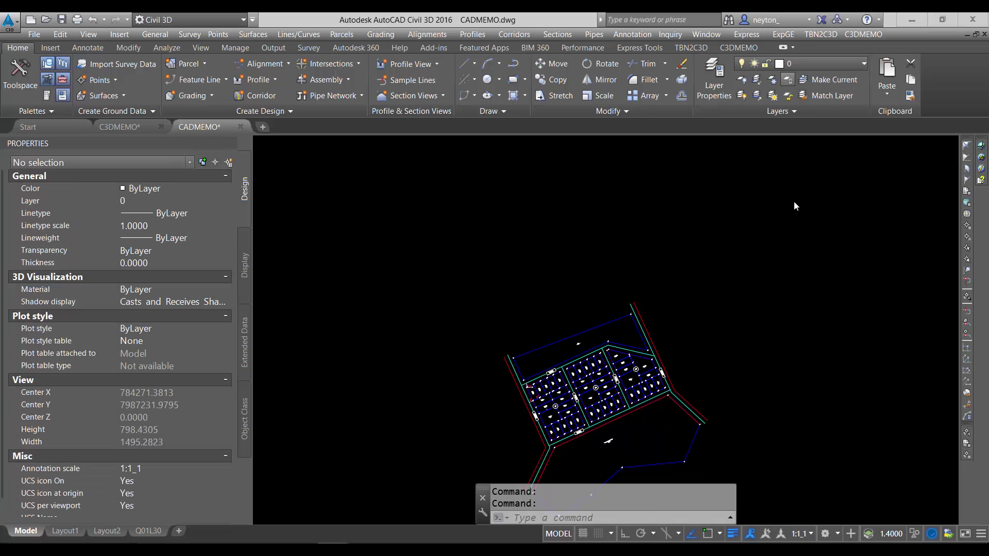
- Select the boundary polyline of LOTE 10 near RUA F, examine its corner points and properties, and clear the selection
scroll(569, 485, "up", 2)
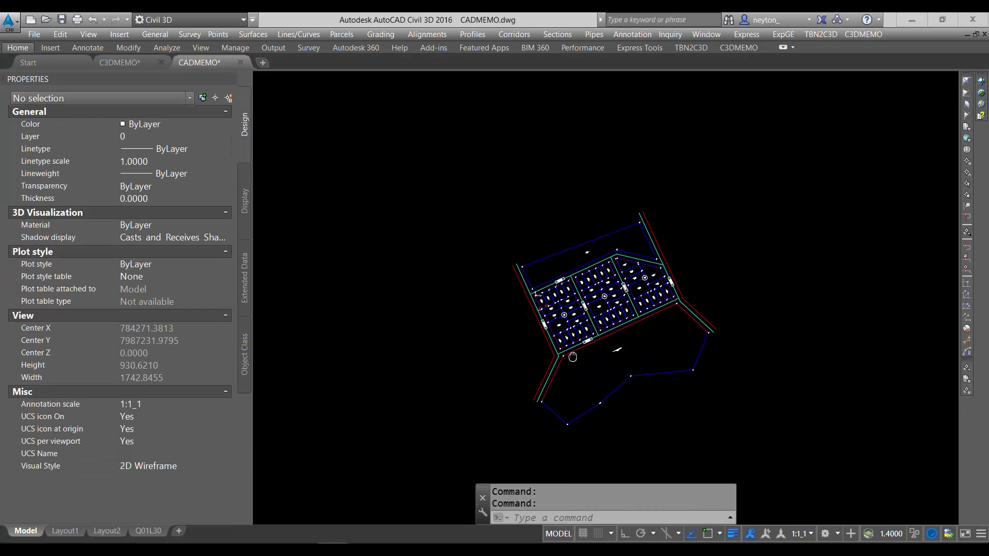
scroll(520, 316, "up", 8)
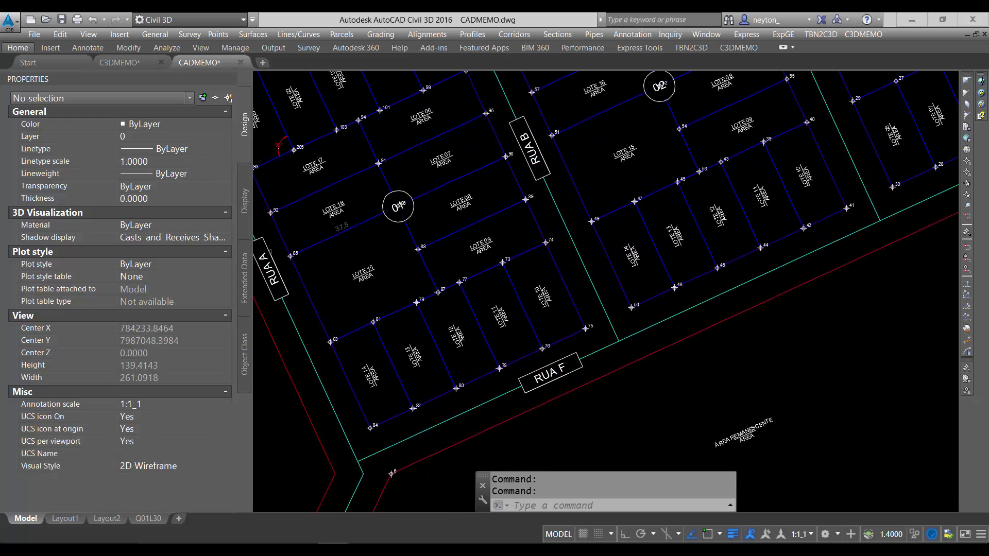
left_click(523, 307)
scroll(507, 282, "up", 4)
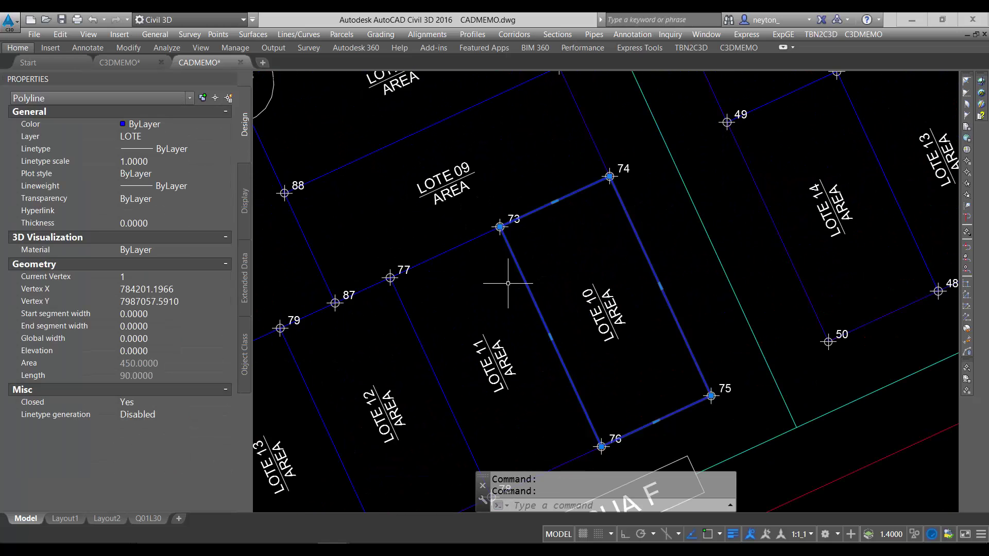
scroll(541, 235, "down", 2)
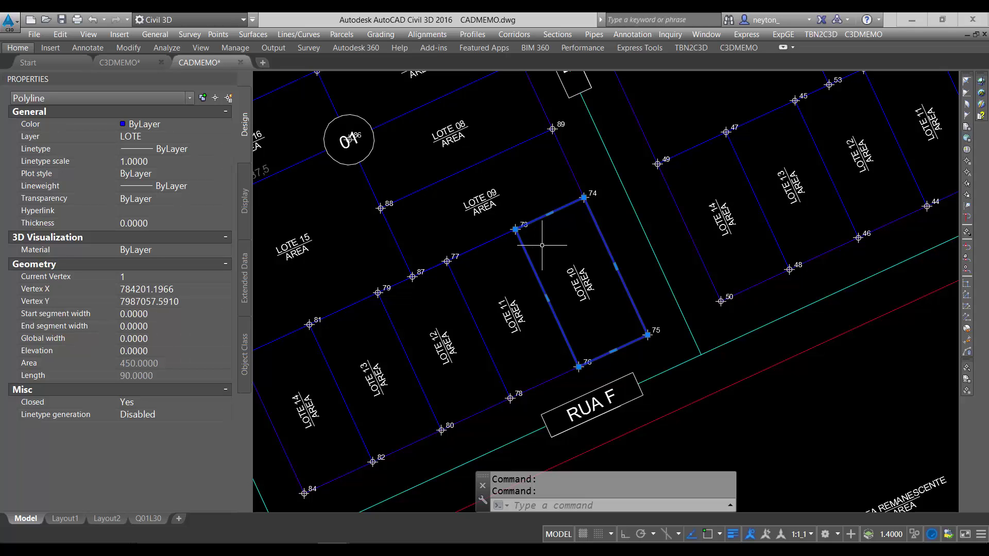
key("Escape")
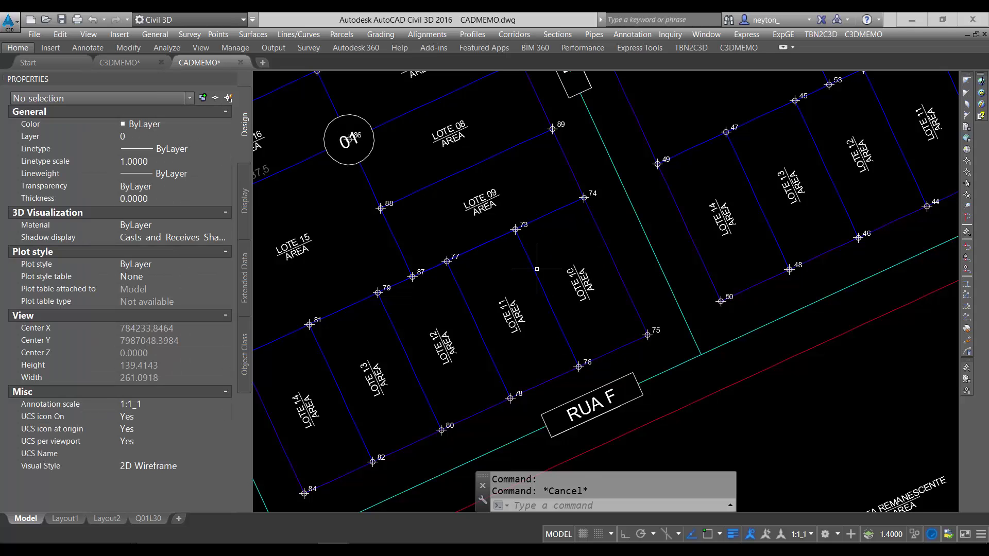
- Examine the Layer property of the LOTE 10 boundary polyline and clear the selection
left_click(534, 268)
left_click(66, 137)
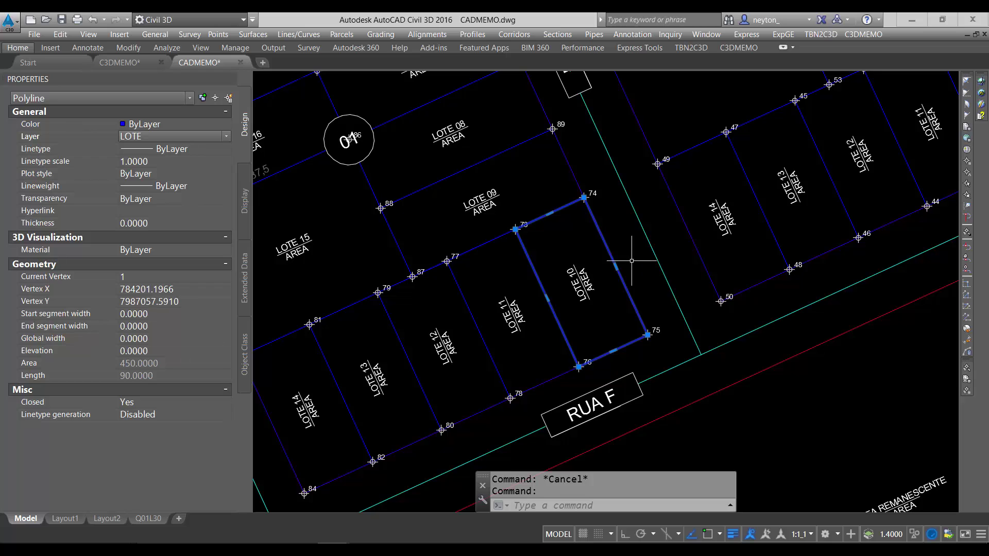
key("Escape")
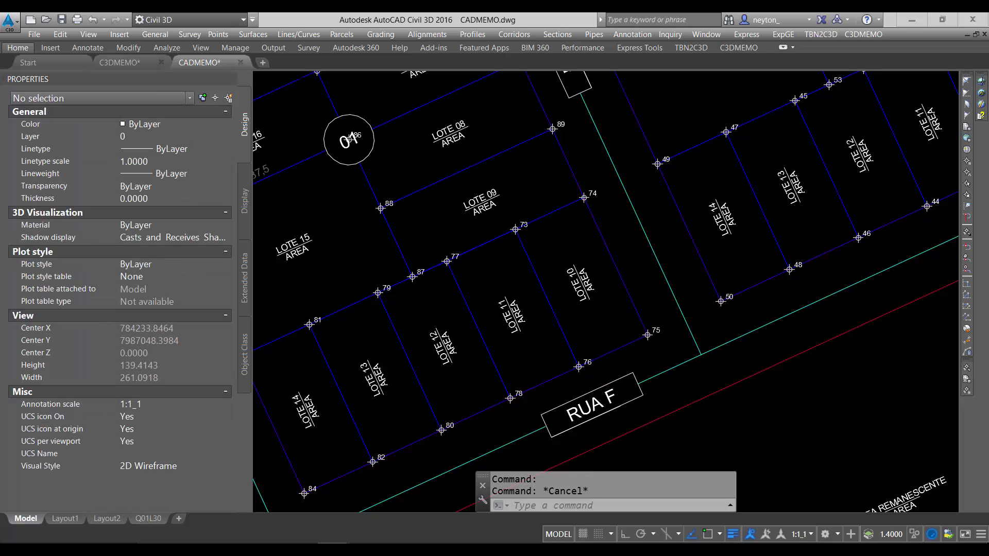
left_click(595, 225)
key("Escape")
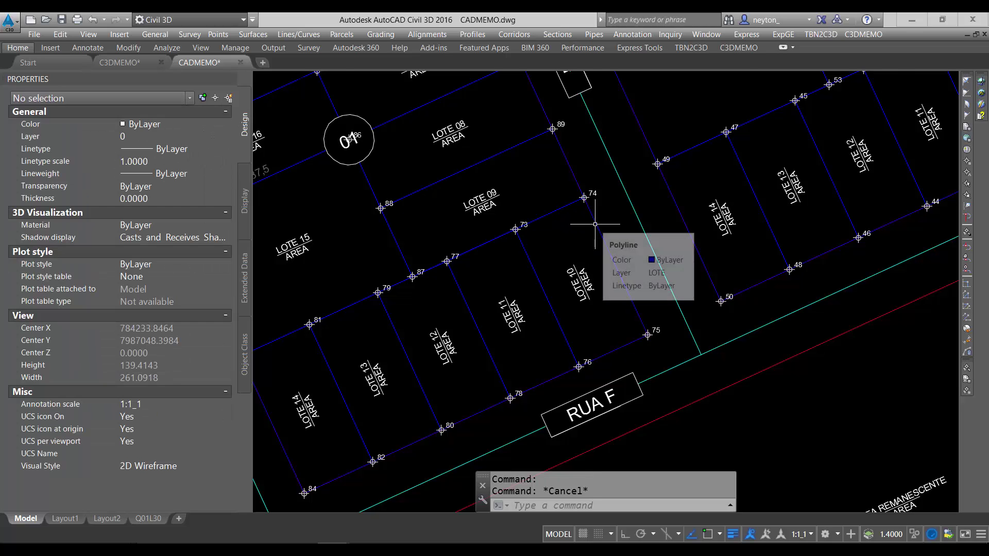
- Select the LOTE 11 label block, examine its NUMERO, DESC, AREA and NOME attributes, and clear the selection
scroll(607, 257, "down", 3)
scroll(562, 285, "up", 2)
scroll(562, 284, "up", 3)
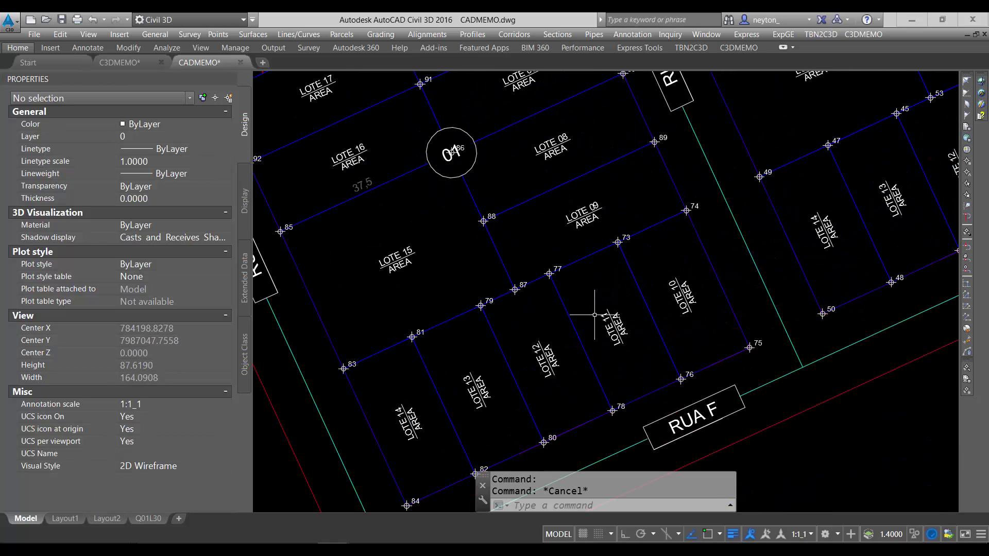
scroll(650, 357, "up", 2)
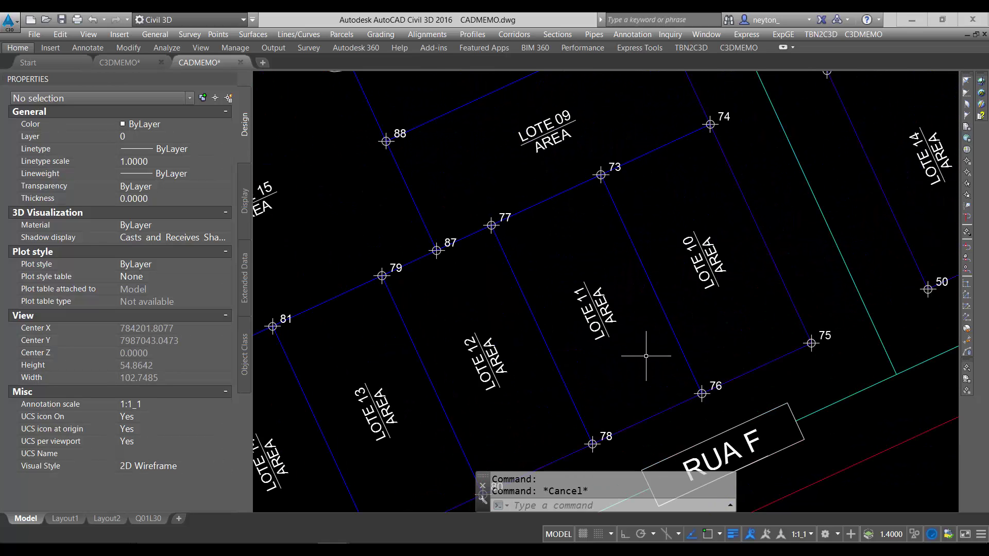
left_click(603, 327)
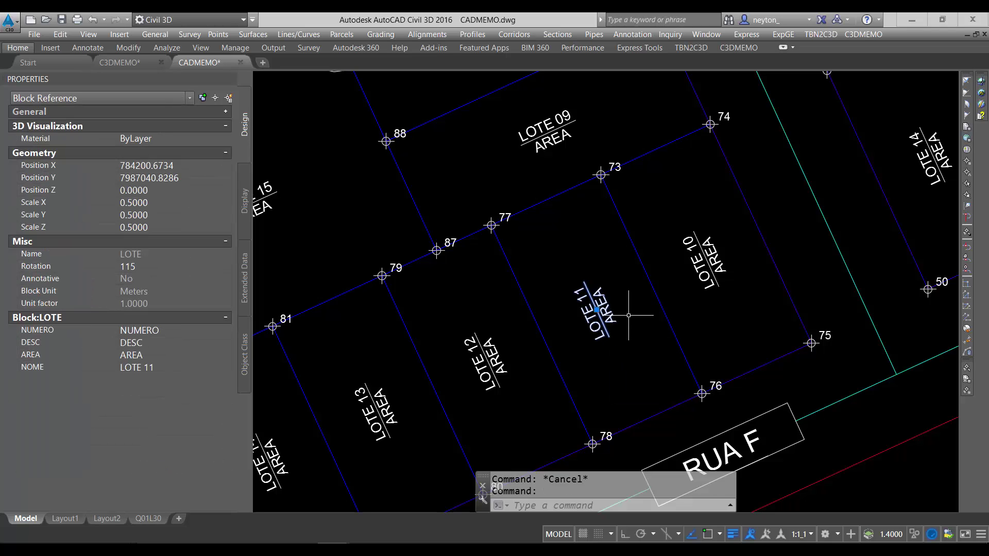
left_click(51, 328)
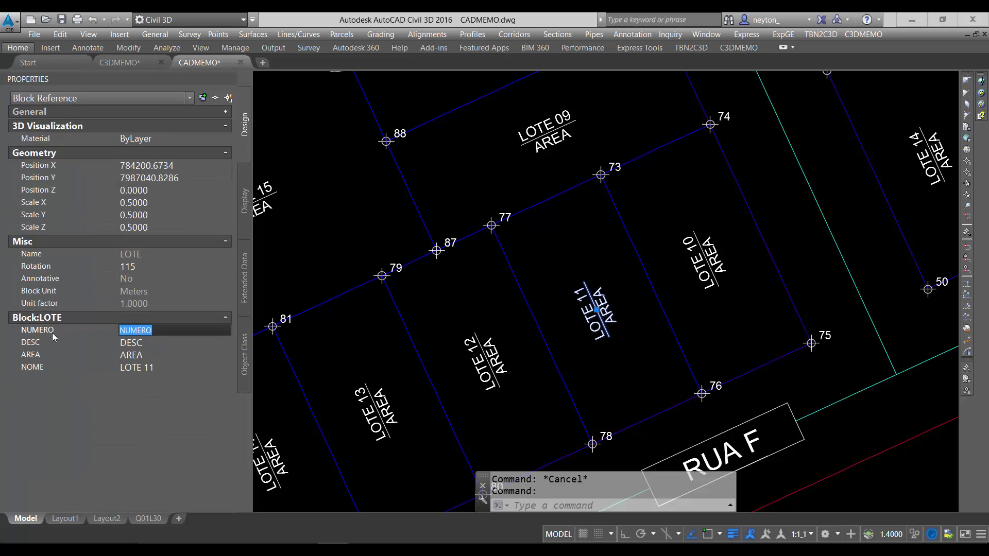
left_click(54, 342)
left_click(53, 352)
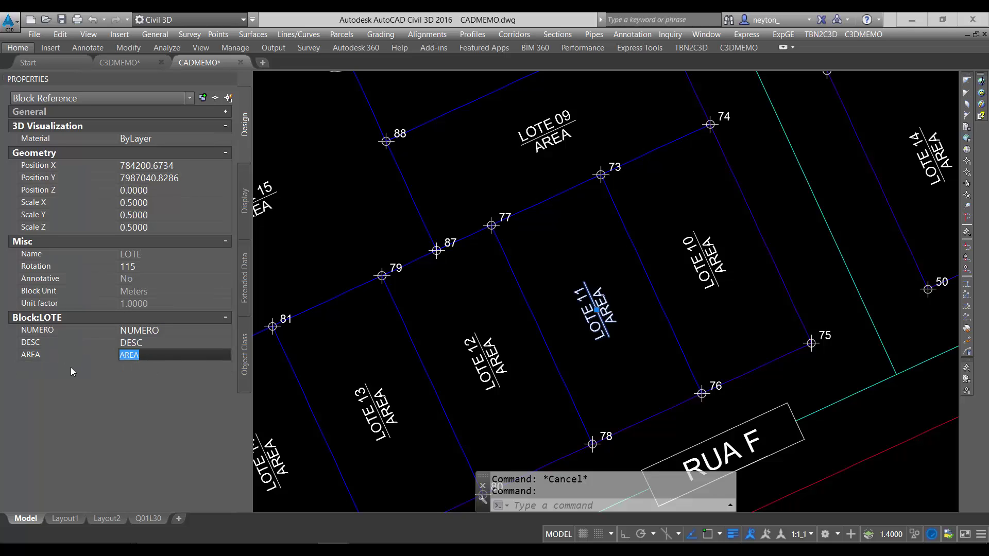
left_click(70, 366)
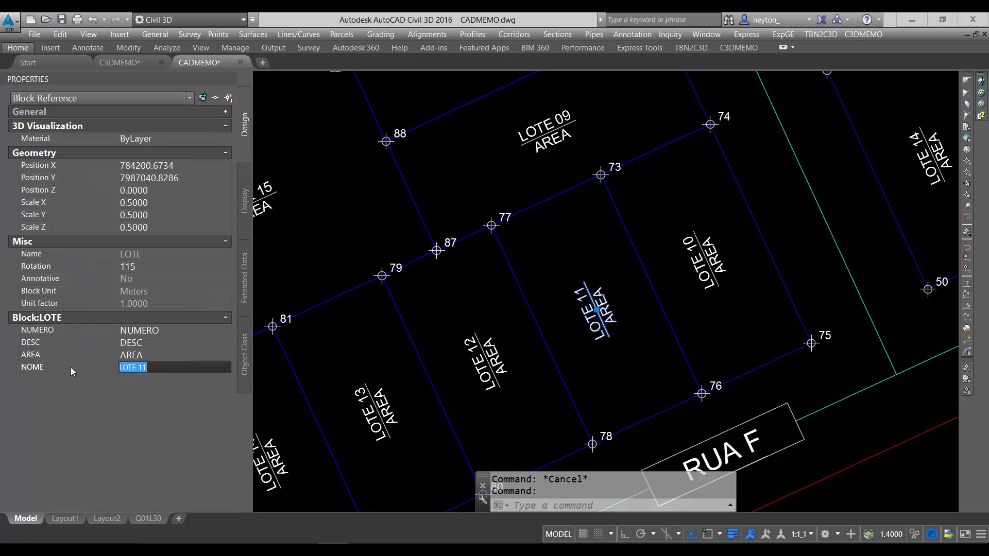
key("Escape")
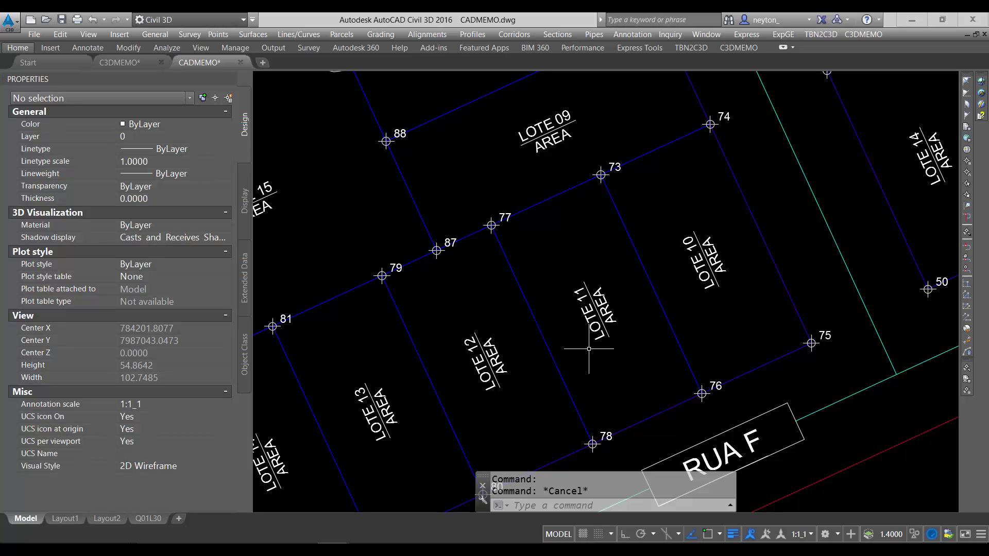
- Compare the LOTE 11 label block with its boundary polyline by selecting each in turn, clearing the selection after each
scroll(572, 254, "down", 2)
middle_click_drag(576, 323, 582, 357)
scroll(605, 336, "up", 2)
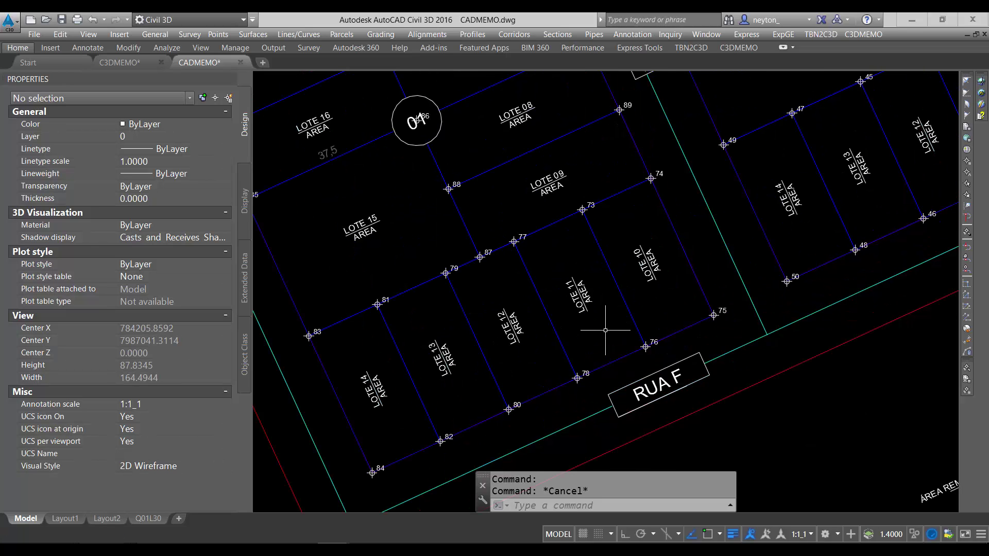
left_click(583, 296)
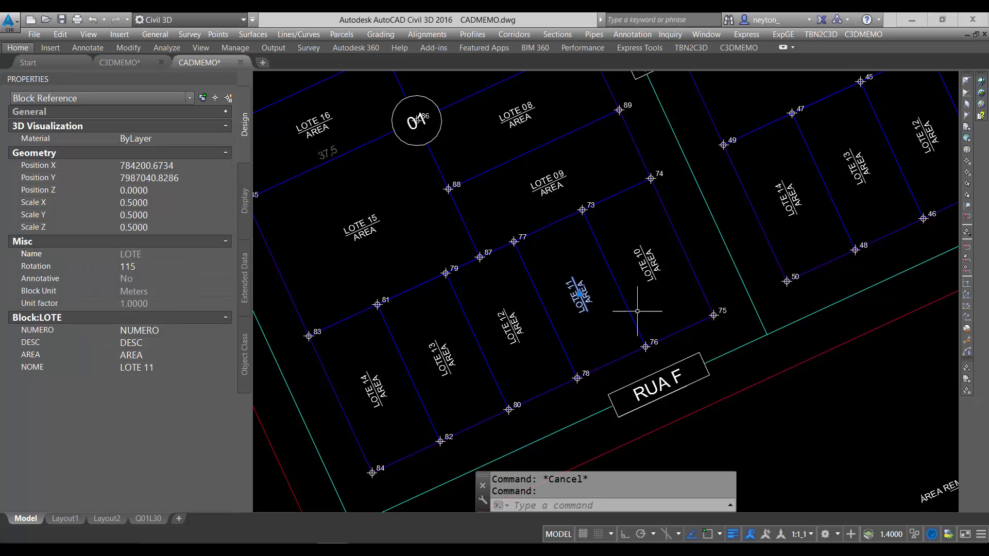
key("Escape")
left_click(545, 301)
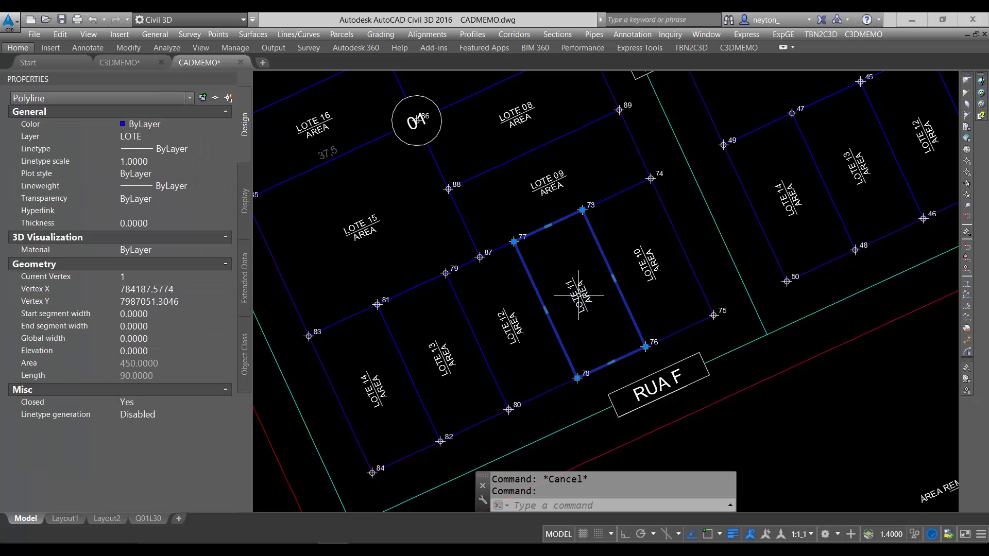
key("Escape")
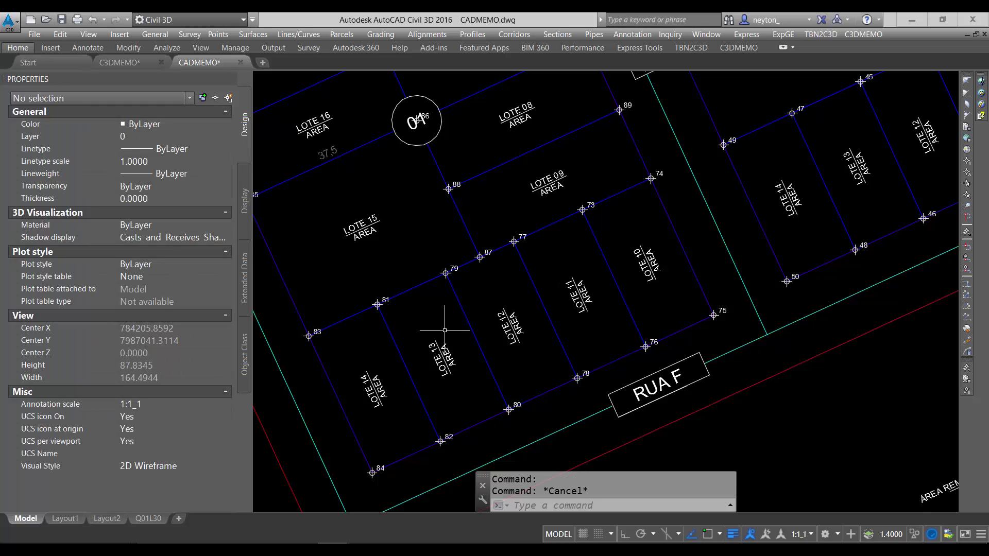
- Select the boundary polyline and the label block of LOTE 12 in turn, clearing the selection after each
left_click(471, 320)
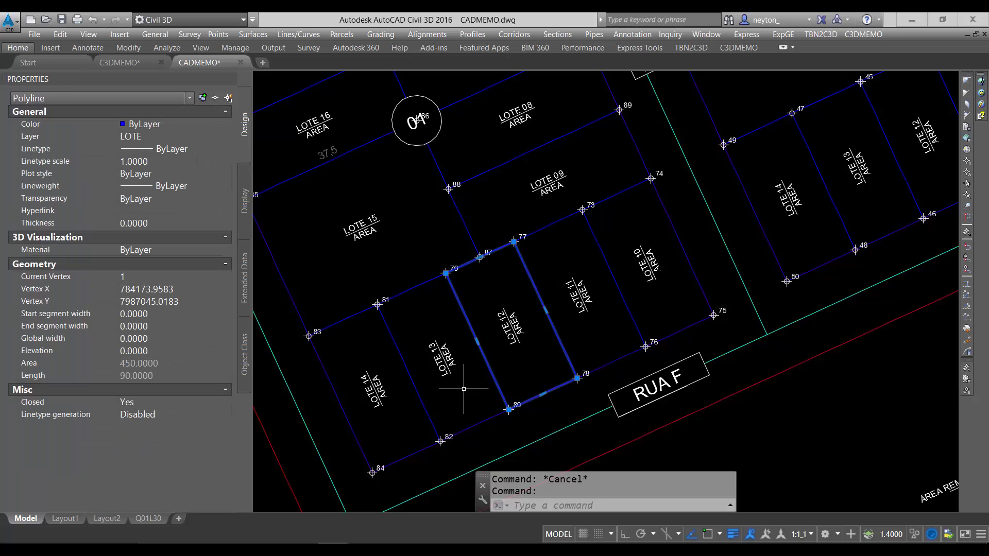
key("Escape")
left_click(508, 328)
key("Escape")
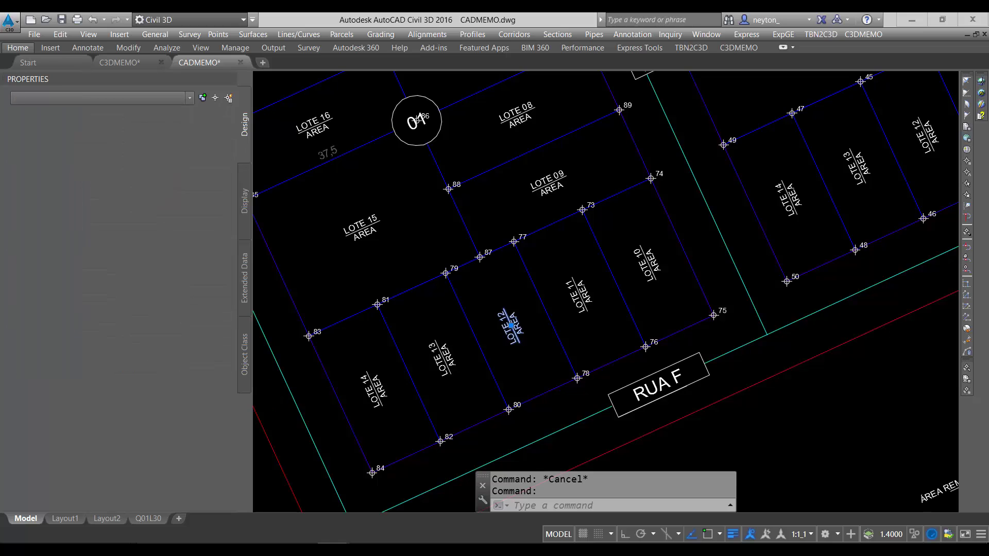
- Send the LOTE 15 boundary polyline to the back of the display order
scroll(565, 326, "down", 4)
left_click(441, 281)
right_click(445, 287)
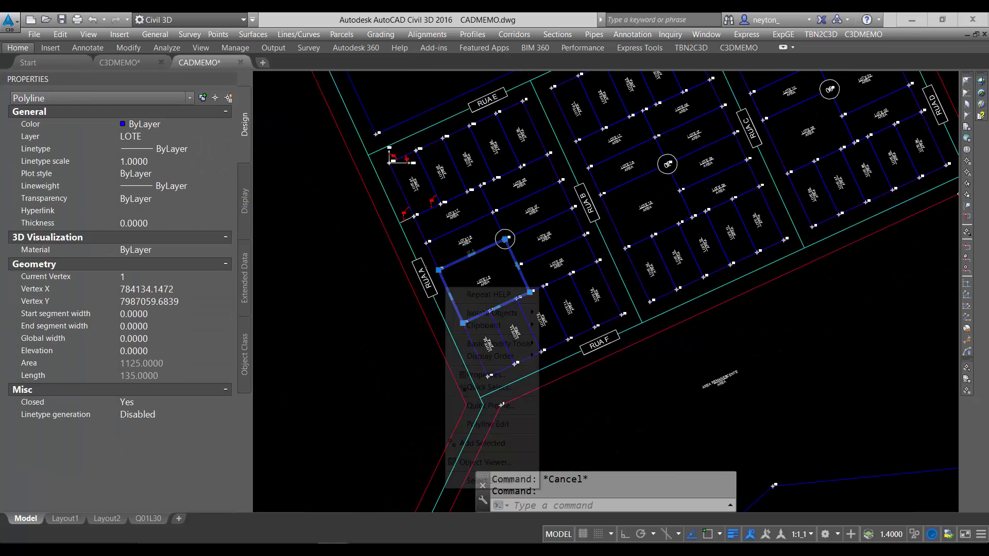
mouse_move(489, 356)
left_click(571, 369)
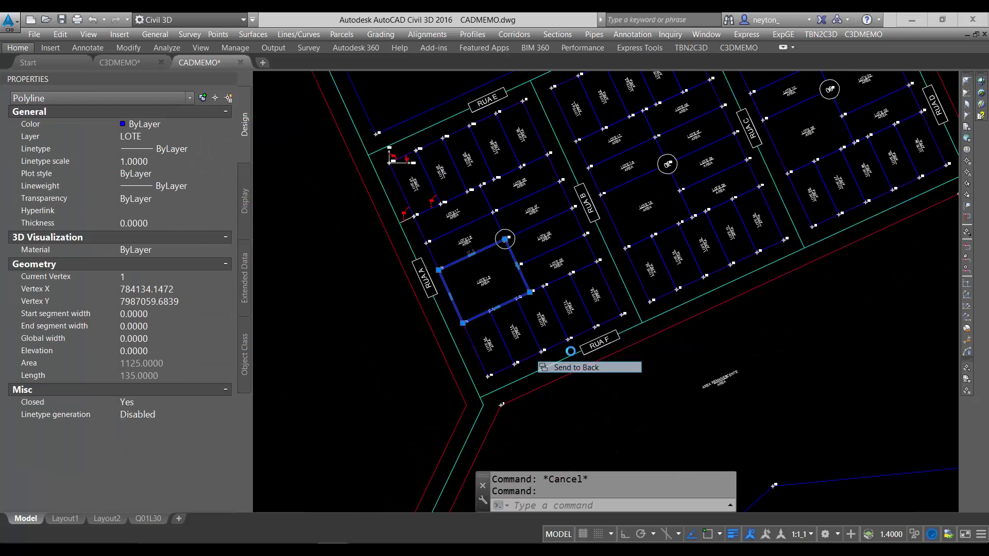
- Examine the QUADRA layer polyline around block 01 and the attributes of its circled 01 label block, clearing the selection after each
left_click(458, 296)
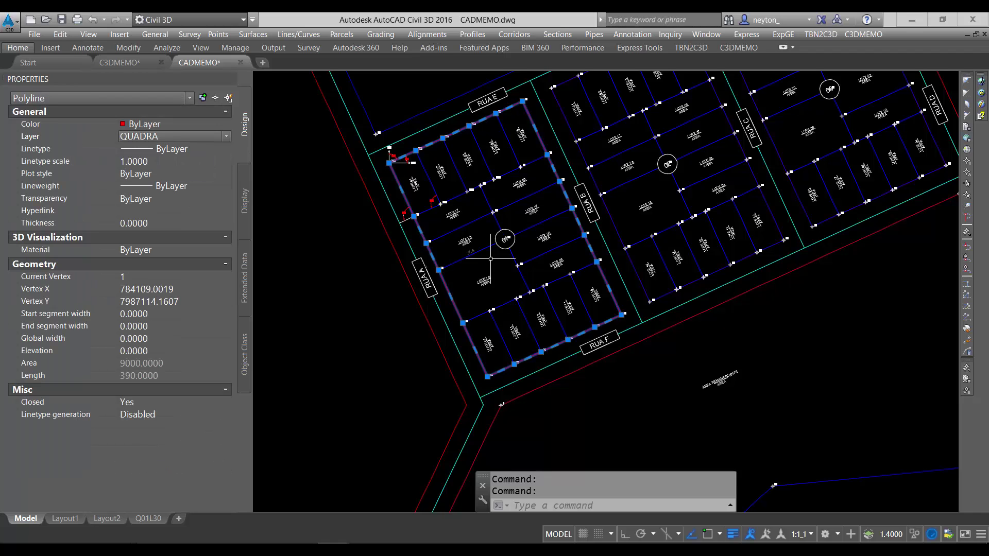
key("Escape")
scroll(501, 264, "up", 4)
middle_click_drag(501, 265, 513, 341)
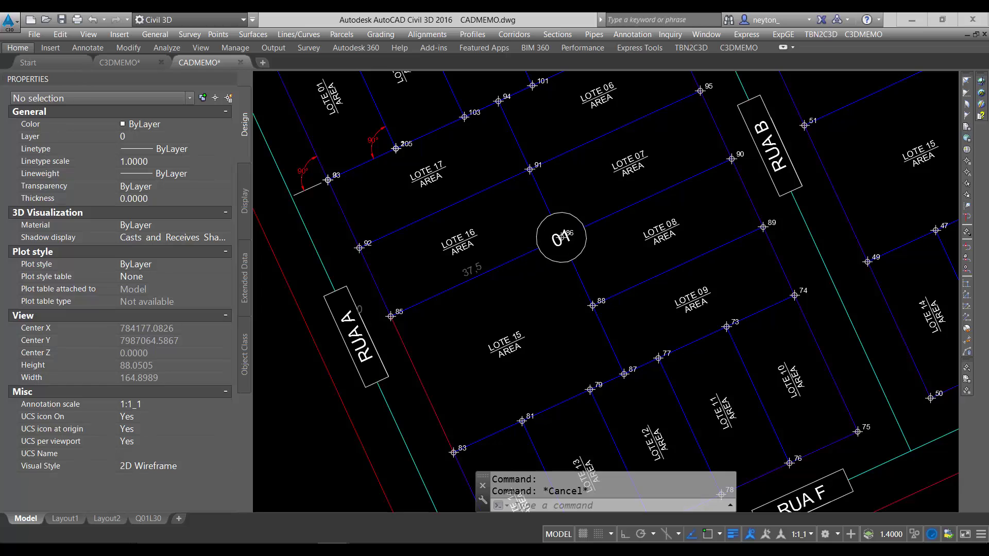
left_click(547, 243)
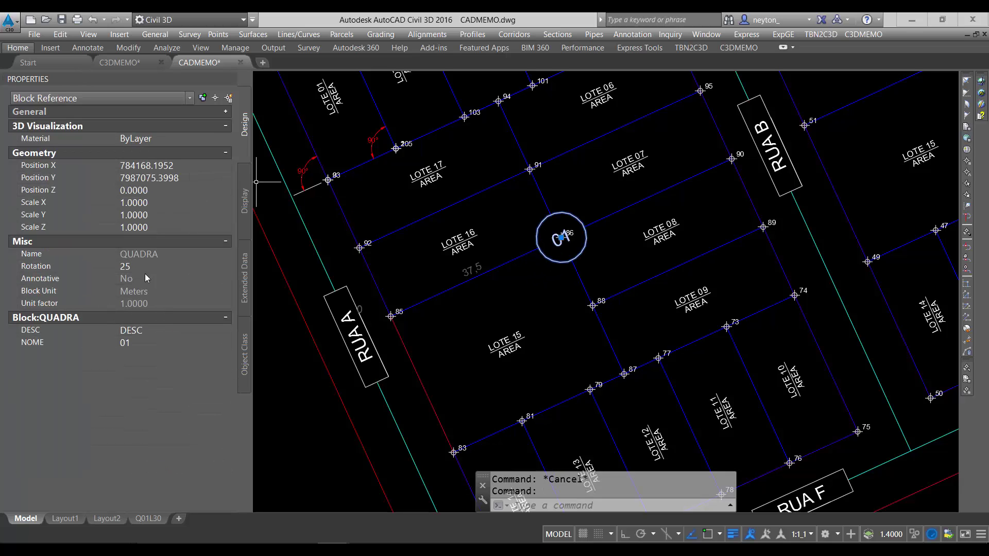
scroll(618, 273, "down", 4)
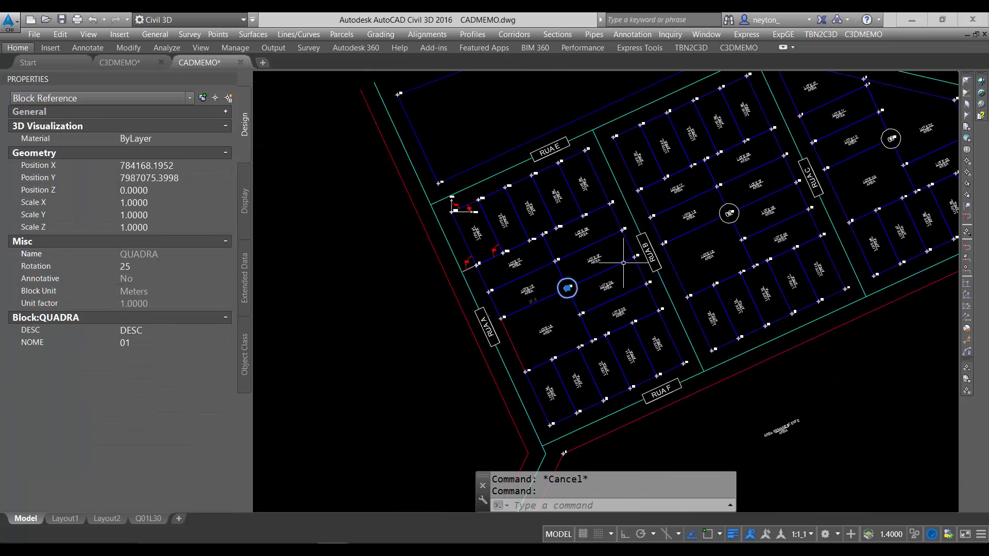
key("Escape")
- Select the RUA B label block and the street polyline it labels in turn, clearing the selection after each
scroll(639, 247, "up", 4)
left_click(644, 239)
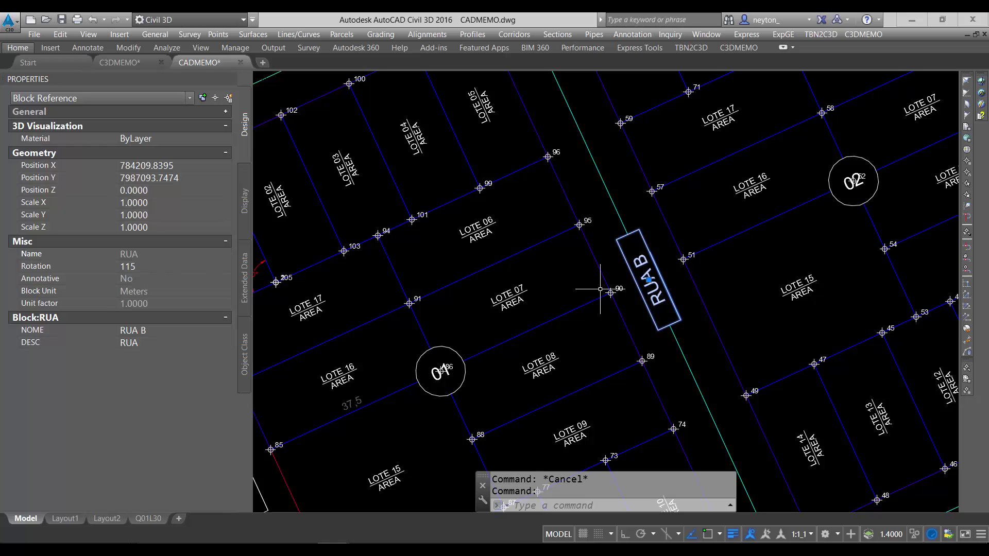
scroll(613, 257, "down", 6)
key("Escape")
left_click(614, 251)
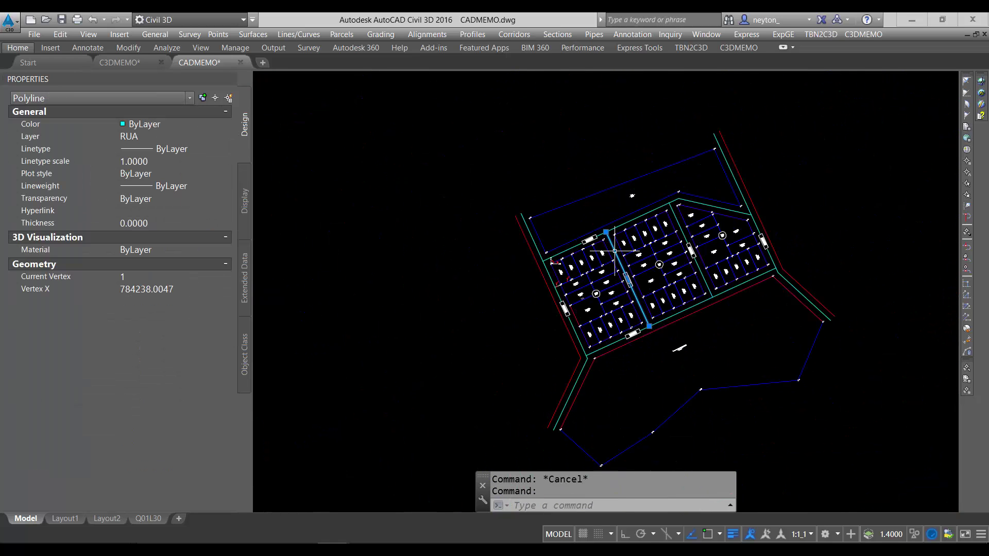
scroll(681, 248, "up", 2)
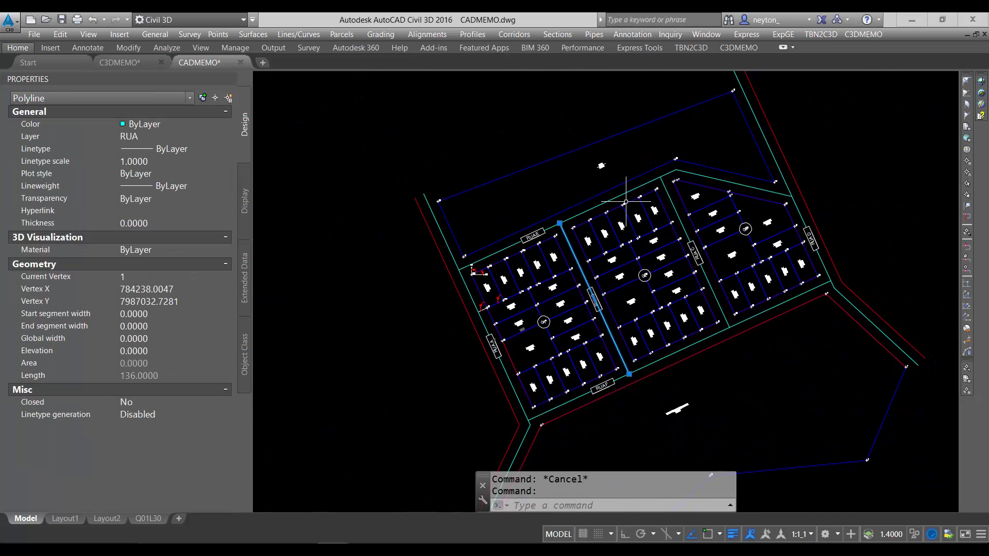
key("Escape")
- Select the RUA layer polyline running along RUA E to check its properties, and clear the selection
left_click(648, 183)
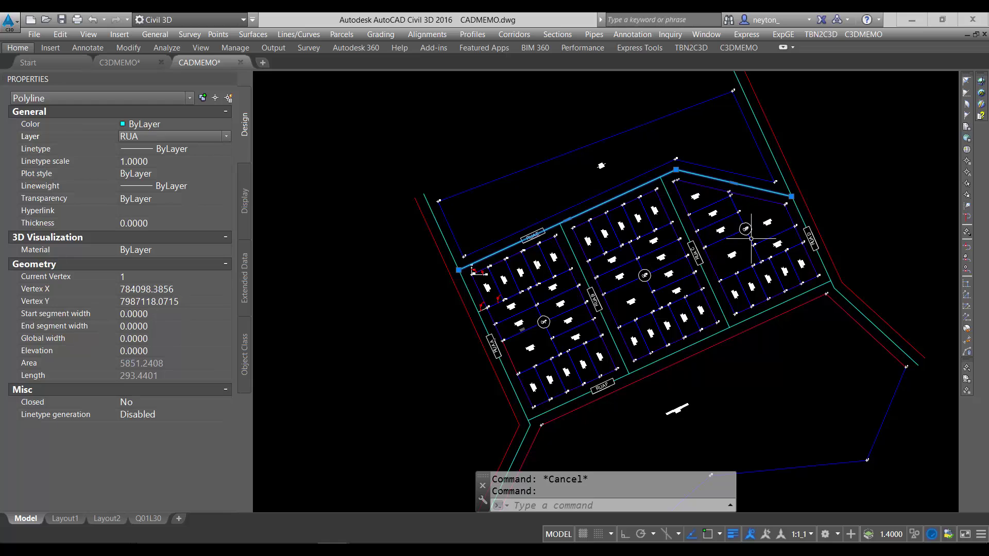
key("Escape")
scroll(757, 216, "up", 5)
scroll(704, 226, "down", 6)
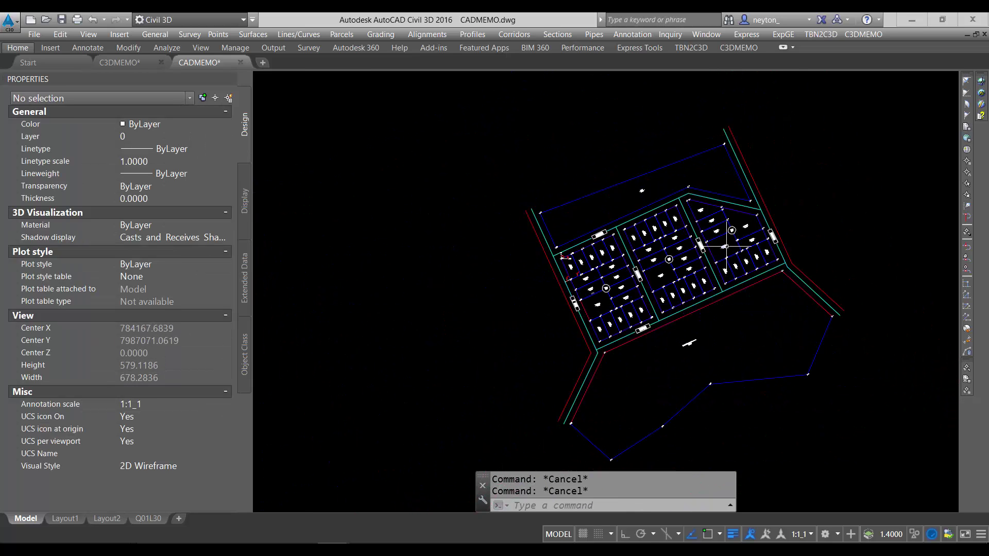
- Start the NETLOAD command and select CADMEMO_2013_3693.dll in the português folder as the assembly
mouse_move(821, 212)
middle_mouse_down()
mouse_move(725, 208)
mouse_move(710, 177)
middle_mouse_up()
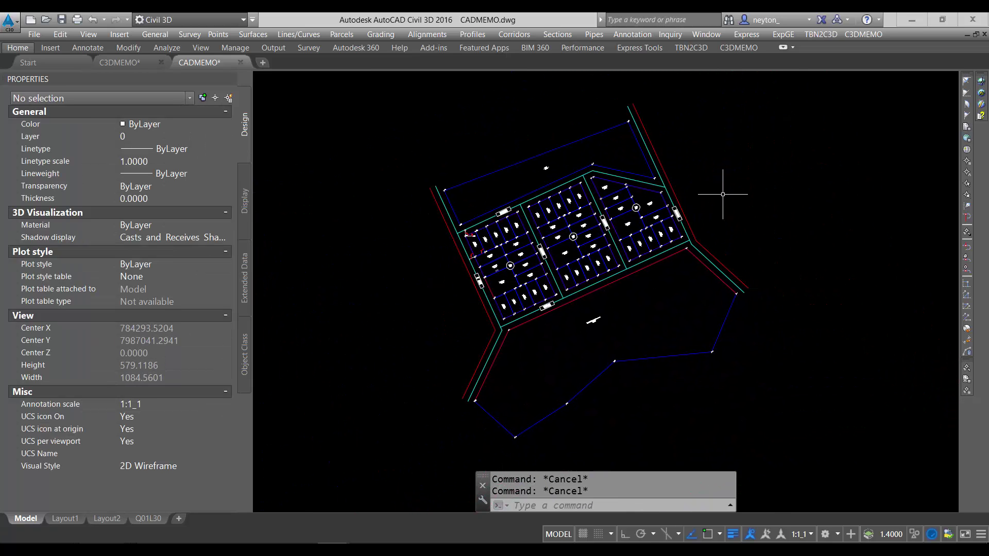
type("ne")
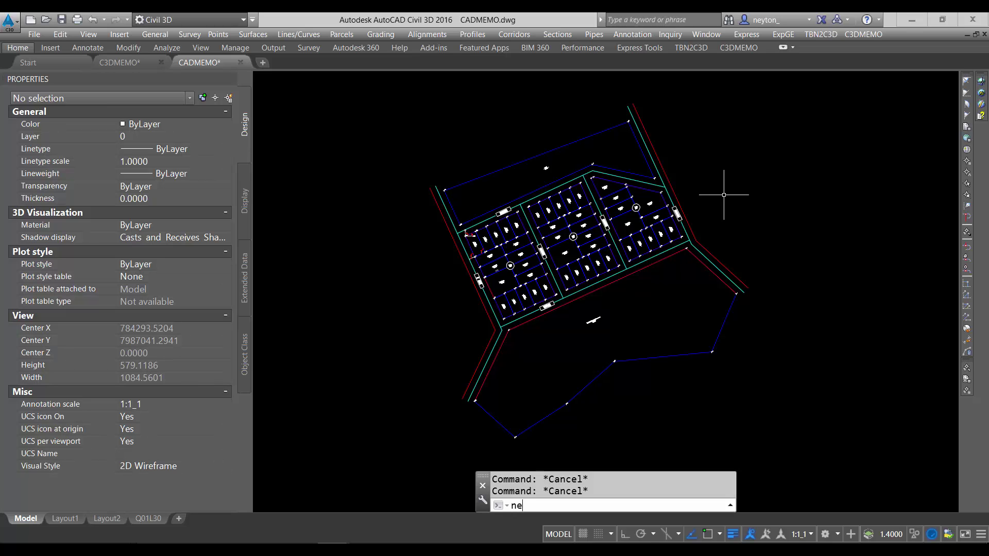
type("tload")
key("Return")
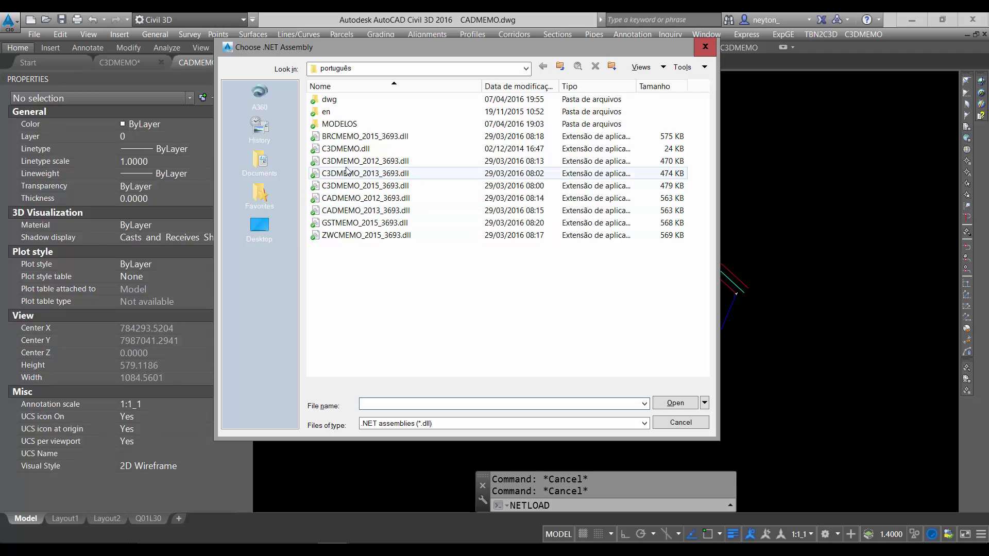
left_click(388, 213)
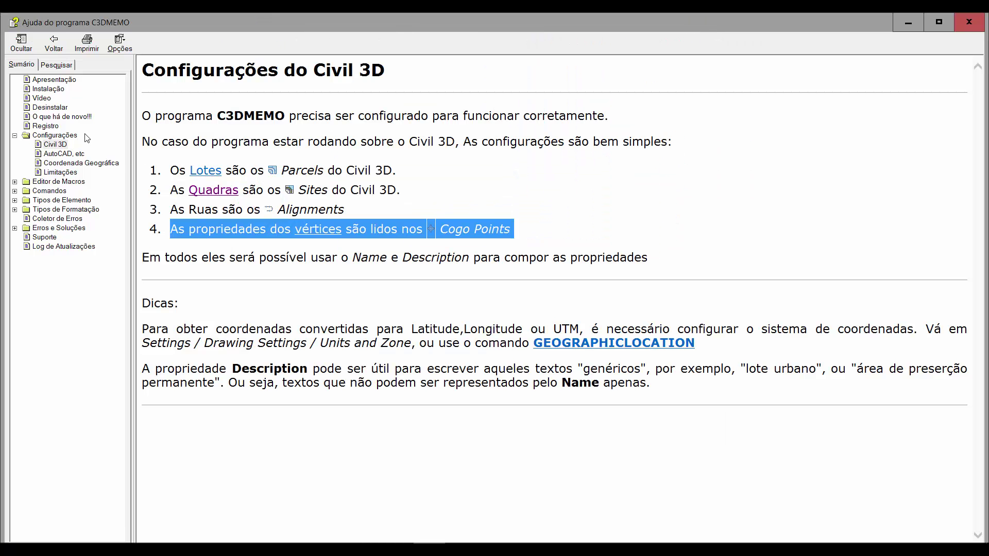
- Switch to the C3DMEMO help, open the Instalação topic and highlight the word AutoCAD in the AutoCAD 2012 DLL entry
left_click(49, 88)
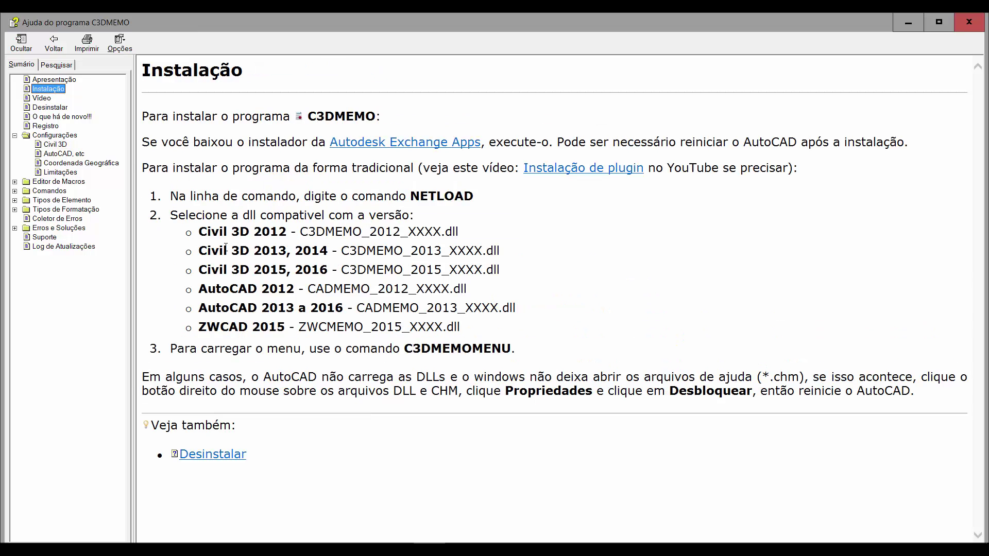
left_click_drag(199, 292, 265, 293)
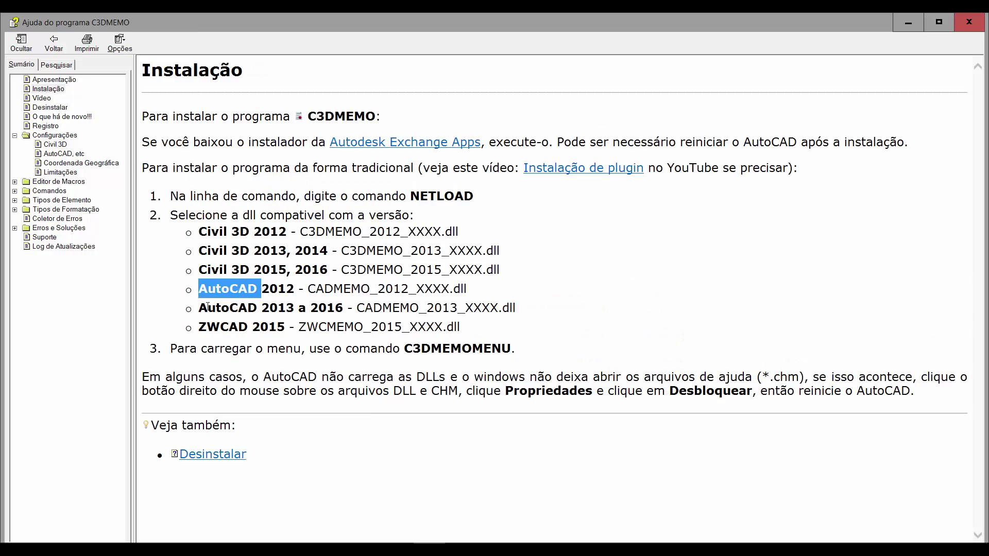
- Check the installation help for the DLL name matching AutoCAD 2013 to 2016, and return to the CADMEMO.dwg drawing in Civil 3D
left_click_drag(200, 308, 497, 308)
left_click(380, 304)
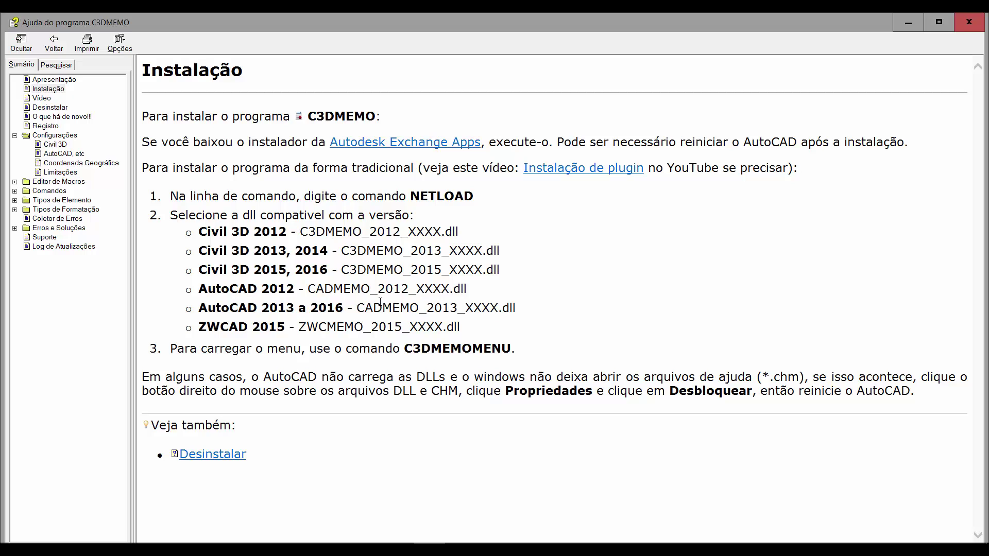
left_click_drag(357, 308, 516, 304)
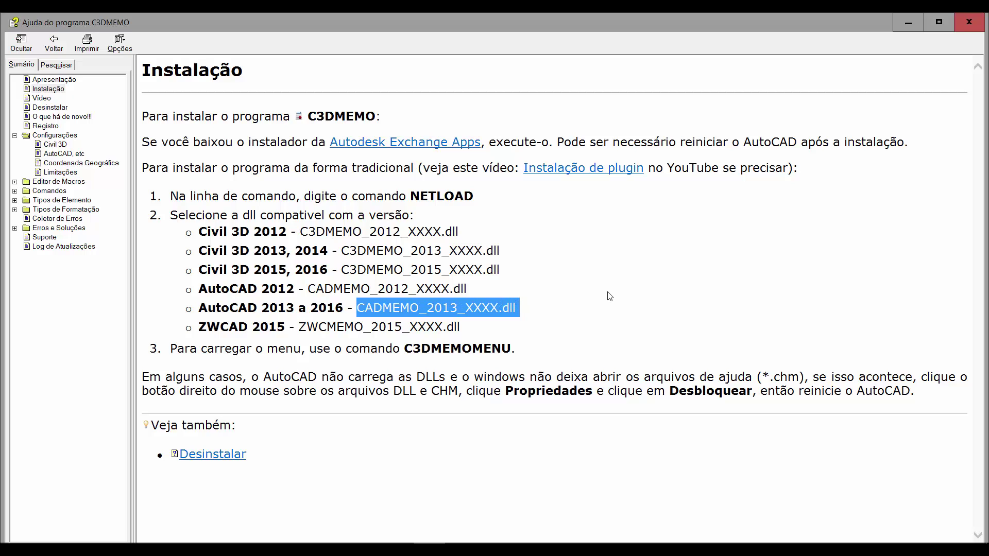
left_click(909, 23)
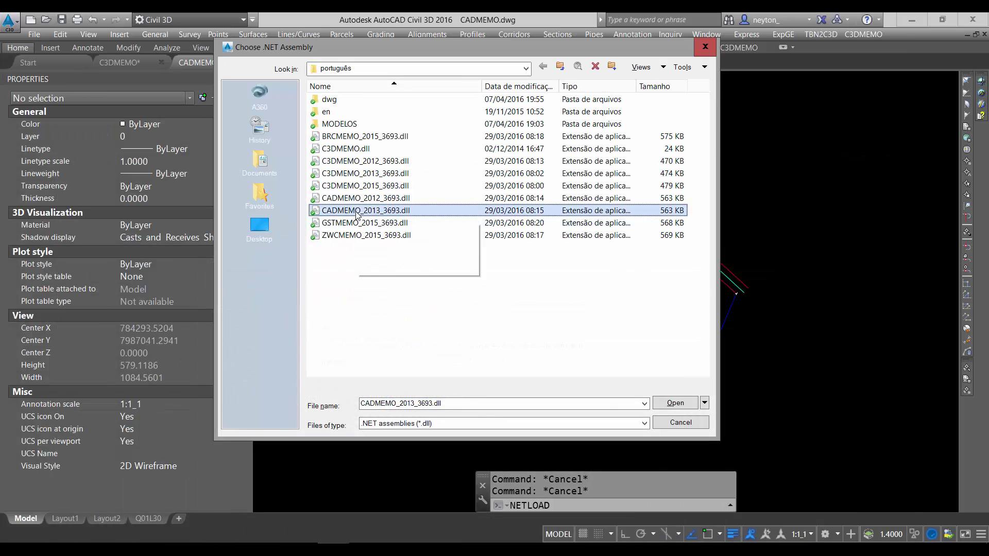
- Load the CADMEMO_2013_3693.dll assembly, allowing the unsigned file despite the security concern
left_click(666, 404)
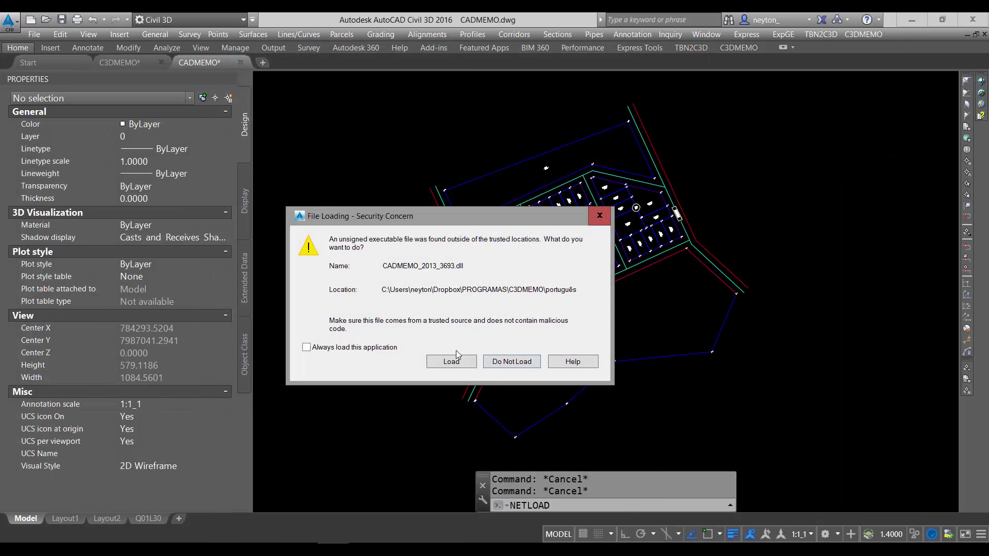
left_click_drag(448, 219, 552, 142)
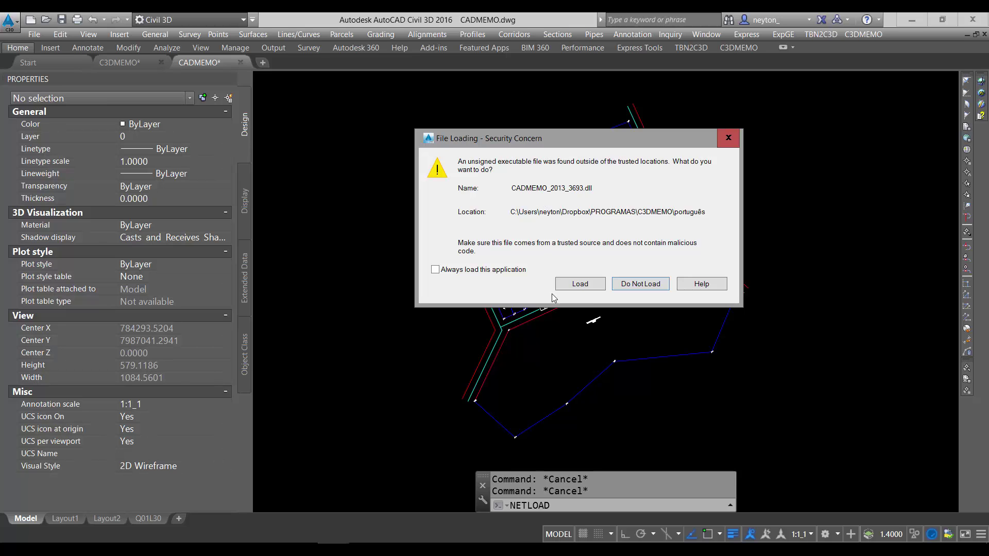
left_click(578, 285)
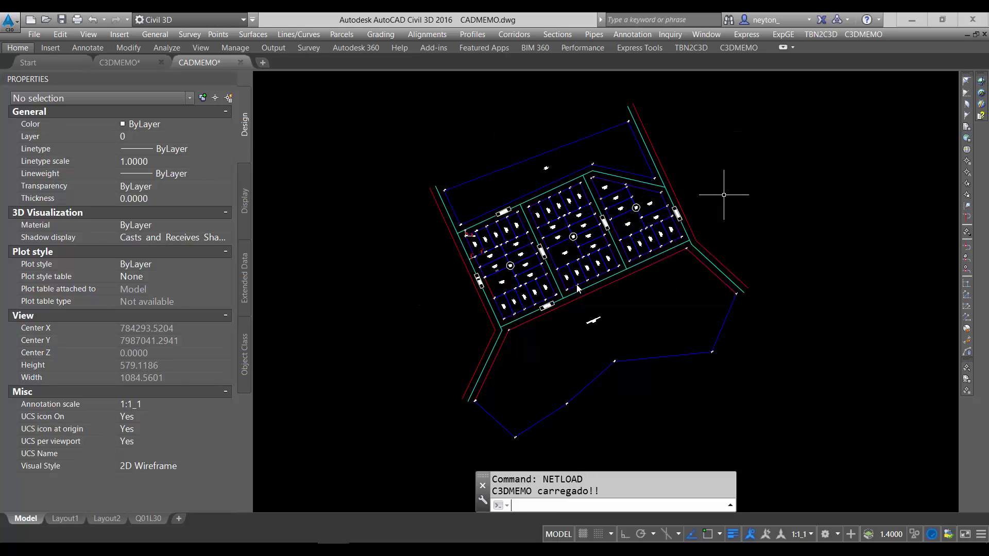
left_click_drag(597, 491, 494, 492)
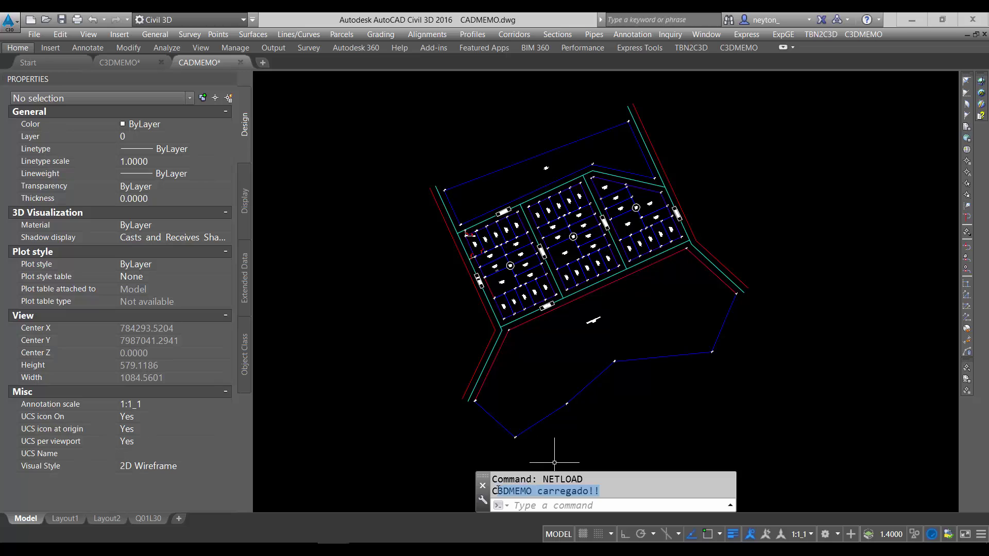
- Start C3DMEMO's Legal Description Creator command to bring up the CADMEMO options
scroll(677, 412, "down", 2)
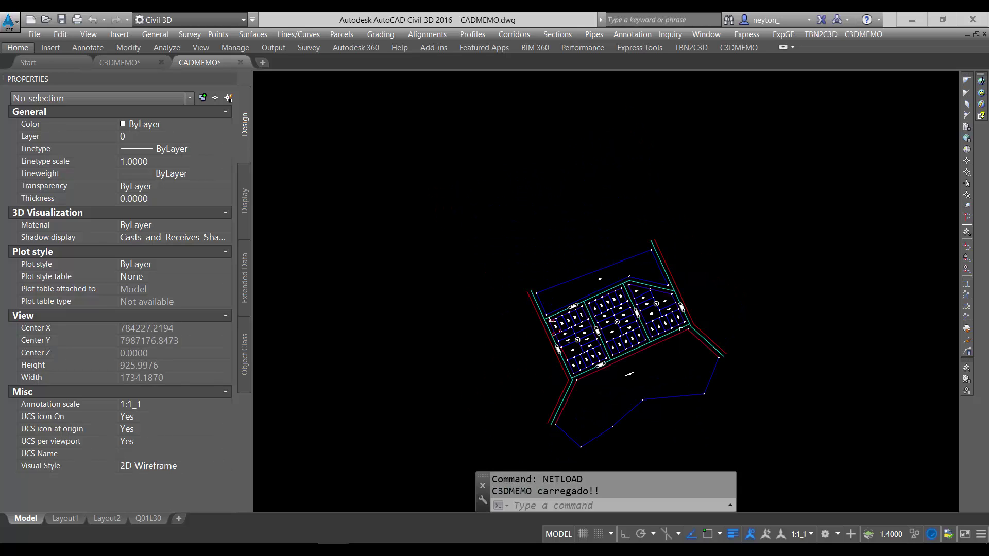
middle_click_drag(821, 217, 801, 186)
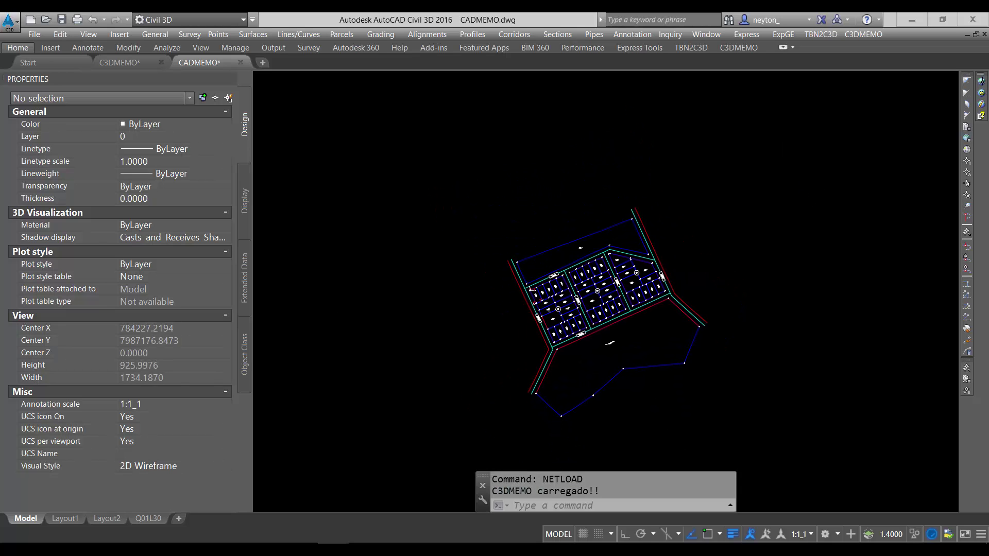
scroll(783, 206, "up", 2)
scroll(751, 249, "down", 4)
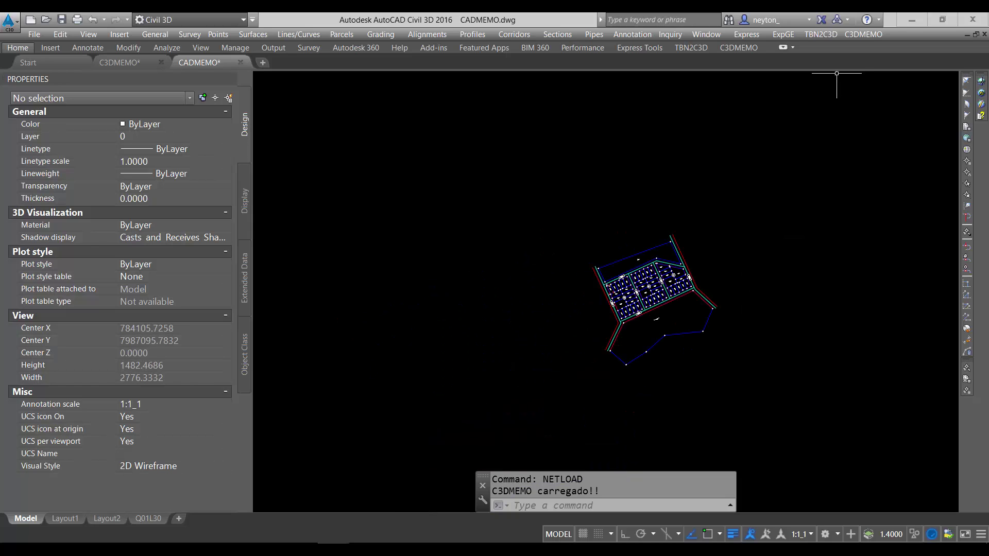
left_click(866, 37)
left_click(867, 37)
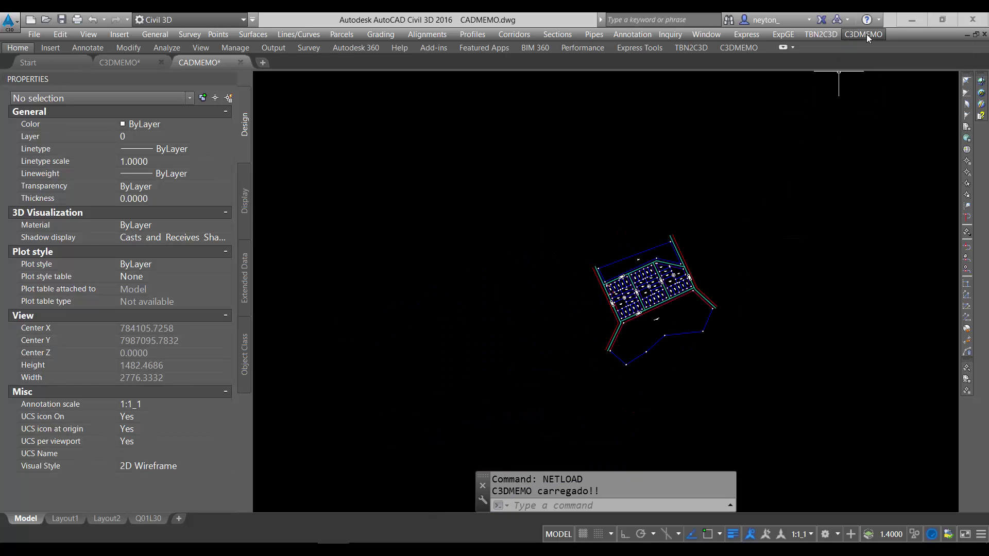
left_click(866, 36)
left_click(886, 70)
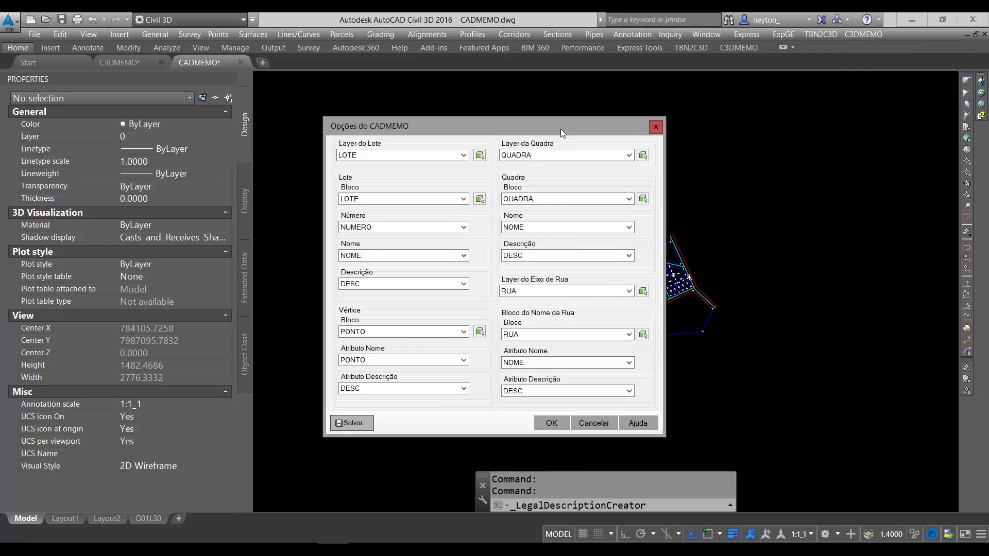
left_click_drag(560, 129, 666, 121)
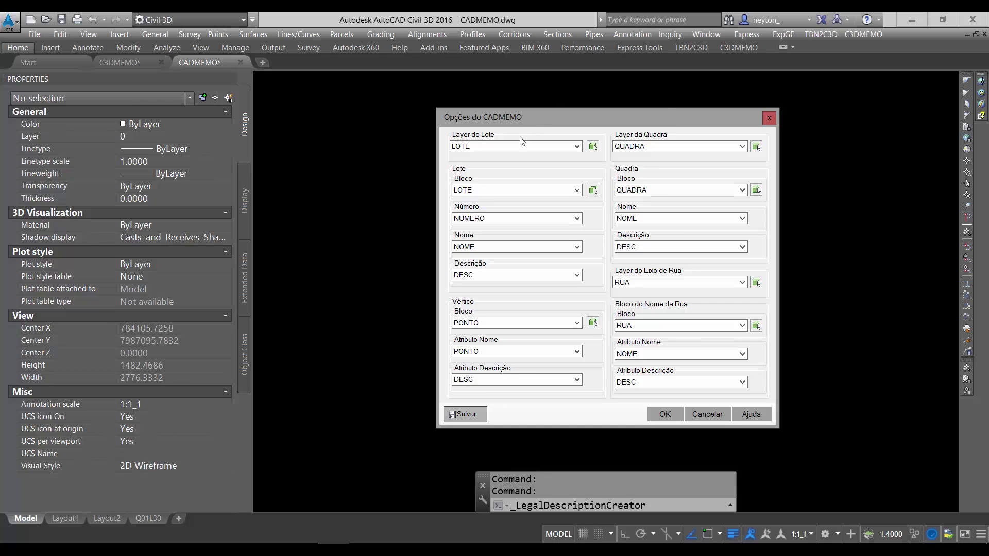
- Examine the lot layer, the lot block and its number, name and description attribute choices in the CADMEMO options
left_click(482, 146)
left_click(482, 145)
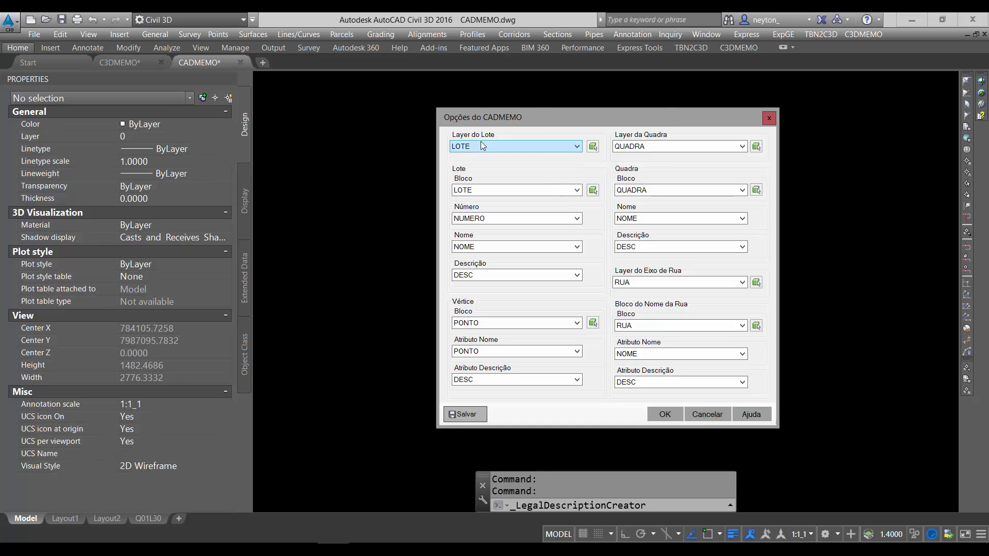
left_click(487, 190)
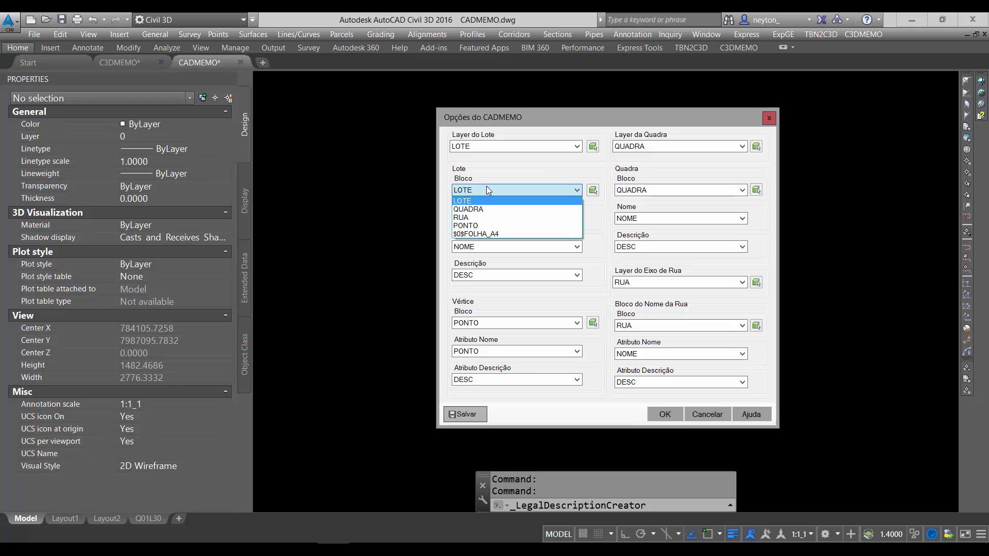
left_click(486, 188)
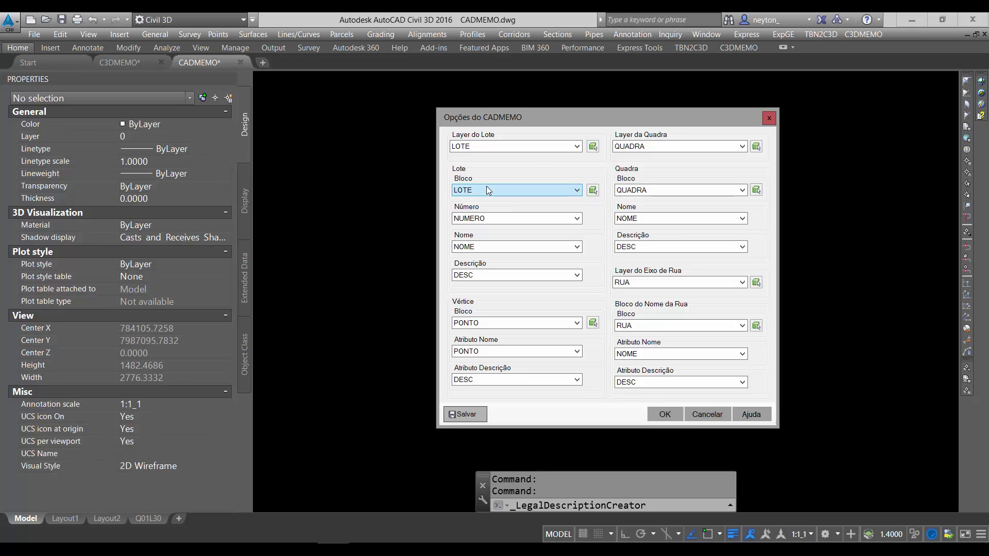
left_click(508, 215)
left_click(508, 216)
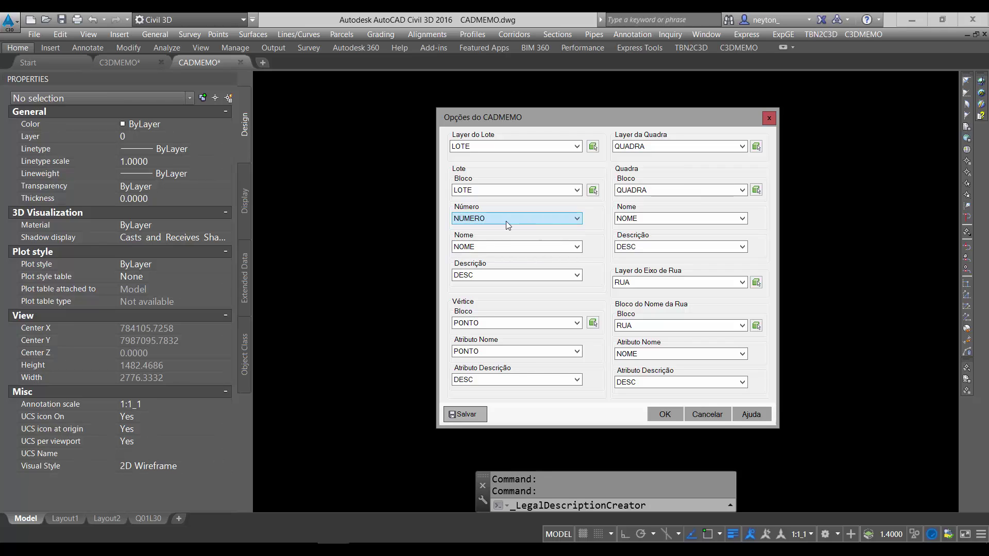
left_click(499, 246)
left_click(499, 246)
left_click(502, 279)
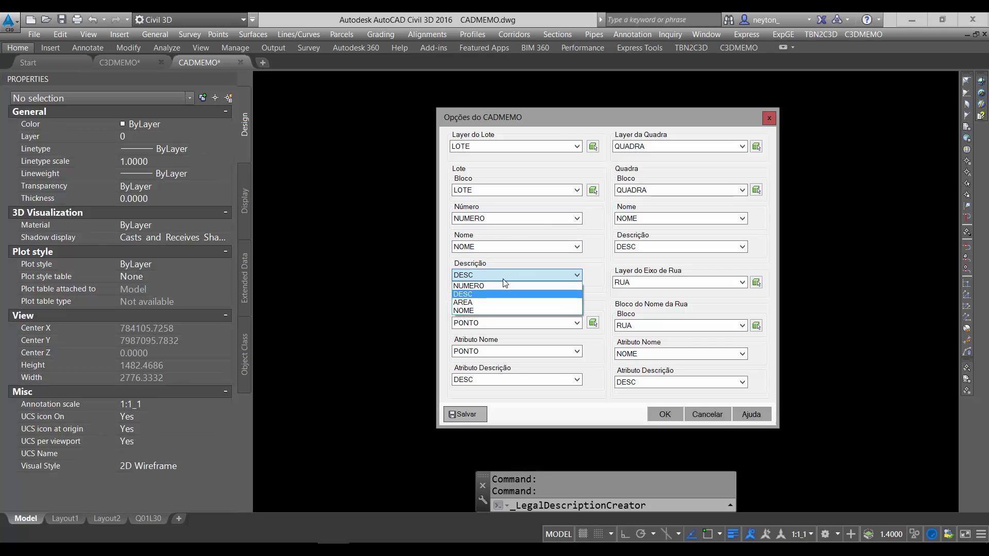
left_click(503, 282)
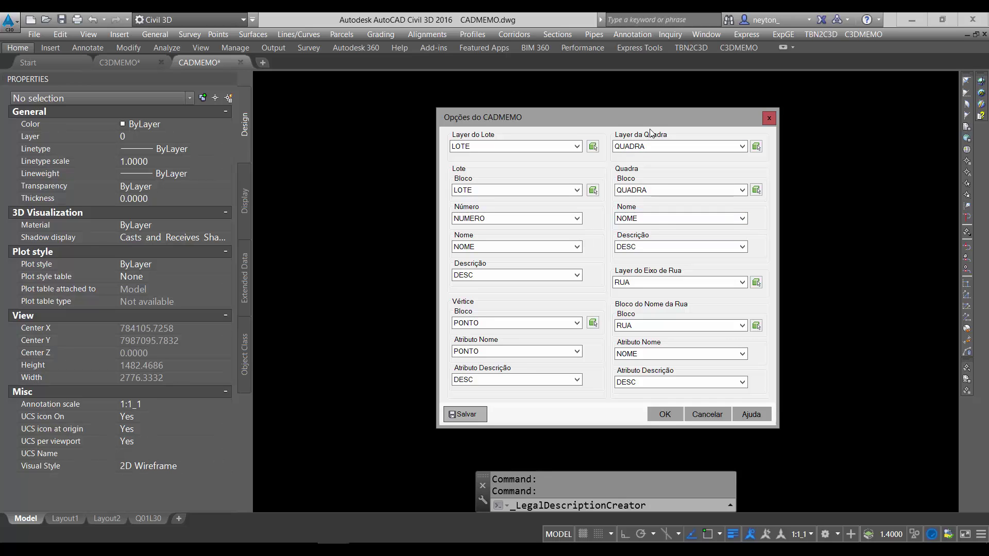
- Examine the Quadra layer, block and name attribute choices in the CADMEMO options
left_click_drag(651, 118, 354, 121)
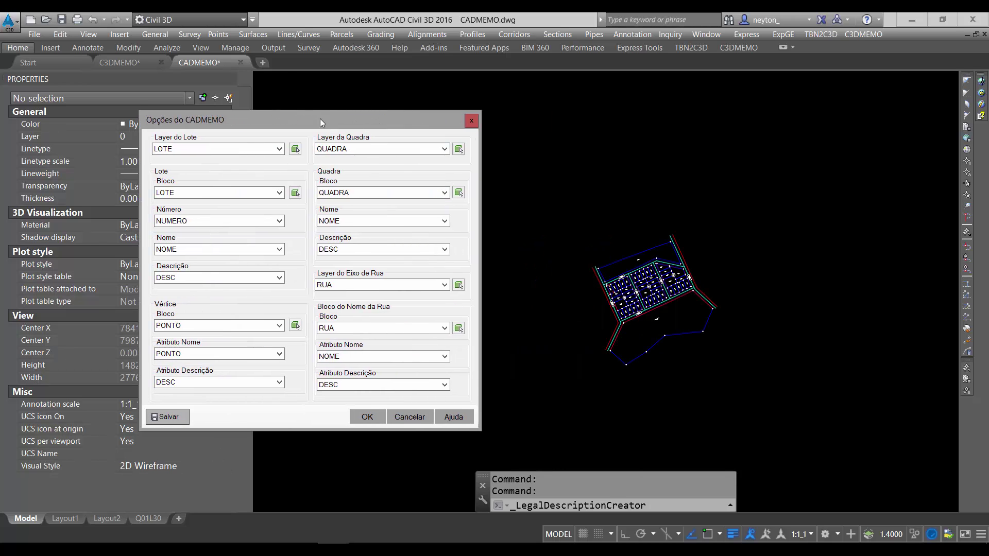
left_click(350, 149)
left_click(350, 151)
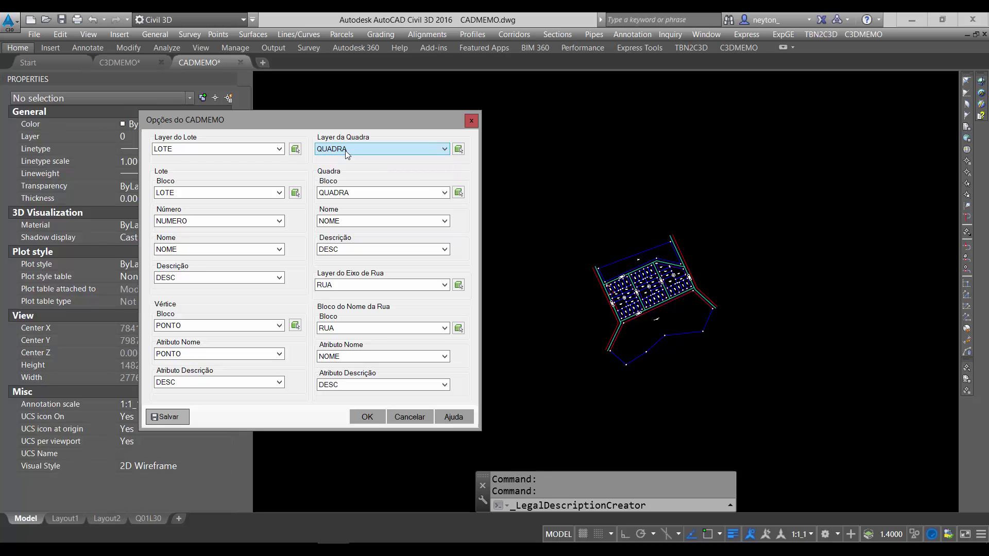
left_click(371, 195)
left_click(372, 201)
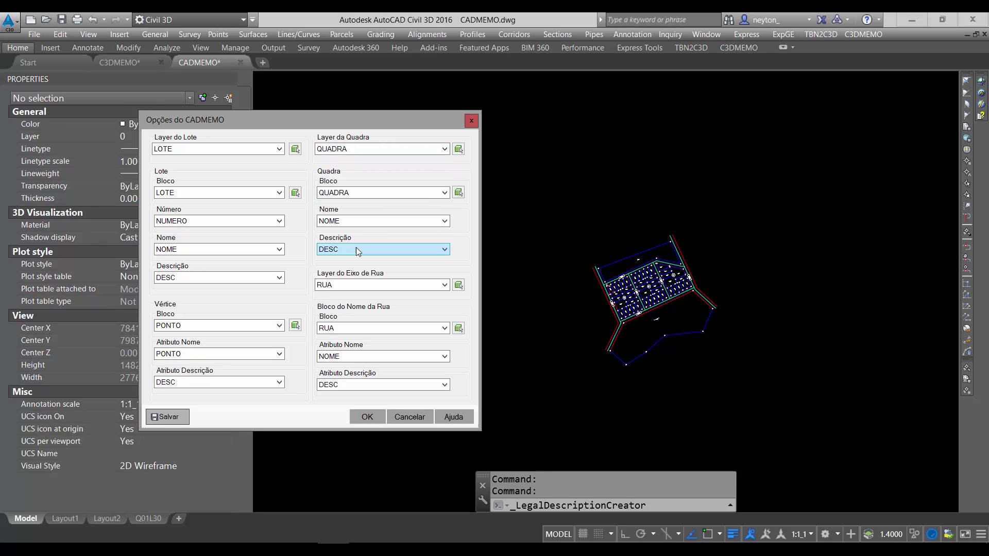
left_click(366, 222)
left_click(366, 227)
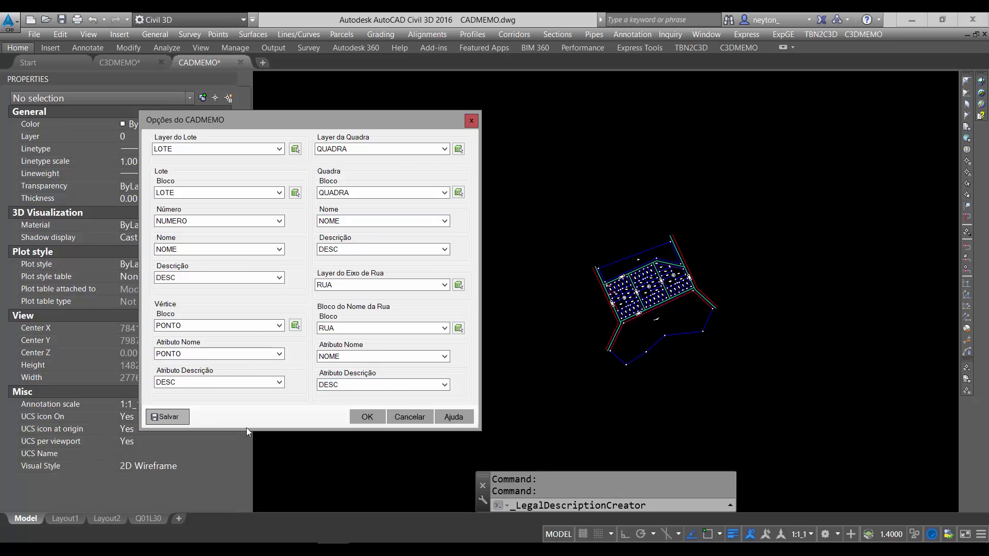
left_click_drag(323, 128, 619, 135)
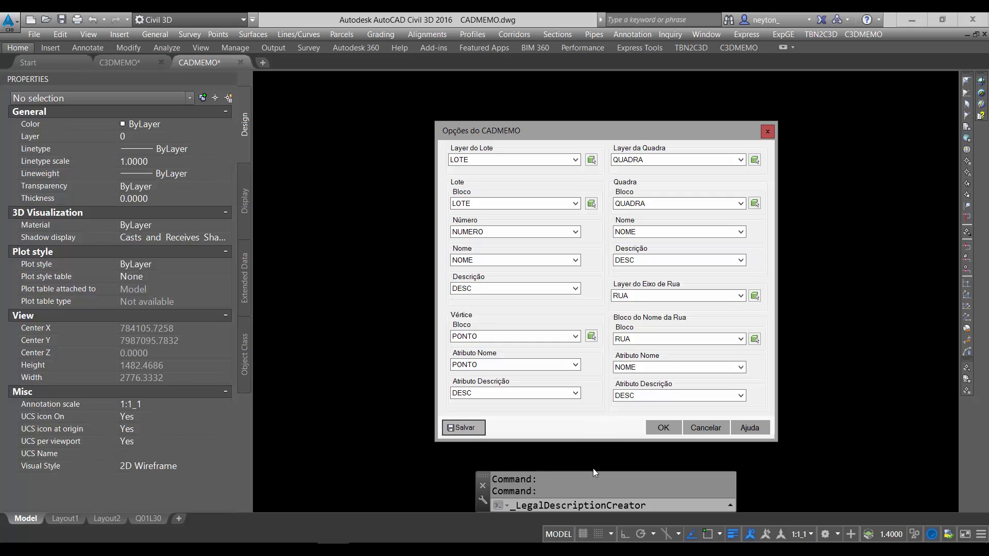
- Accept the CADMEMO options and select the second lot from the Rua A corner along Rua F for the description
left_click(663, 429)
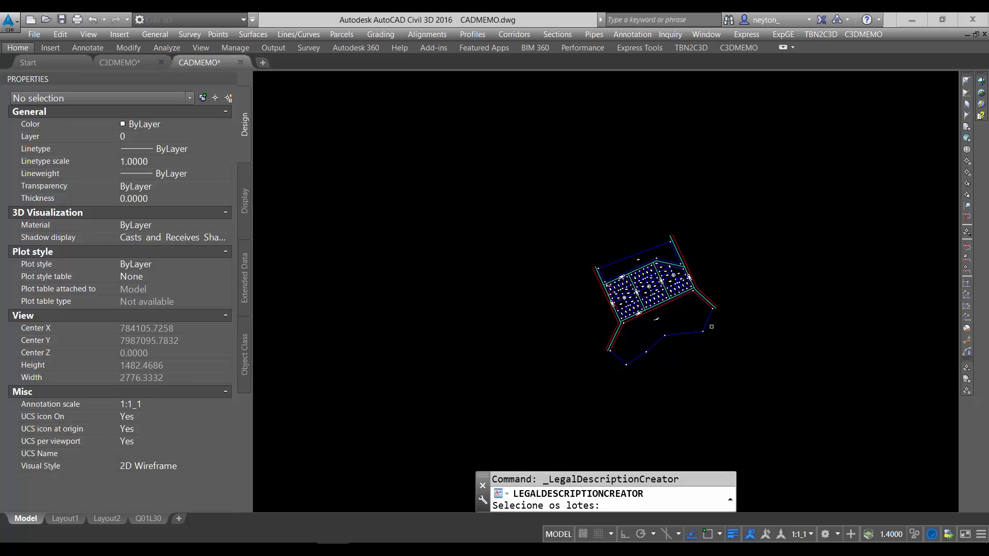
scroll(657, 311, "up", 8)
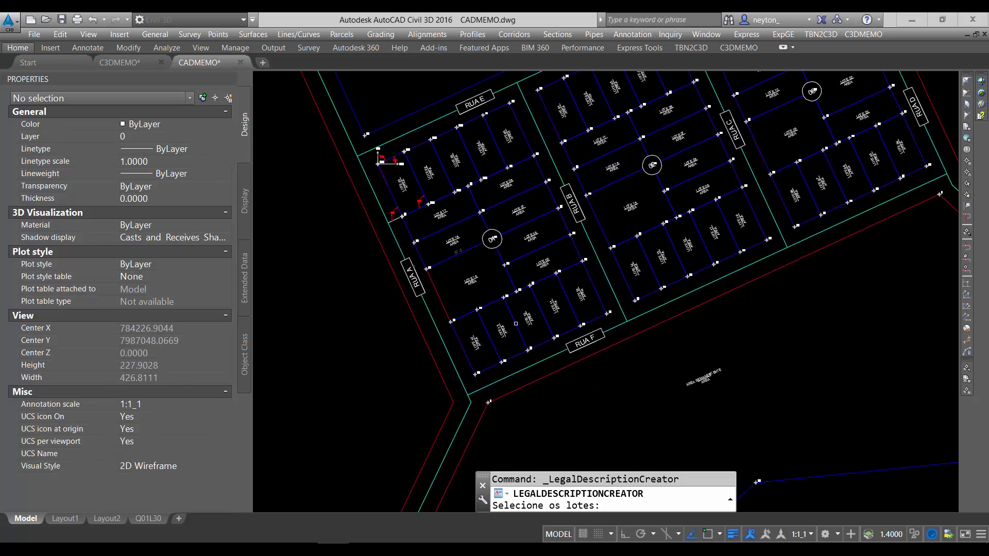
left_click(492, 342)
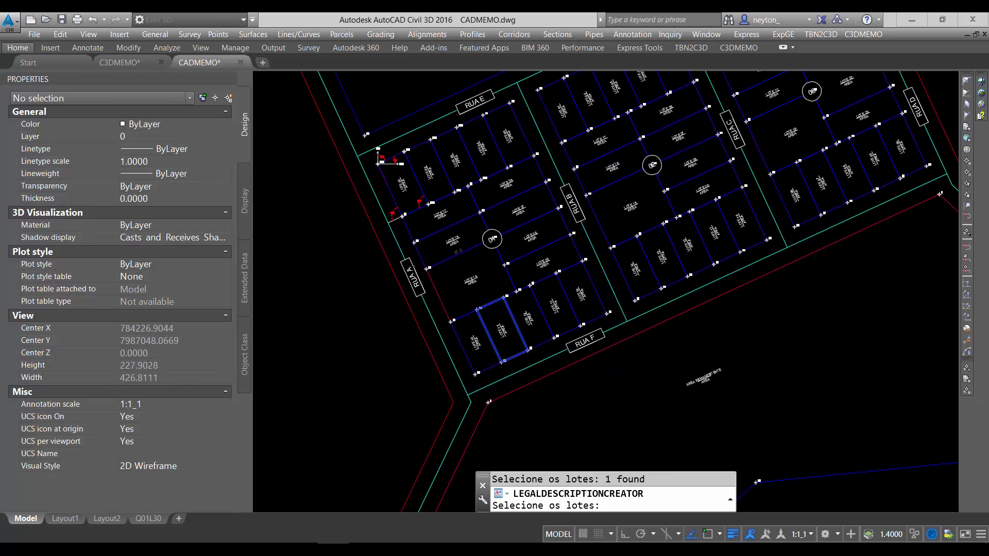
key("Return")
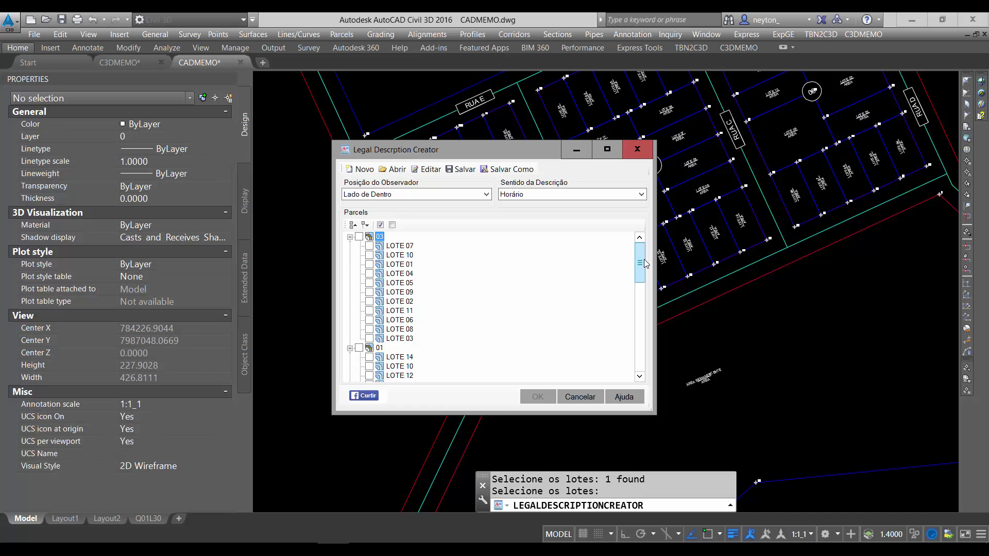
- Open the Exemplo de texto.ldc template from the MODELOS folder in the Legal Description Creator
left_click_drag(644, 262, 644, 220)
left_click(394, 169)
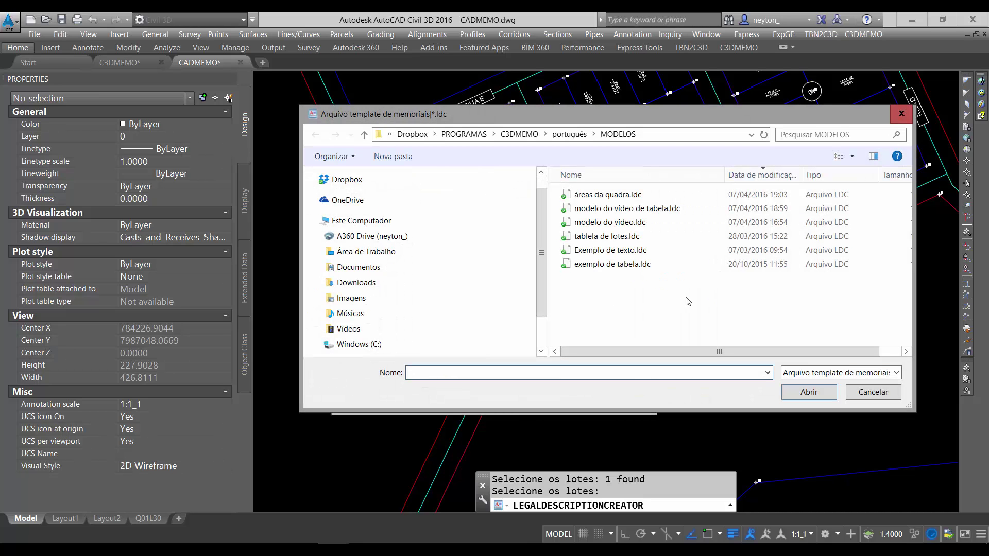
left_click(621, 251)
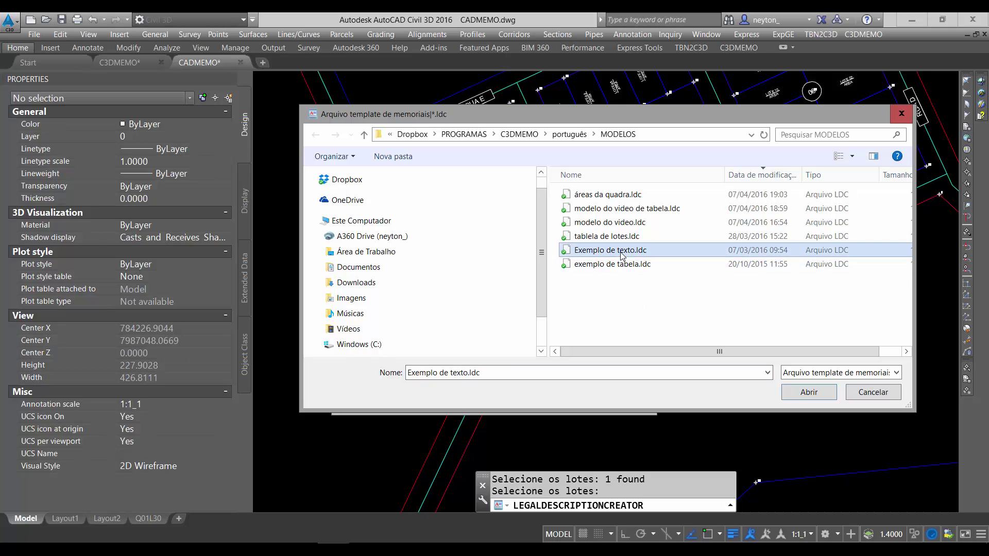
left_click(795, 393)
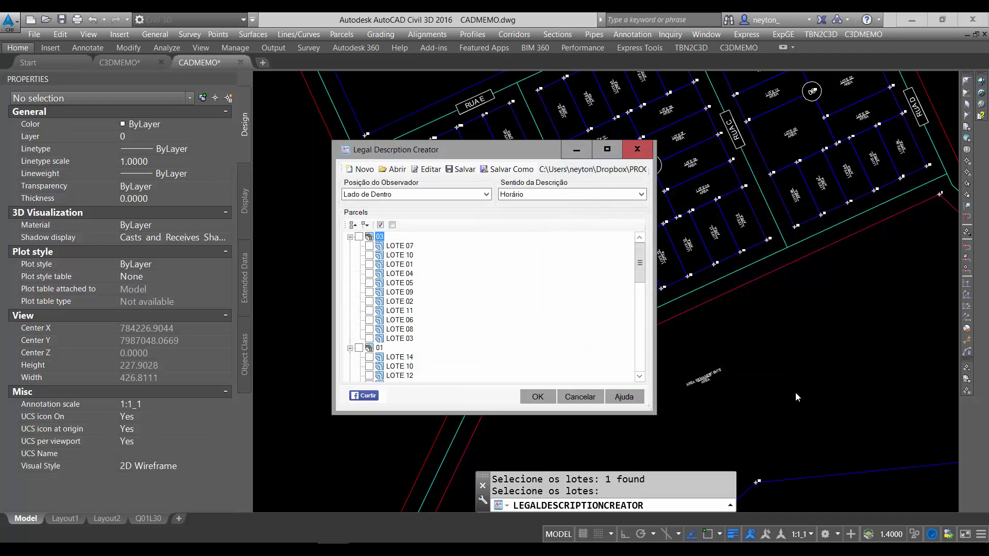
- Generate the legal description as an HTML file, replacing the existing teste.htm in the MODELOS folder
left_click(538, 397)
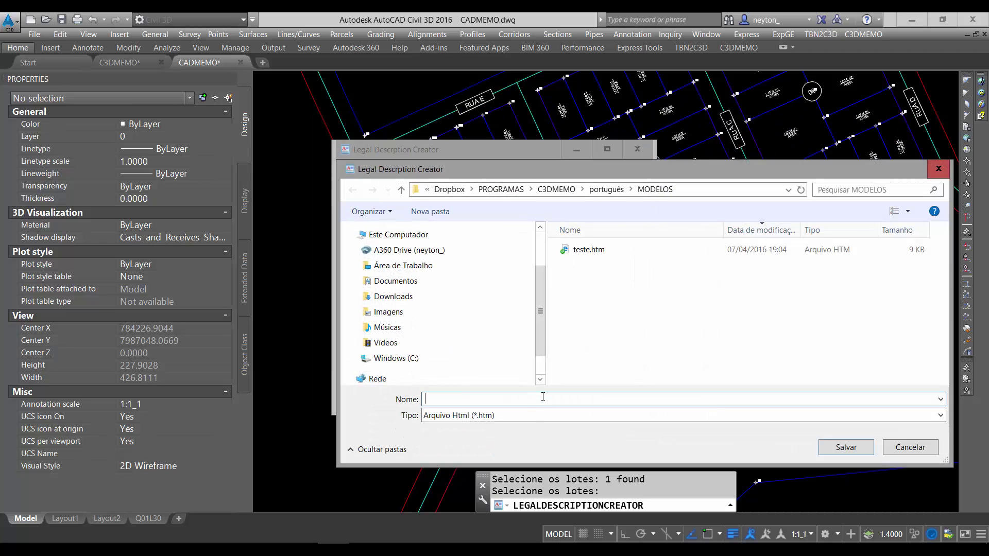
type("dfgdfg")
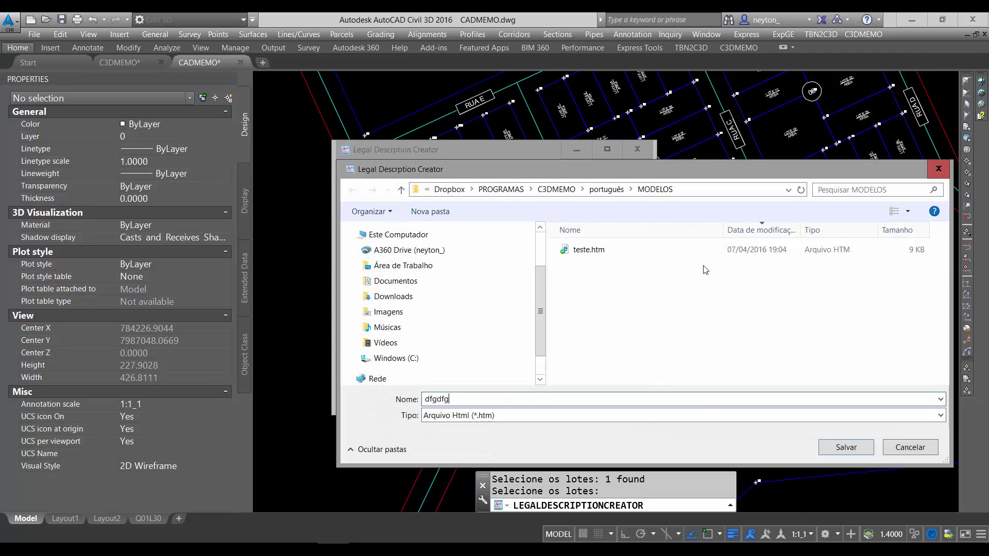
left_click(588, 254)
left_click(846, 447)
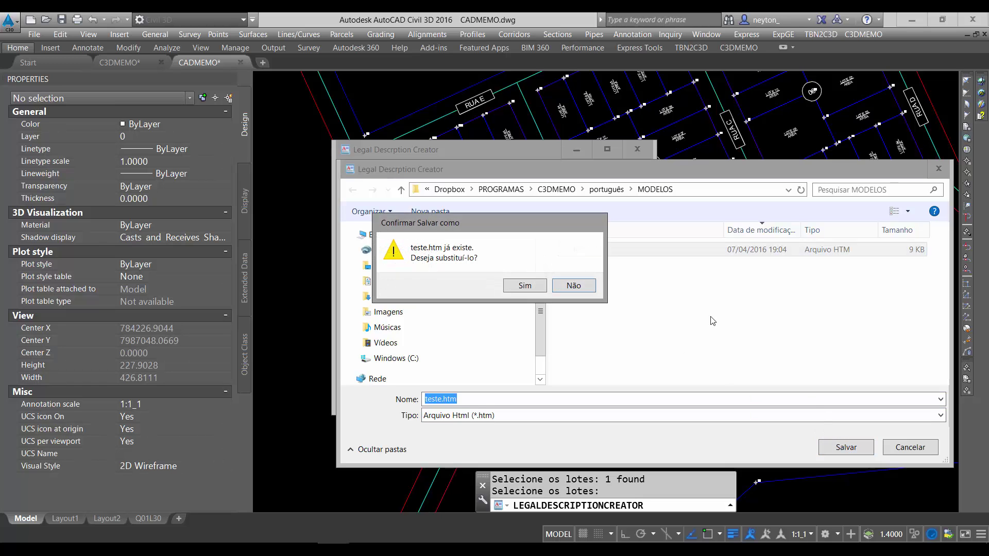
left_click(542, 288)
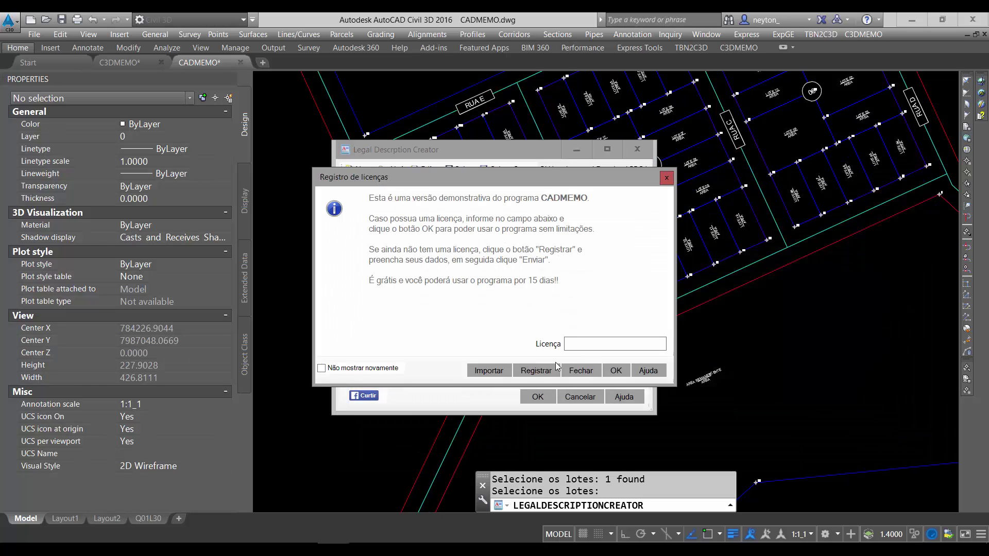
- Dismiss the licence registration notice, then open the generated legal description document to check it and close it
left_click_drag(505, 176, 556, 202)
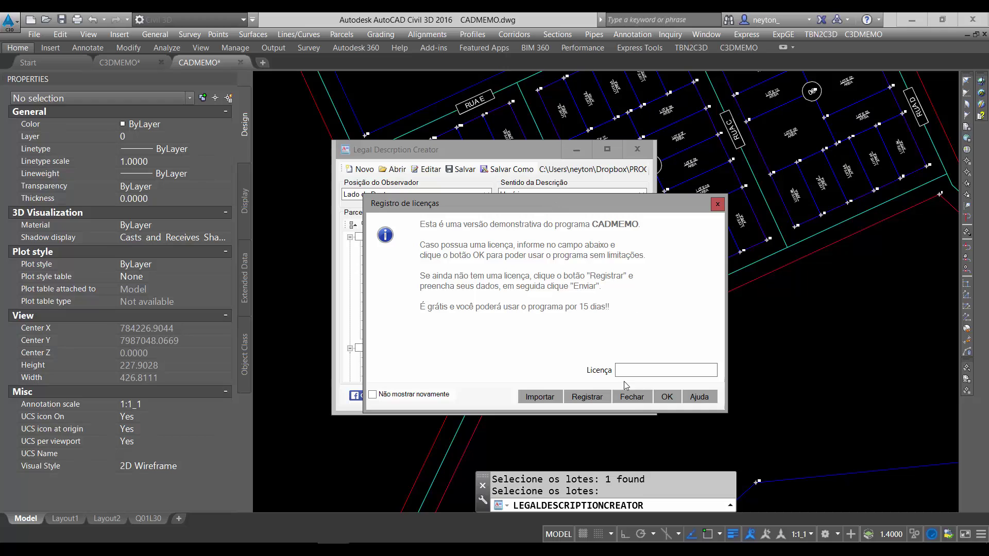
left_click(640, 395)
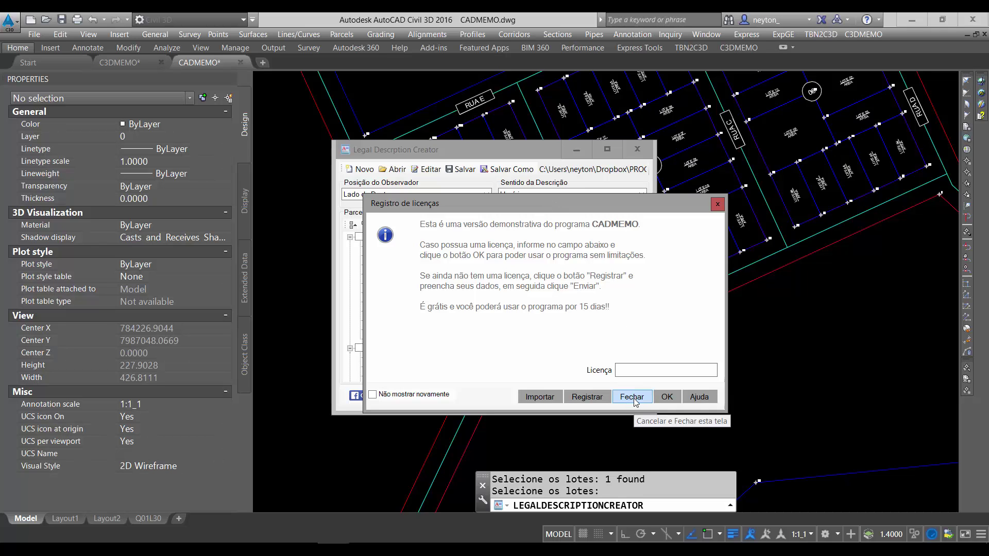
left_click(539, 313)
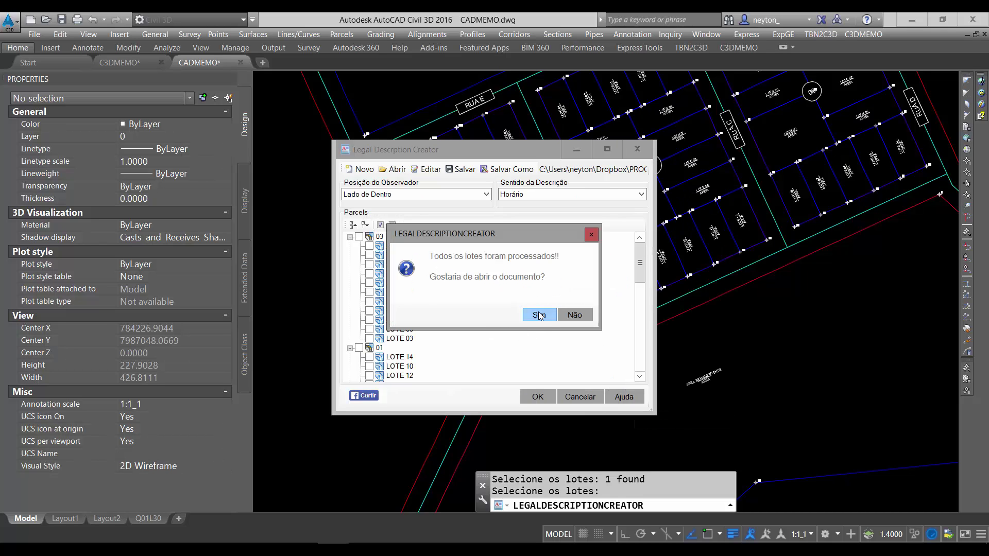
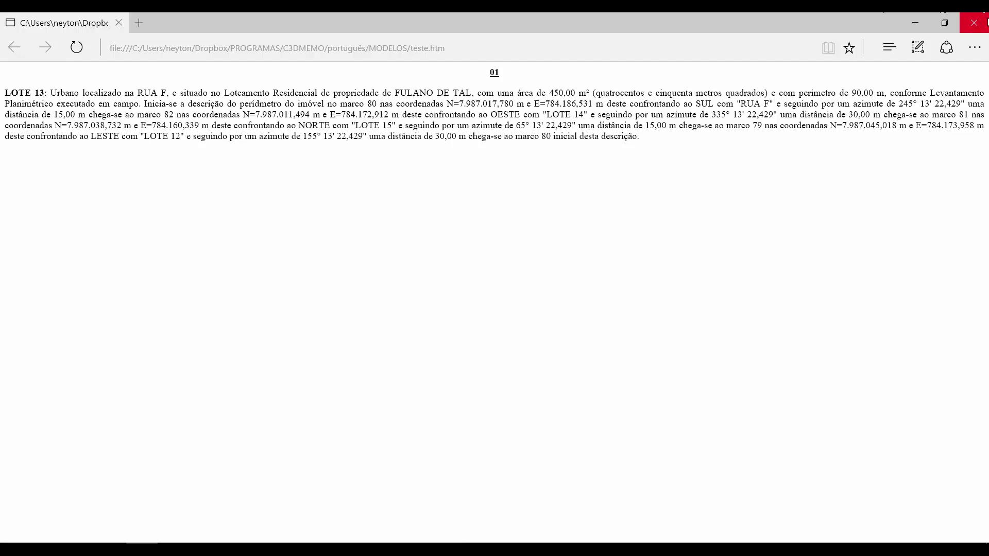
left_click(973, 22)
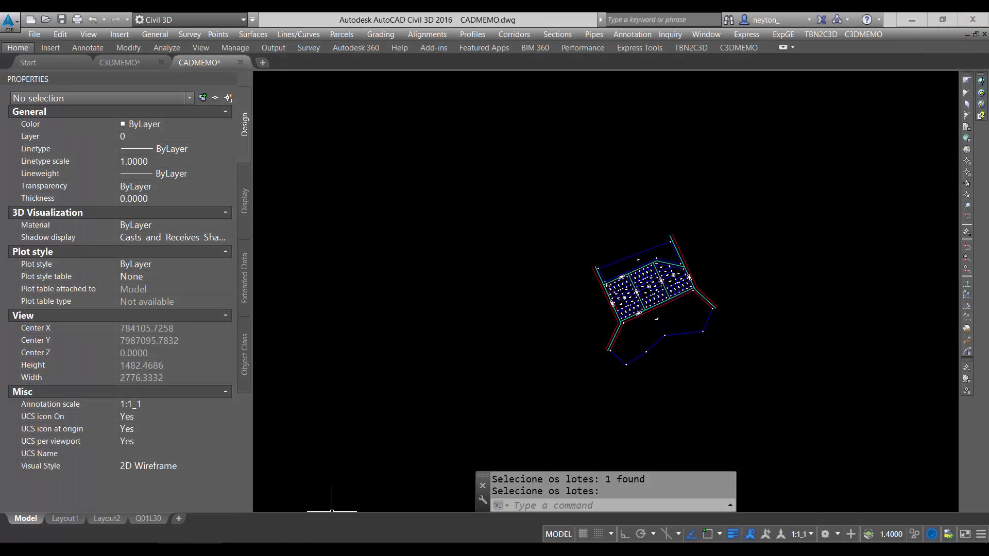
- Switch to the web browser and open the CADMEMO program page from the C3DMEMO package's program list
left_click(174, 549)
left_click(29, 17)
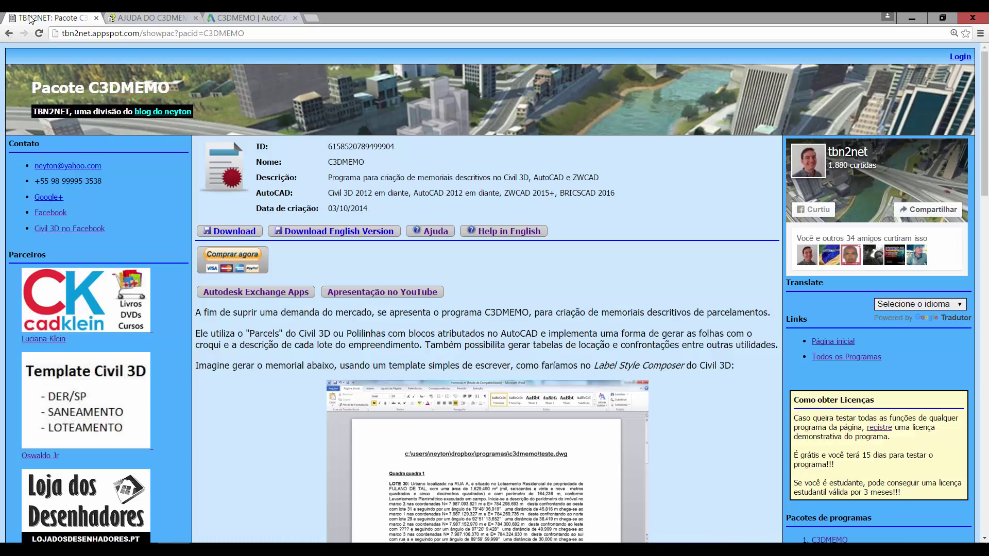
scroll(350, 257, "down", 12)
scroll(574, 184, "up", 12)
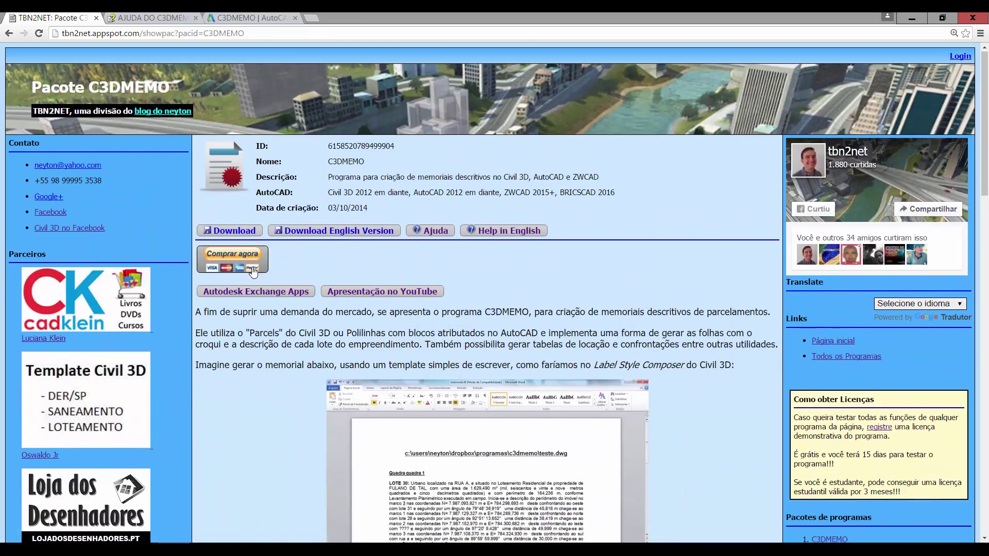
scroll(381, 311, "down", 15)
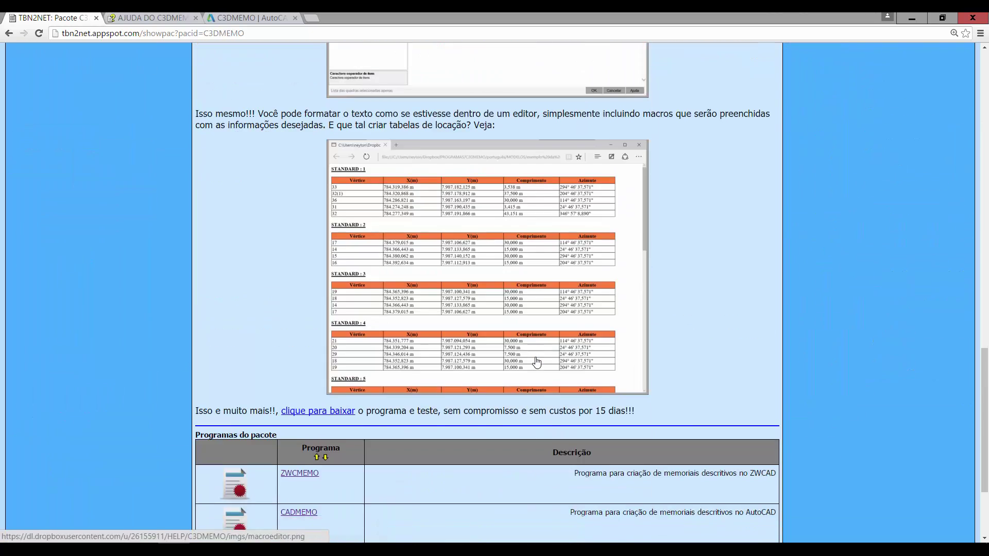
left_click(302, 369)
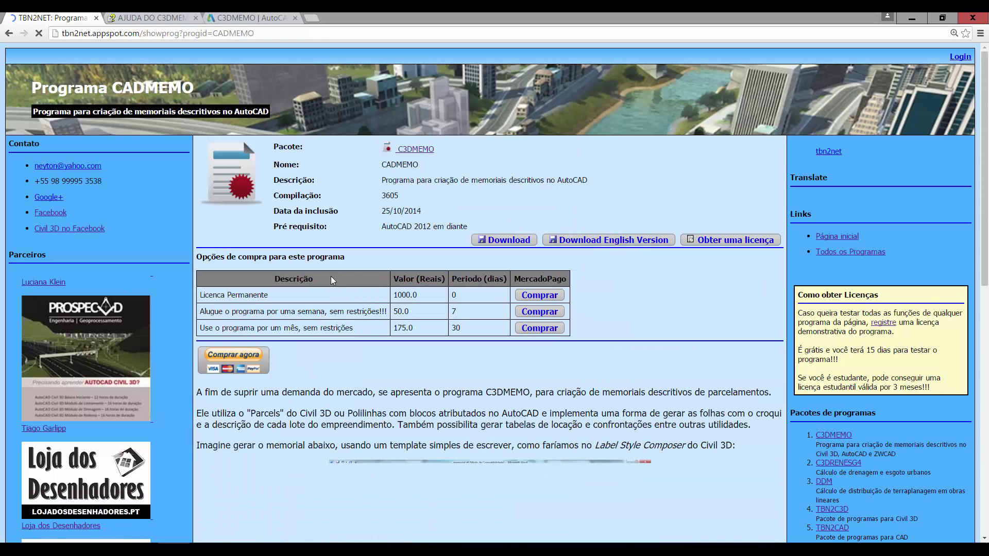
- Examine the CADMEMO purchase options, comparing the permanent licence with the one-week rental, and the program description below them
left_click_drag(202, 296, 412, 295)
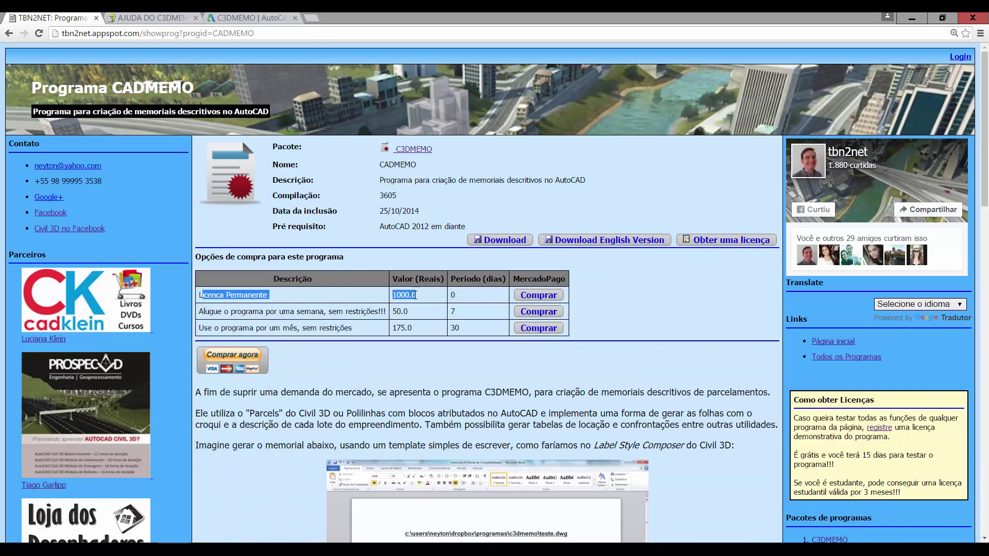
left_click_drag(260, 311, 412, 312)
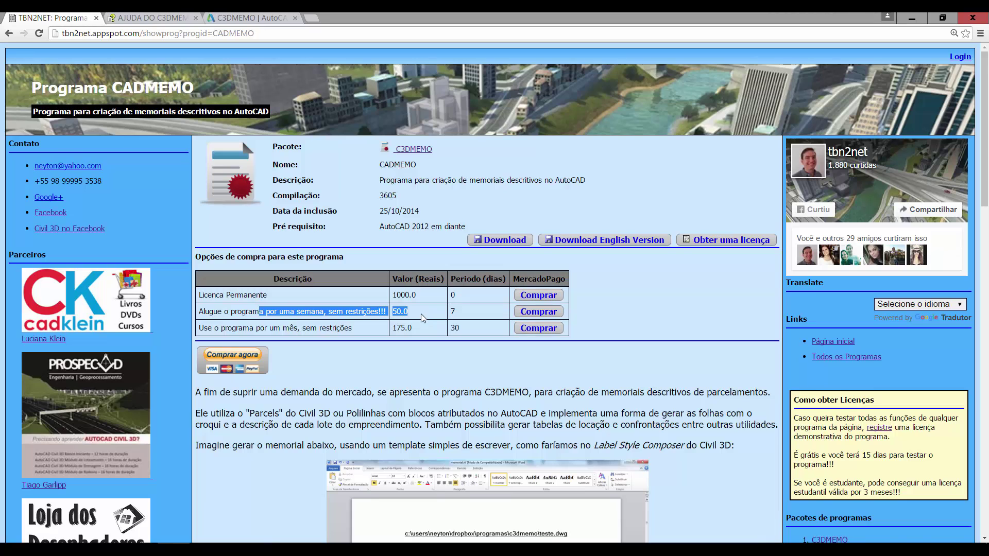
scroll(422, 320, "down", 2)
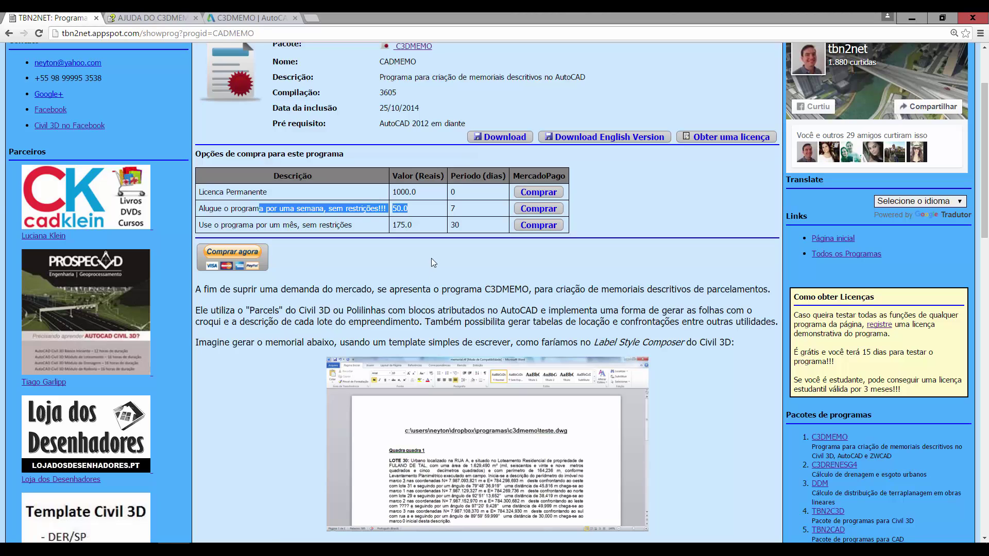
left_click(415, 210)
left_click_drag(414, 209, 393, 205)
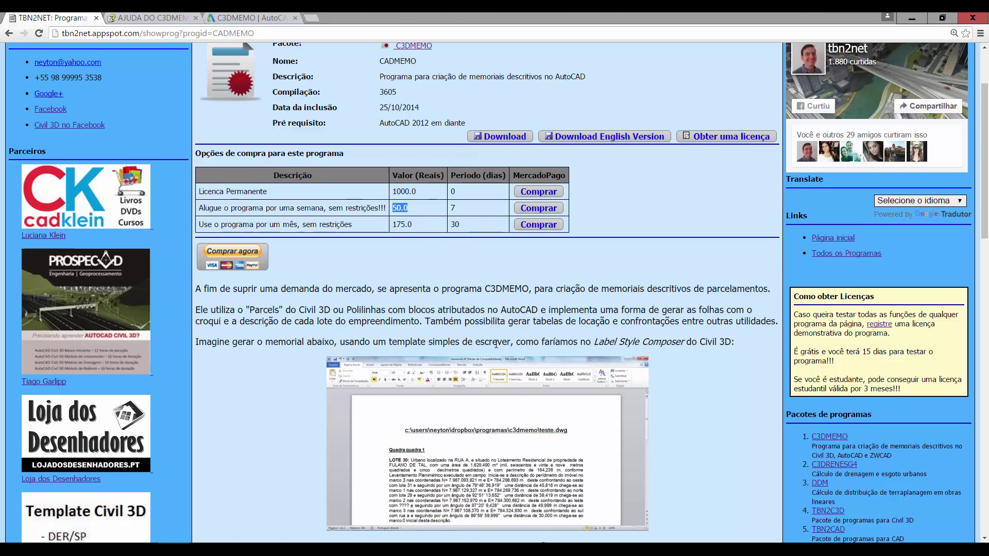
scroll(496, 345, "down", 1)
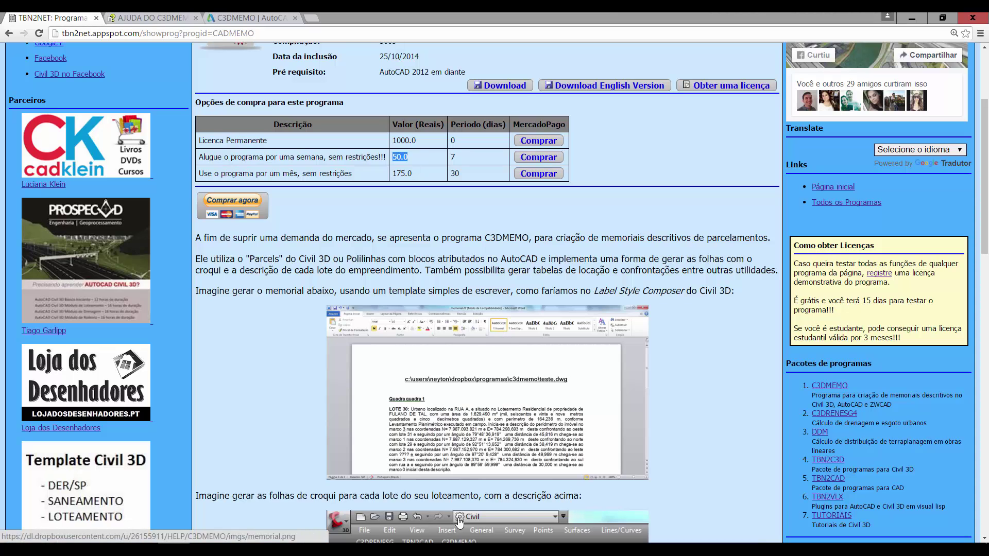
scroll(355, 241, "up", 3)
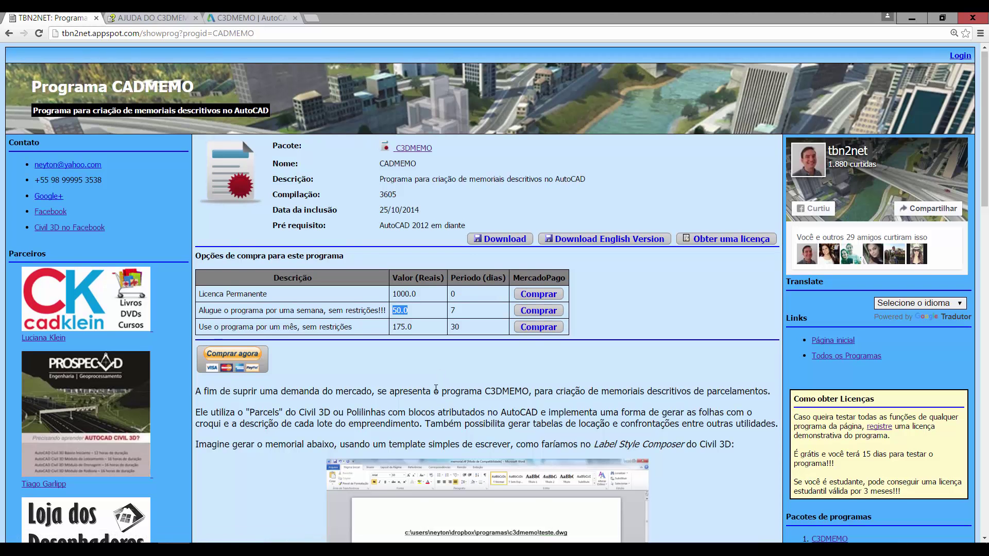
scroll(440, 375, "down", 6)
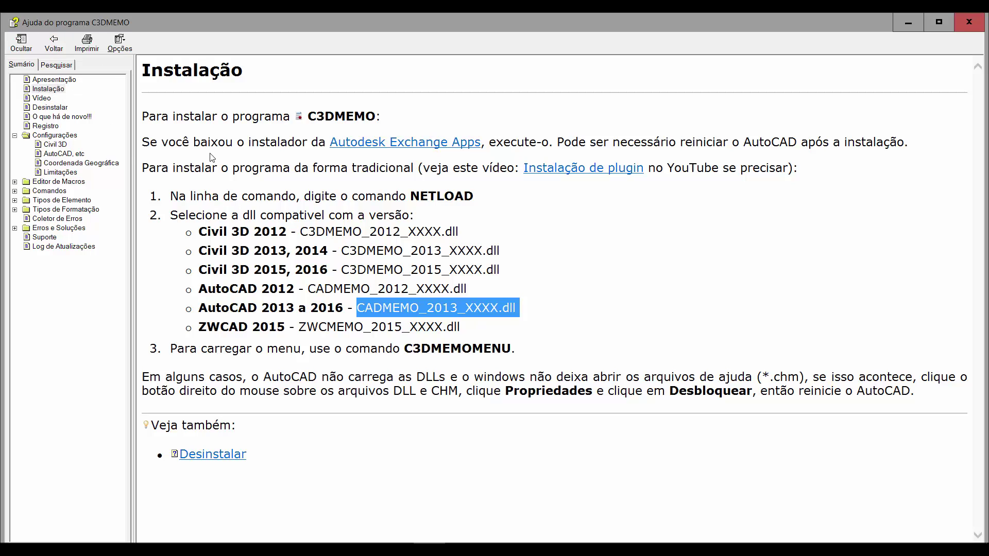
- In the C3DMEMO help window, look through the Editor de Macros topic and its Textos page
left_click(14, 181)
left_click(63, 182)
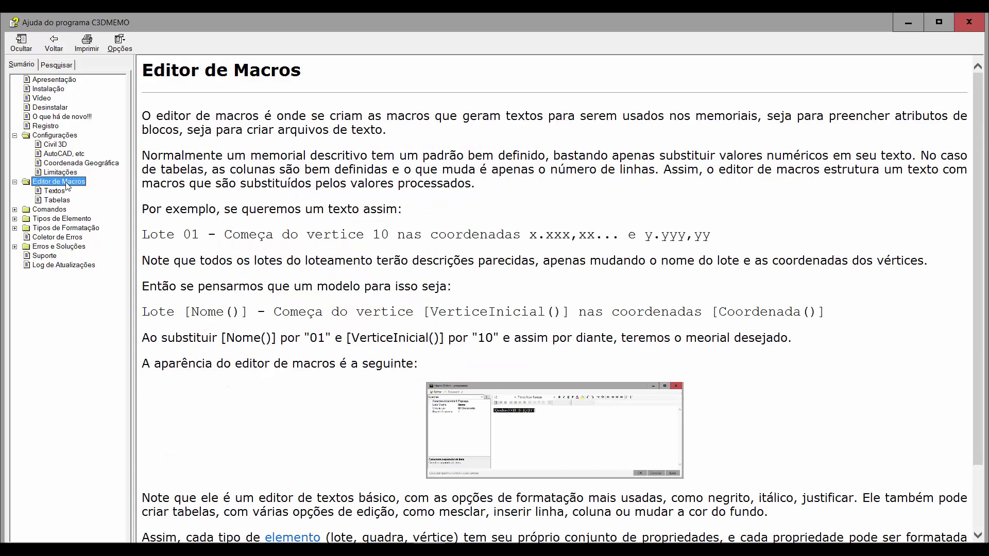
scroll(281, 300, "down", 3)
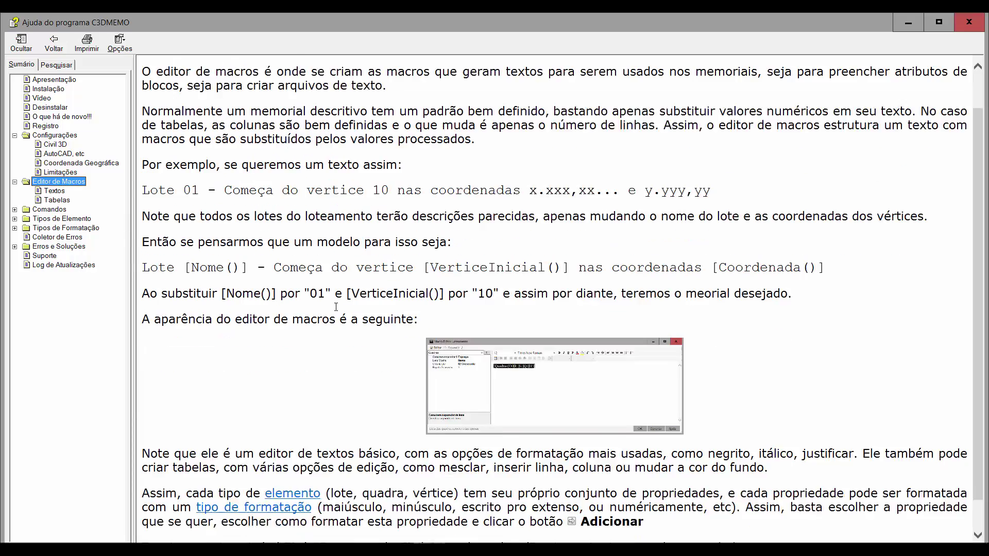
left_click(54, 191)
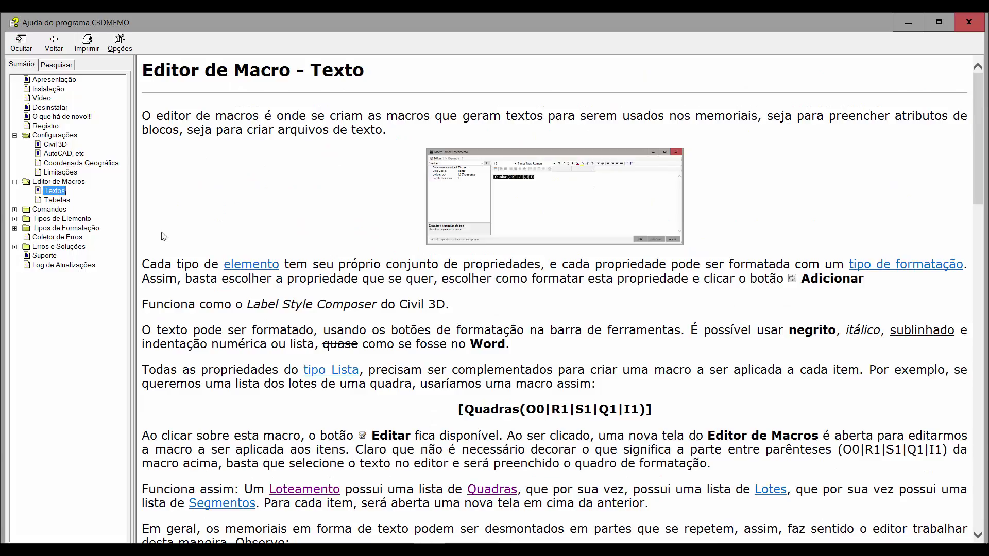
scroll(395, 308, "down", 10)
scroll(395, 308, "down", 5)
scroll(166, 237, "up", 15)
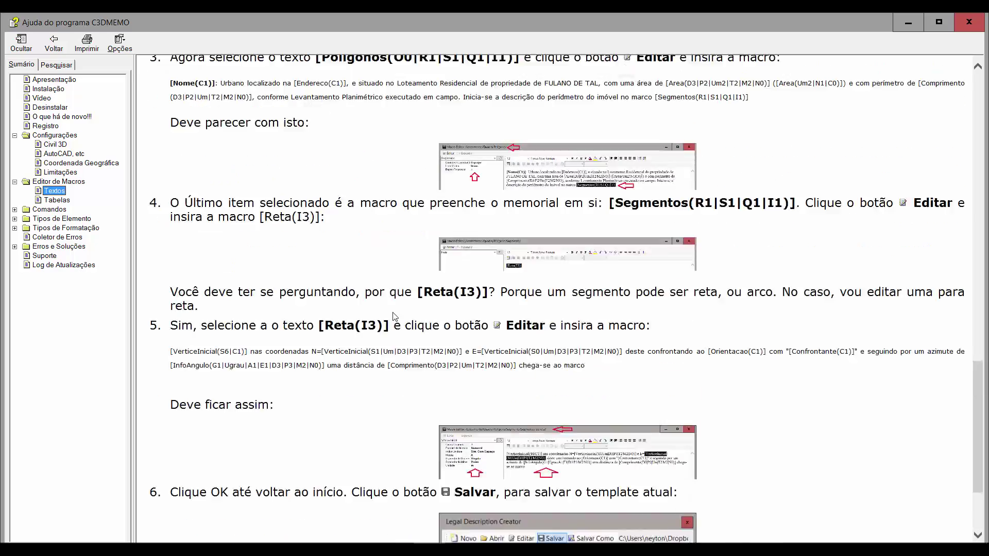
- Look through the Tabelas help page on inserting tables with the macro editor
left_click(61, 200)
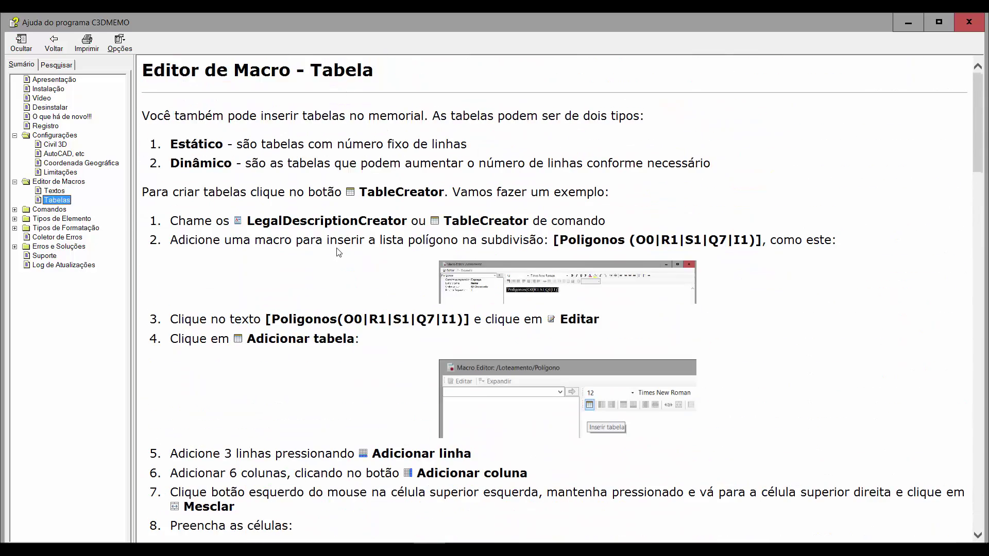
scroll(339, 252, "down", 20)
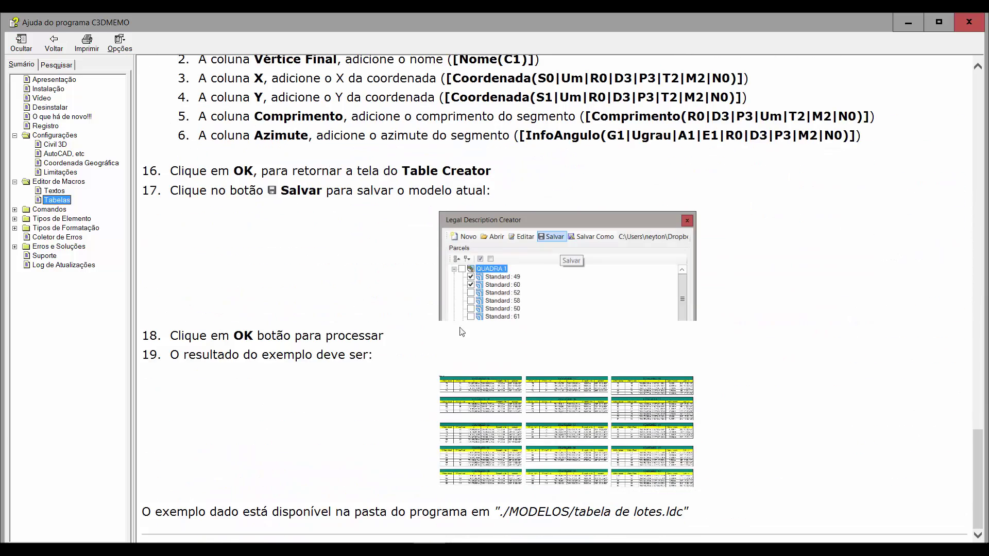
scroll(464, 308, "up", 20)
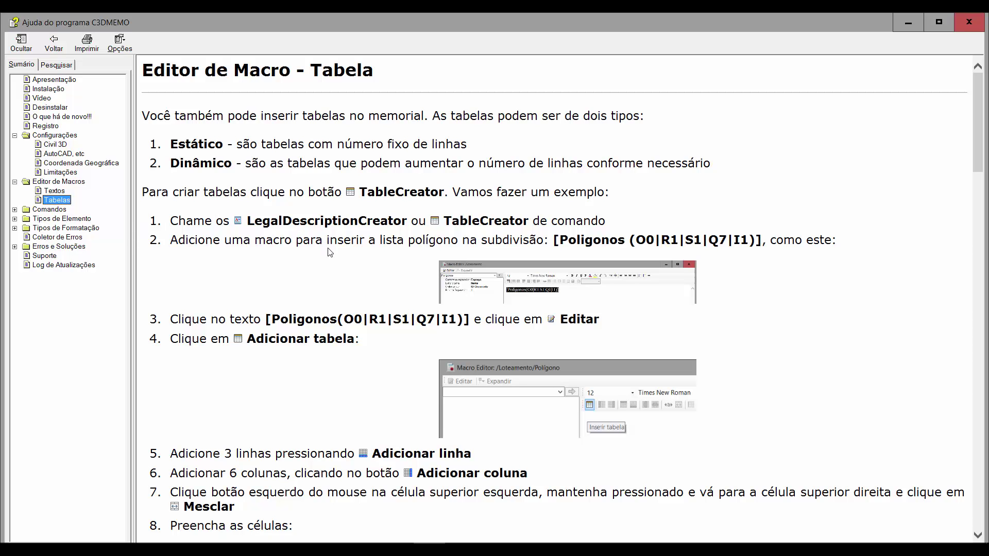
- Open the Polígonos page under Tipos de Elemento and look over its property table
left_click(15, 219)
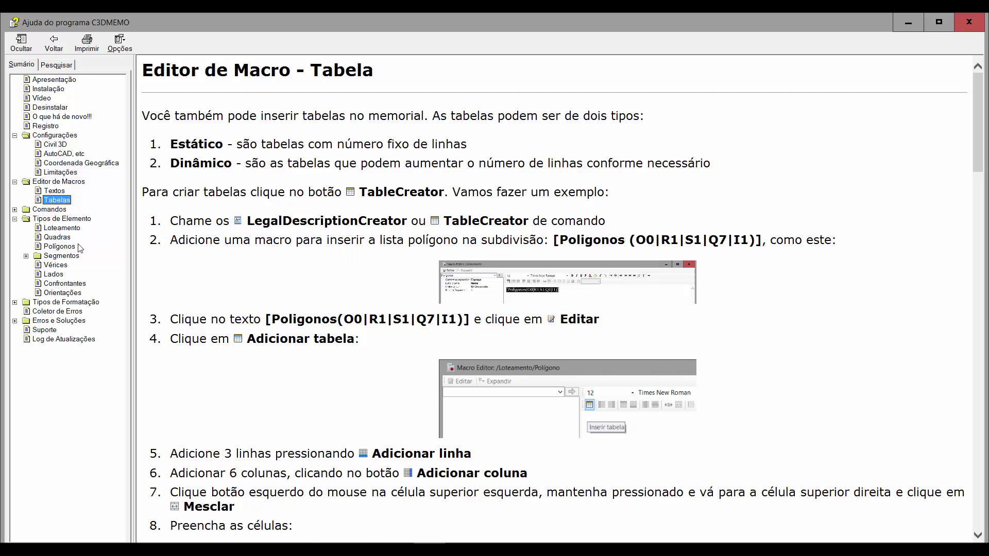
left_click(60, 246)
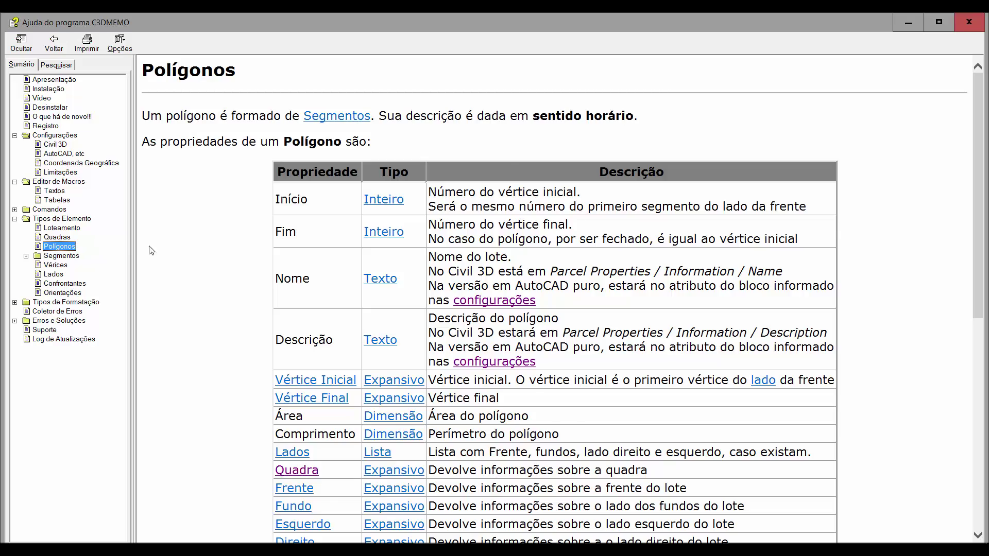
scroll(181, 247, "down", 3)
scroll(311, 230, "up", 3)
scroll(312, 226, "down", 5)
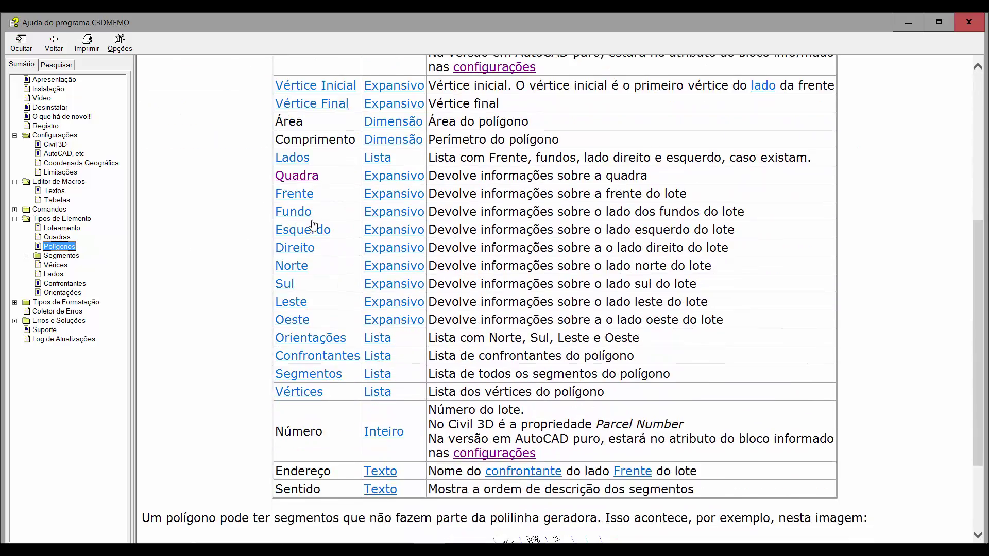
scroll(312, 226, "down", 3)
scroll(297, 384, "up", 8)
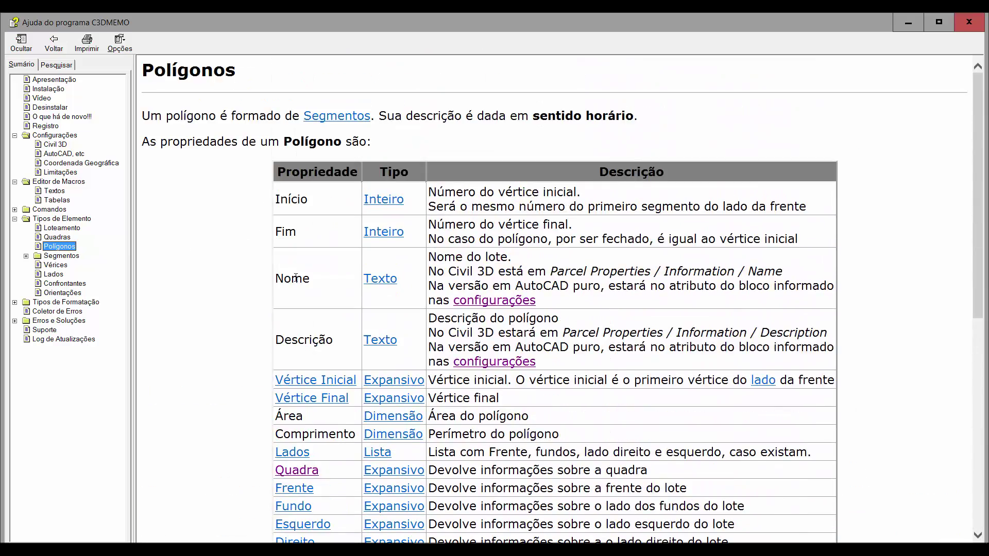
- Examine individual polygon properties in the table, highlighting Início, Comprimento and Nome
double_click(291, 200)
scroll(293, 247, "down", 3)
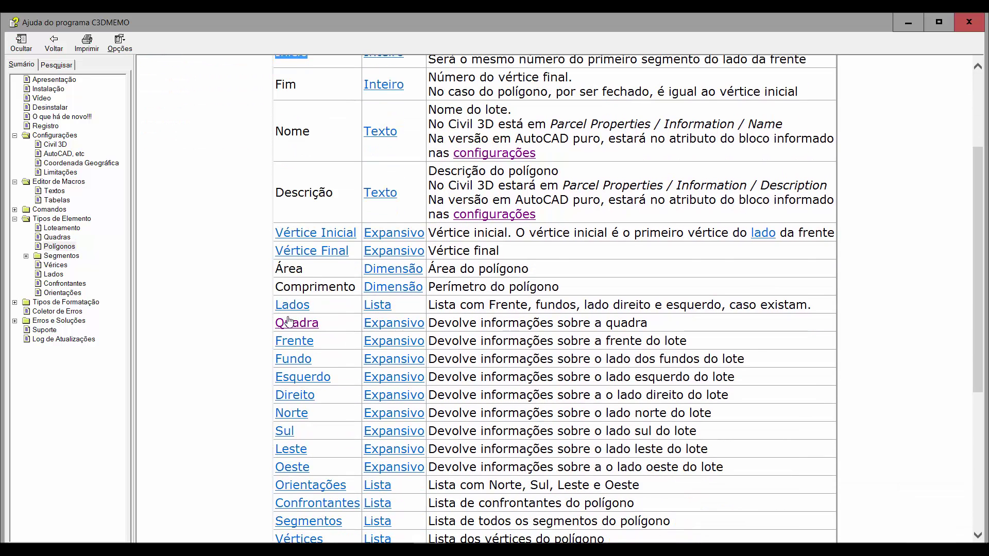
double_click(290, 278)
double_click(292, 286)
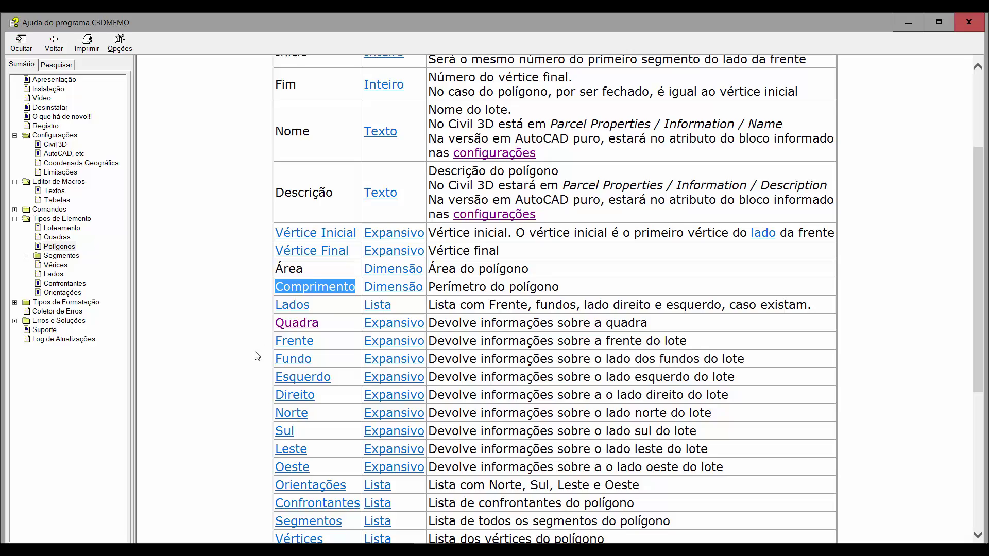
scroll(250, 356, "down", 5)
scroll(237, 343, "up", 4)
scroll(236, 339, "up", 4)
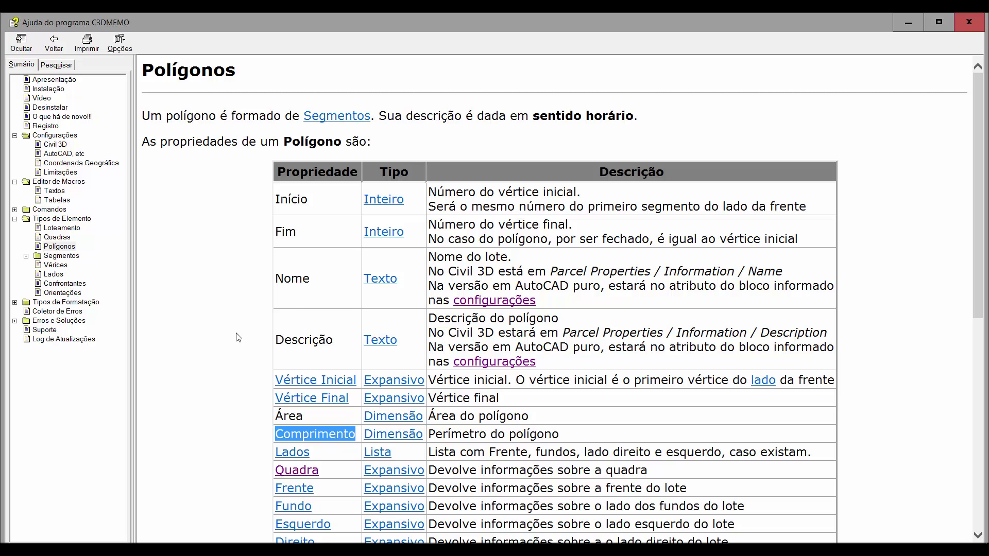
double_click(290, 279)
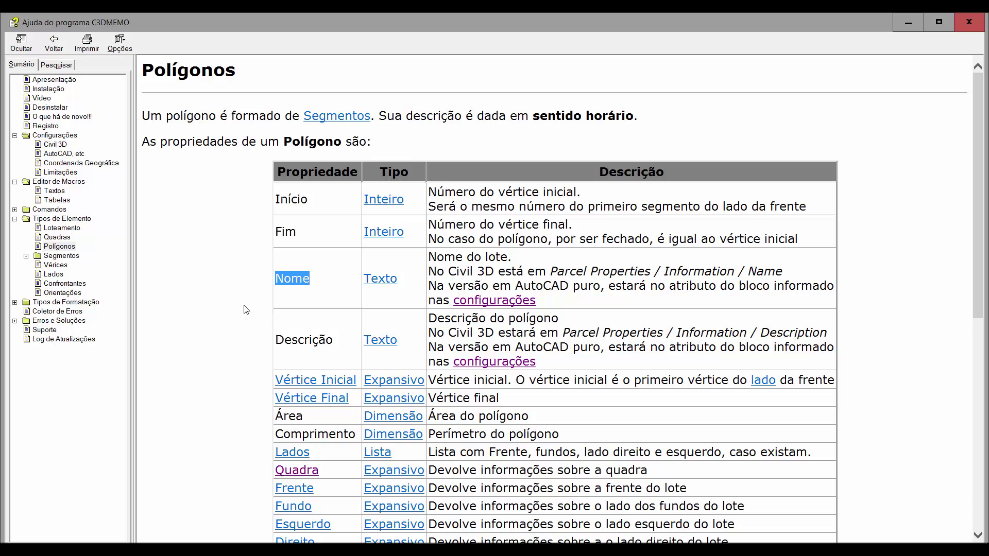
- Open the Texto type of the Nome property and examine its formatting options, from Minísculo to Como escrito
left_click(383, 284)
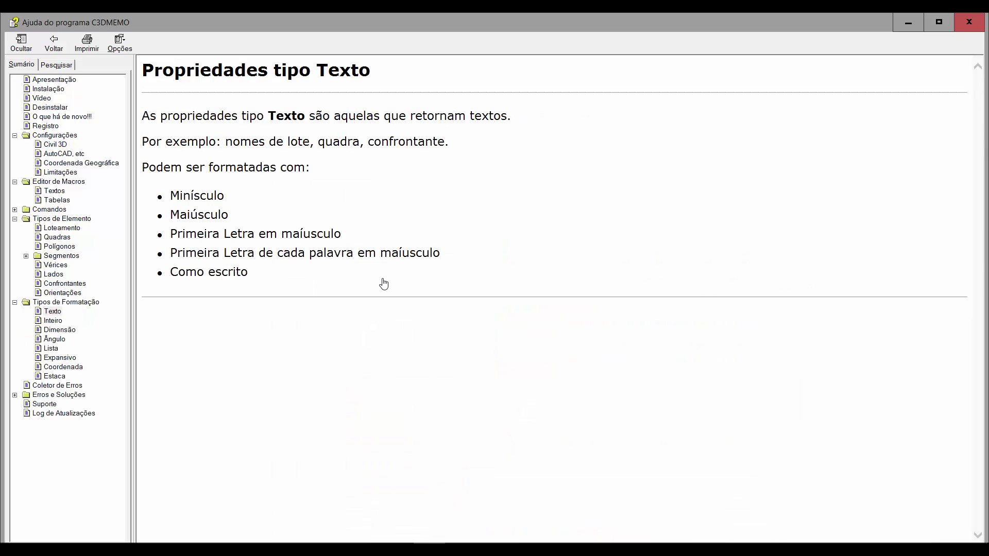
double_click(197, 196)
left_click_drag(187, 215, 198, 214)
left_click_drag(171, 267, 247, 273)
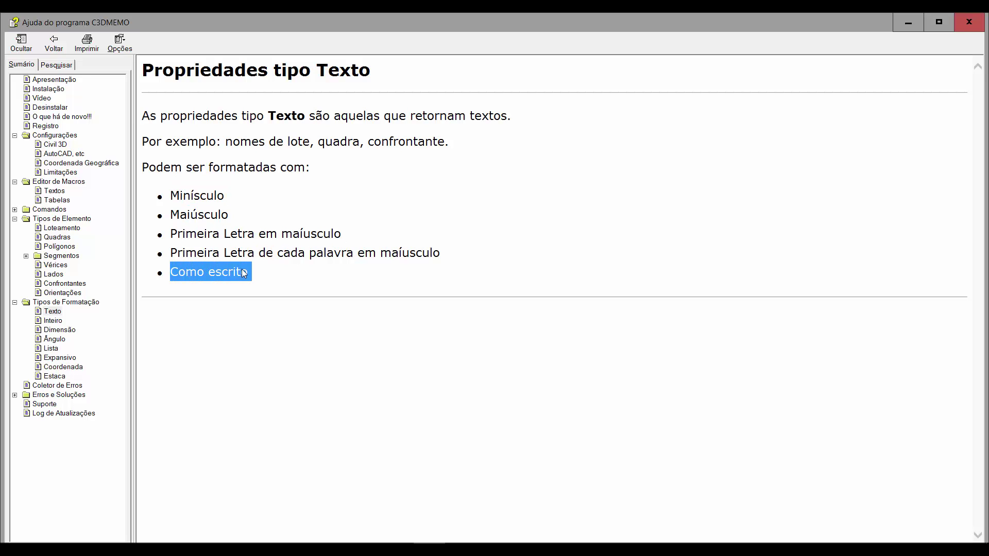
- Return to the Polígonos page and review the remaining polygon properties and their types
left_click(53, 42)
scroll(519, 128, "down", 4)
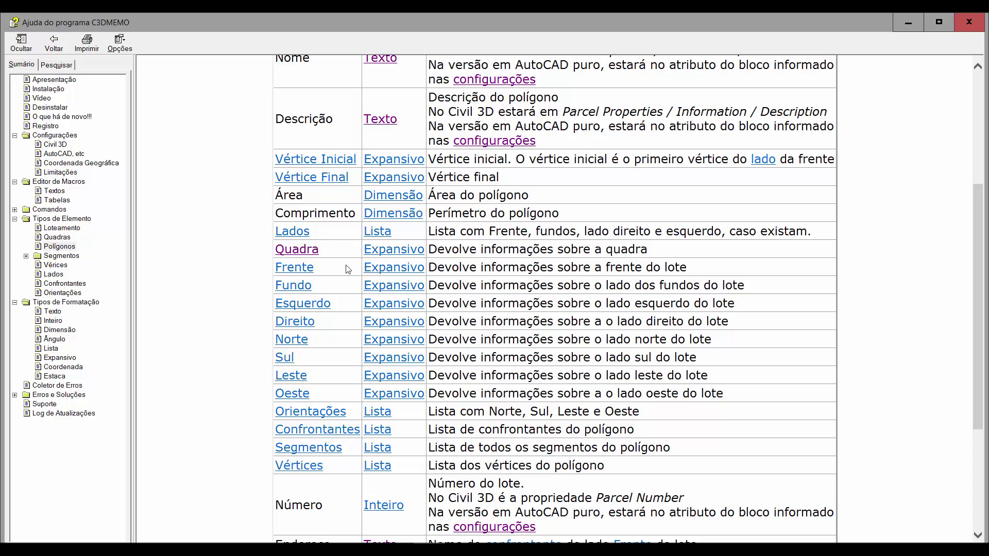
scroll(319, 355, "down", 2)
scroll(311, 314, "up", 3)
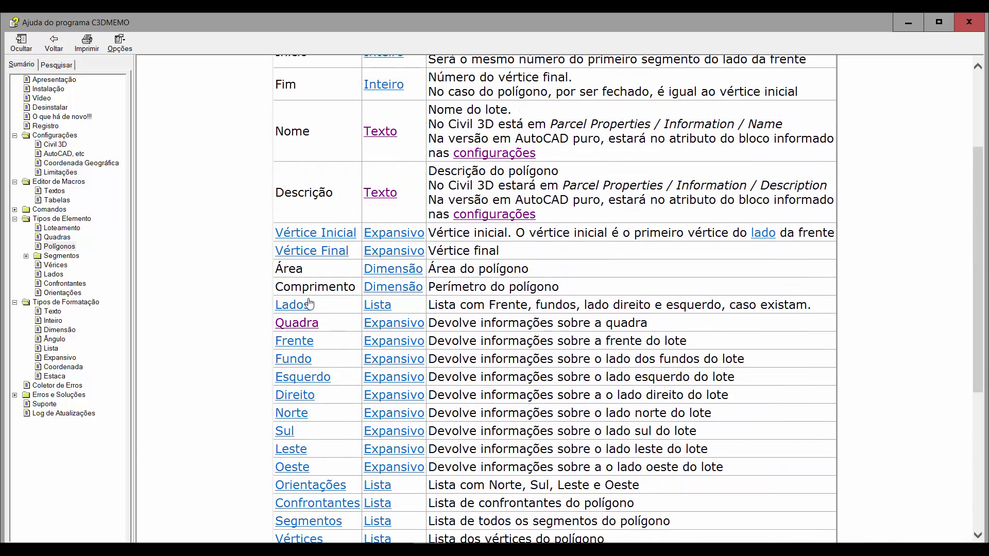
- Open the Dimensão type of the Área property and examine its Numeral, Por extenso and Unidade de medida formatting options
double_click(292, 269)
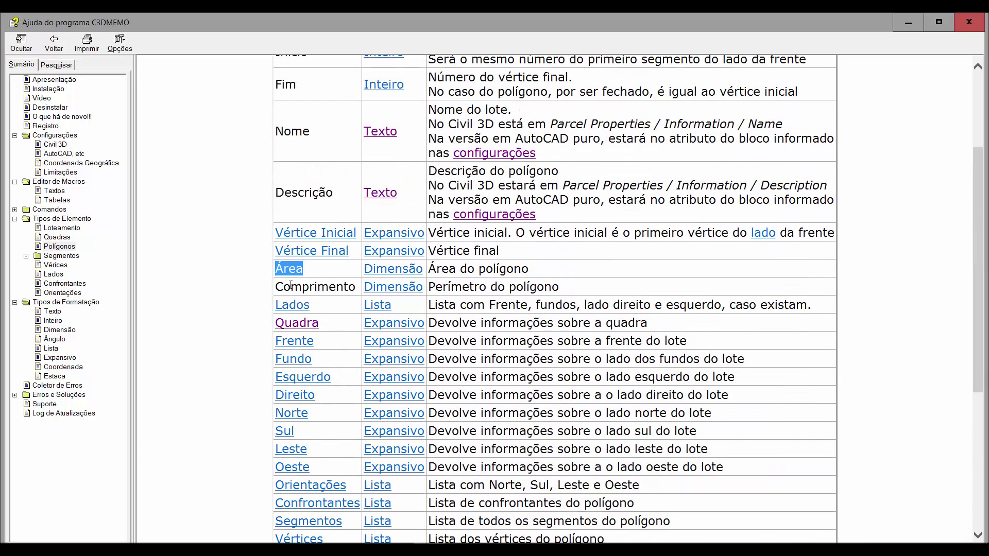
left_click(389, 270)
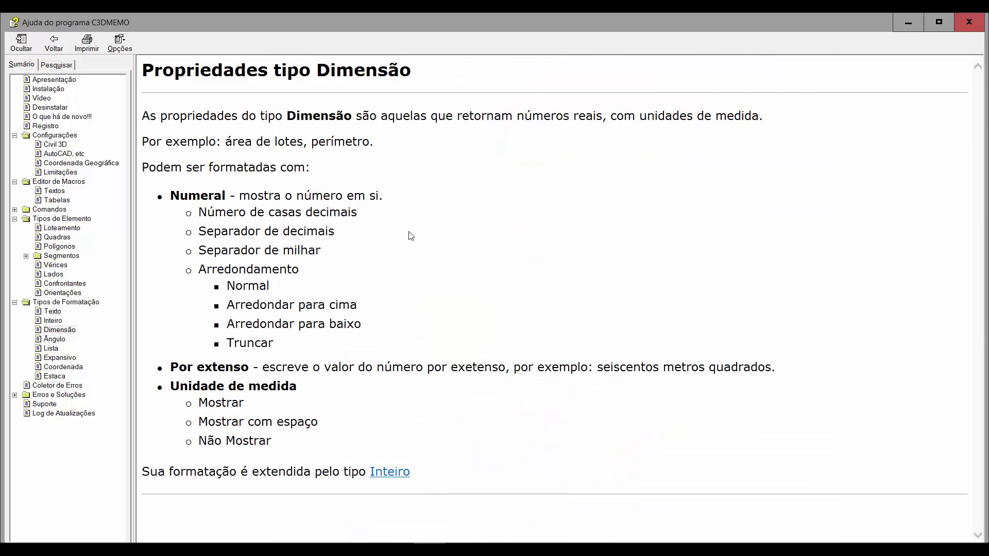
left_click_drag(171, 196, 227, 198)
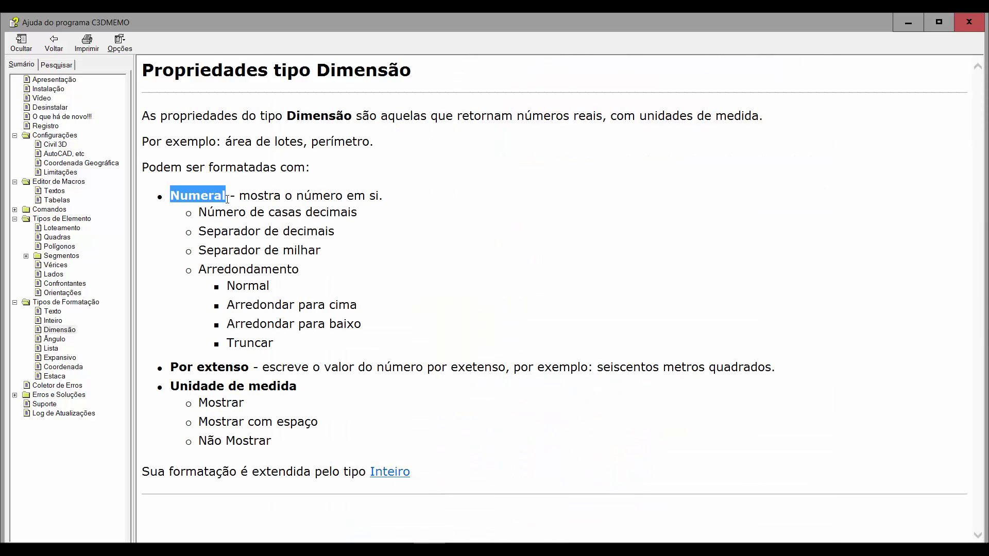
left_click_drag(170, 366, 252, 367)
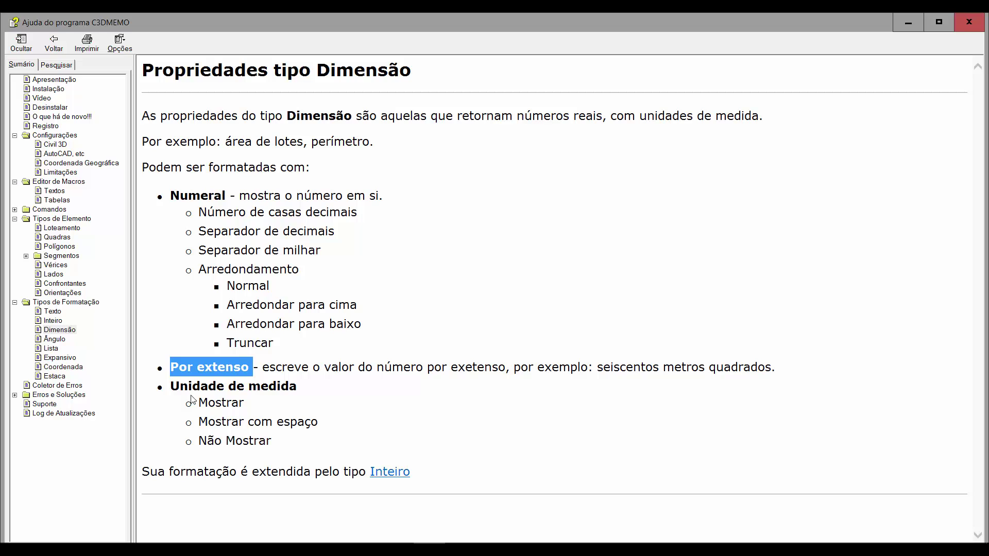
left_click_drag(171, 386, 301, 387)
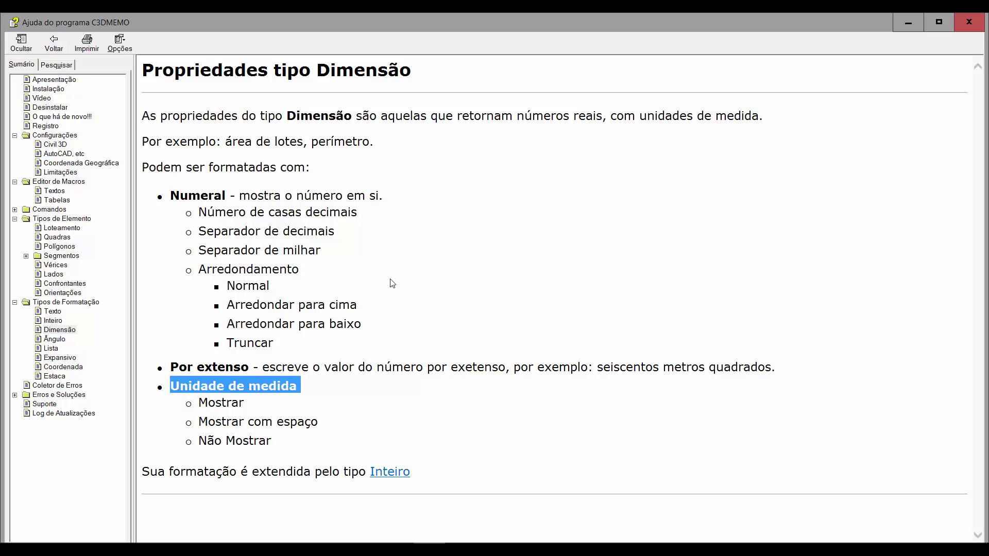
double_click(187, 195)
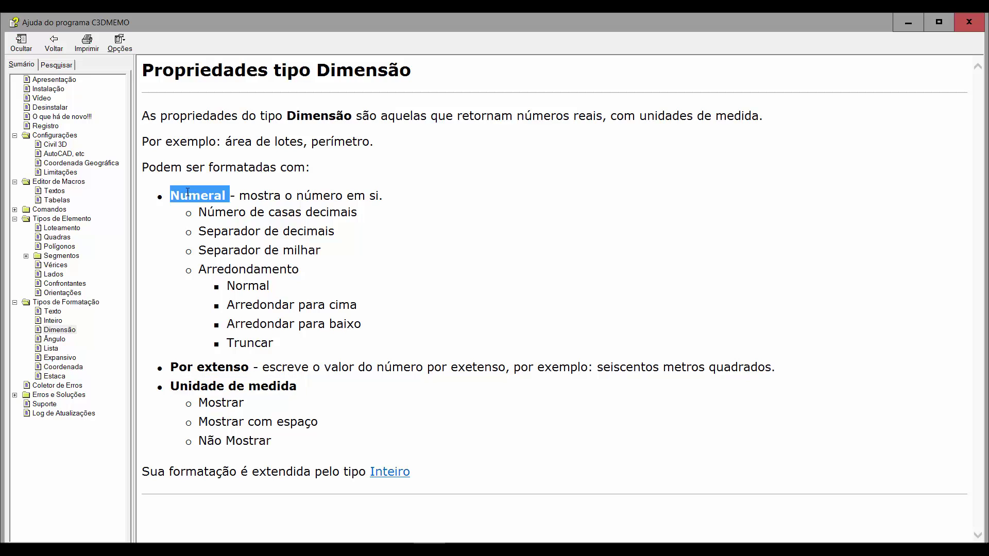
- Open the linked Inteiro type, highlight its Numeral and Por extenso options, and return to the Polígonos property table
left_click(403, 480)
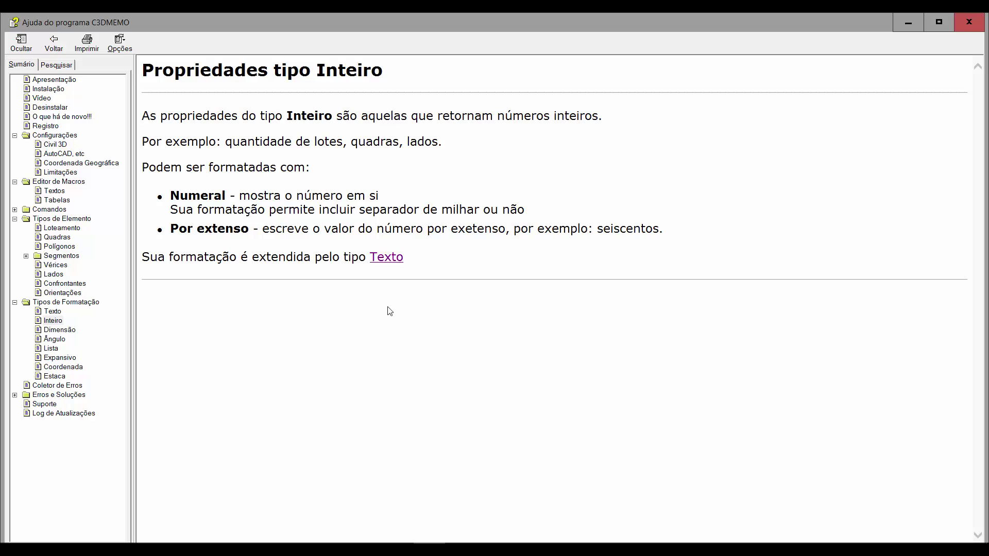
left_click_drag(173, 198, 316, 210)
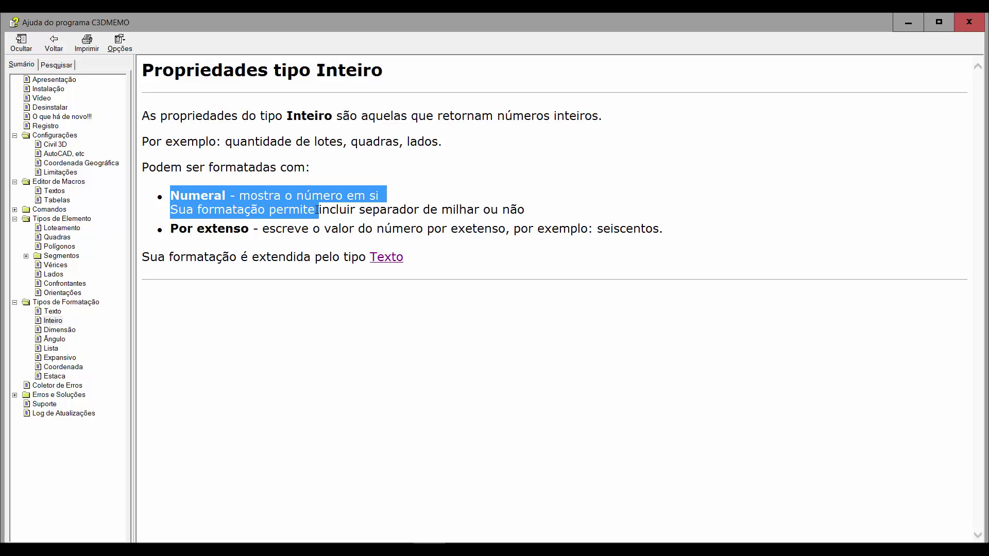
left_click_drag(171, 229, 426, 230)
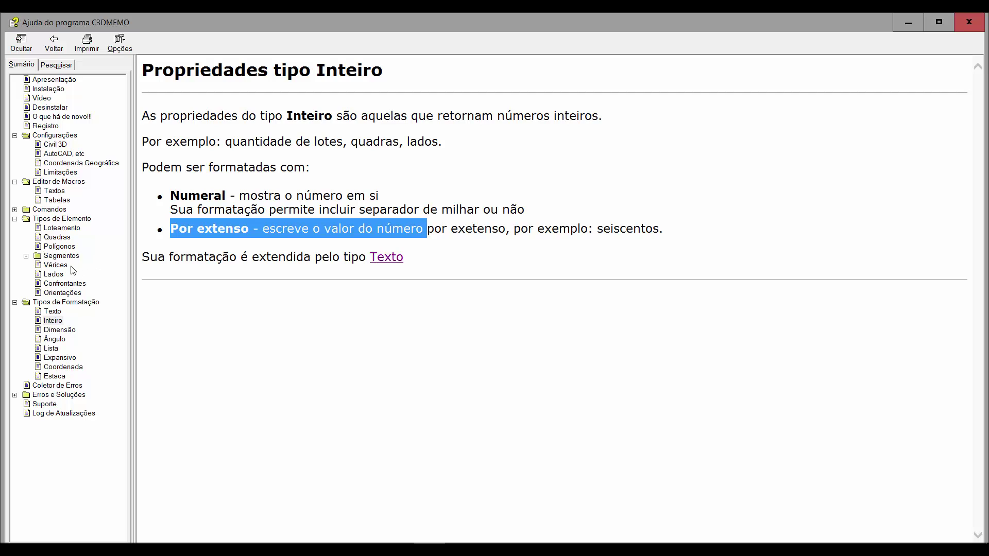
left_click(62, 246)
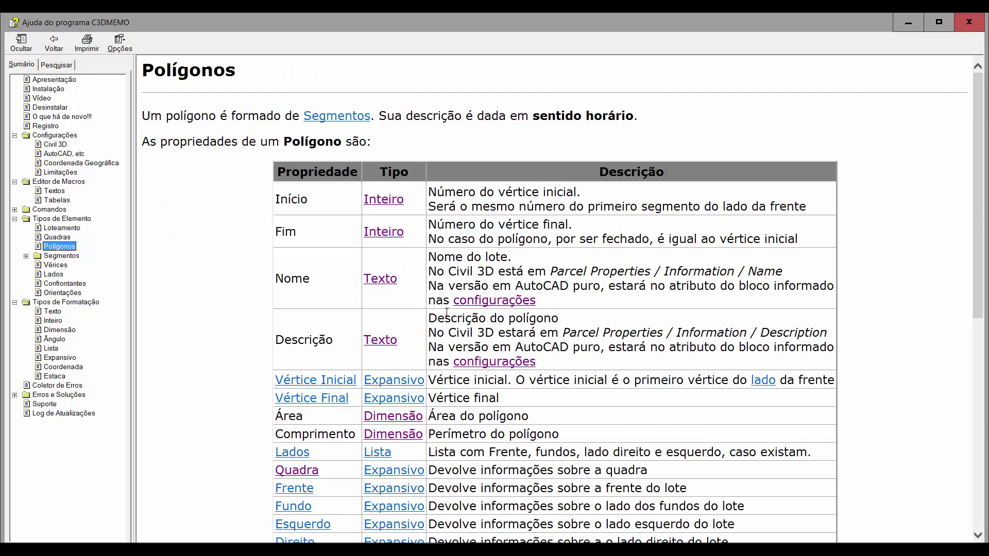
scroll(328, 162, "down", 4)
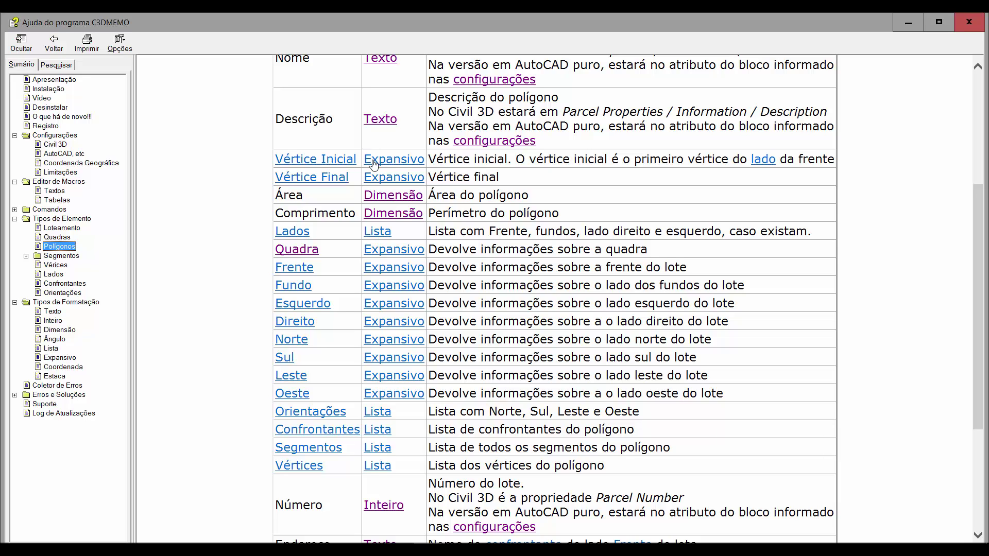
- Review the Editor de Macros and Textos pages, enlarge the Segmentos macro example image, and return to the Polígonos table
left_click(66, 183)
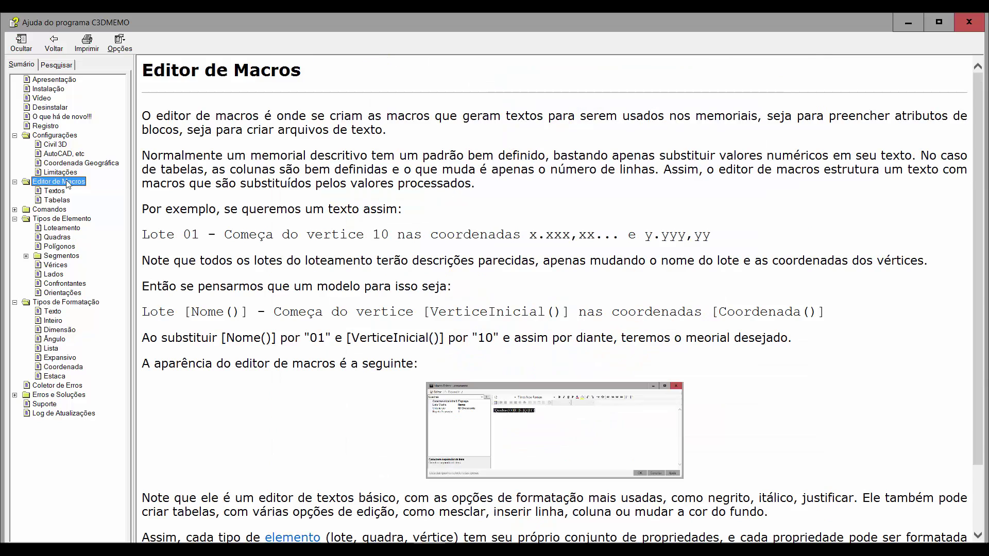
scroll(316, 287, "down", 3)
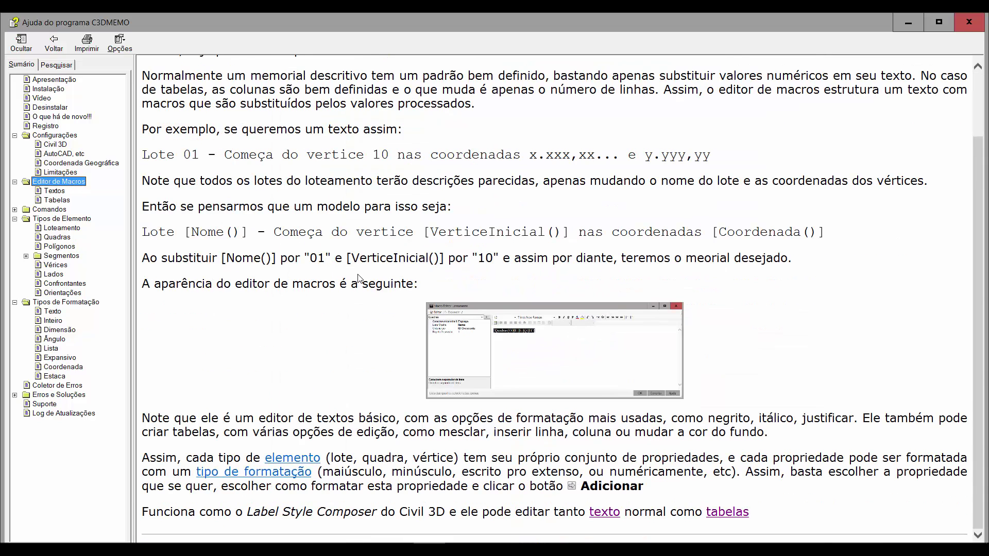
left_click(50, 192)
scroll(560, 351, "down", 20)
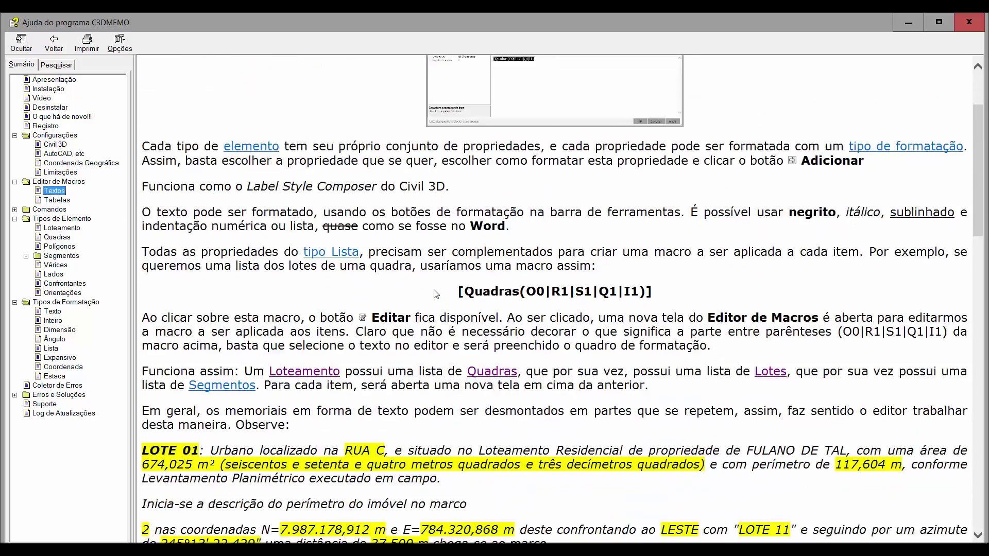
scroll(489, 273, "down", 3)
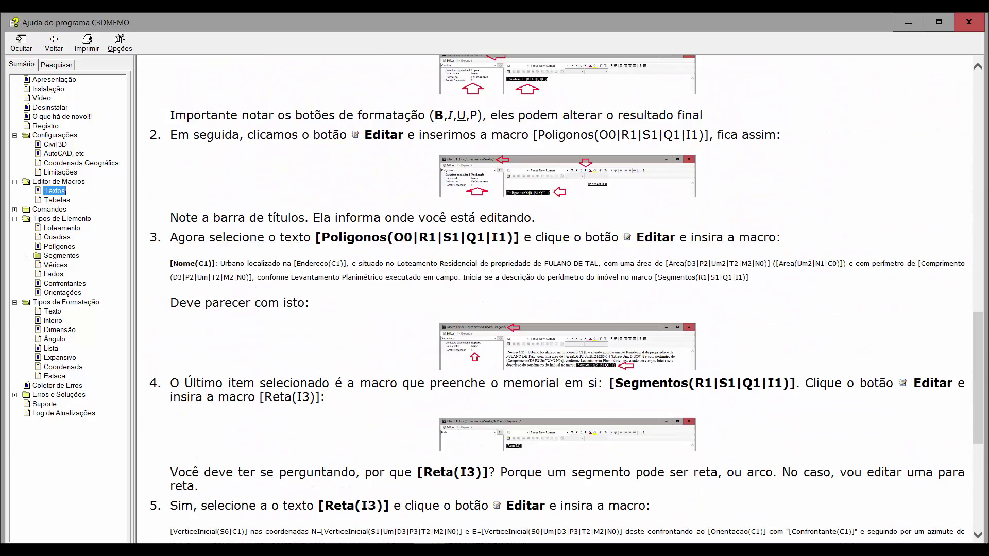
left_click(503, 357)
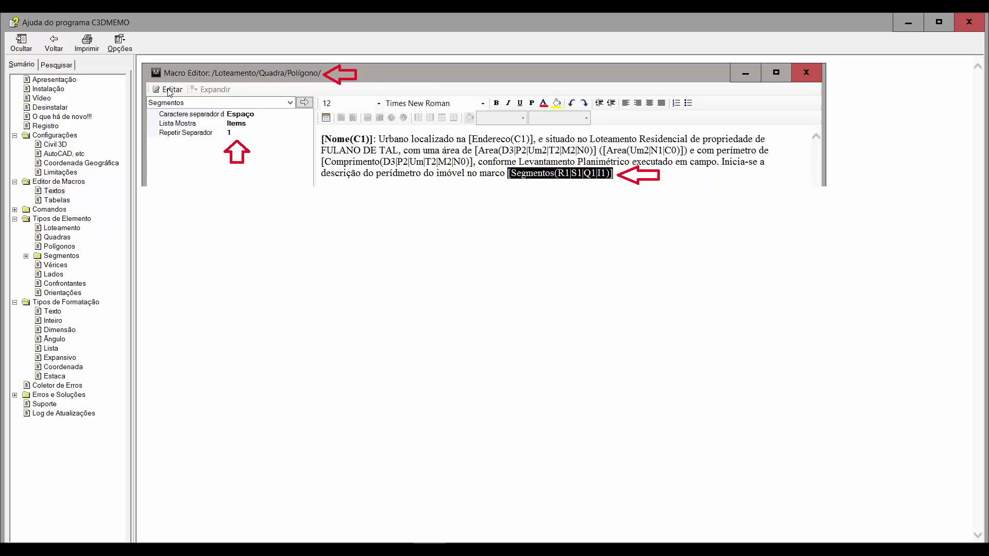
left_click(57, 49)
left_click(57, 50)
left_click(58, 49)
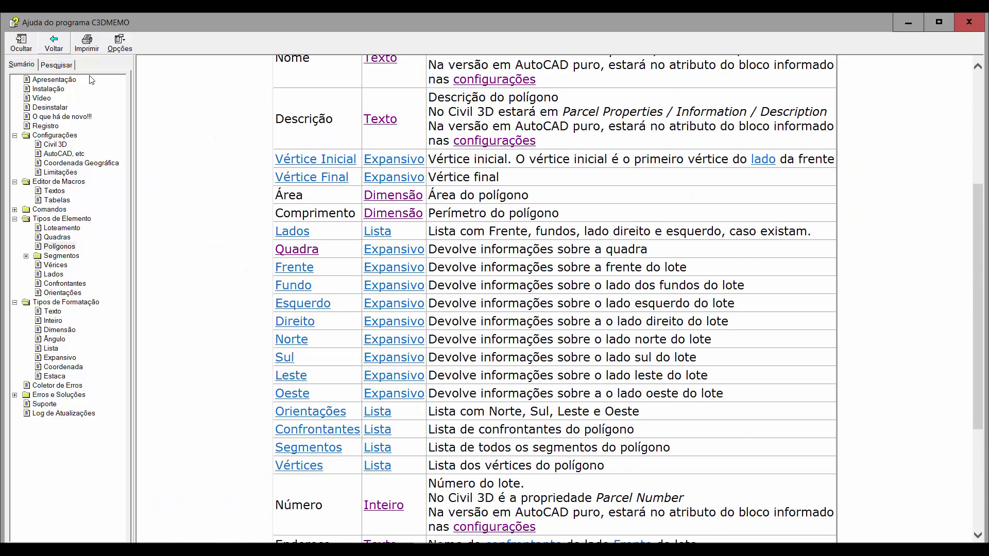
- Open the Expansivo type from the Polígonos table and highlight "para mostrar outras" in its definition
left_click(381, 251)
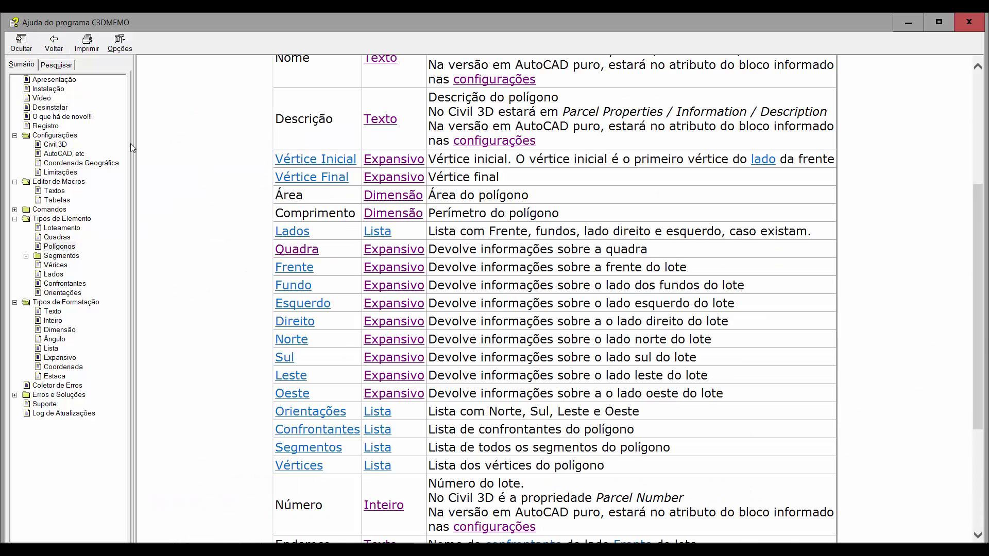
left_click(54, 44)
left_click(390, 160)
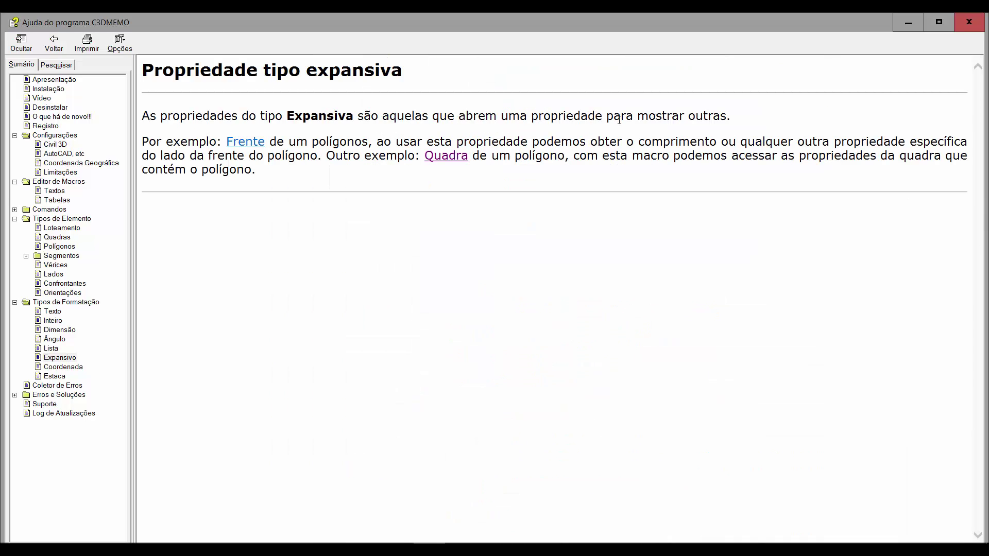
left_click_drag(726, 114, 606, 114)
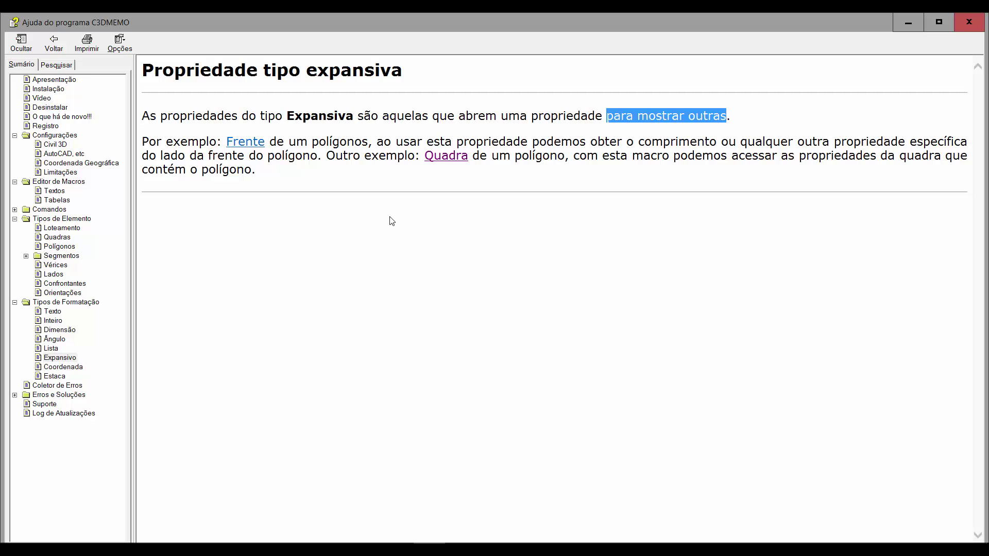
- Open the Vértice page through the polygon's Vértice Inicial property and highlight its ID and Contador properties
left_click(63, 265)
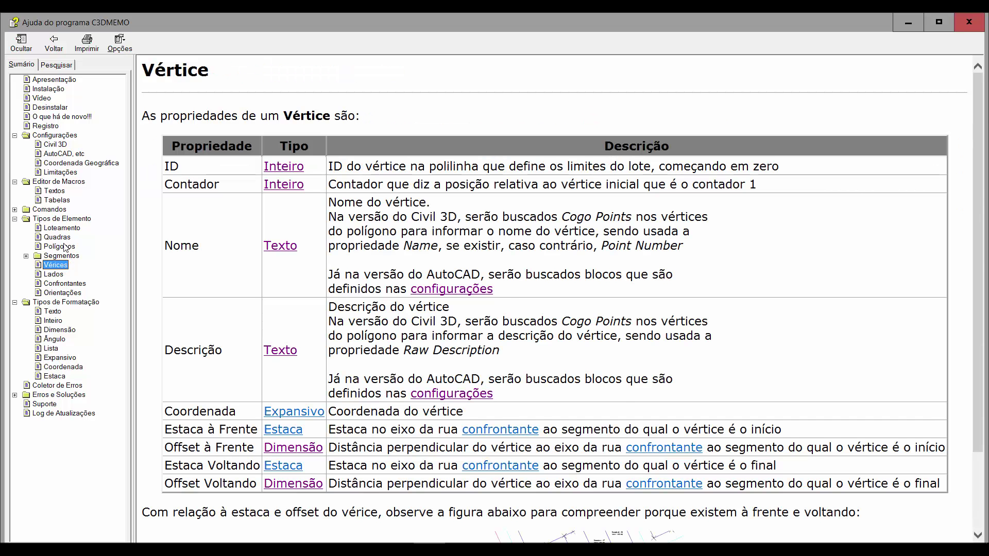
left_click(64, 247)
scroll(333, 296, "down", 3)
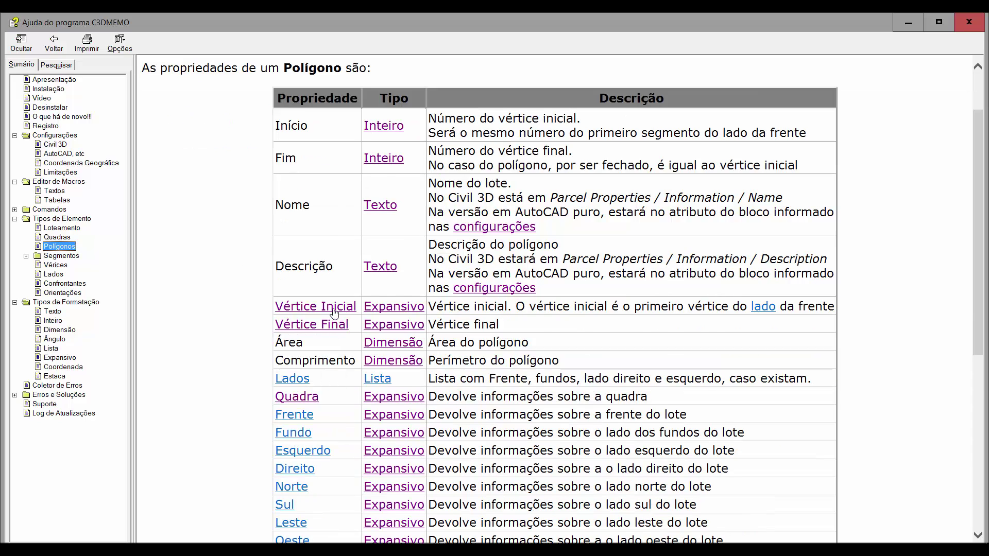
left_click(333, 309)
scroll(260, 236, "down", 3)
scroll(177, 155, "up", 2)
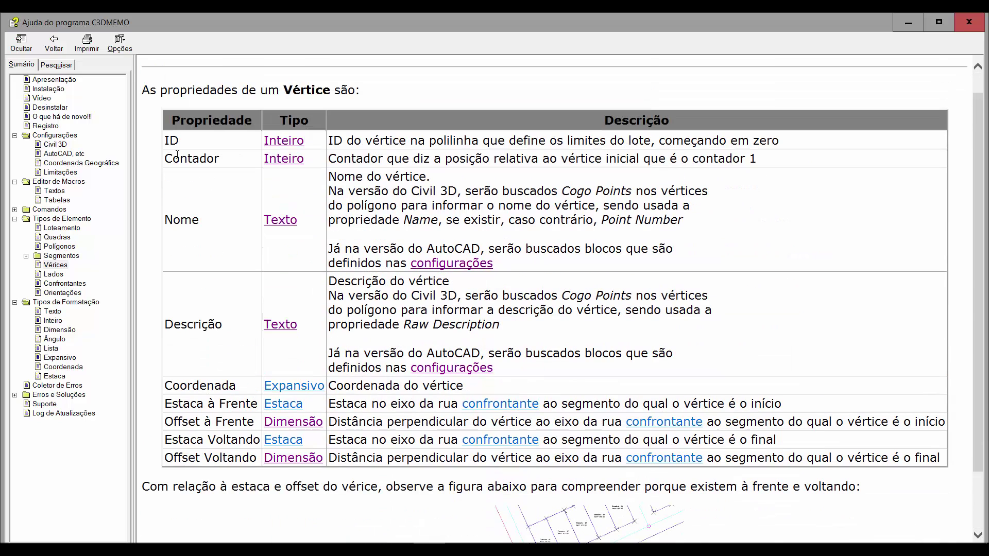
left_click_drag(166, 142, 183, 146)
double_click(198, 164)
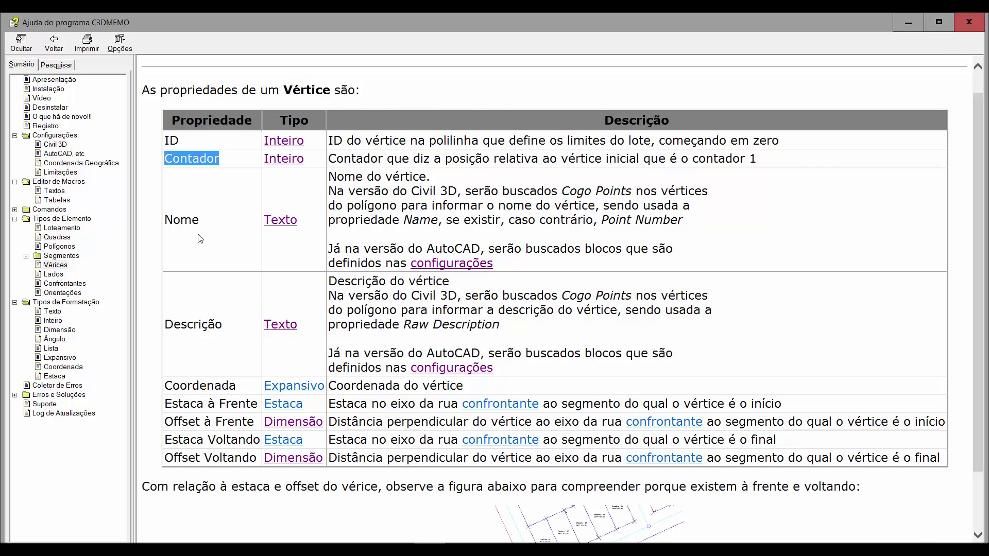
- Enlarge the station and offset figure on the Vértice page, examine it, and return to the property table
scroll(200, 238, "down", 3)
left_click(556, 489)
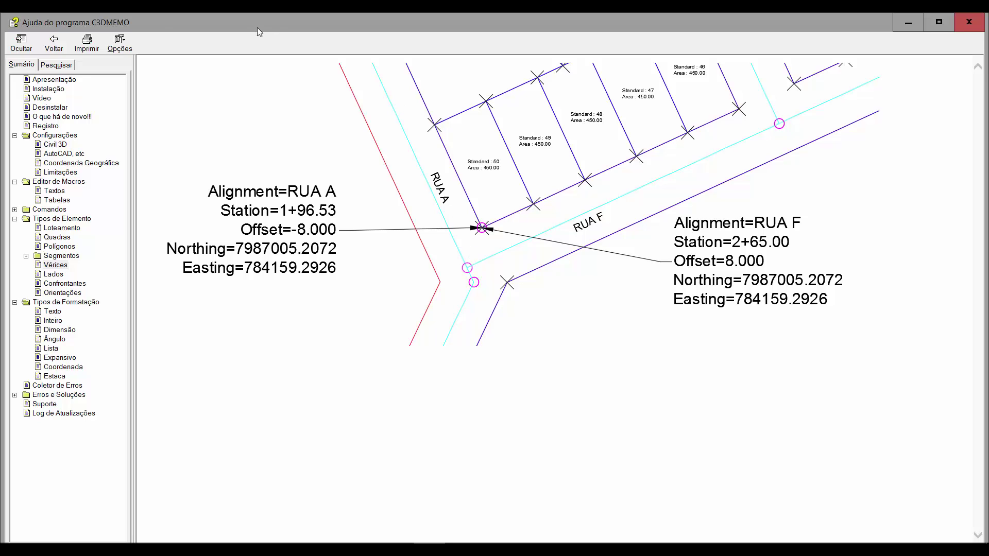
left_click(54, 41)
scroll(183, 159, "up", 2)
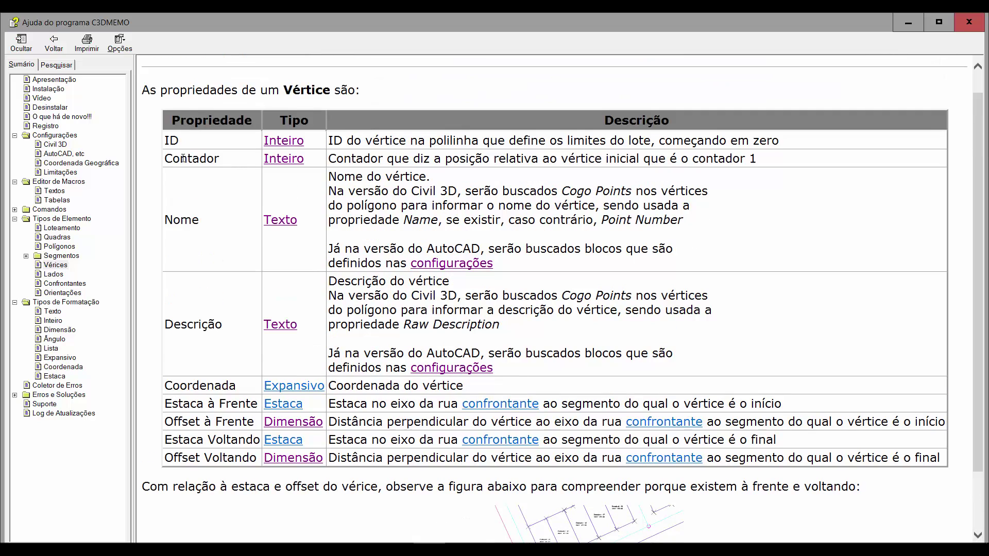
- Highlight the vertex properties Contador, Nome and Estaca à Frente, and compare them with the enlarged station and offset figure
double_click(183, 159)
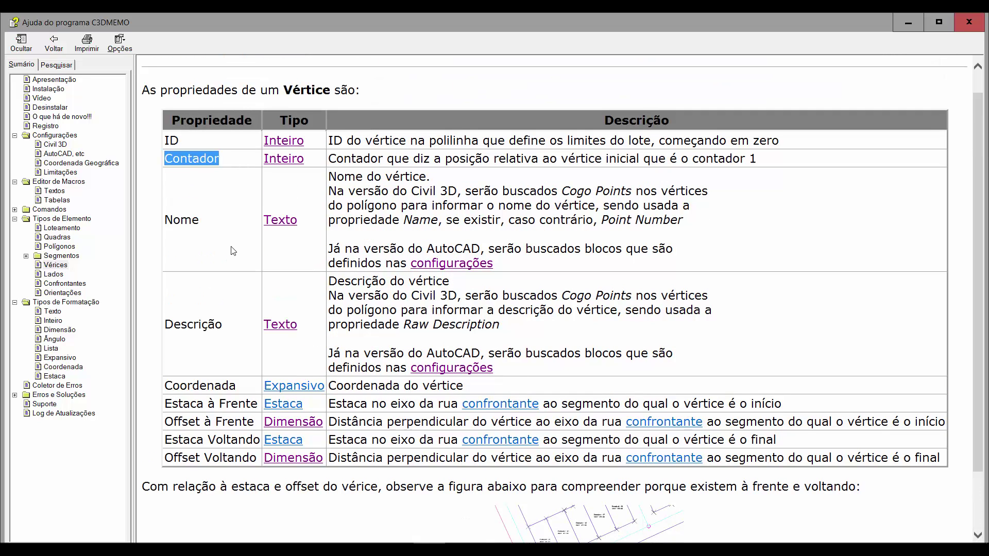
double_click(189, 221)
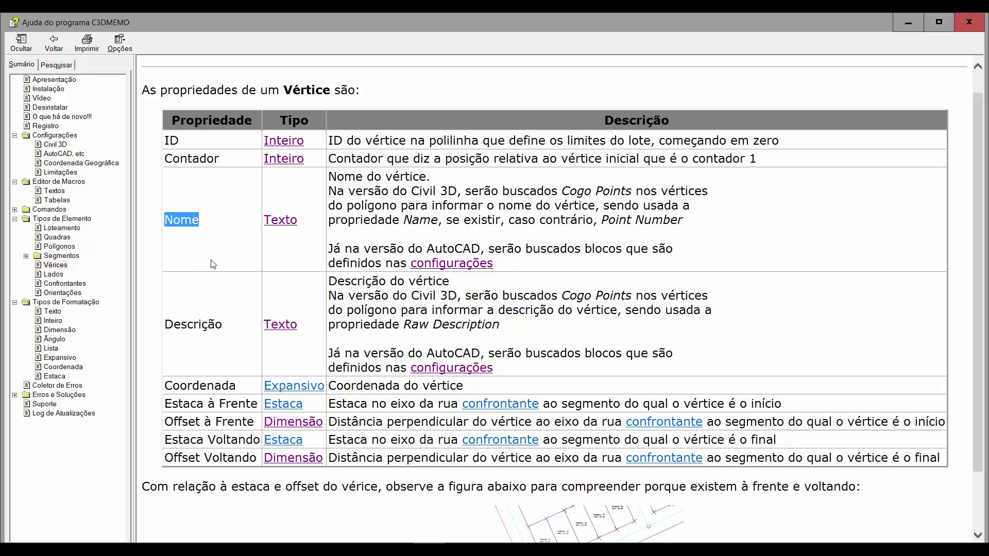
scroll(201, 264, "down", 3)
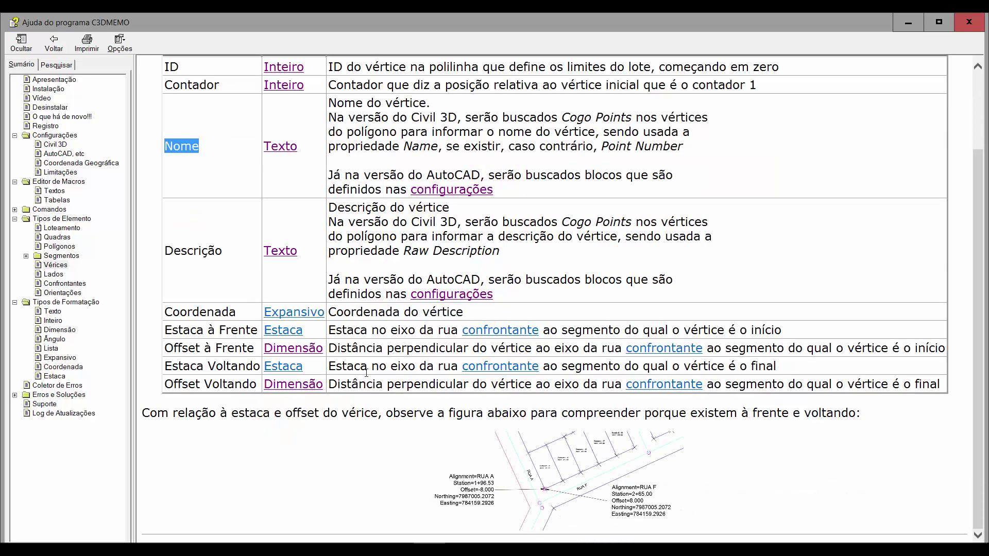
triple_click(171, 329)
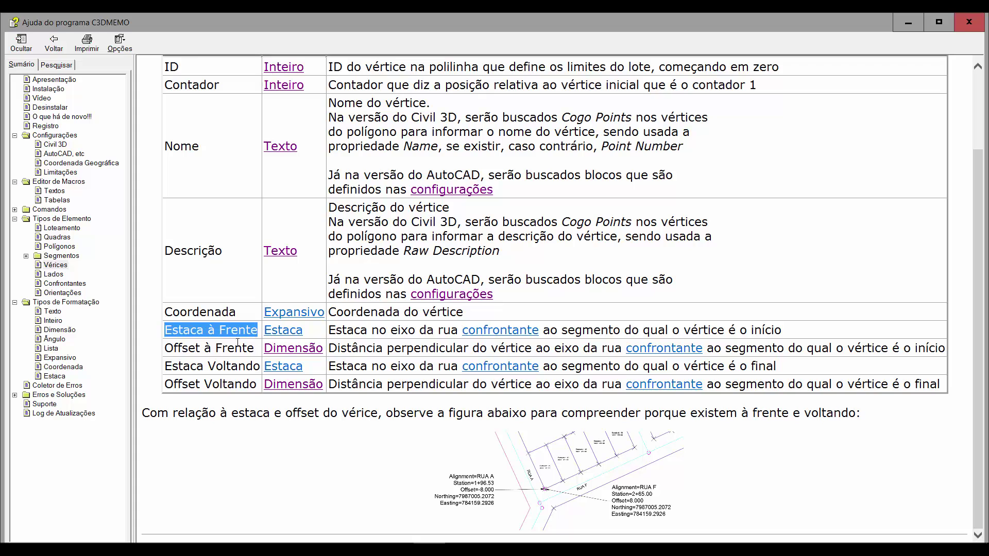
left_click(529, 494)
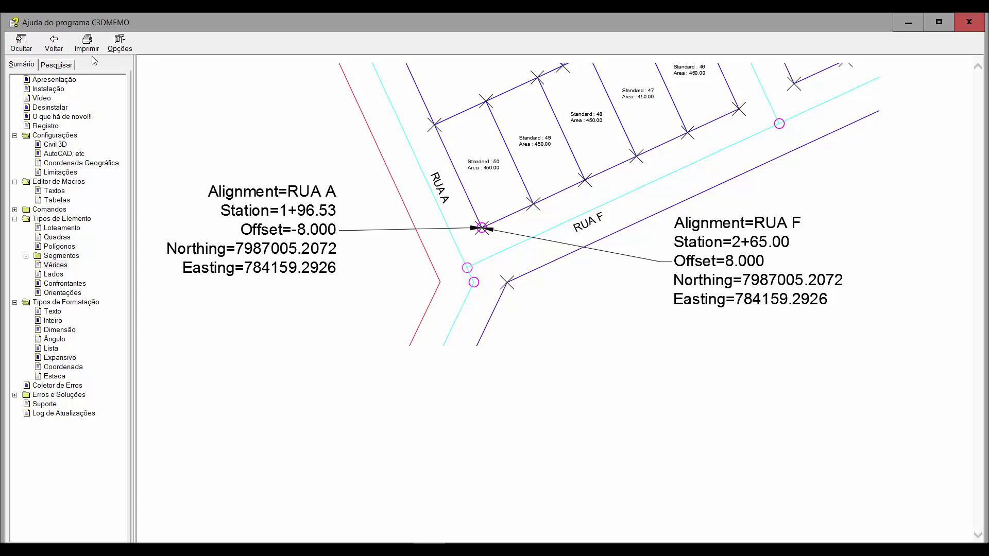
left_click(53, 41)
scroll(381, 227, "up", 3)
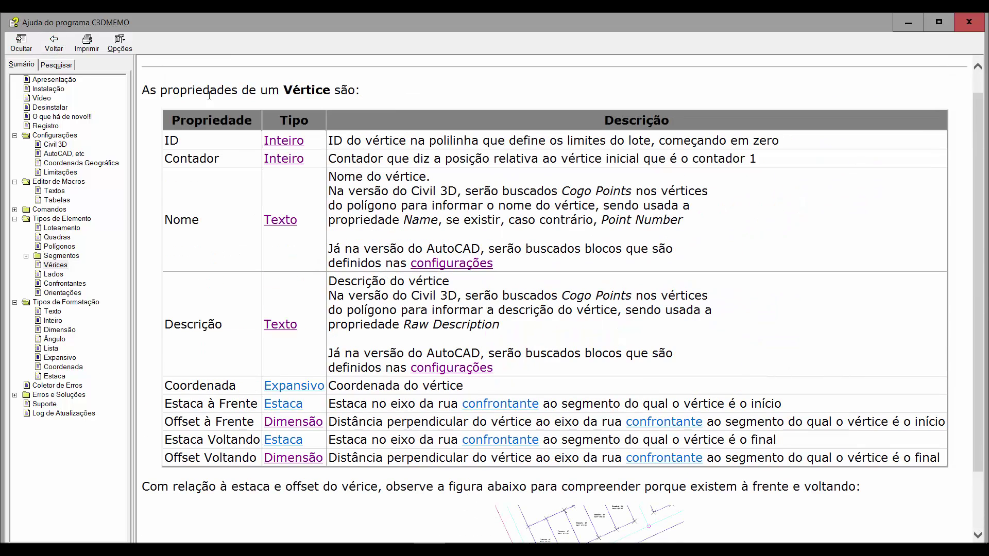
- Open the Lados page from the Tipos de Elementos overview and review the side definitions and property table
left_click(82, 218)
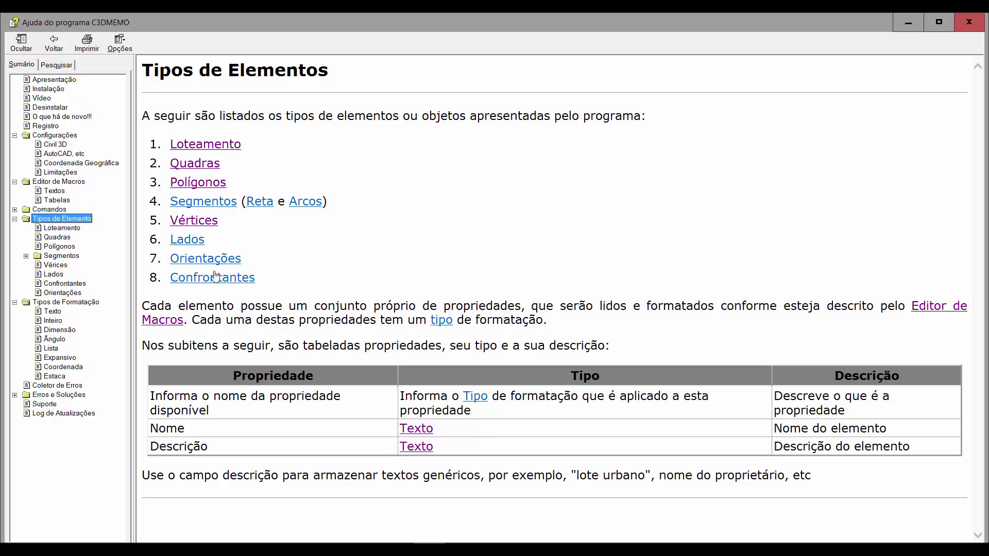
left_click(199, 241)
scroll(221, 288, "down", 6)
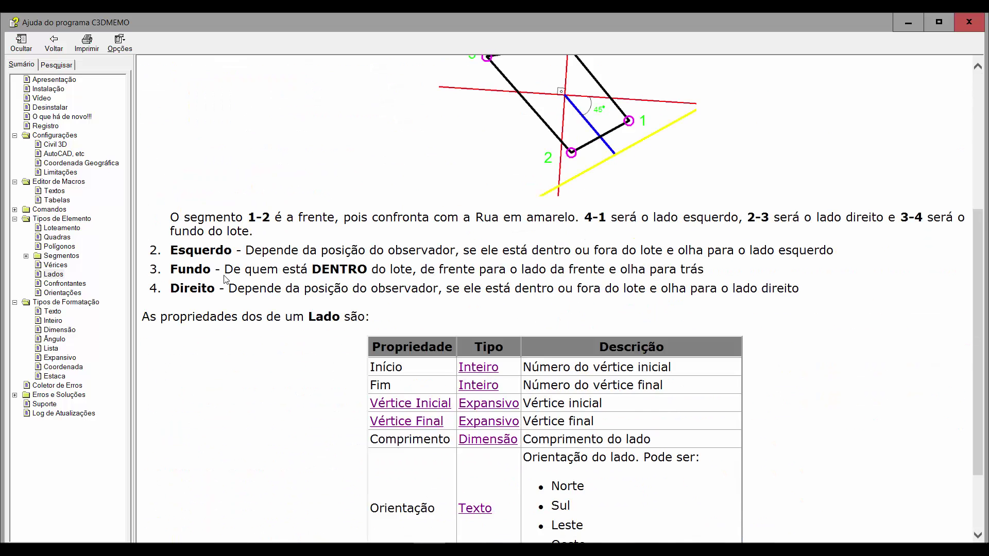
scroll(257, 304, "down", 1)
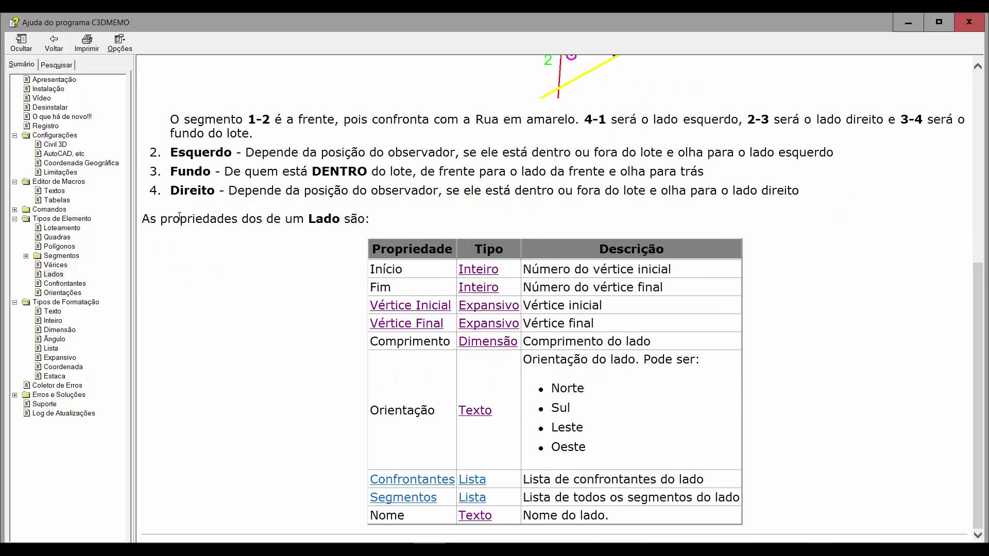
- Open the Orientações page from the Tipos de Elementos overview, review its figure and property table, and highlight Norte
scroll(247, 311, "up", 7)
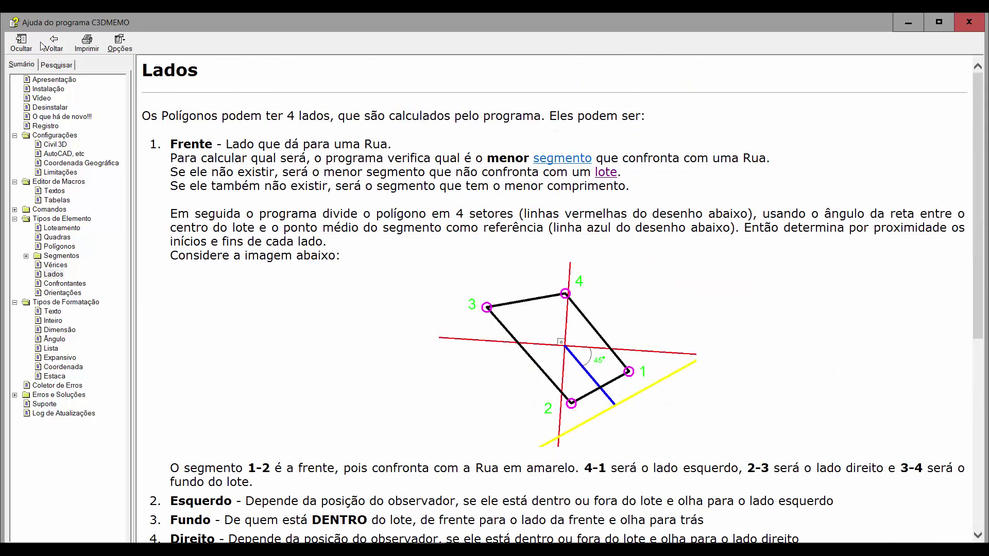
left_click(52, 42)
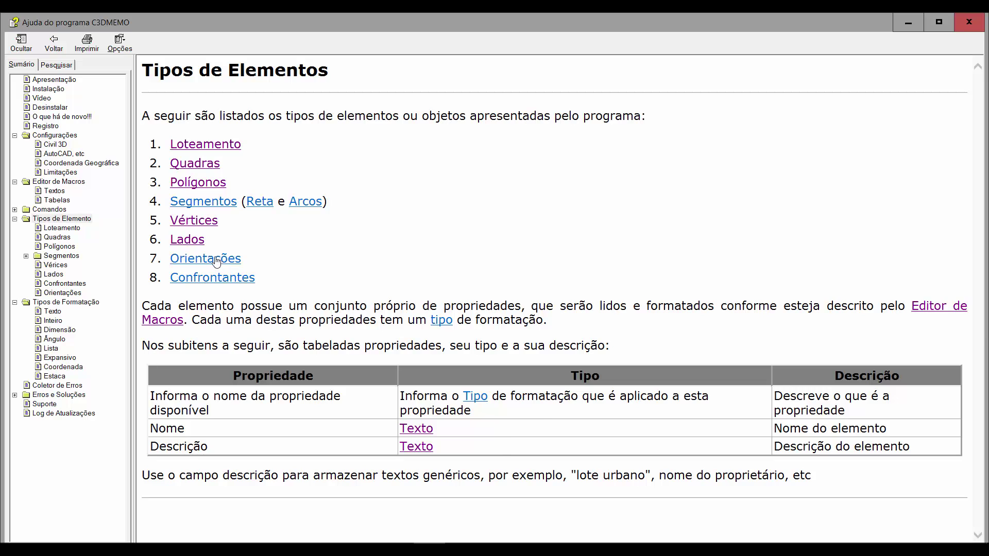
left_click(216, 260)
scroll(402, 247, "down", 6)
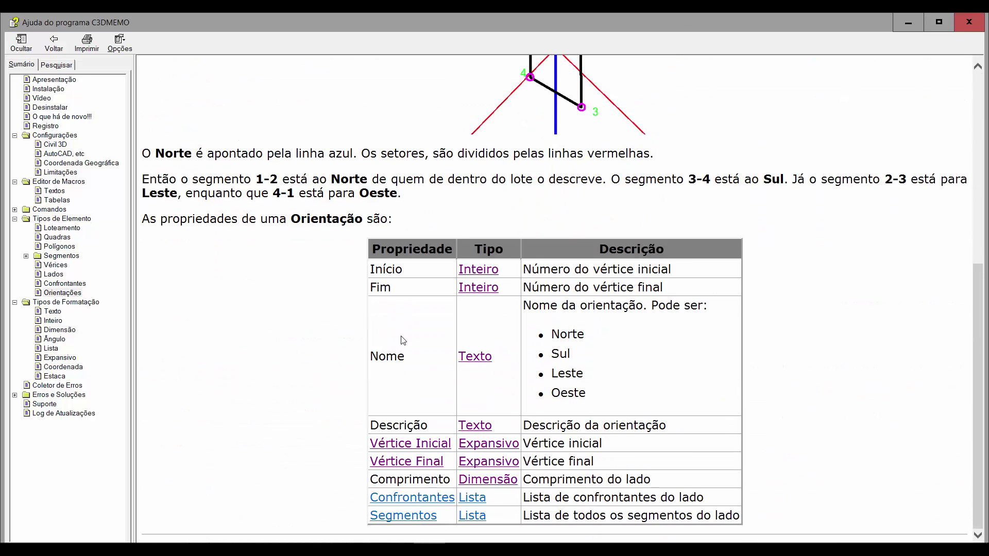
scroll(402, 335, "up", 6)
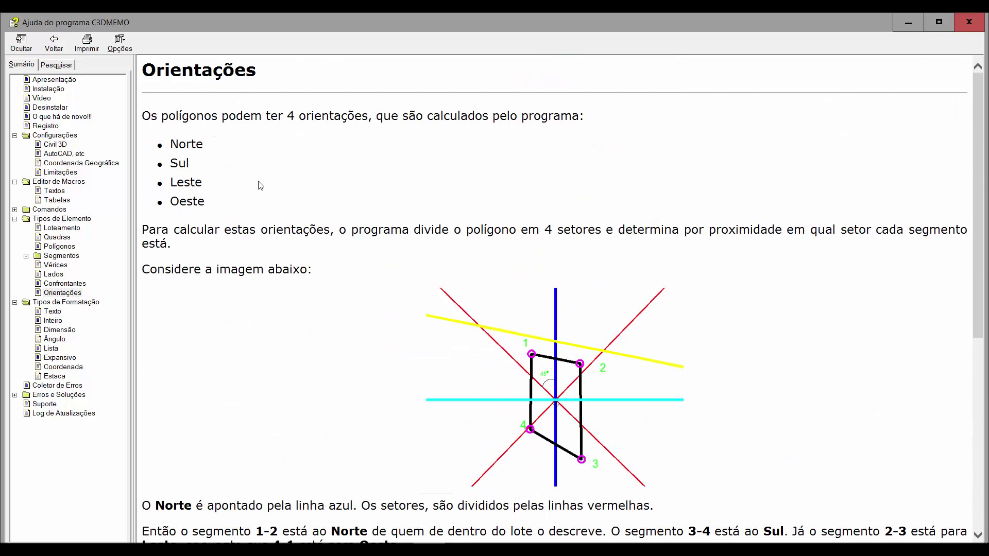
double_click(175, 145)
left_click(181, 178)
- Review the Confrontantes page from the element types overview and open the Civil 3D configuration page
left_click(54, 44)
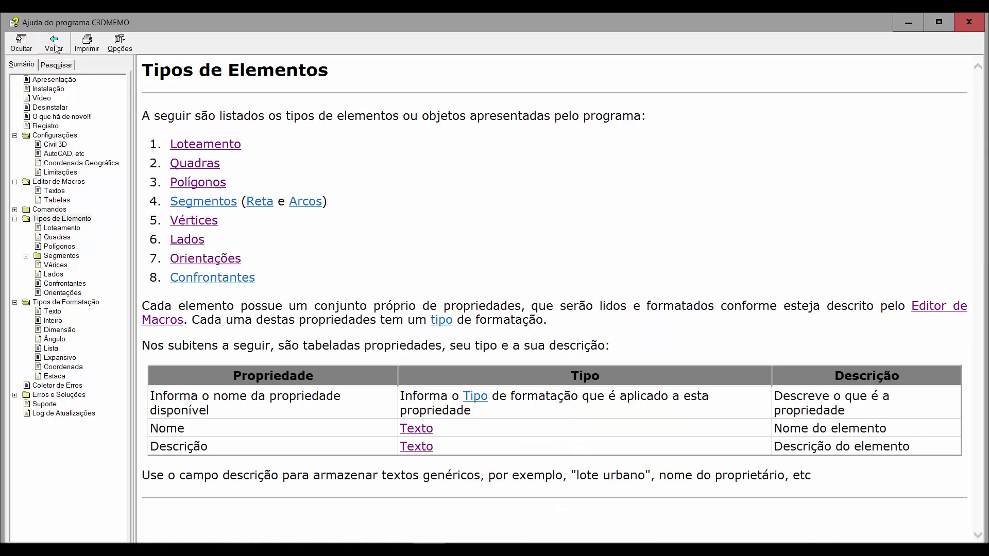
left_click(243, 280)
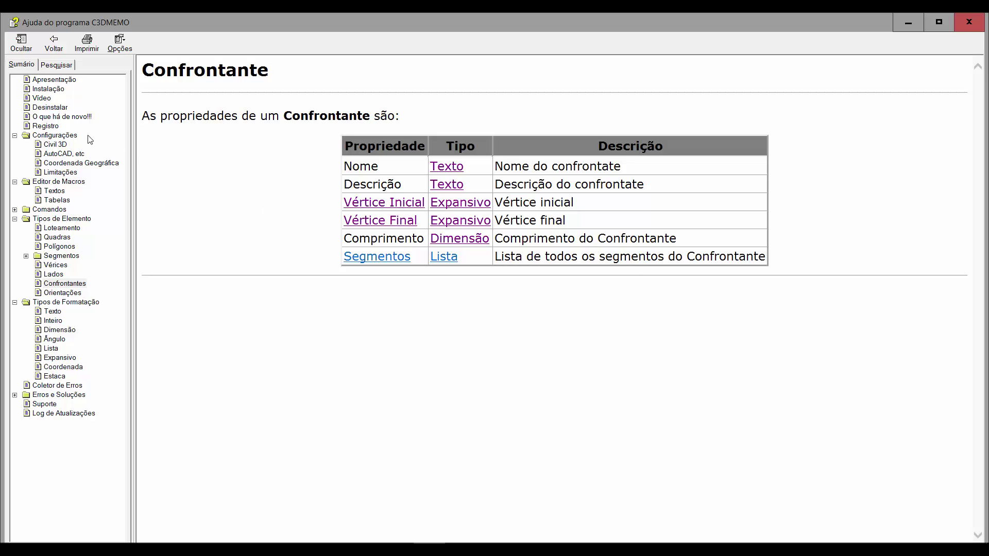
left_click(62, 145)
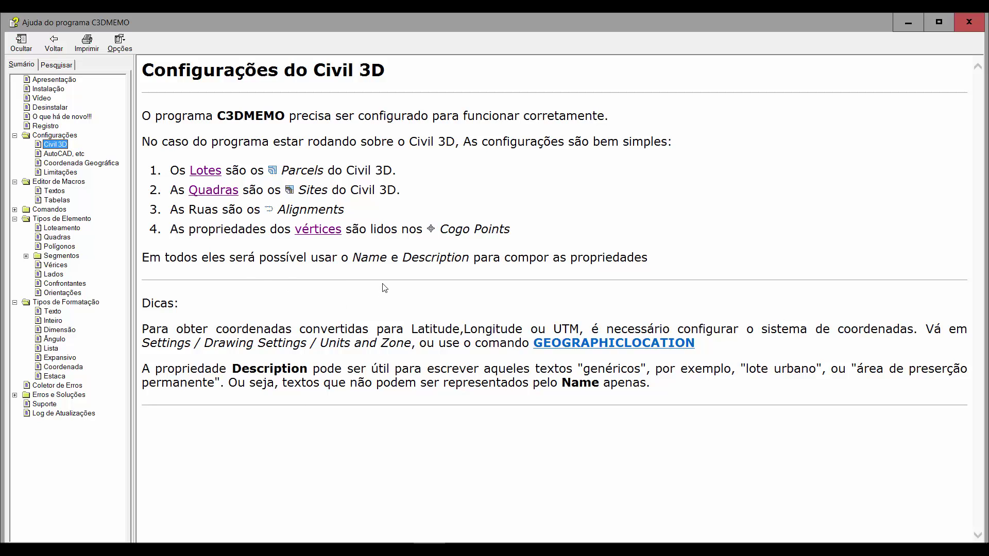
- Open the AutoCAD configuration page, enlarge its Opções do CADMEMO figure to examine it, and return to the page
left_click(62, 154)
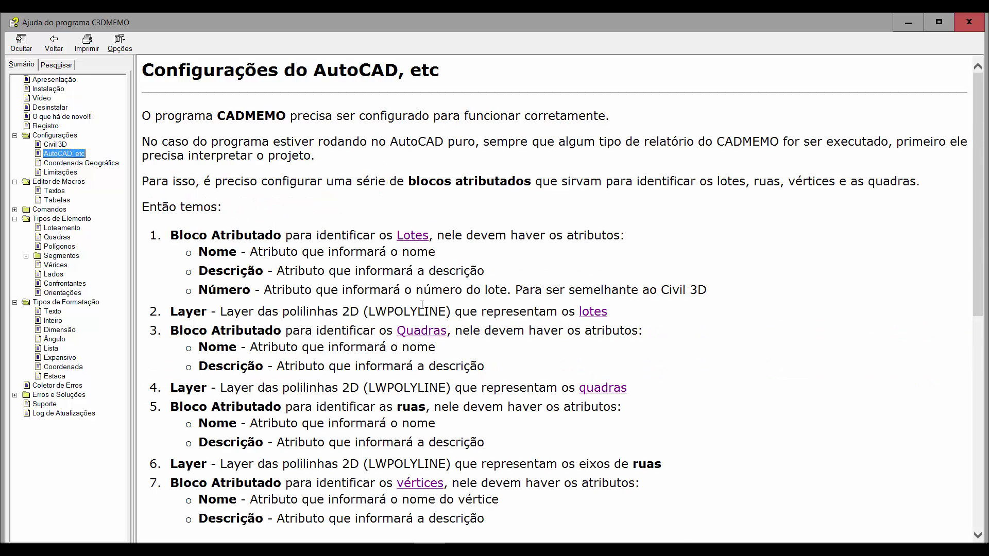
scroll(456, 280, "down", 10)
left_click(554, 267)
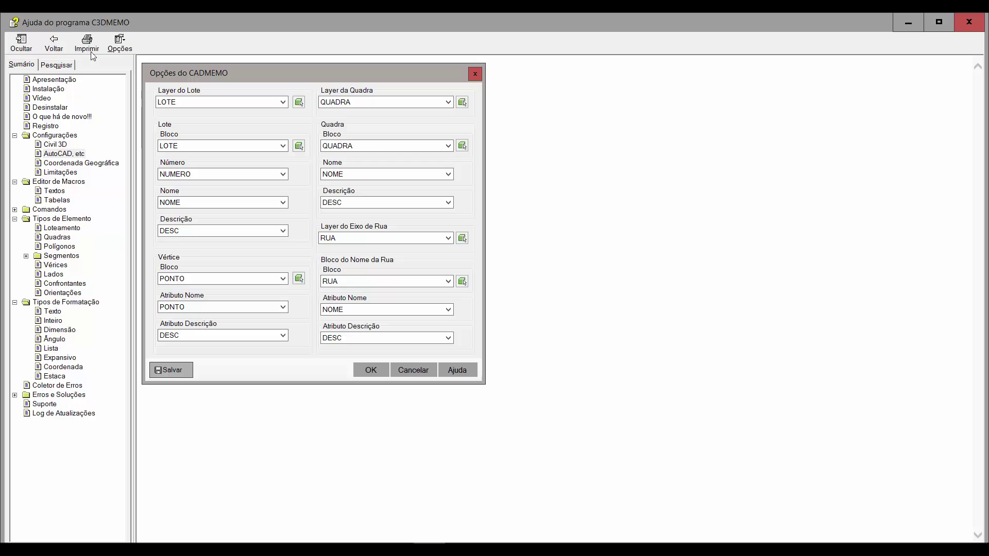
left_click(54, 44)
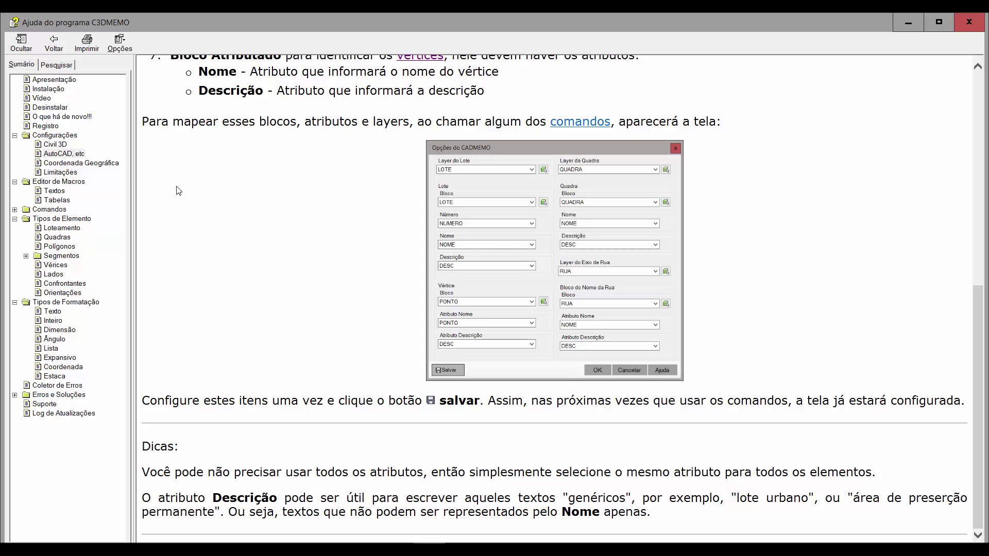
- Open the Coordenada Geográfica configuration page and highlight the words "AutoCAD ou Civil 3D"
left_click(98, 164)
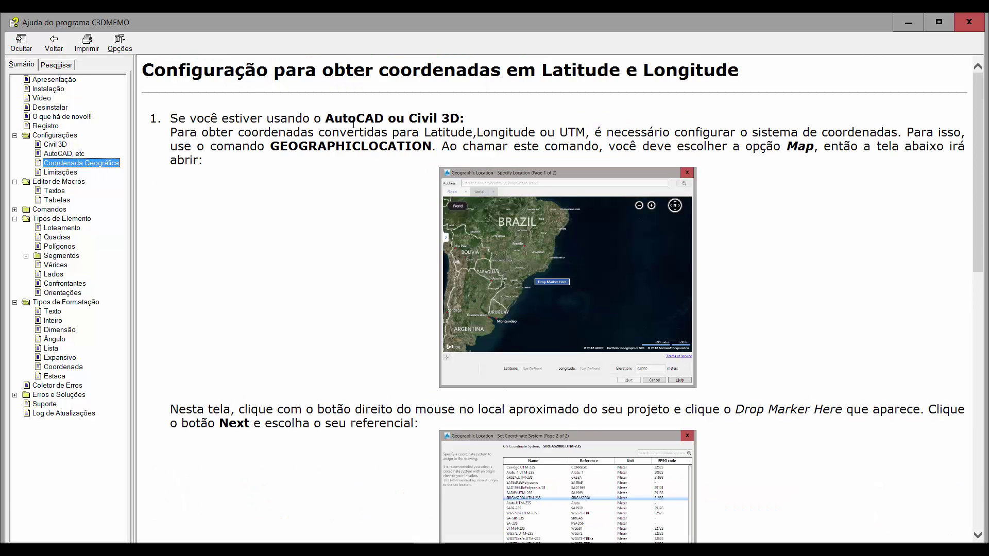
left_click_drag(321, 118, 461, 118)
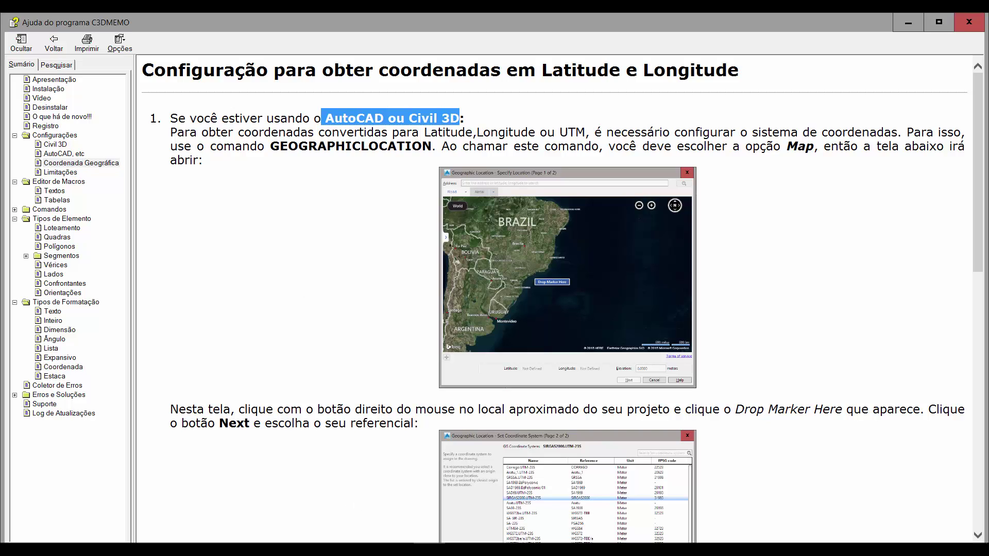
- Switch to the CADMEMO.dwg drawing in Civil 3D and inspect the attributes of the LOTE 11 block
left_click(340, 551)
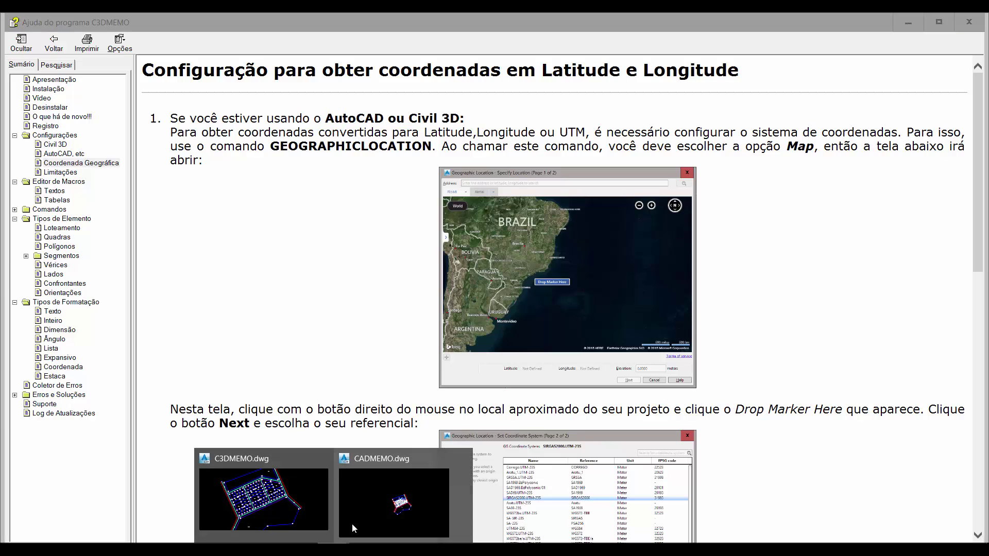
left_click(370, 499)
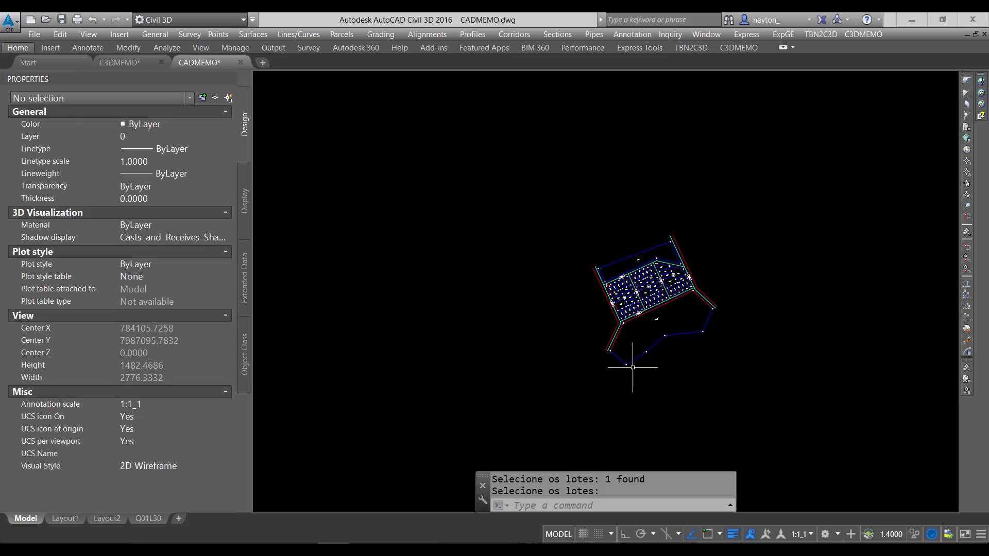
scroll(632, 364, "up", 5)
scroll(627, 300, "up", 2)
left_click(569, 227)
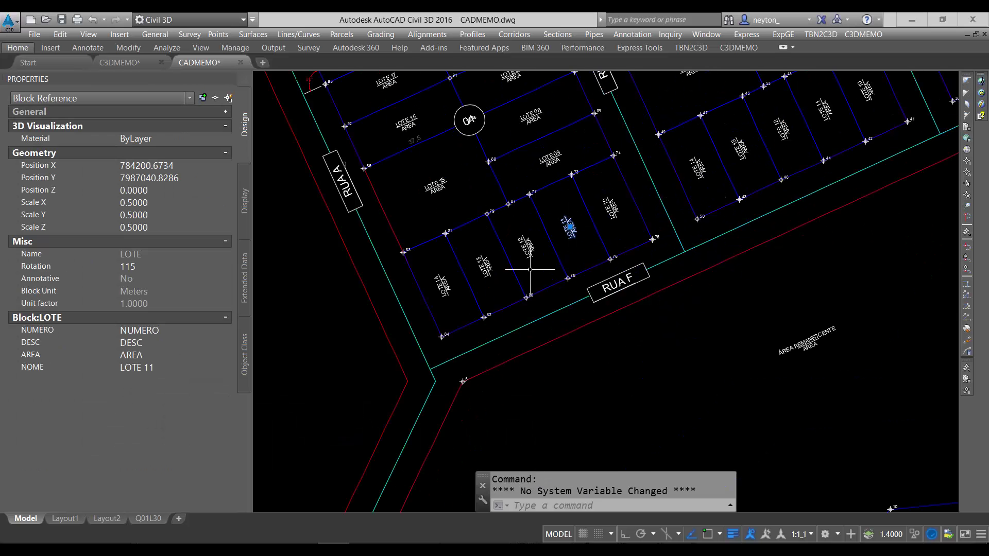
key("Escape")
scroll(567, 278, "up", 6)
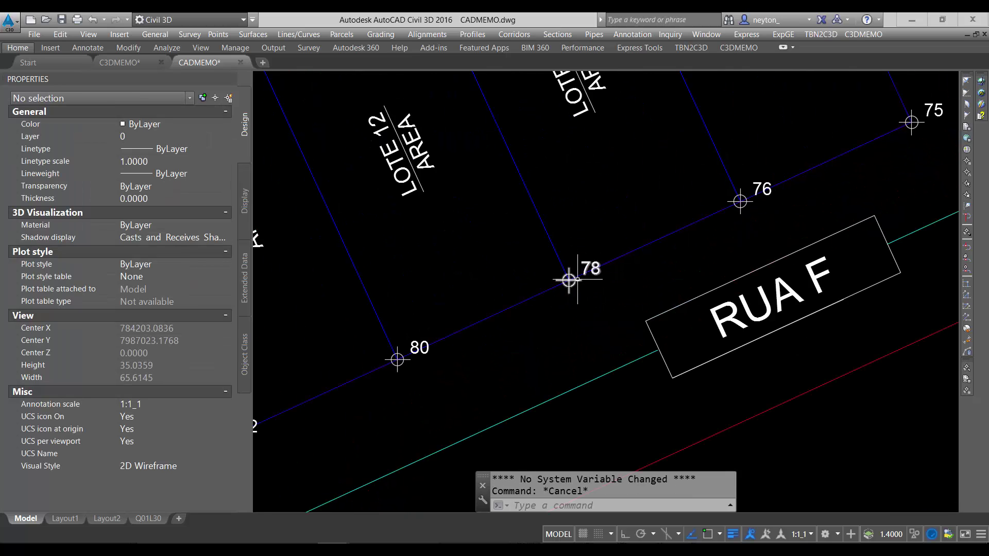
- Select the vertex point block 78 beside RUA F, check its Position X and Position Y properties, and deselect it
left_click(568, 282)
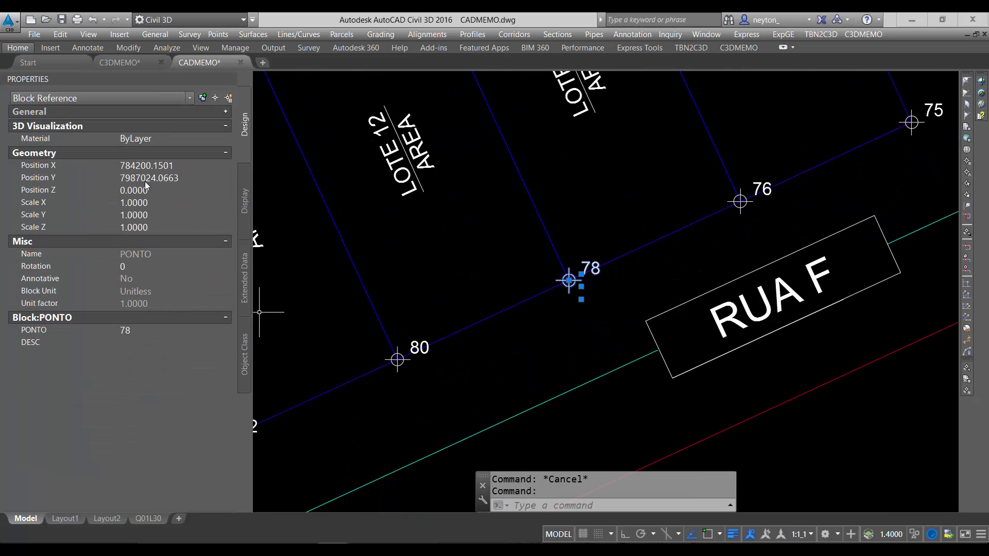
left_click(140, 165)
left_click(139, 178)
key("Escape")
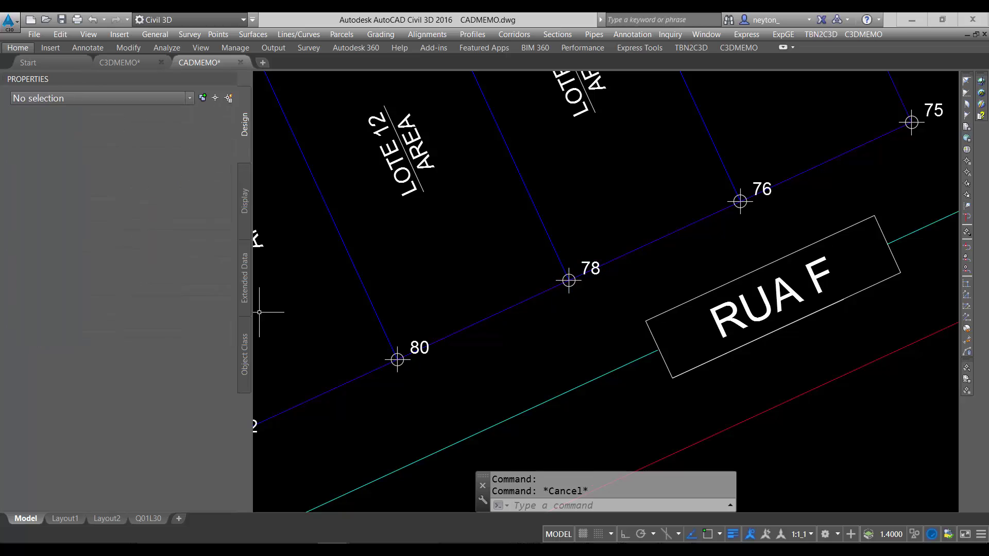
left_click(568, 286)
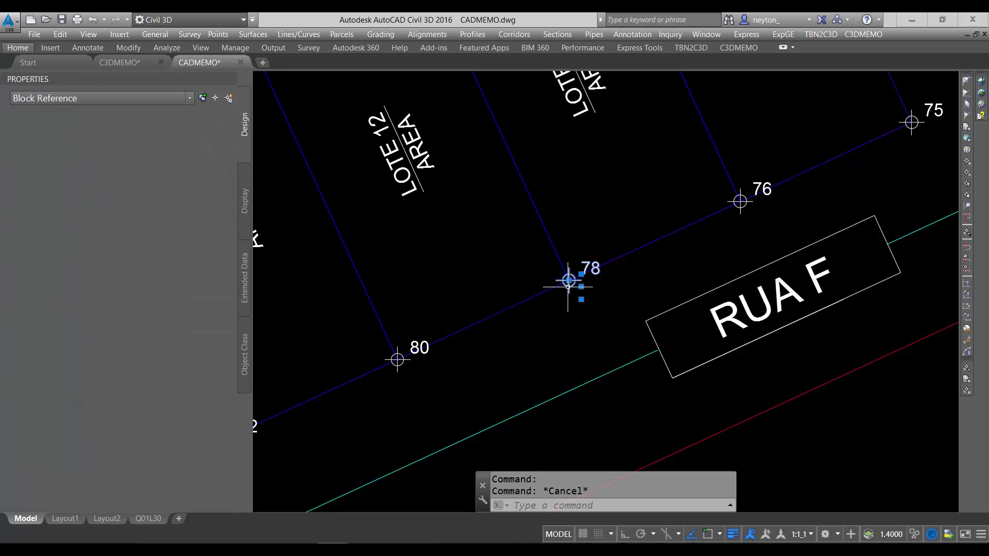
key("Escape")
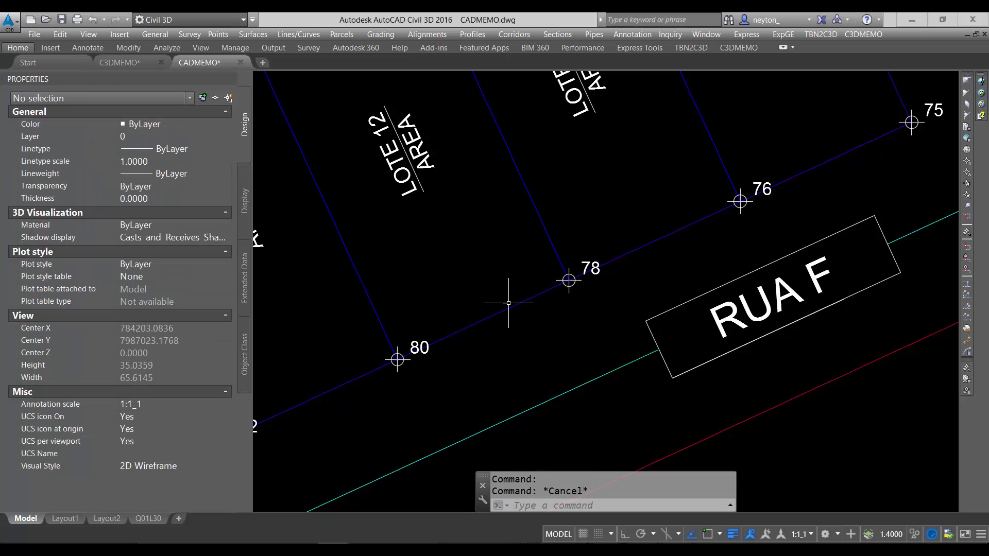
- Switch back to the C3DMEMO help, highlight the GEOGRAPHICLOCATION command and look over the geographic location instructions
left_click(429, 549)
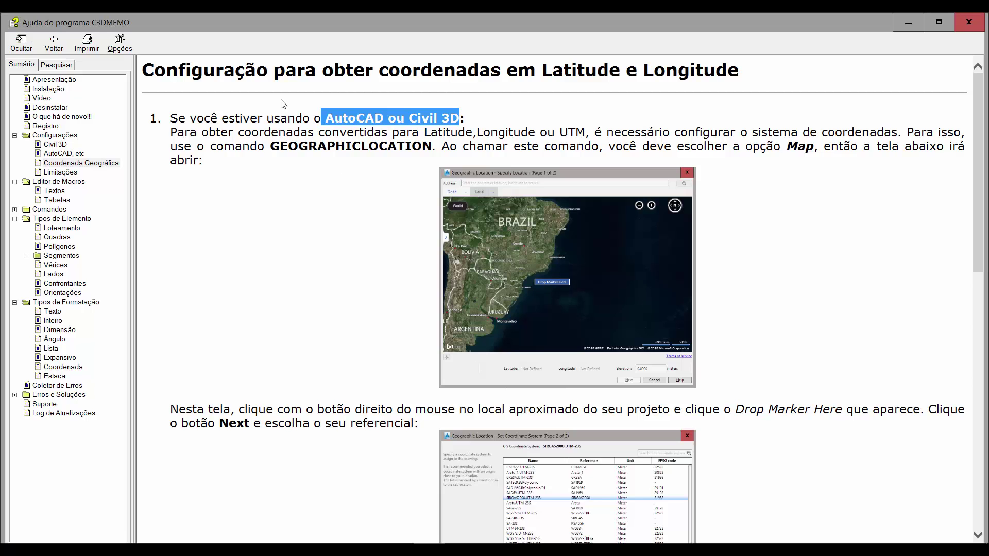
double_click(302, 145)
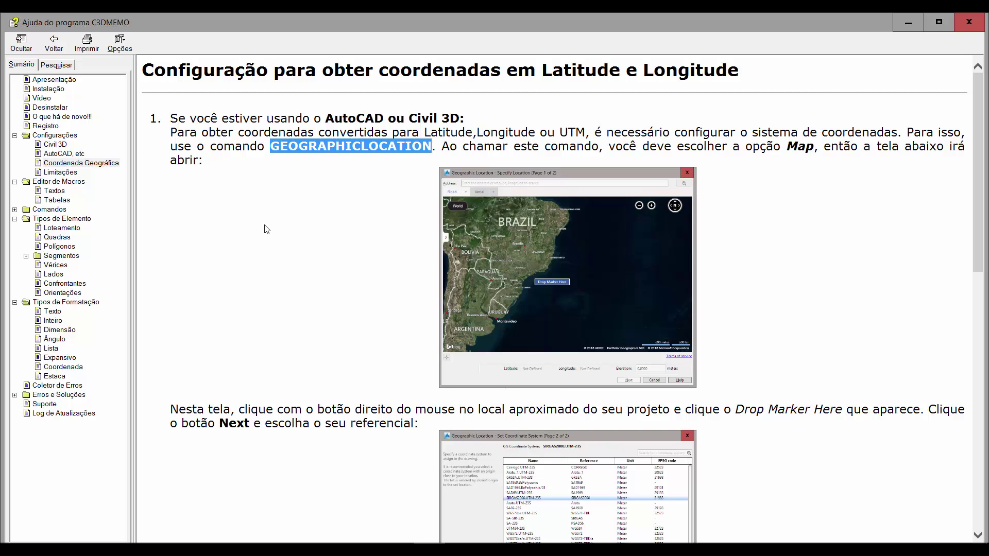
scroll(278, 211, "down", 3)
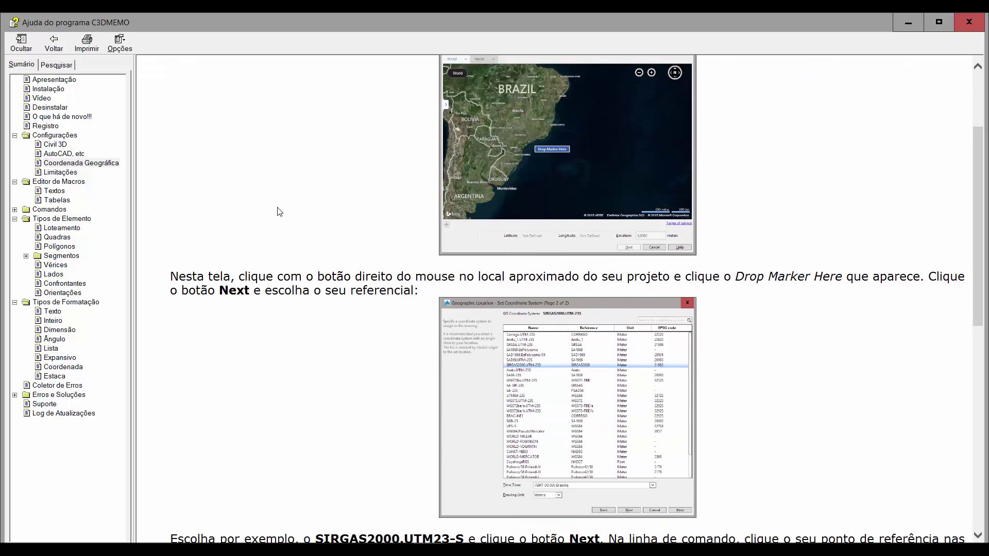
scroll(282, 170, "up", 3)
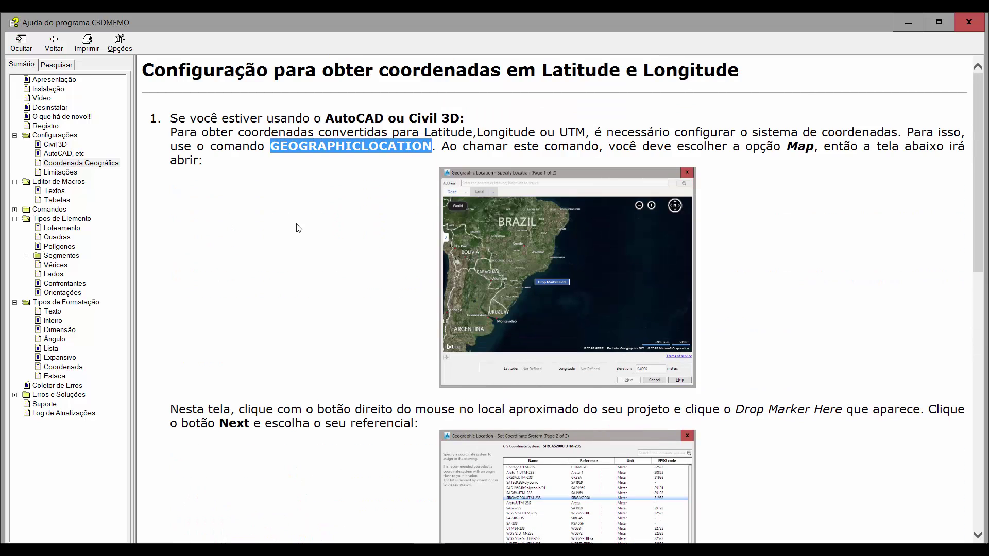
scroll(470, 226, "down", 3)
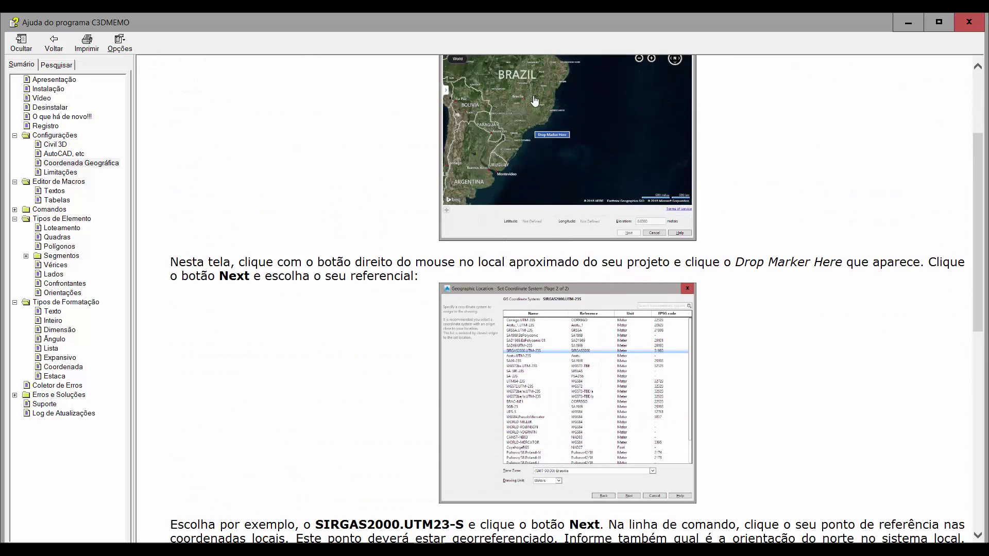
- Enlarge the map location and coordinate system figures in turn, examining the SIRGAS2000.UTM-23S choice, and return to the page
left_click(533, 147)
left_click(186, 125)
scroll(456, 216, "down", 5)
left_click(570, 175)
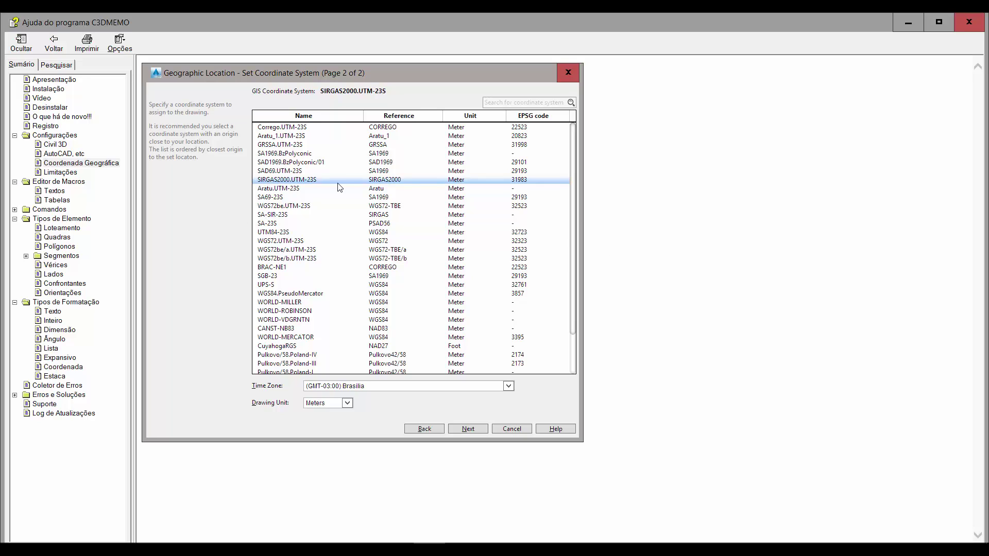
left_click(53, 41)
- Highlight "ZWCAD, BRICSCAD, GSTARCAD" in the instructions and examine the GEOLOCATION section in the enlarged C3DMEMO.INI figure
scroll(481, 198, "down", 1)
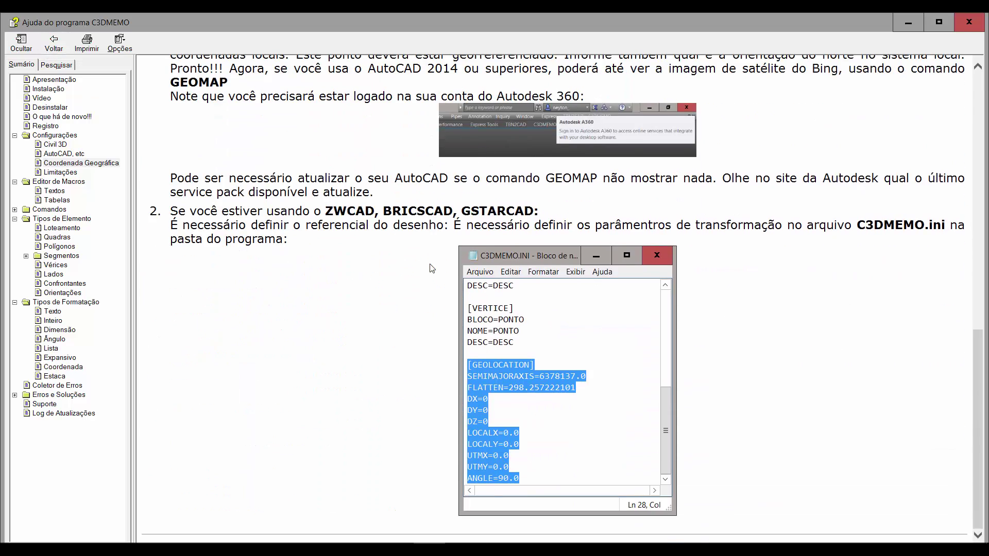
scroll(431, 268, "up", 4)
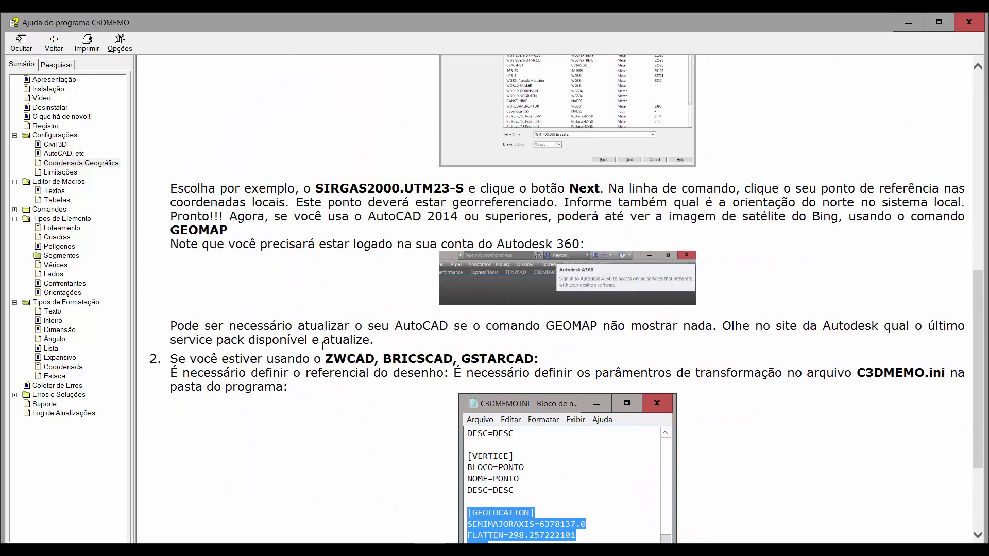
left_click_drag(328, 355, 507, 350)
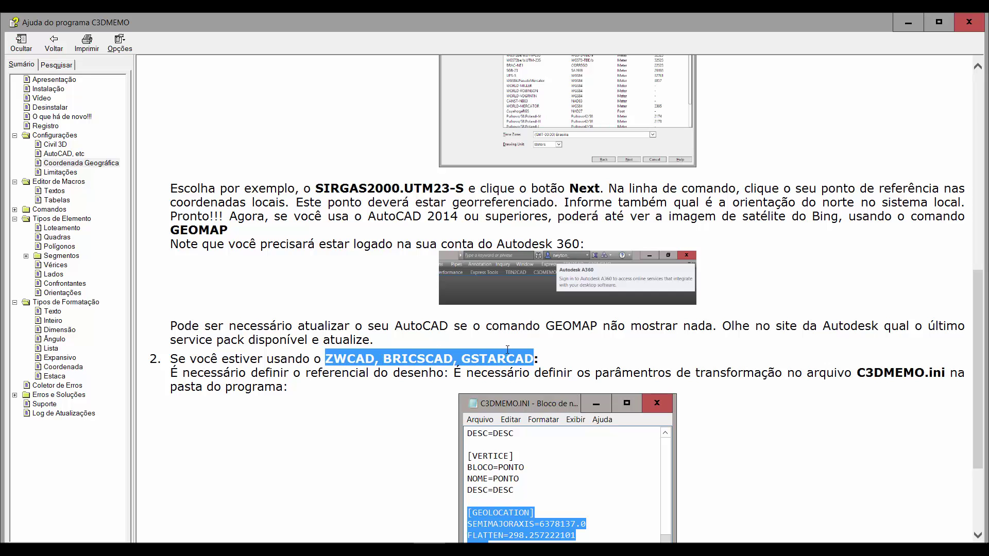
scroll(504, 353, "up", 7)
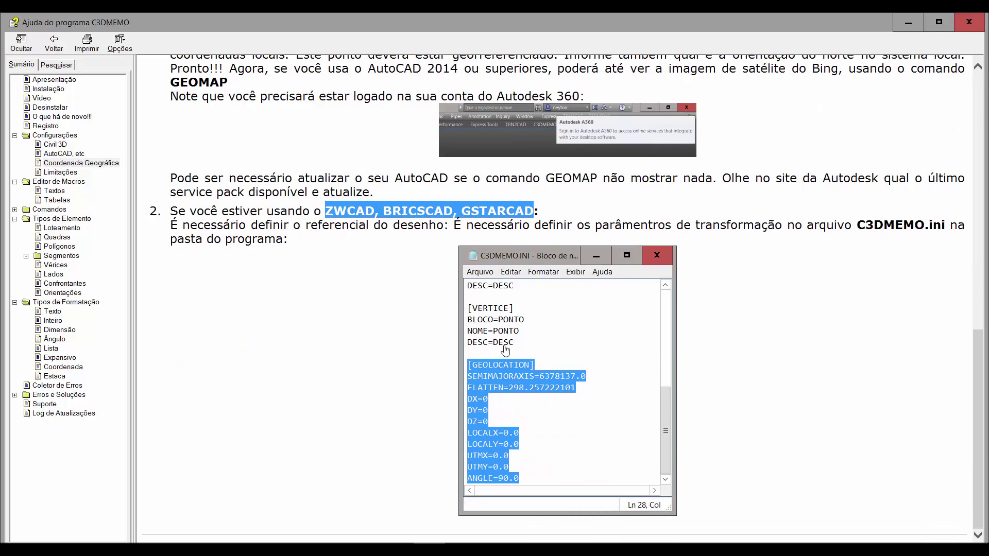
scroll(497, 322, "down", 5)
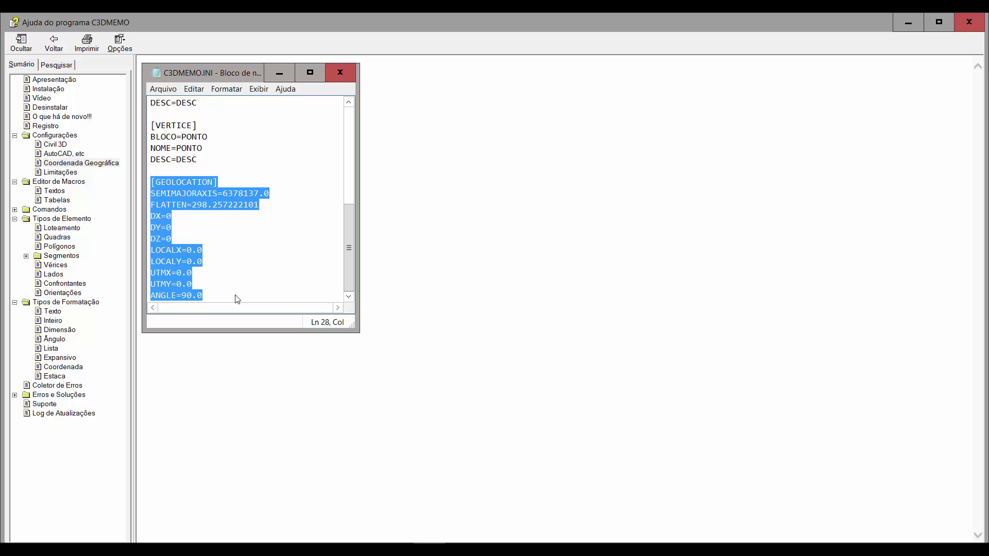
- Switch to the CADMEMO.dwg drawing, draw a circle of radius about 10.5 in the empty area west of RUA A, and select it
left_click(355, 541)
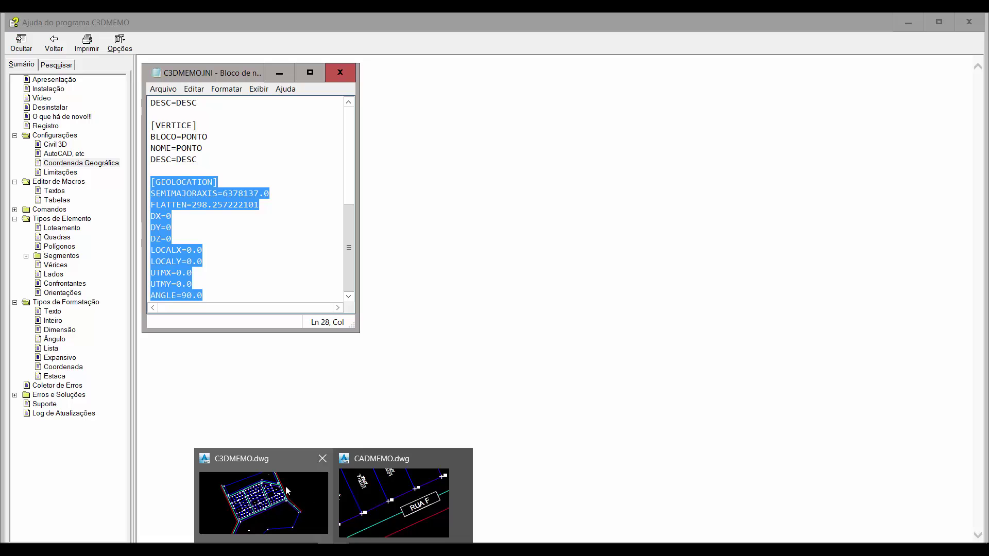
left_click(393, 502)
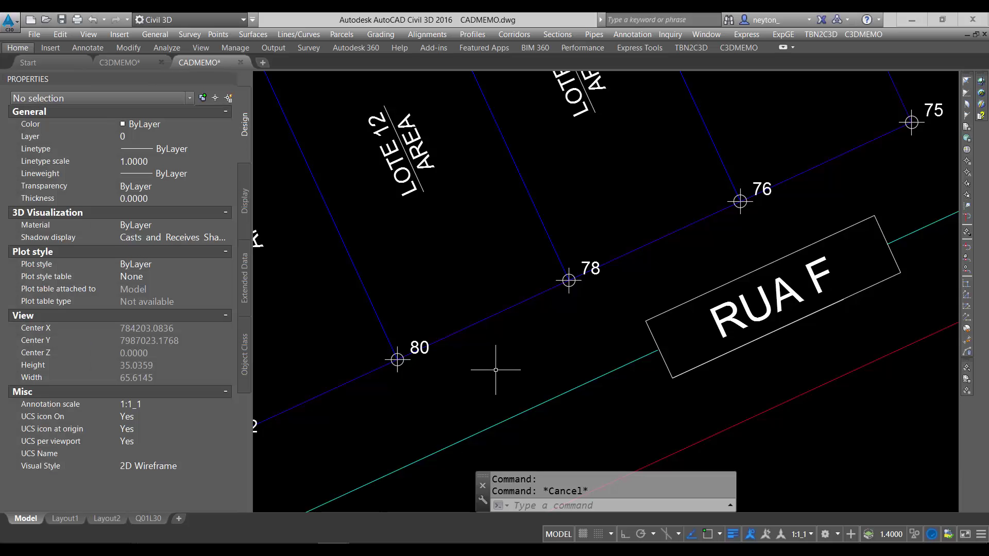
scroll(495, 369, "down", 6)
type("c")
key("Return")
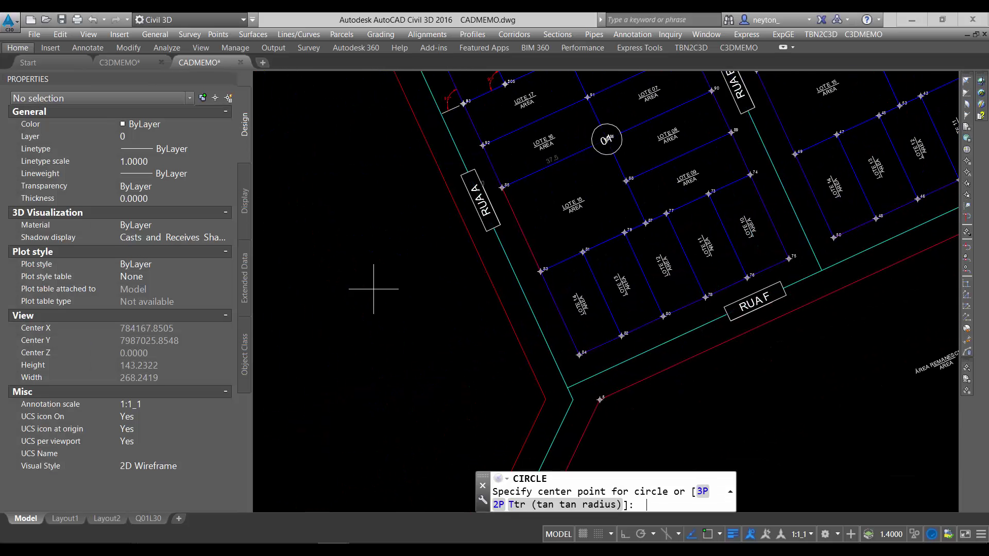
left_click(355, 294)
left_click(381, 311)
key("Escape")
left_click(366, 330)
left_click(331, 351)
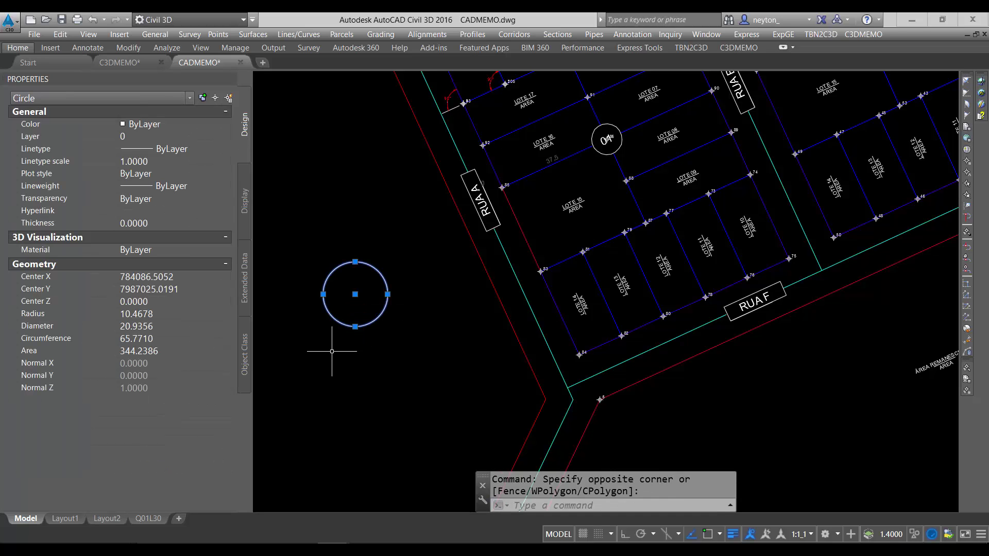
- Deselect the circle west of RUA A and copy the GEOGRAPHICLOCATION command name from the C3DMEMO help
middle_click_drag(331, 351, 498, 351)
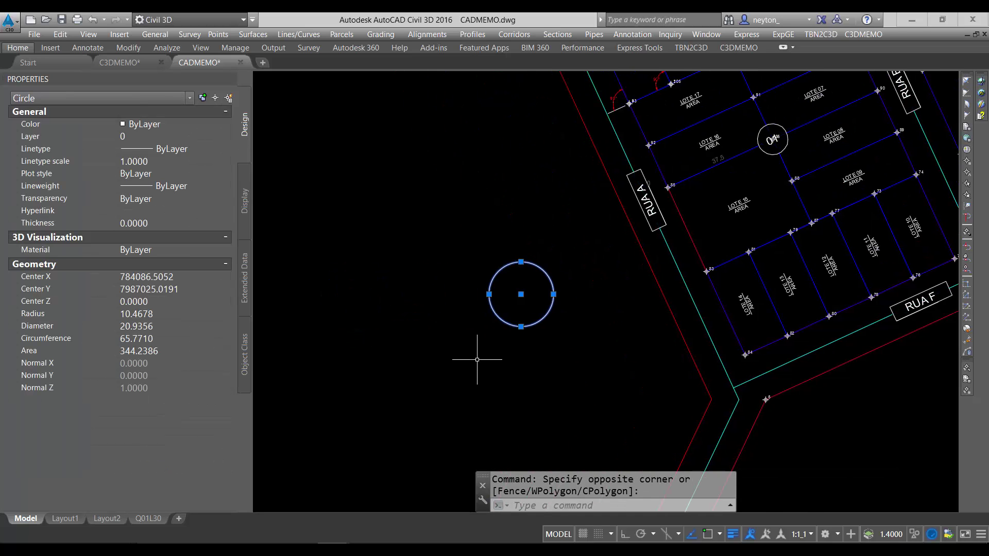
scroll(499, 320, "up", 4)
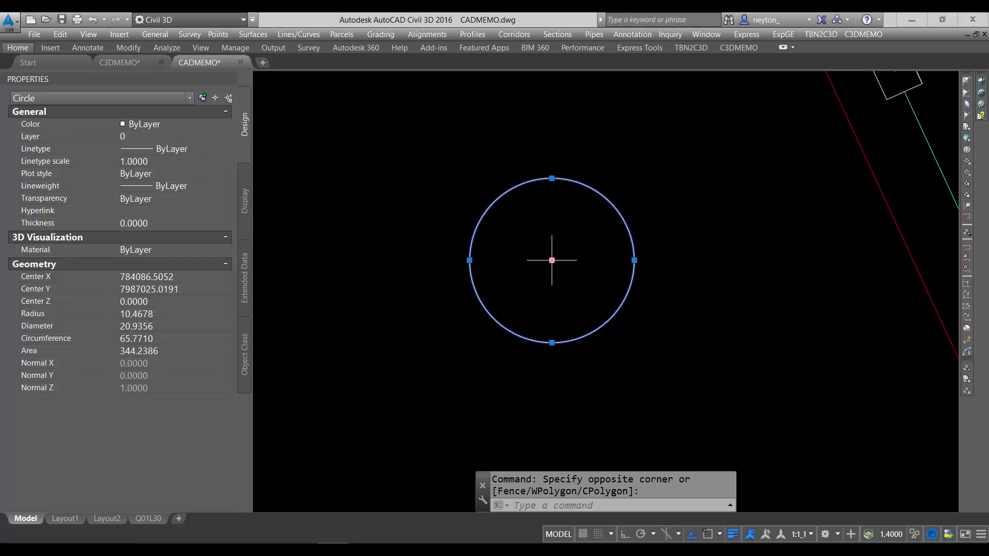
scroll(561, 323, "down", 4)
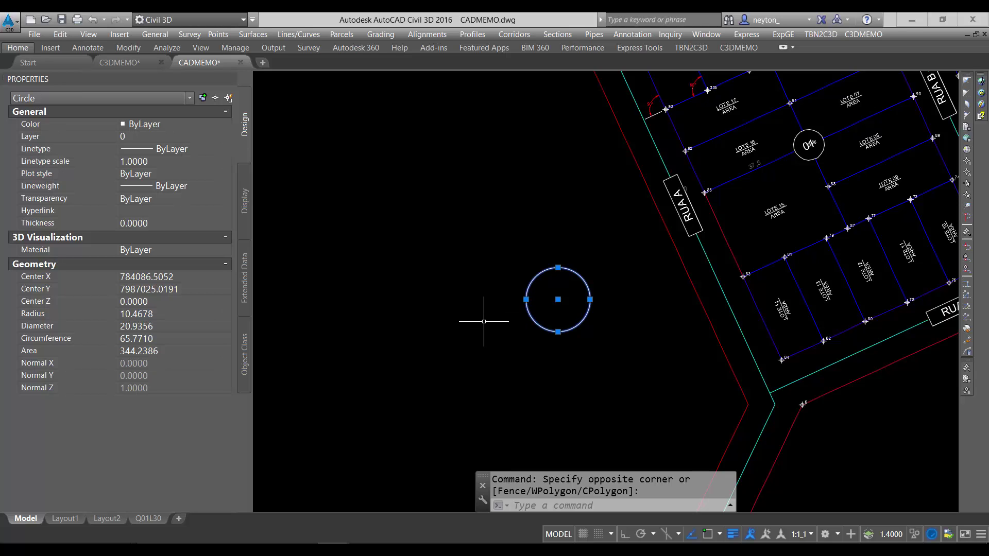
key("Escape")
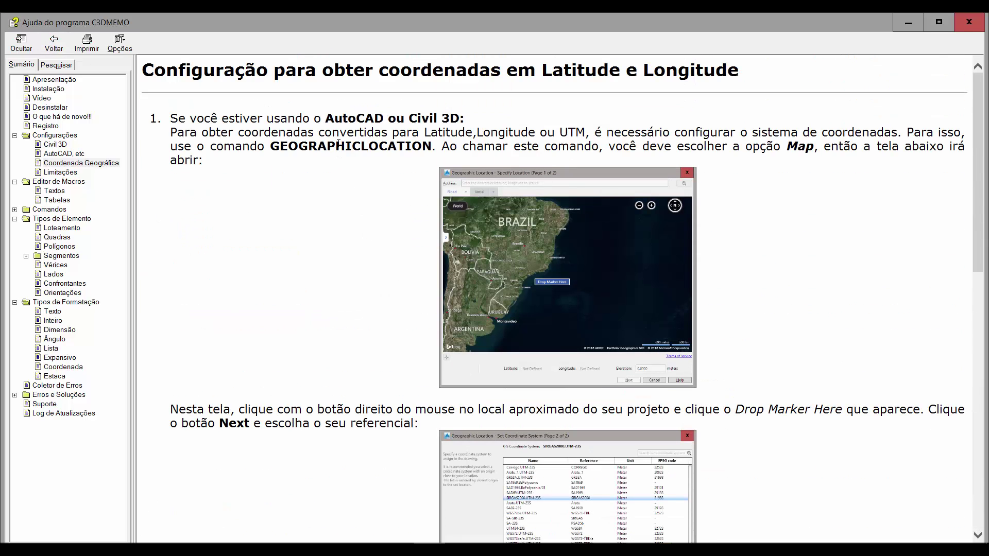
double_click(339, 146)
key("ctrl+c")
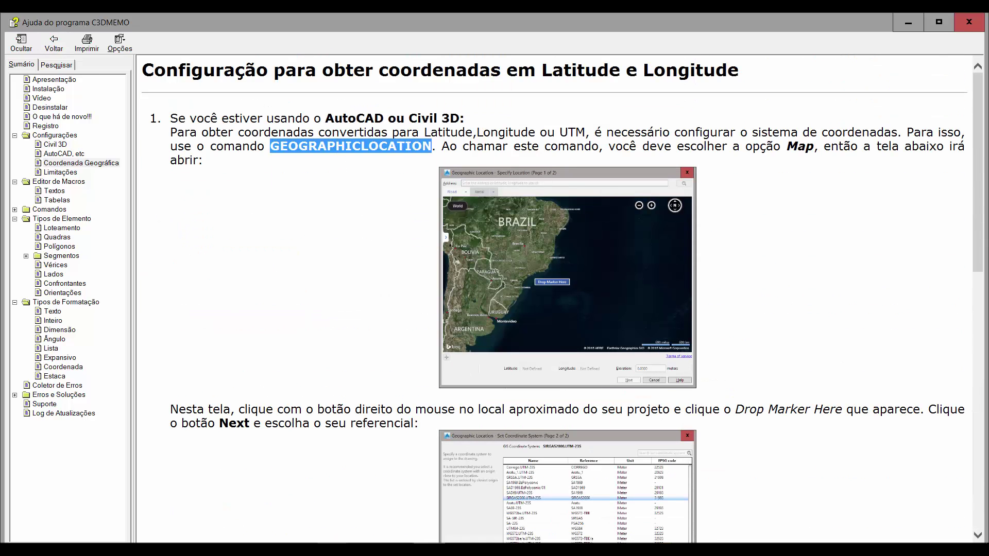
- Return to the CADMEMO drawing and run the copied GEOGRAPHICLOCATION command with the Map option
left_click(333, 549)
left_click(373, 516)
left_click(538, 508)
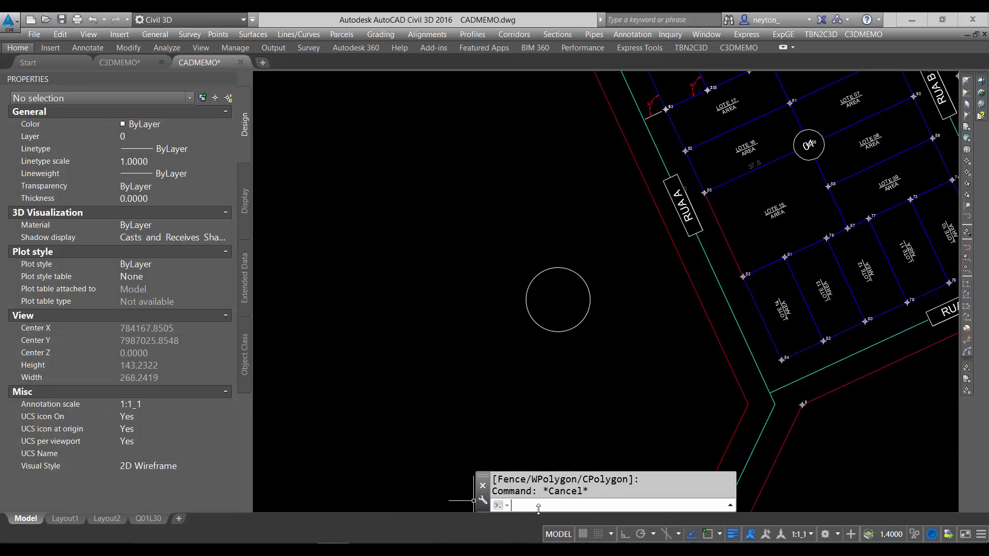
key("ctrl+v")
key("Return")
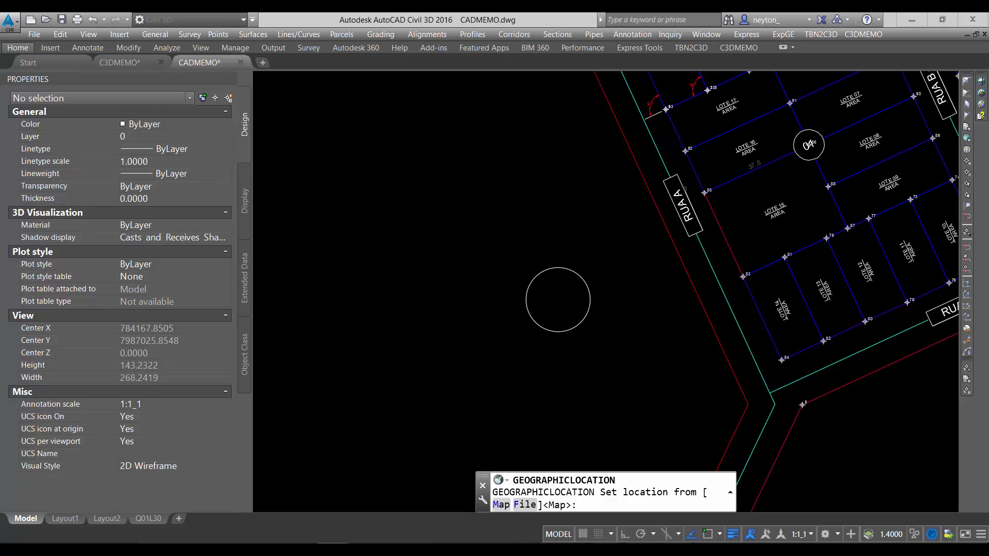
key("Return")
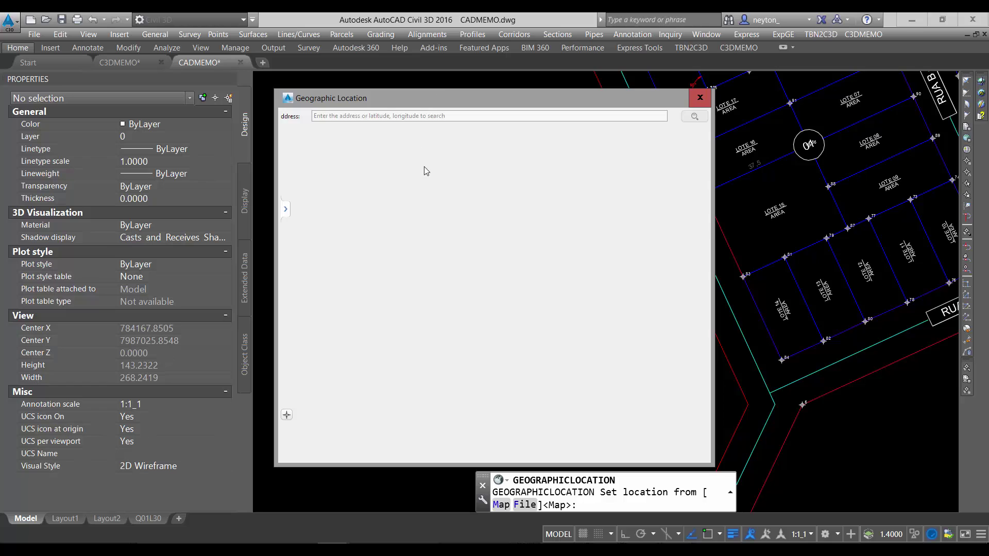
- Drop the location marker on the aerial map of Brazil at about latitude -14.88, longitude -46.39
left_click_drag(451, 98, 483, 92)
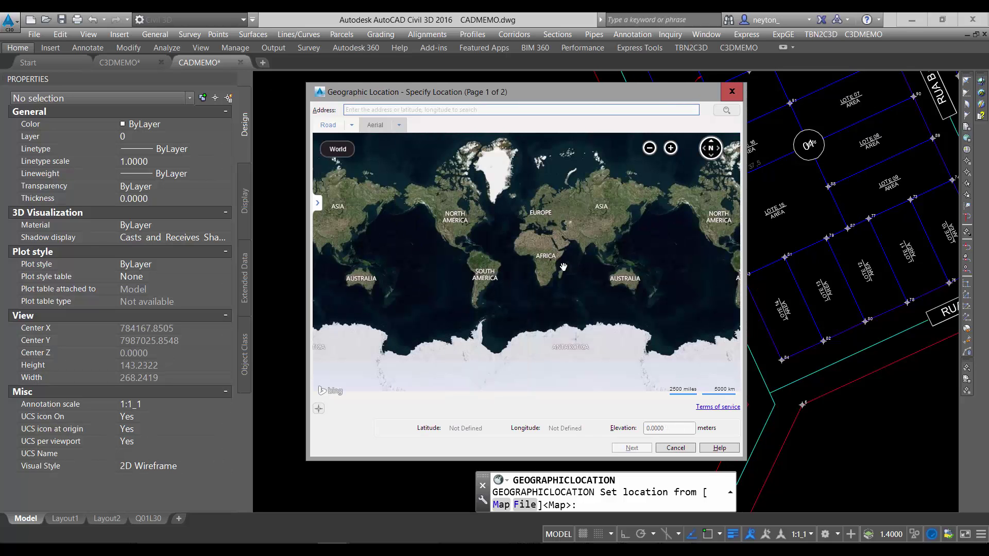
scroll(487, 284, "up", 5)
scroll(406, 331, "down", 4)
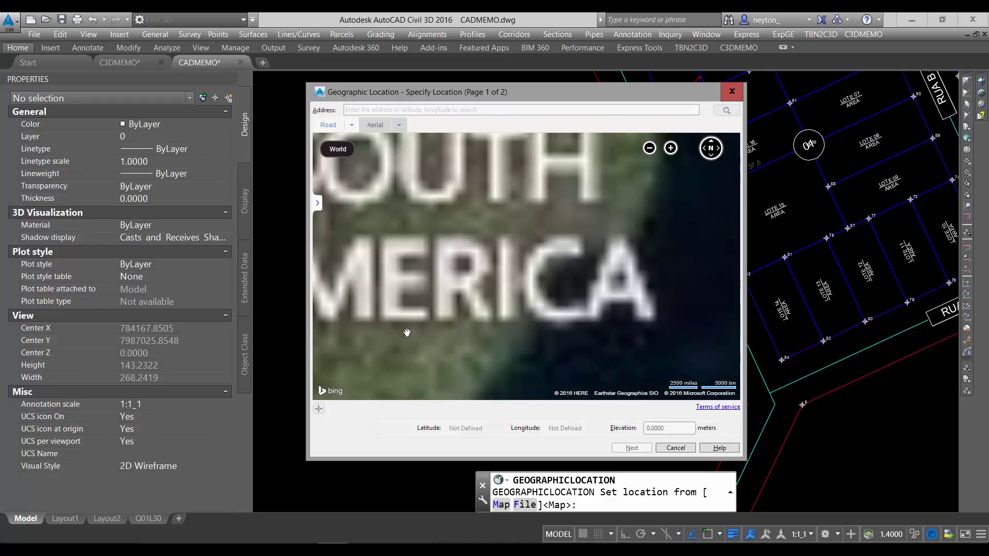
scroll(450, 296, "up", 3)
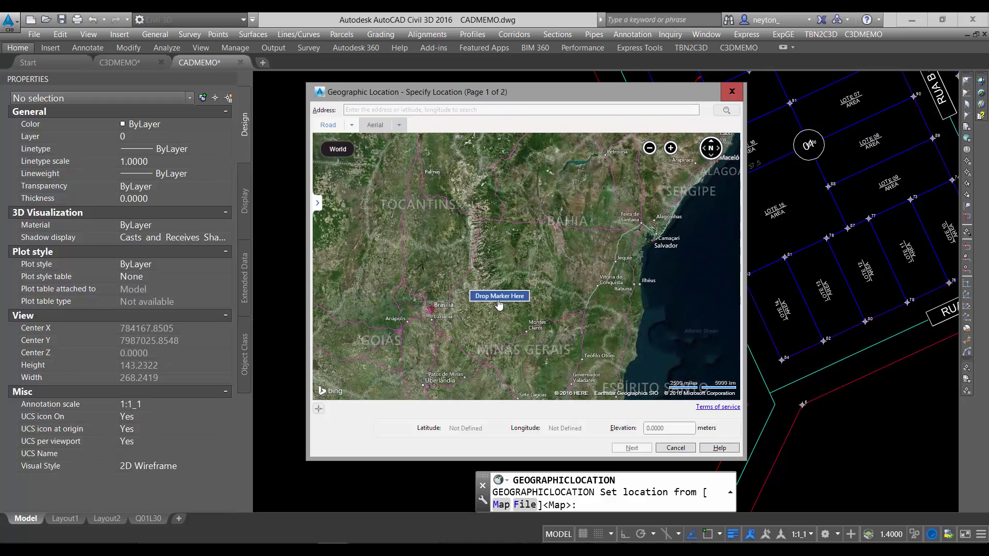
left_click(470, 292)
scroll(469, 298, "up", 5)
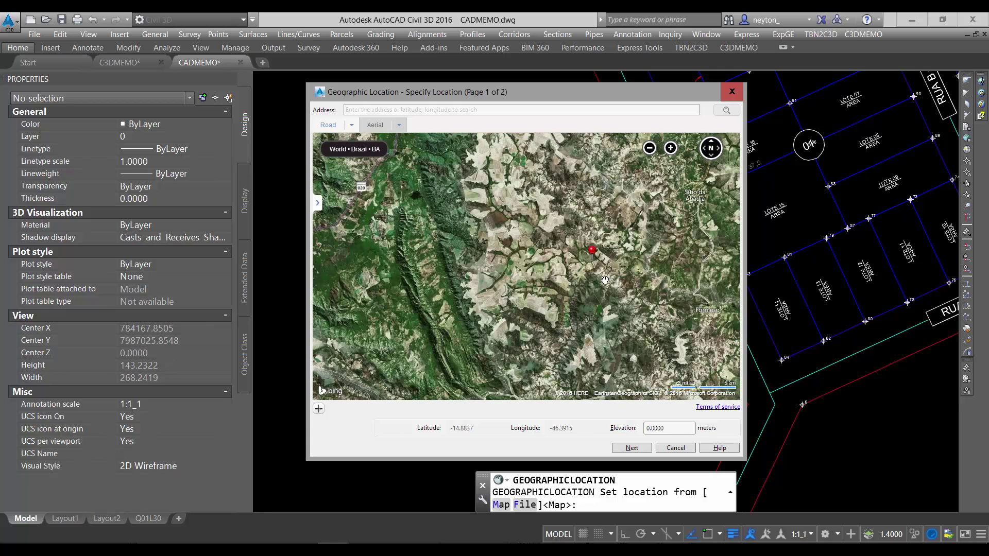
- Continue to the coordinate system list and assign WGS72.UTM-23S to the drawing
left_click(626, 446)
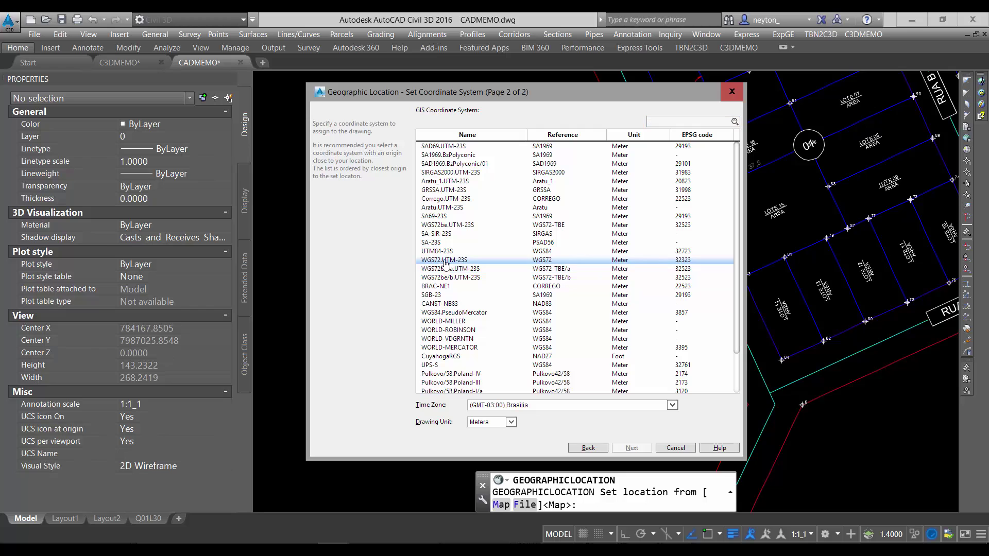
left_click(446, 260)
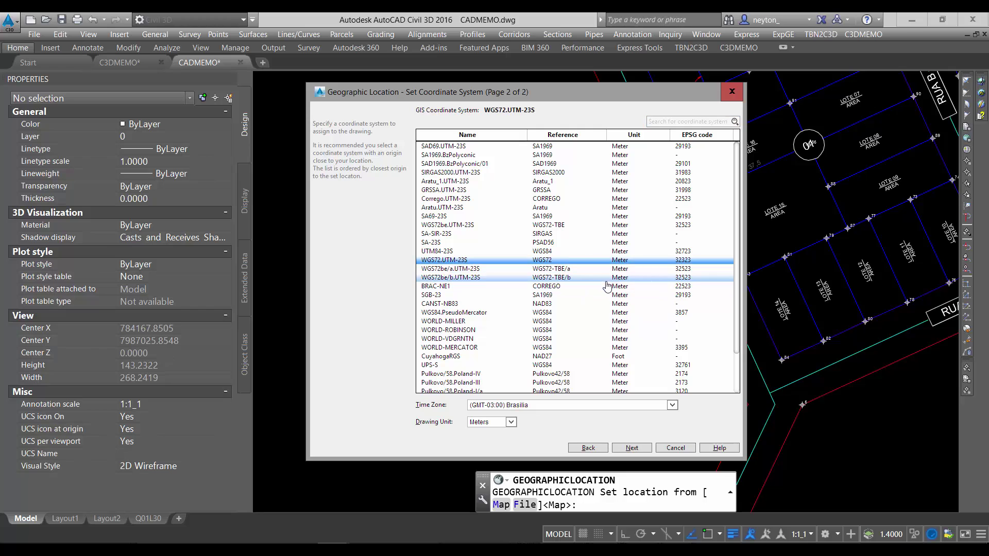
left_click(631, 447)
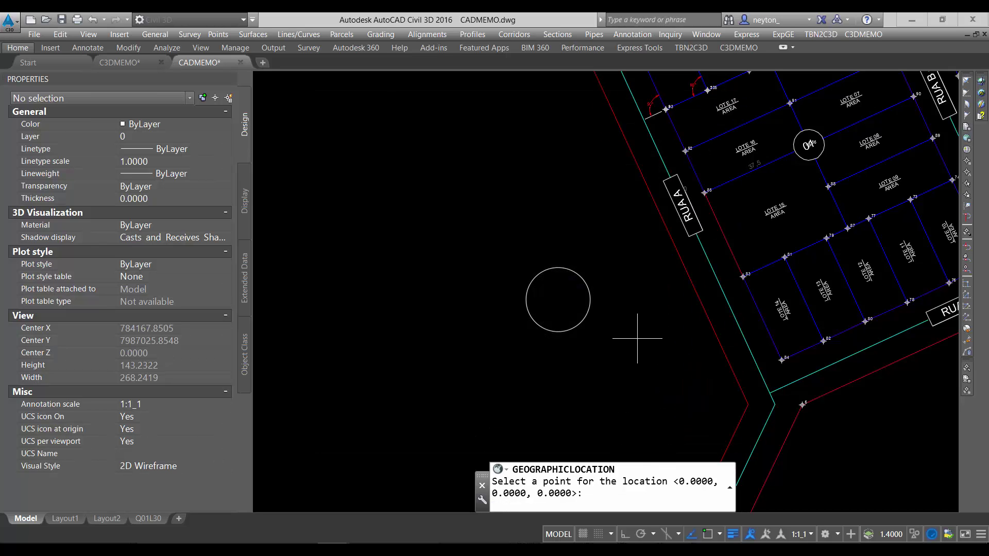
- Set the geographic location point at the center of the circle west of RUA A
right_click(589, 321, "shift")
left_click(603, 206)
left_click(558, 300)
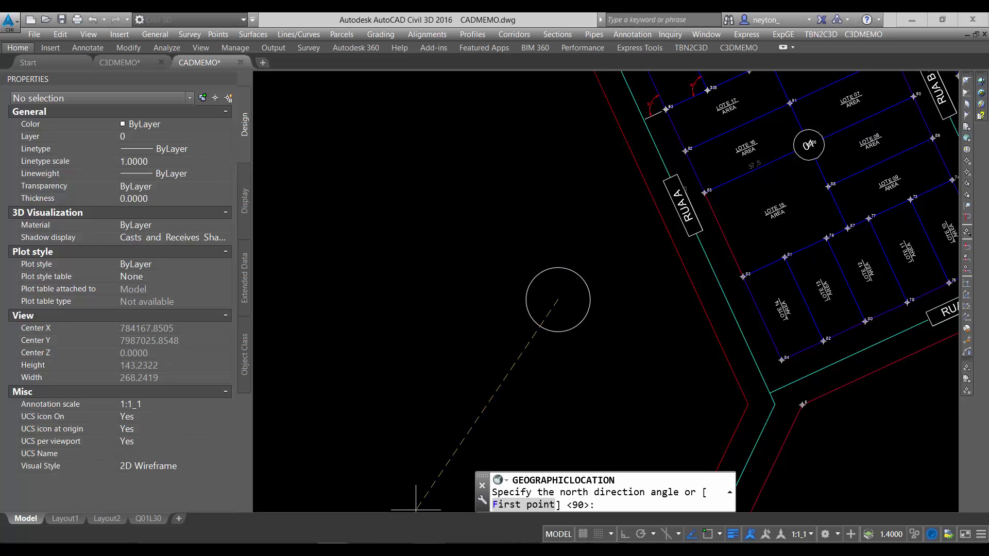
- Dismiss the LEIAME.txt notes, check the closing geographic location instructions in the C3DMEMO help, and return to the drawing
left_click(397, 549)
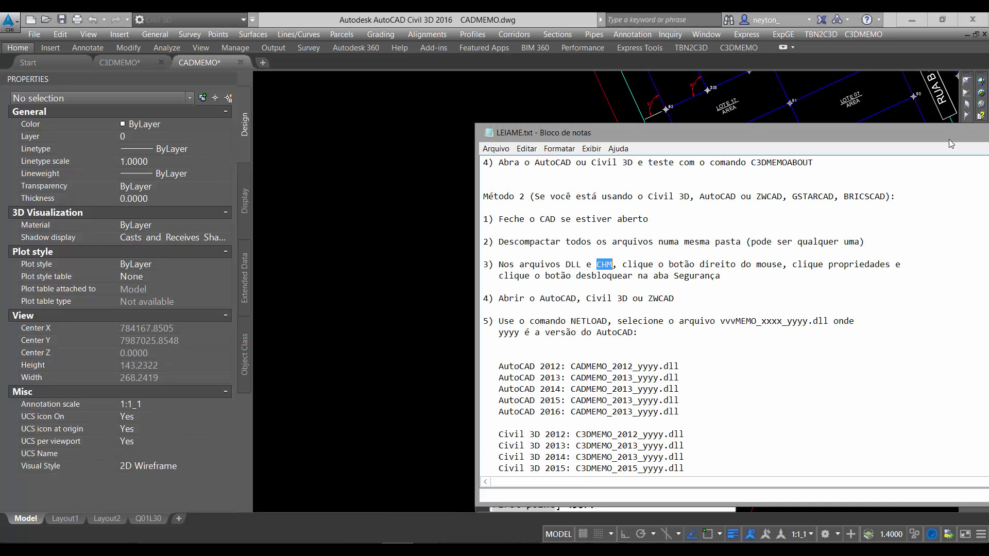
left_click_drag(902, 134, 536, 127)
left_click(803, 126)
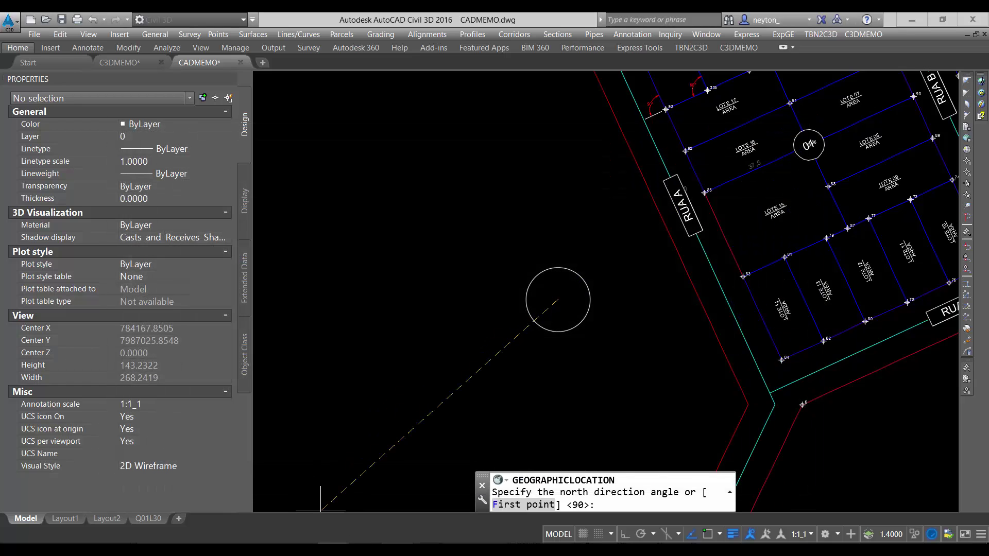
left_click(331, 549)
scroll(317, 369, "down", 10)
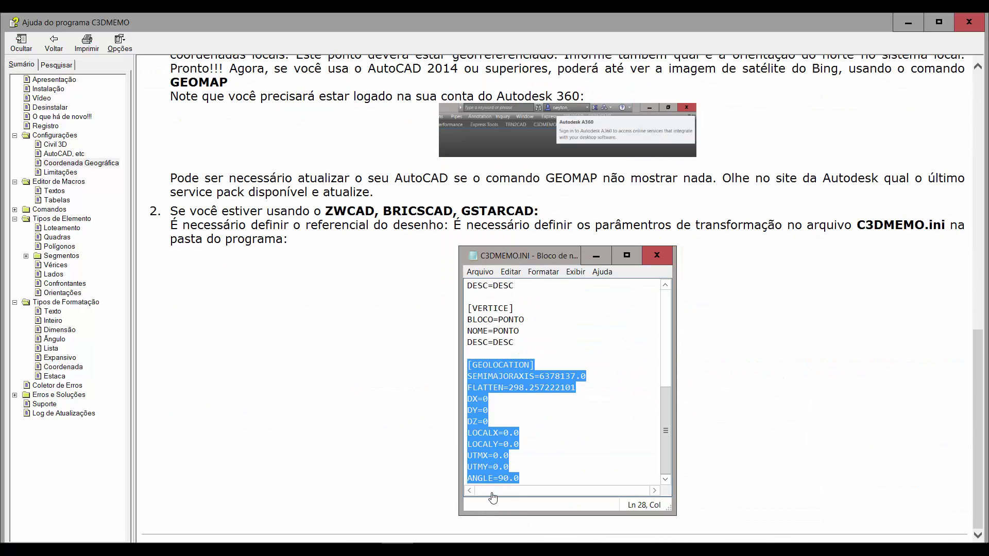
left_click(403, 494)
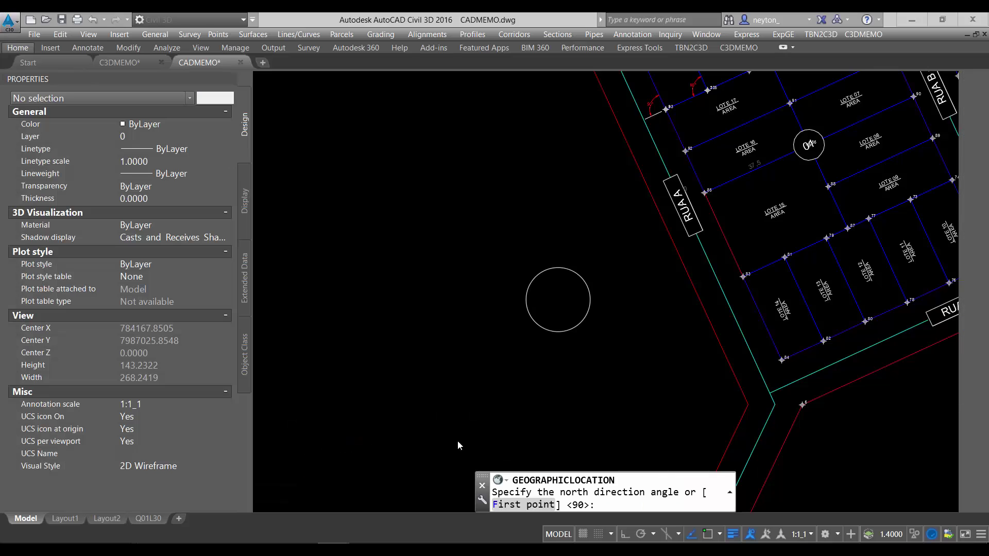
- Set the north direction straight up with Ortho on and inspect the subdivision against the aerial imagery
key("F8")
left_click(583, 218)
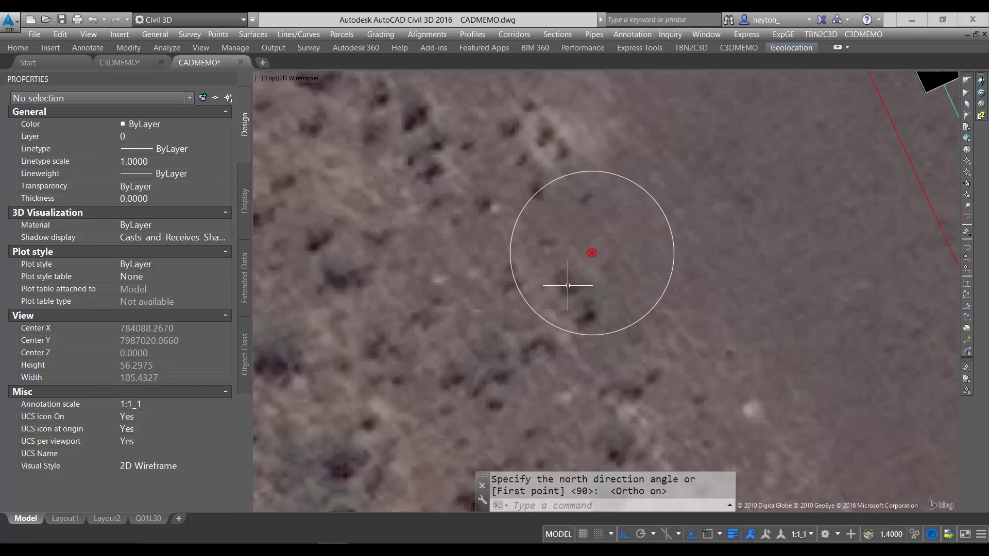
scroll(568, 273, "down", 2)
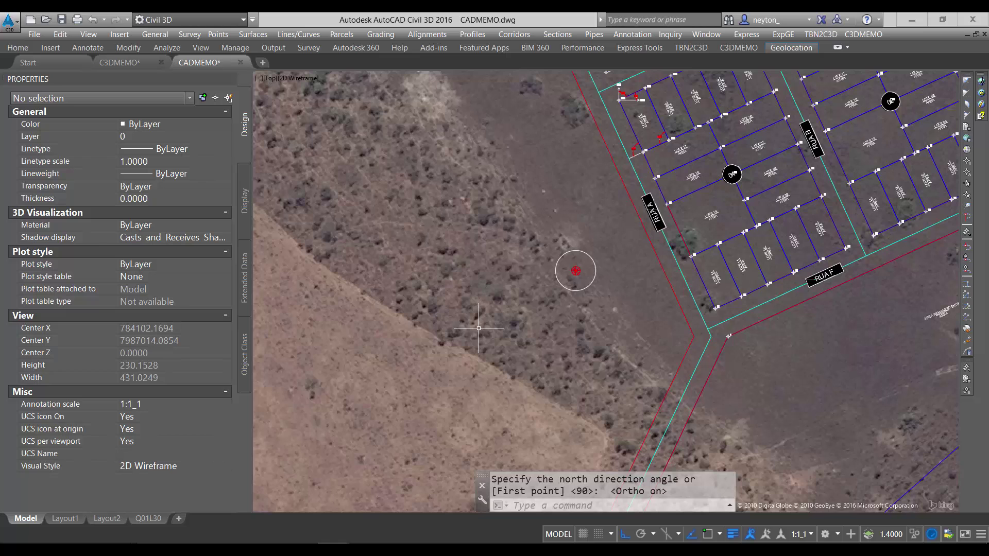
scroll(510, 309, "down", 4)
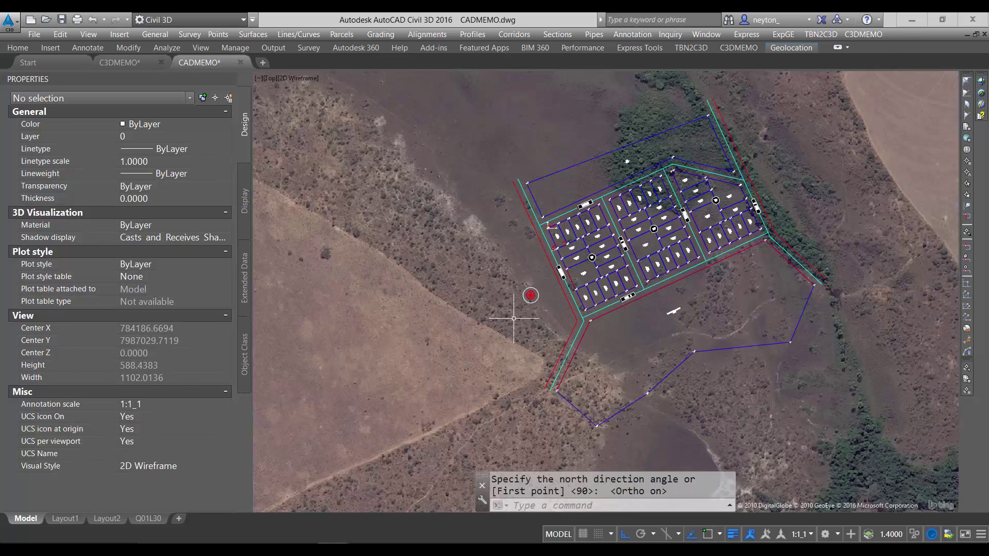
scroll(518, 303, "up", 3)
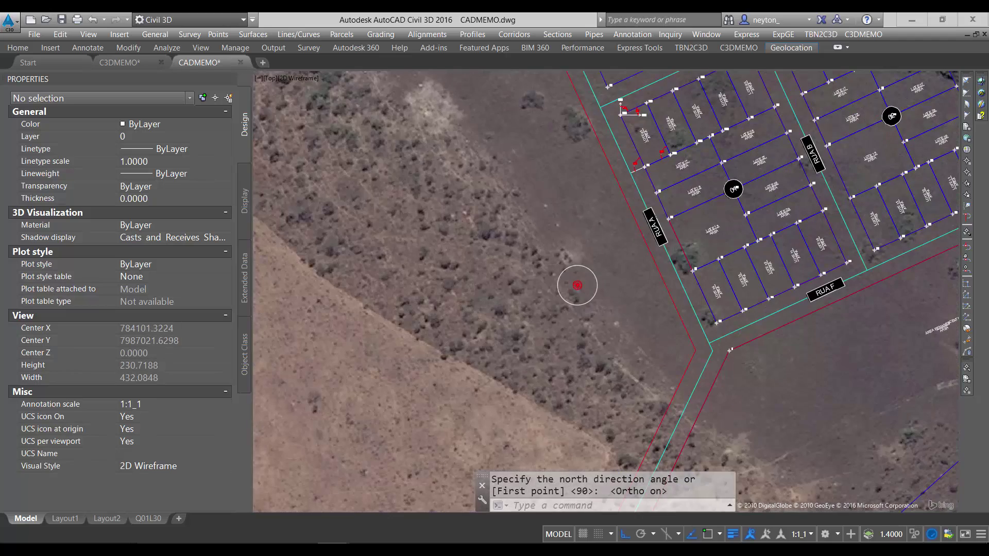
scroll(529, 314, "down", 3)
scroll(533, 314, "up", 4)
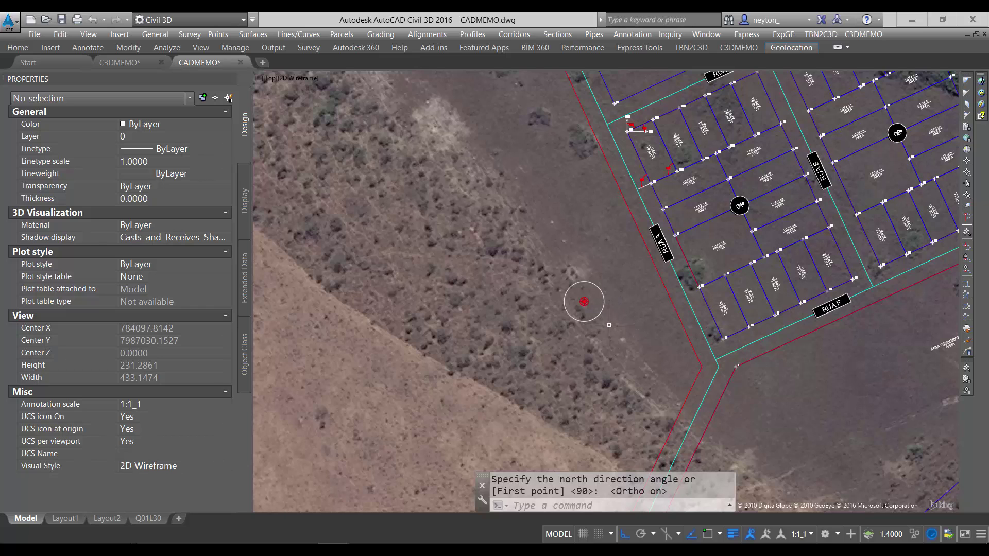
scroll(590, 272, "up", 2)
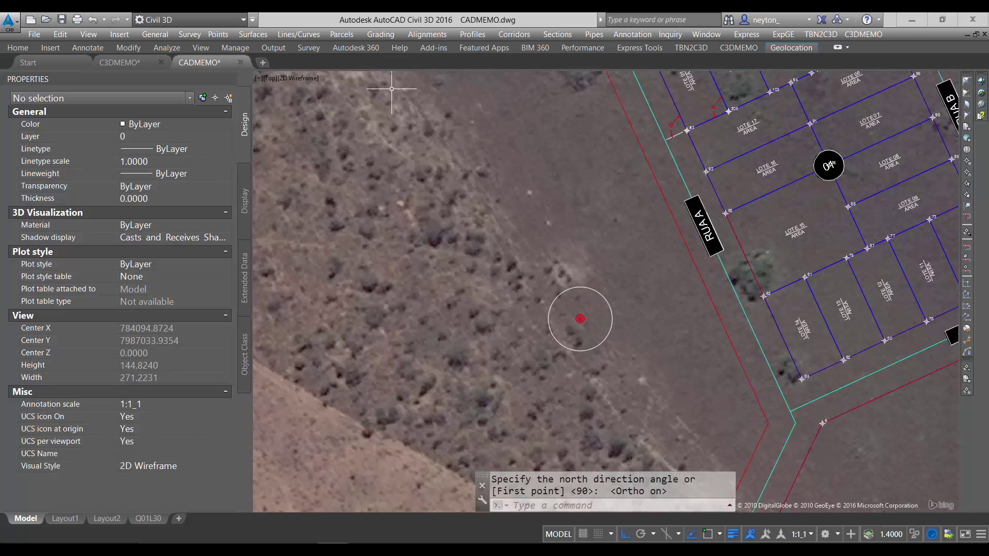
- Clear any lot selection, start the C3DMEMO Table Creator and accept the CADMEMO options as they are
left_click(746, 49)
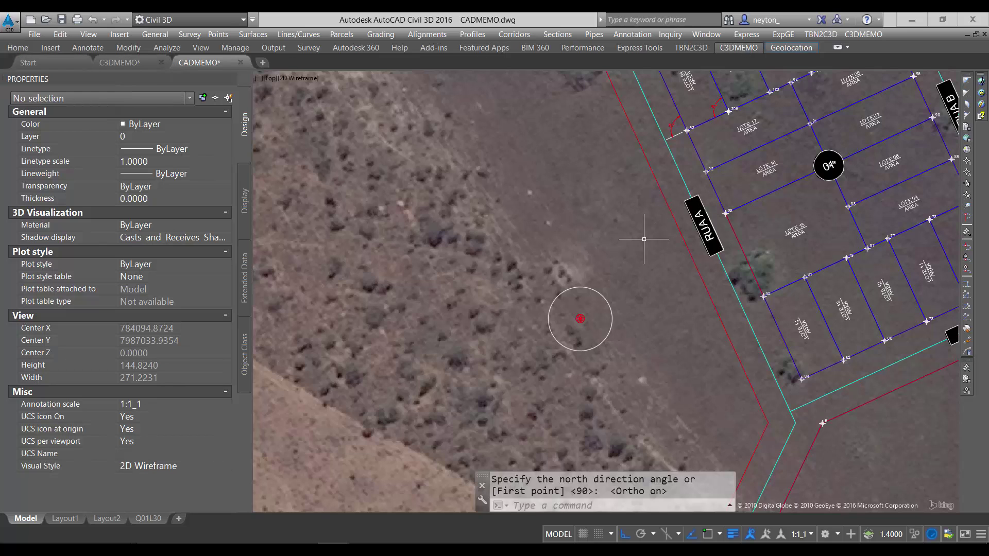
left_click(749, 200)
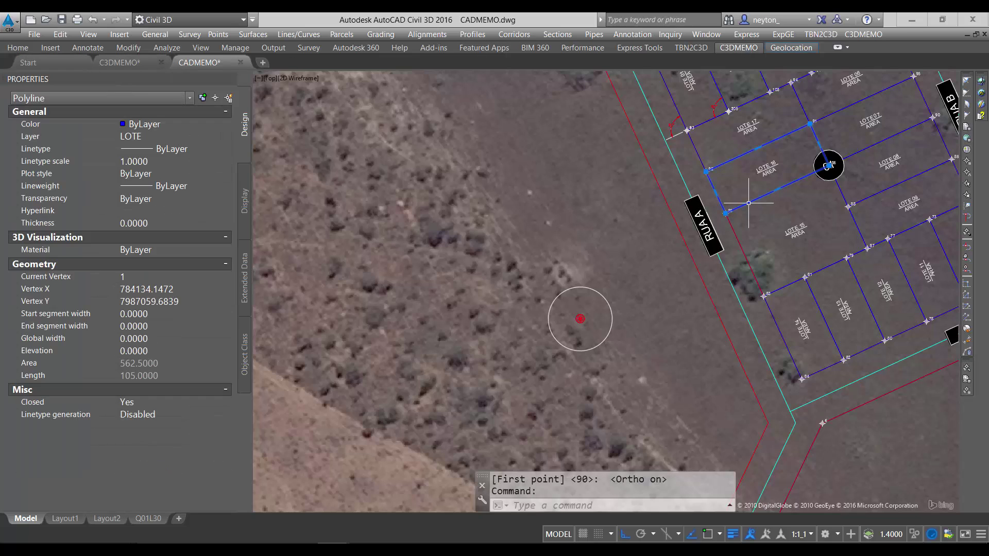
key("Escape")
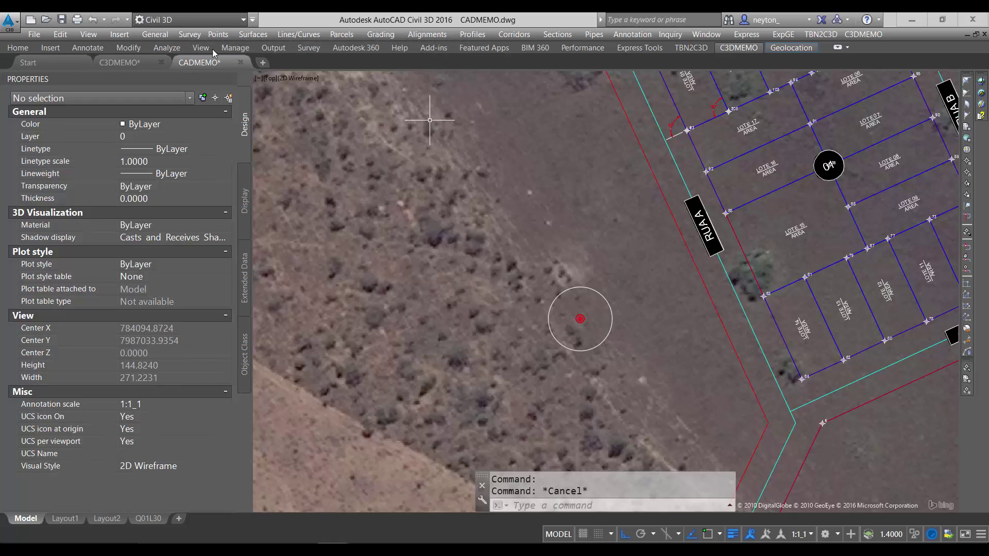
left_click(754, 48)
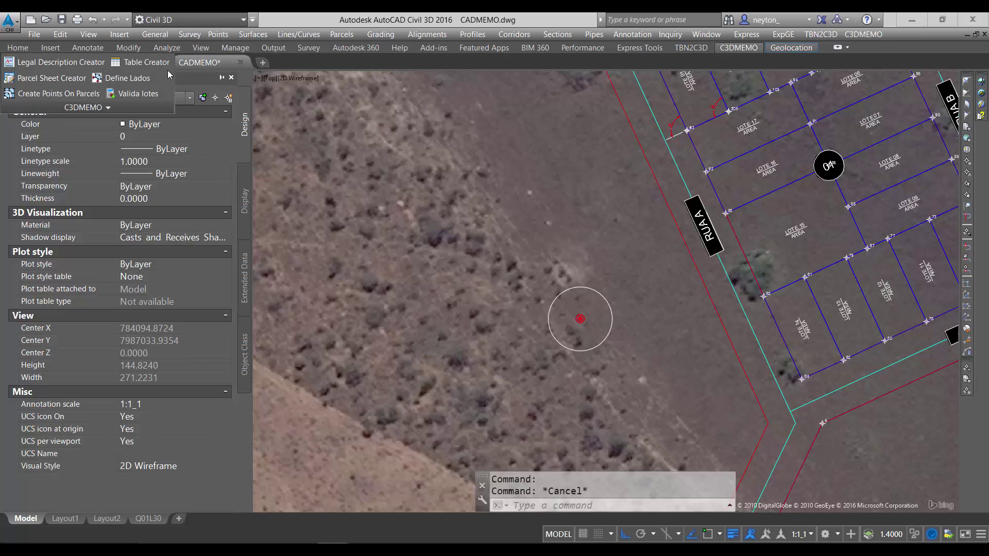
left_click(129, 66)
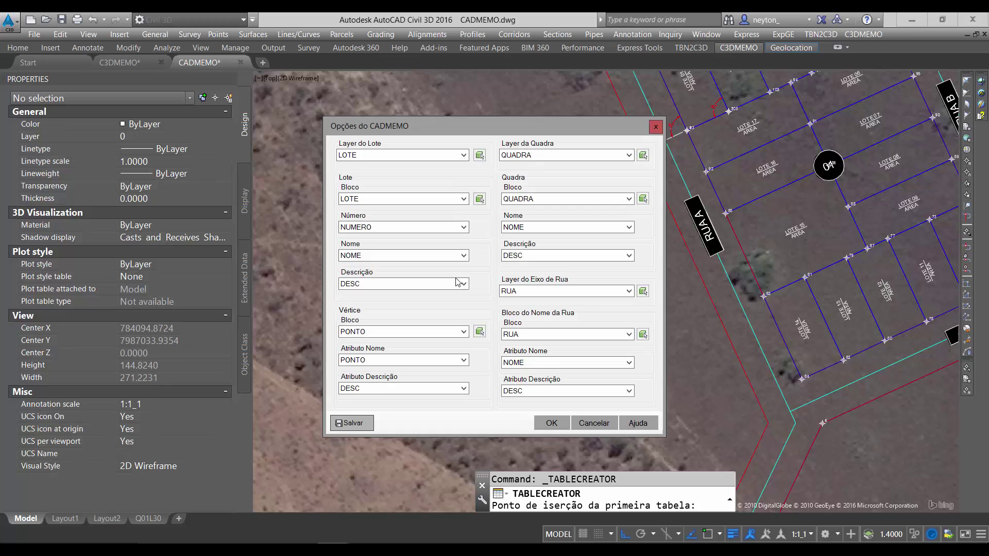
left_click(552, 423)
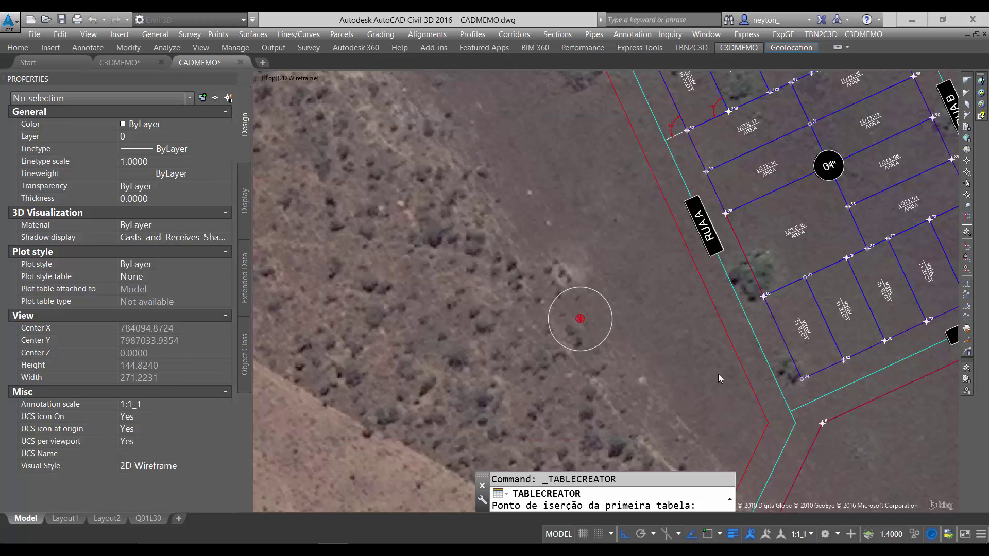
- Place the first table's insertion point at LOTE 14, select that lot, and open the table template in the Macro Editor
left_click(798, 330)
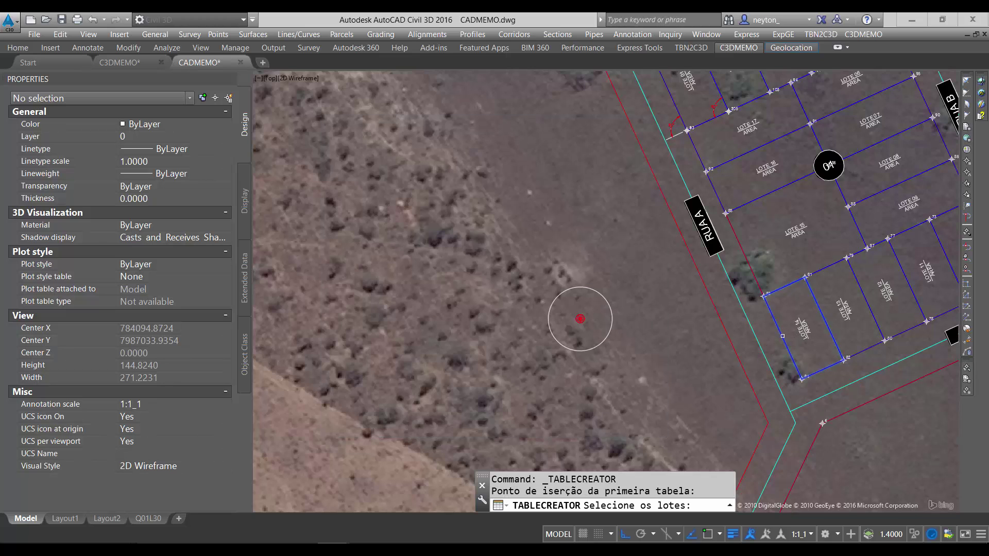
left_click(798, 329)
key("Return")
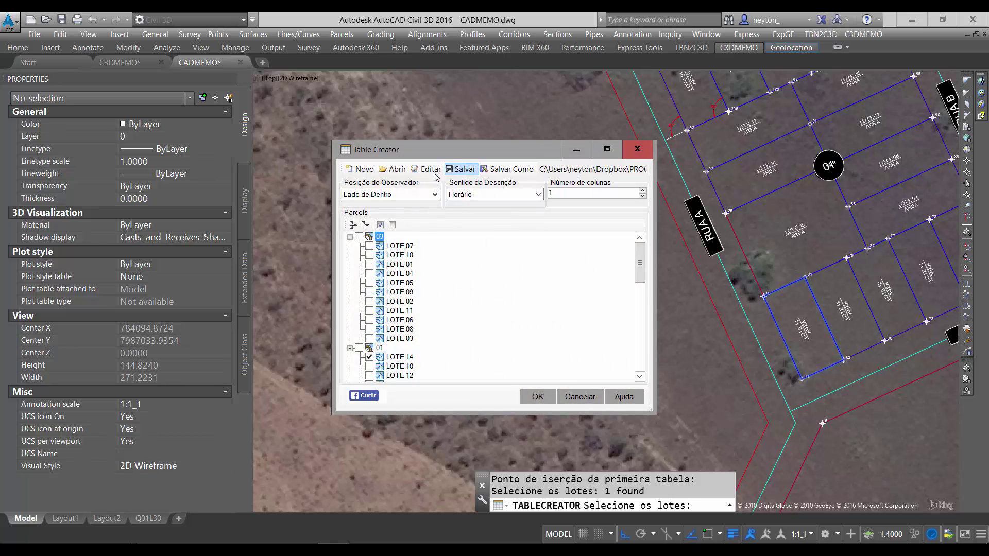
left_click(427, 170)
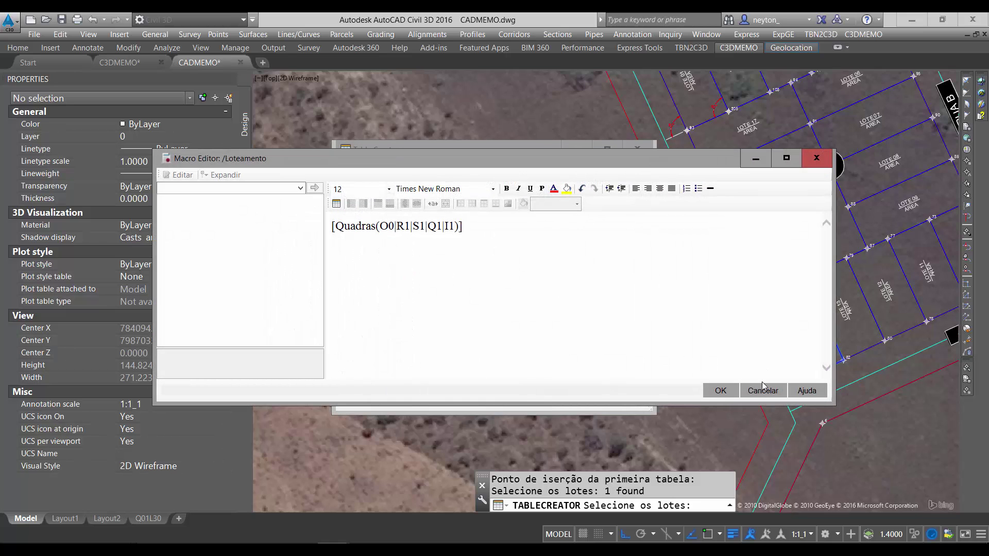
- Discard the Quadras macro, restart the table template with a Polígonos macro, and go down to its Vértice Inicial level
left_click(762, 389)
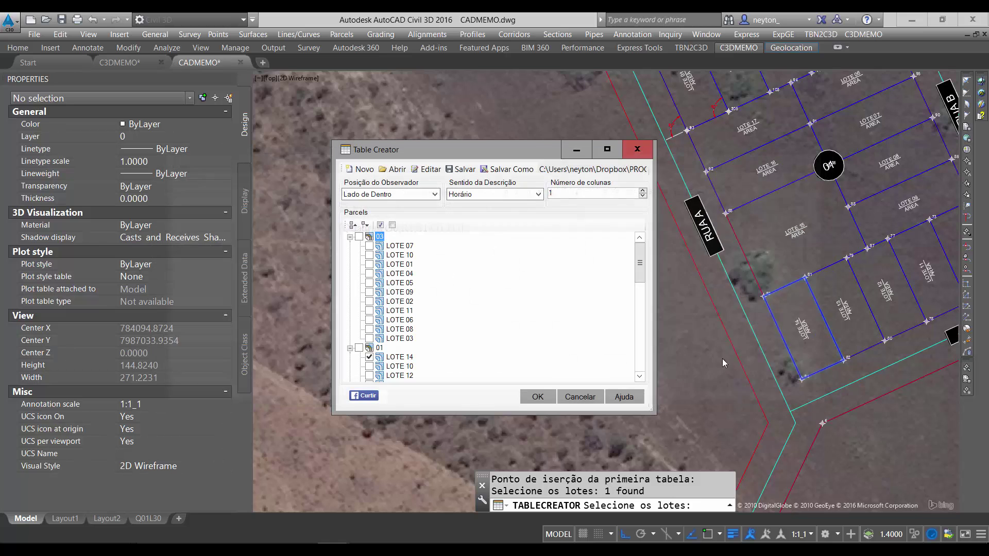
left_click(427, 170)
left_click(212, 187)
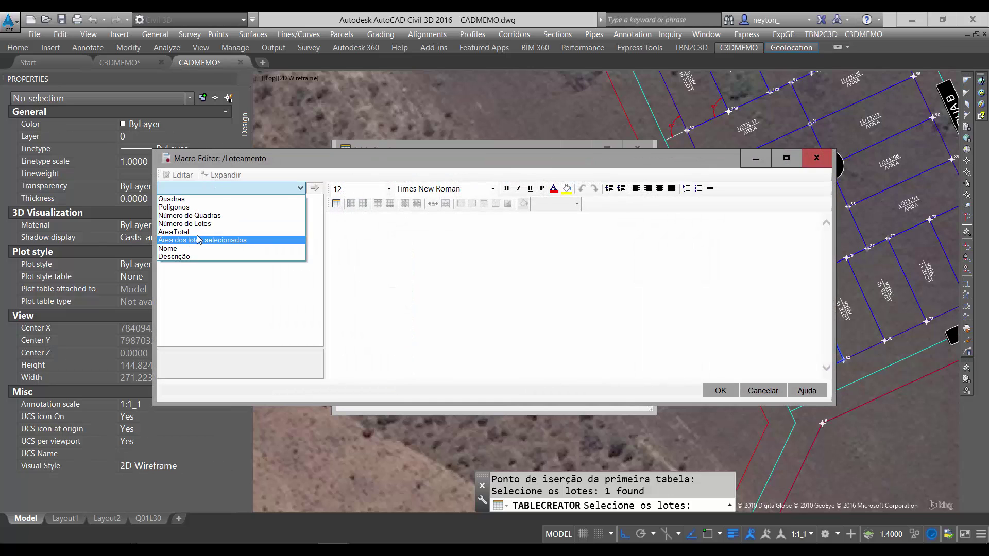
left_click(200, 208)
left_click(314, 188)
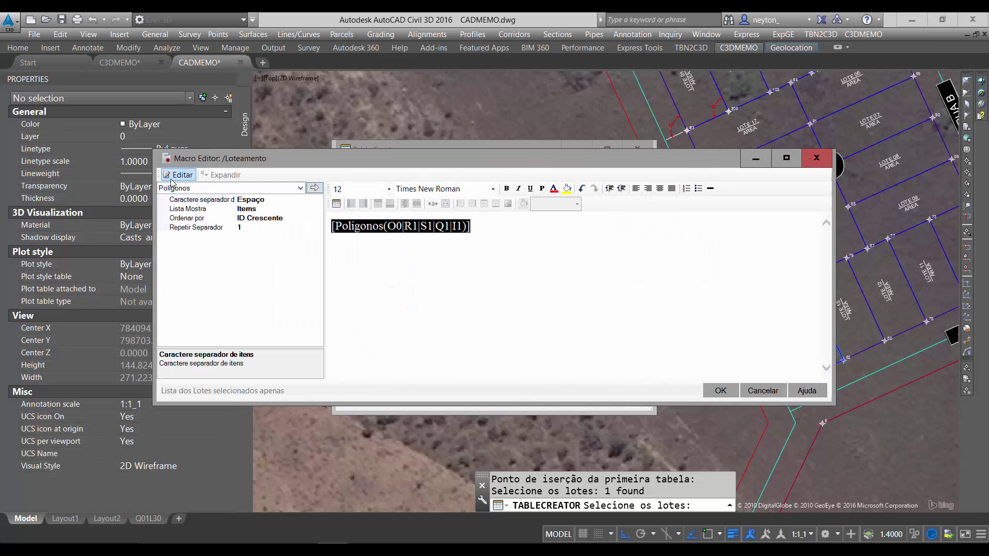
left_click(178, 174)
left_click(232, 188)
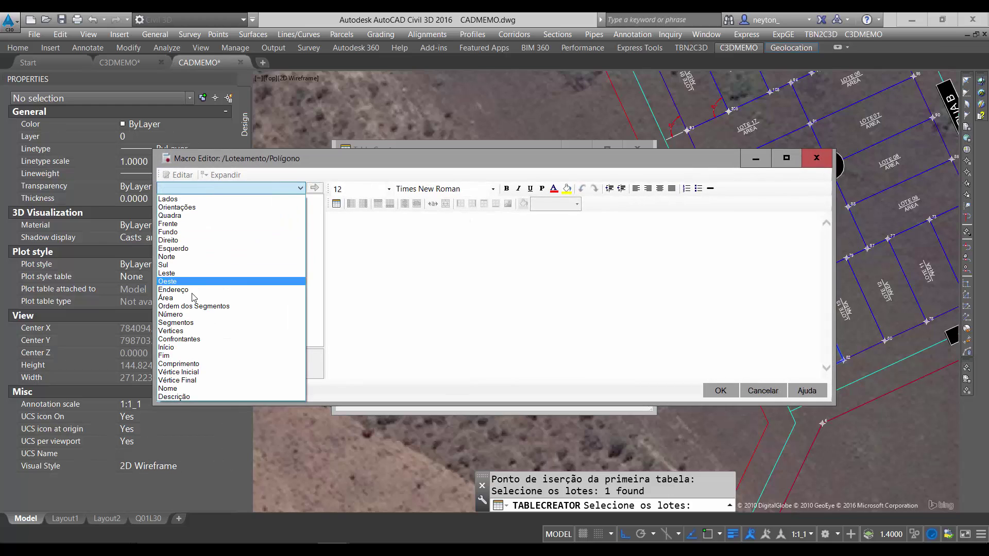
left_click(191, 372)
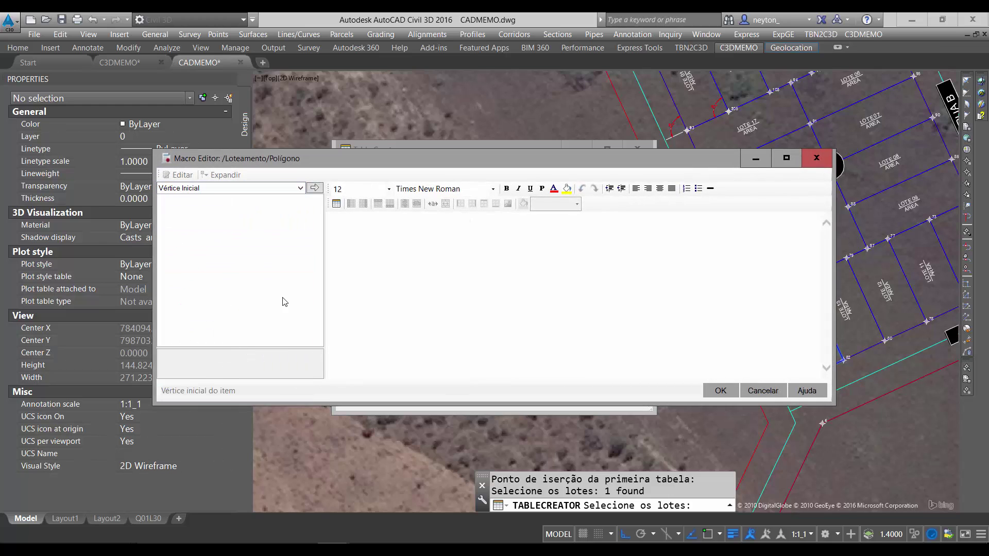
left_click(178, 175)
- Insert a Coordenada macro in the vertex template with Mostre set to Lat
left_click(222, 188)
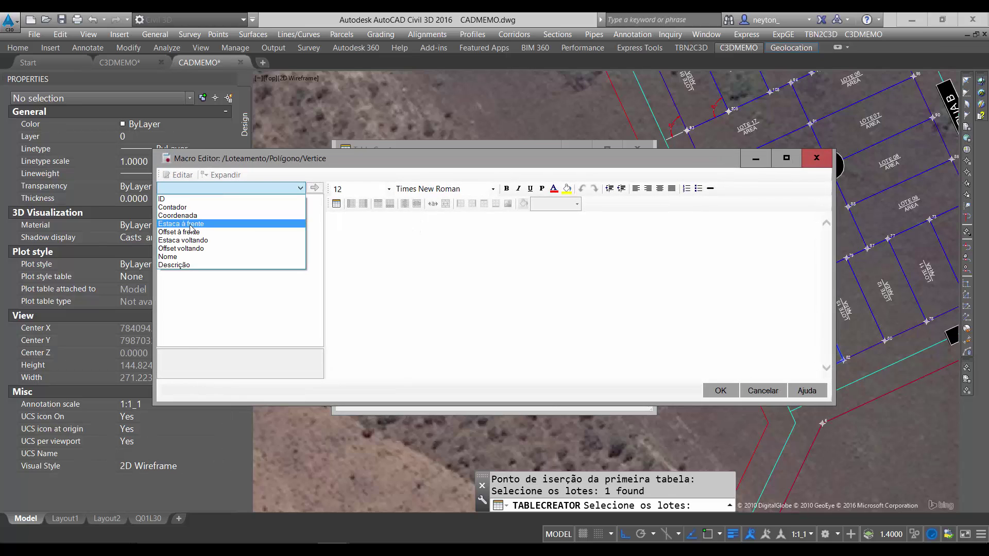
left_click(178, 215)
left_click(290, 229)
left_click(290, 237)
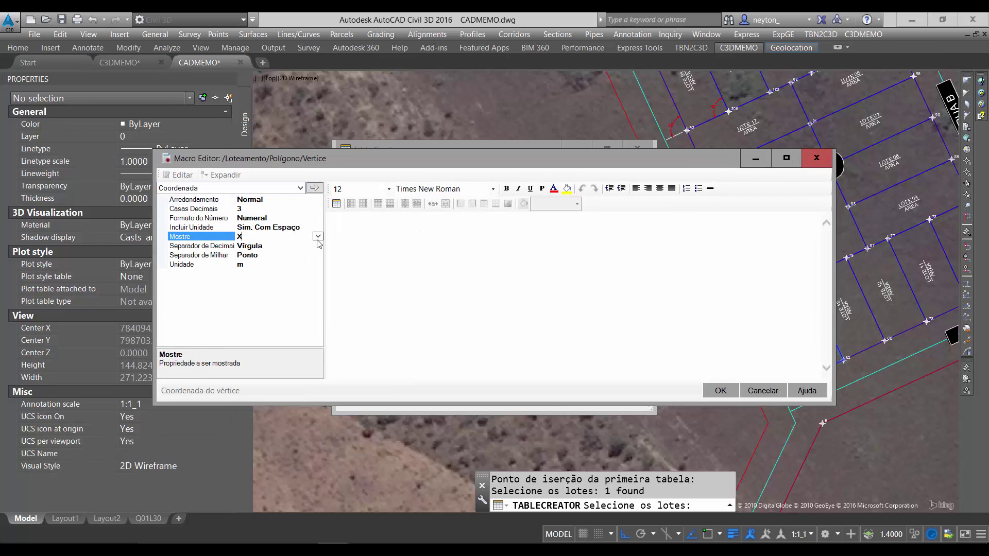
left_click(317, 237)
left_click(256, 264)
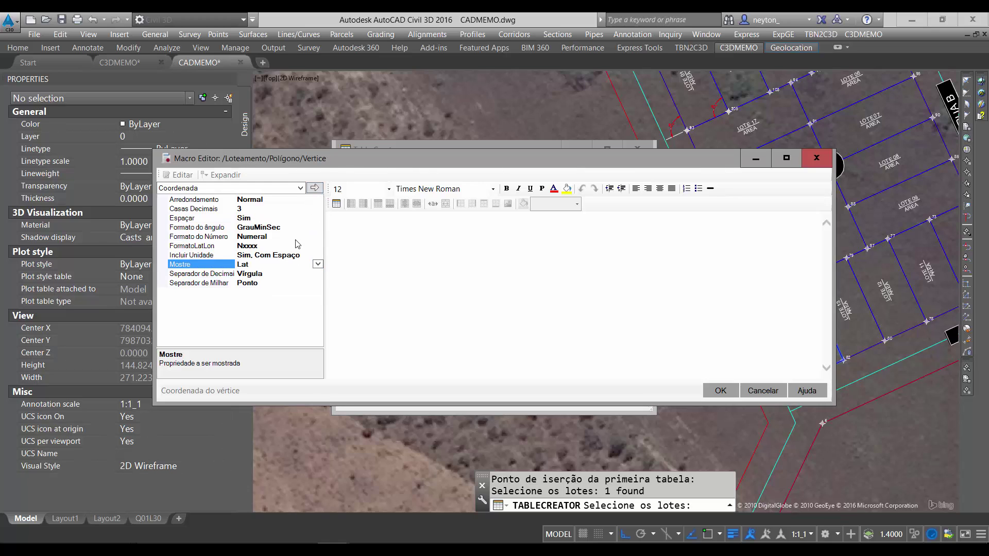
left_click(315, 188)
left_click(584, 246)
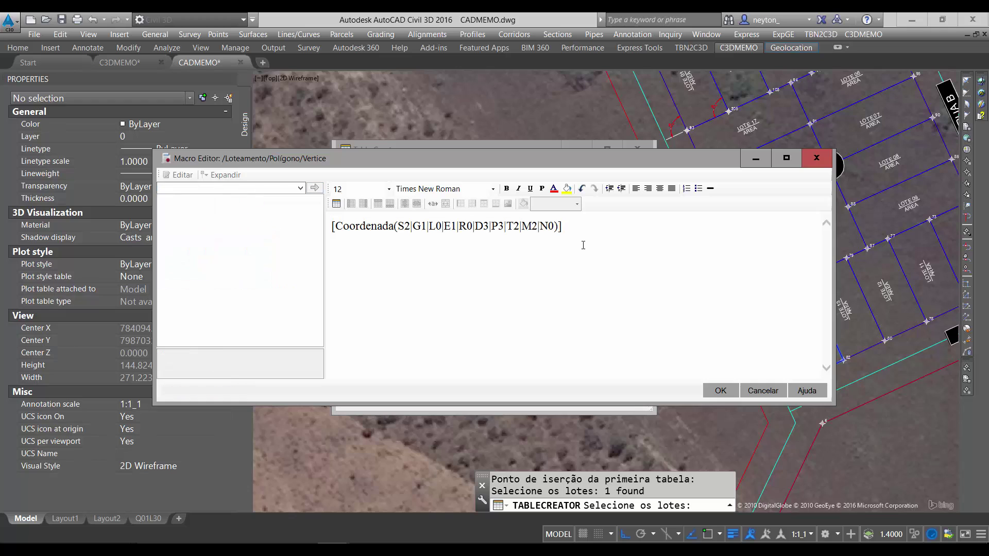
- Add a second Coordenada macro below the latitude one, with Mostre set to Lon
left_click(287, 187)
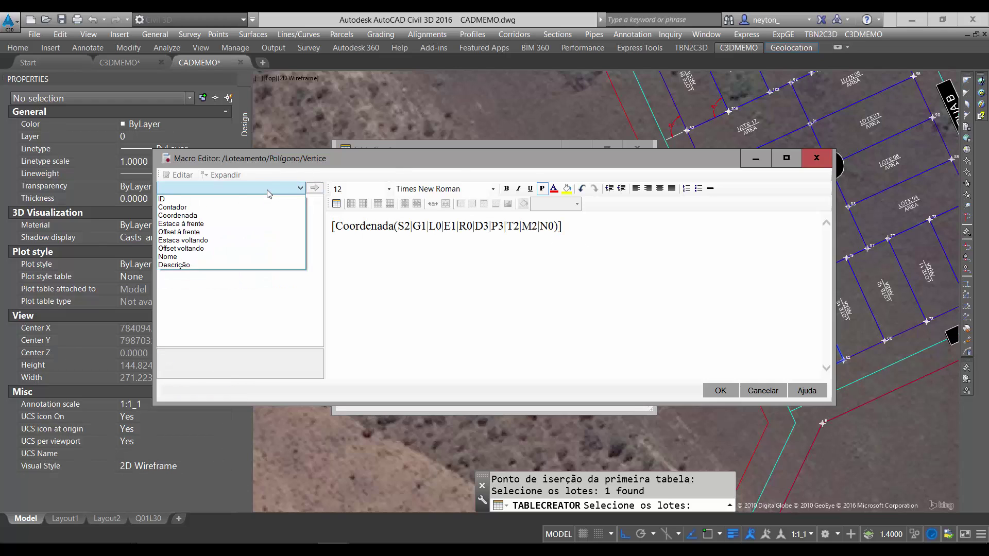
left_click(207, 219)
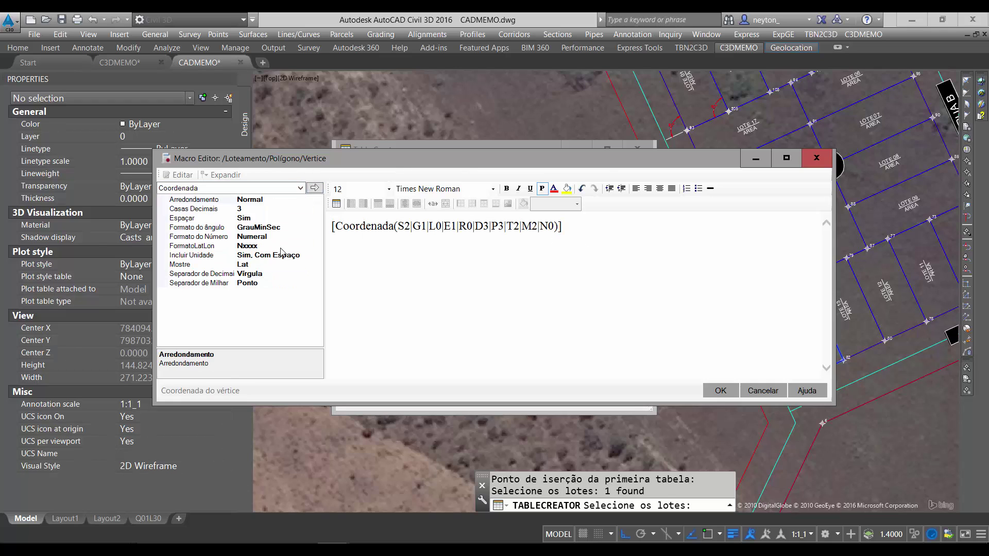
left_click(288, 258)
left_click(295, 248)
left_click(306, 230)
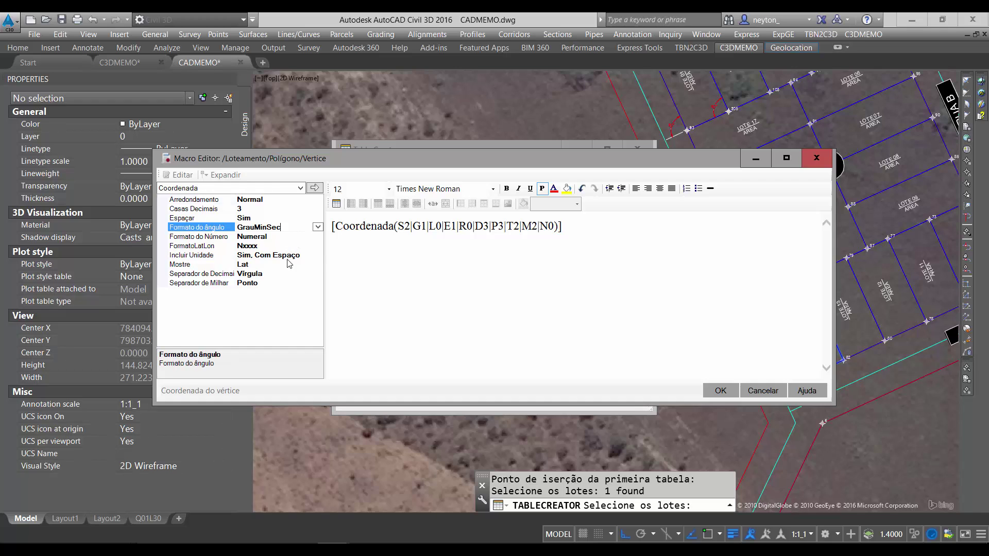
left_click(289, 263)
left_click(318, 265)
left_click(242, 301)
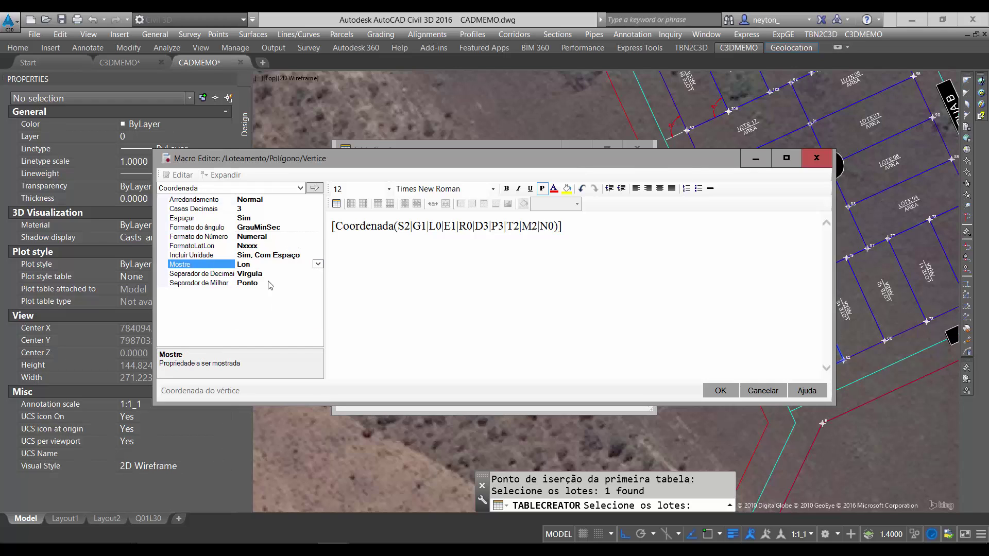
left_click(315, 188)
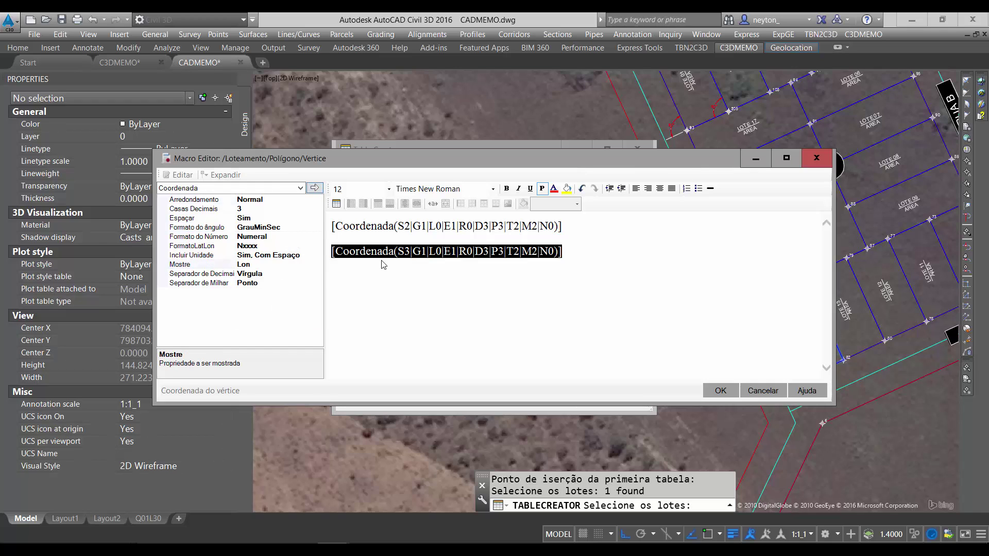
- Accept the nested macro levels, run the Table Creator for LOTE 14, and dismiss the licence notice
left_click(720, 390)
left_click(716, 389)
left_click(716, 389)
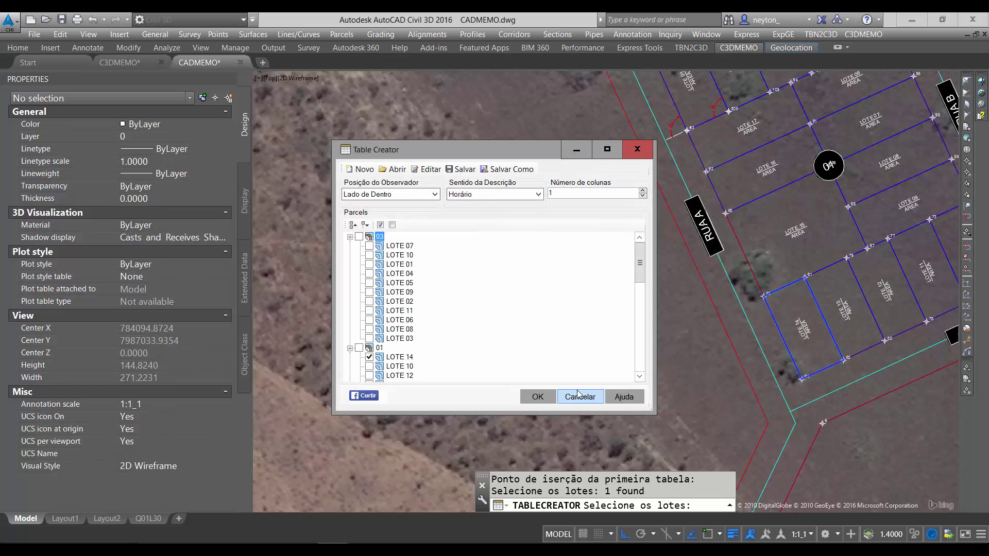
left_click(548, 397)
left_click(582, 369)
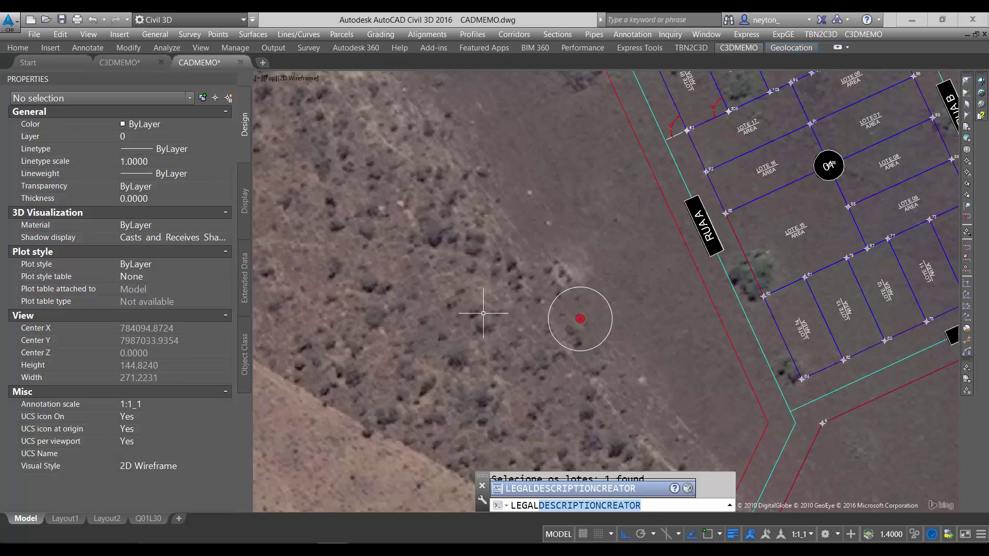
- Start LEGALDESCRIPTIONCREATOR, select LOTE 14, and open the description template for editing
key("Return")
left_click(546, 425)
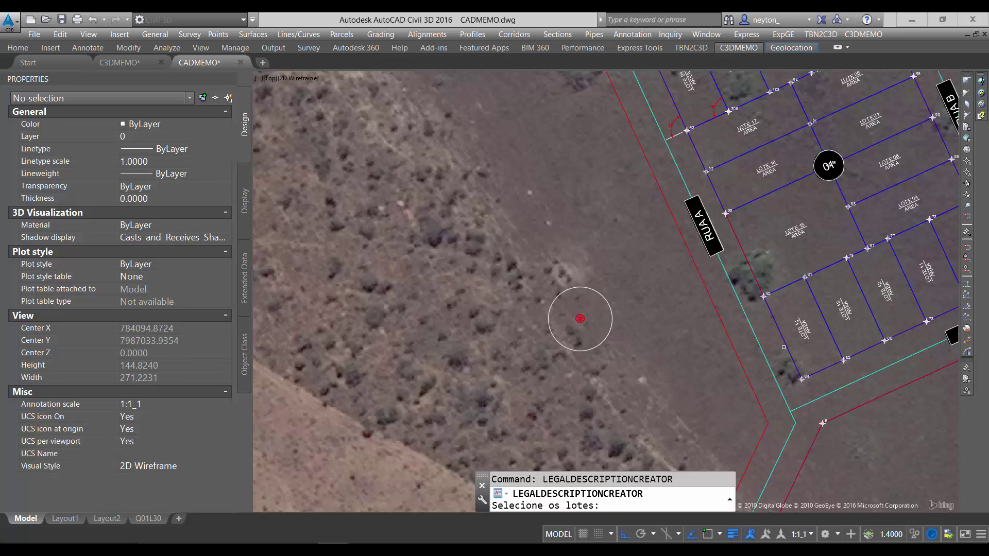
key("Return")
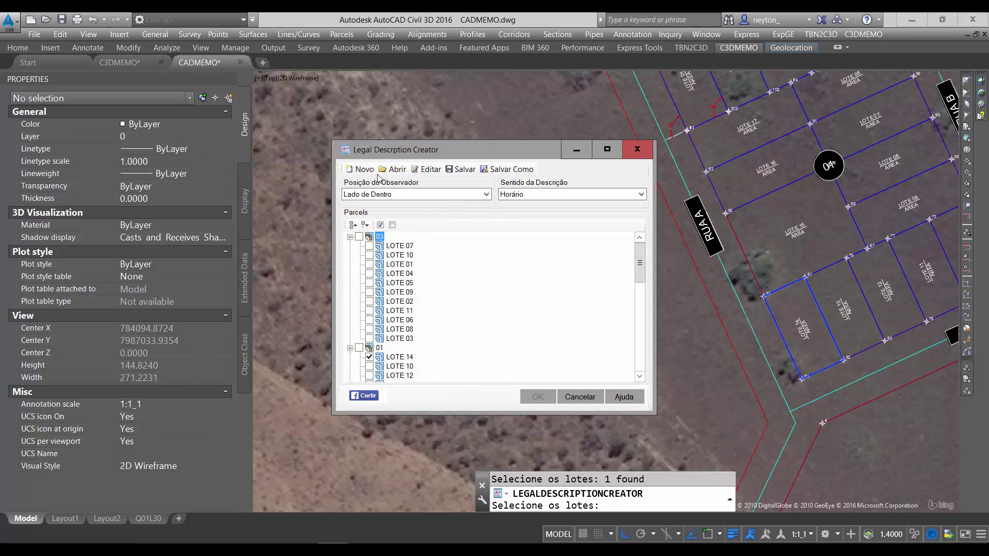
left_click(430, 170)
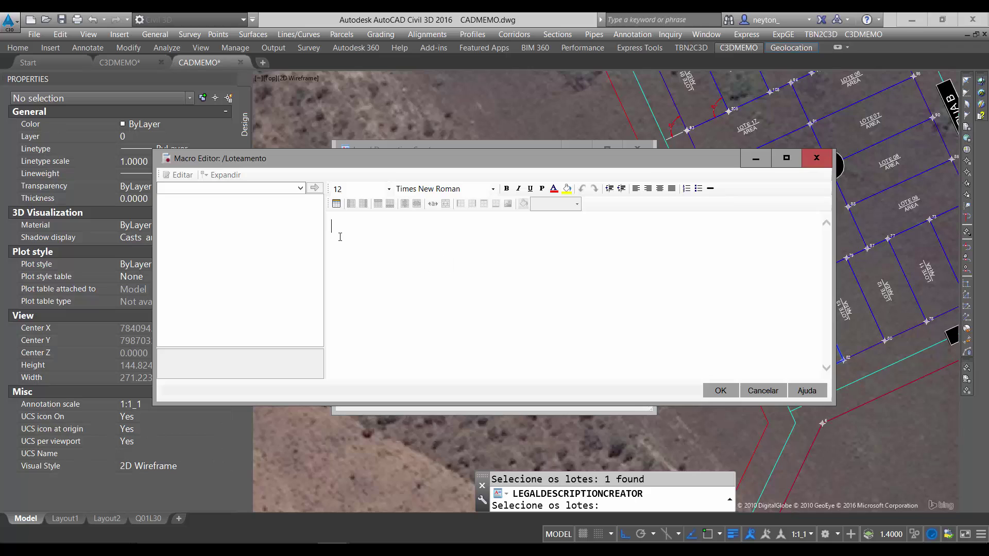
- Insert a Polígonos macro, add a Vértice Inicial macro inside it, and open the vertex level for editing
left_click(236, 188)
left_click(190, 208)
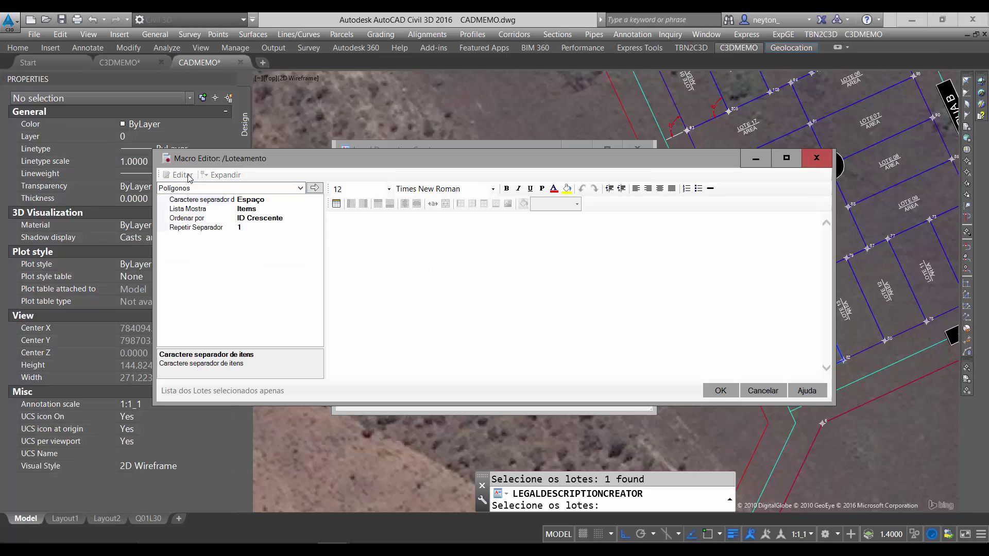
left_click(313, 187)
left_click(183, 176)
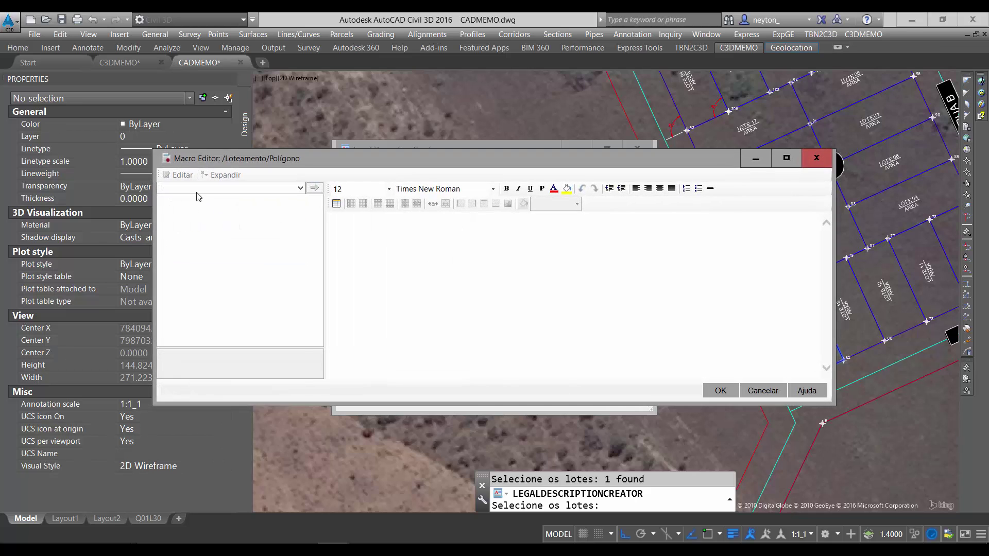
left_click(196, 191)
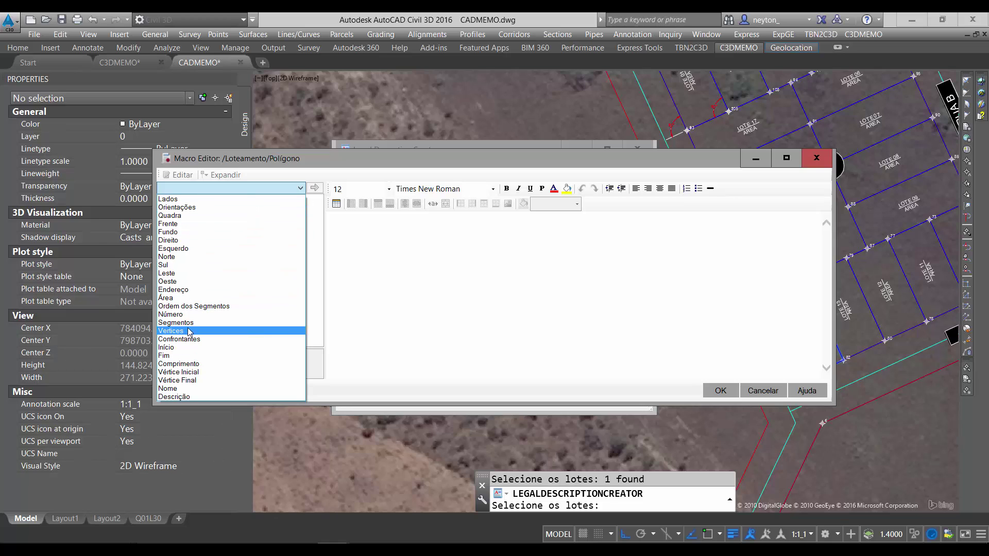
left_click(178, 372)
left_click(314, 187)
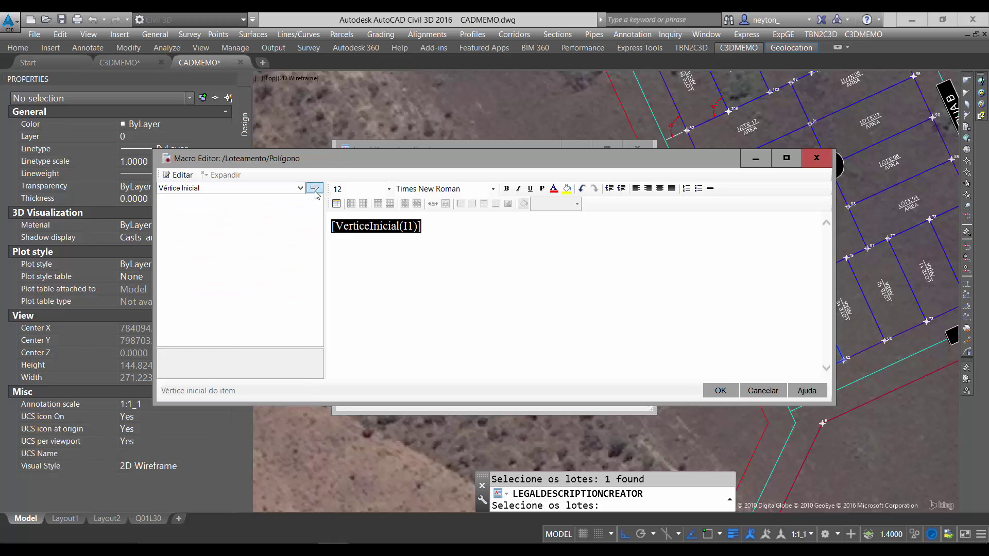
left_click(183, 175)
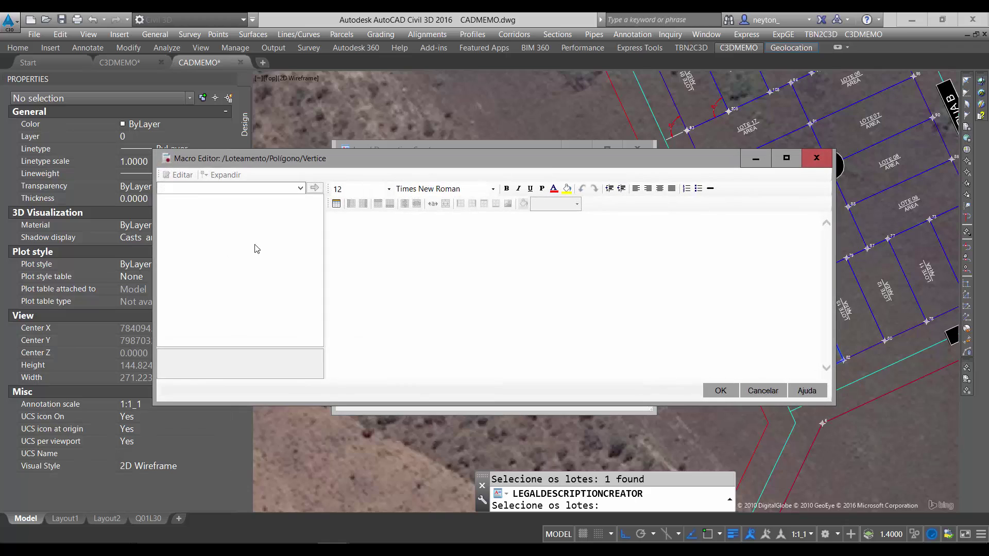
left_click(232, 188)
left_click(172, 207)
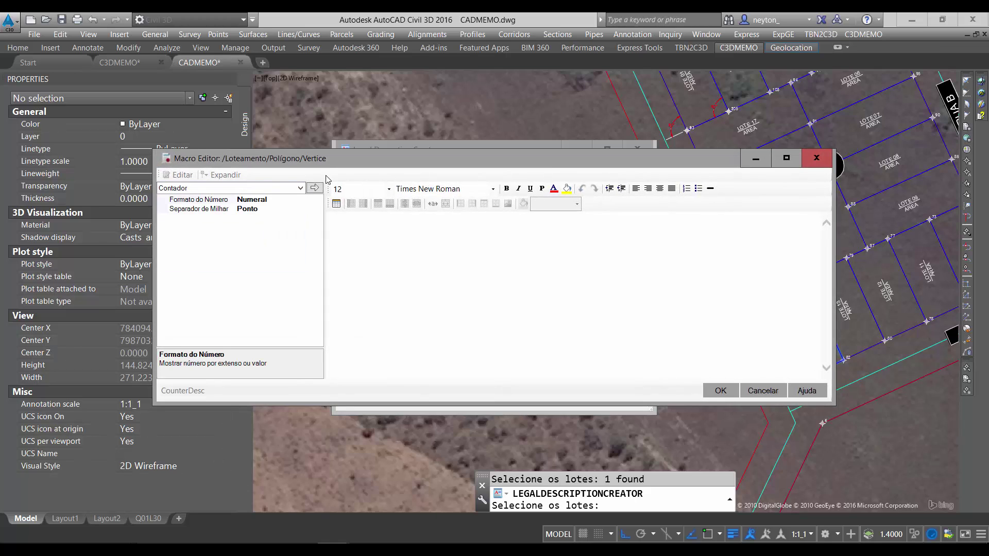
left_click(315, 188)
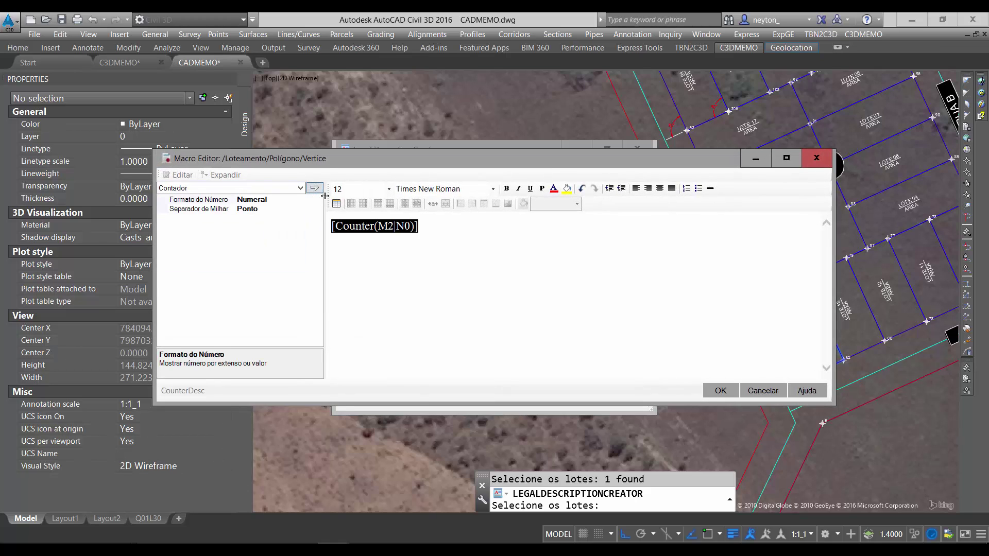
- Replace the selected Counter macro with a Coordenada macro that shows Lon
left_click(285, 190)
left_click(191, 216)
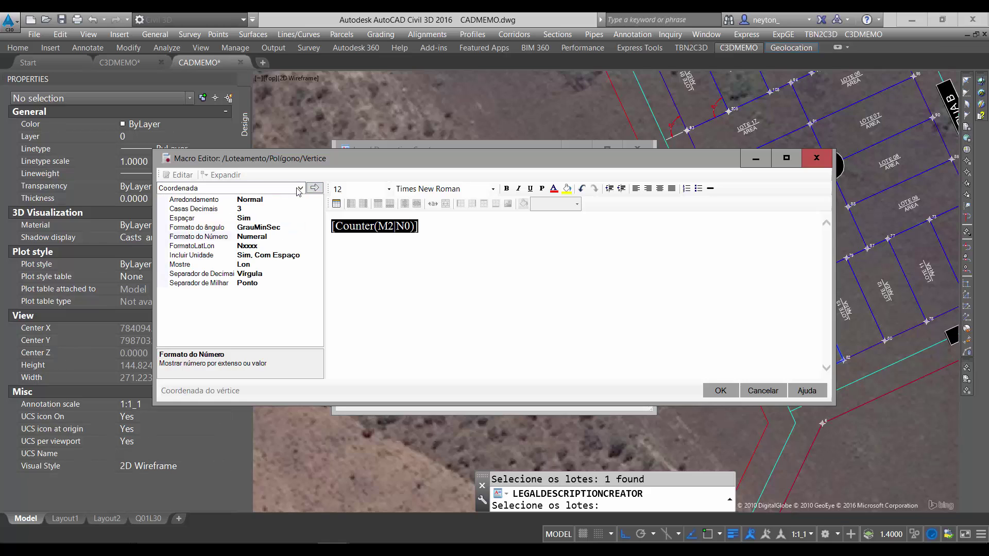
left_click(250, 266)
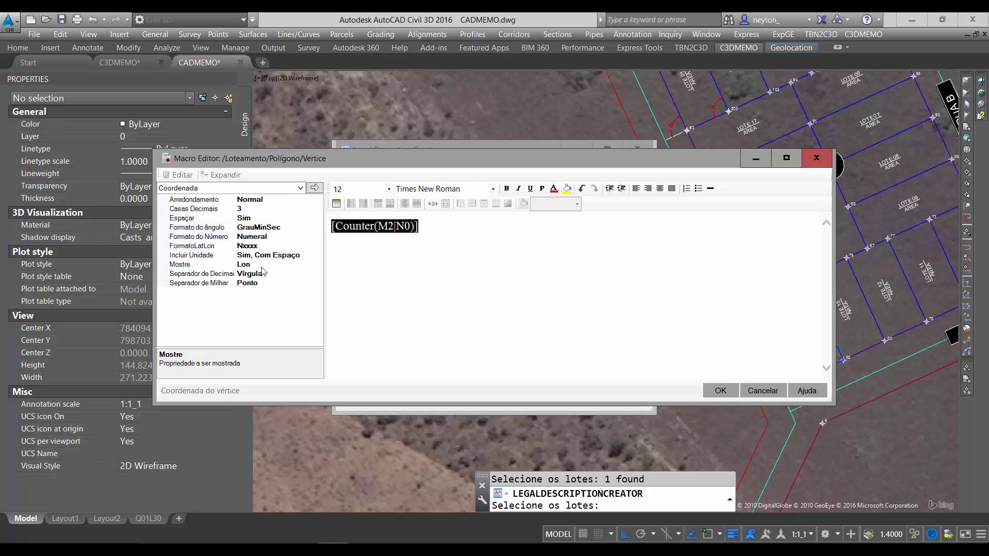
left_click(314, 187)
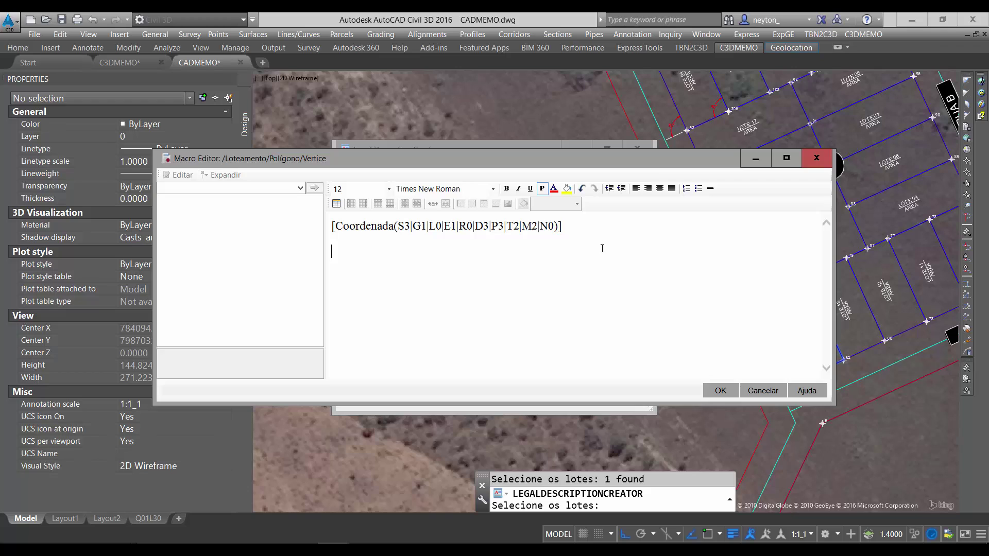
- Add another Coordenada macro below the longitude one, with Mostre set to Lat
left_click(301, 188)
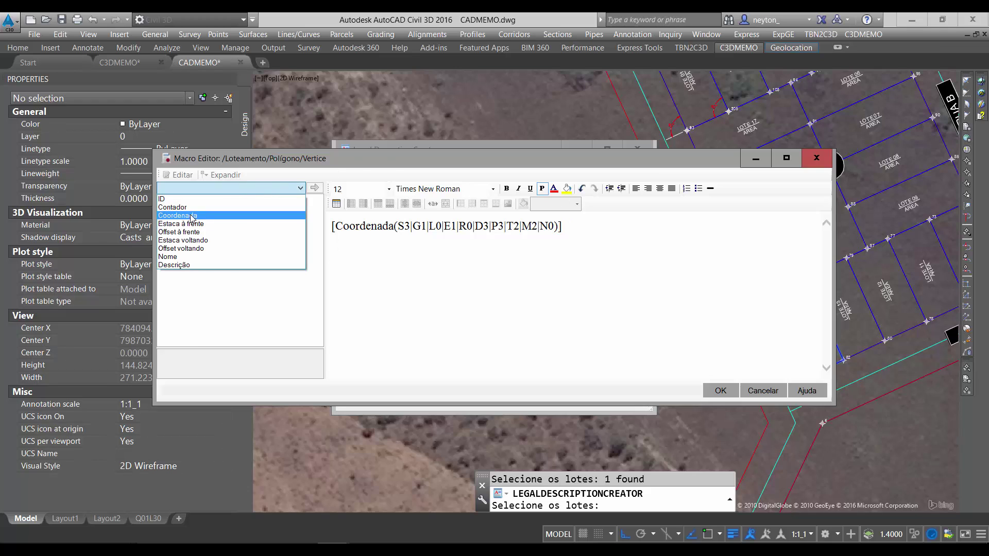
left_click(190, 216)
left_click(292, 265)
left_click(318, 264)
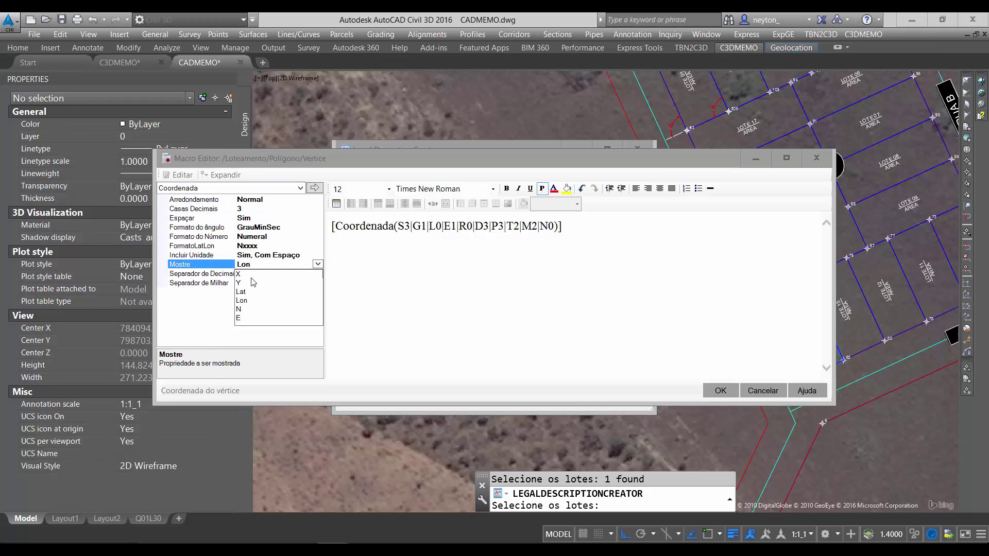
left_click(243, 292)
left_click(314, 187)
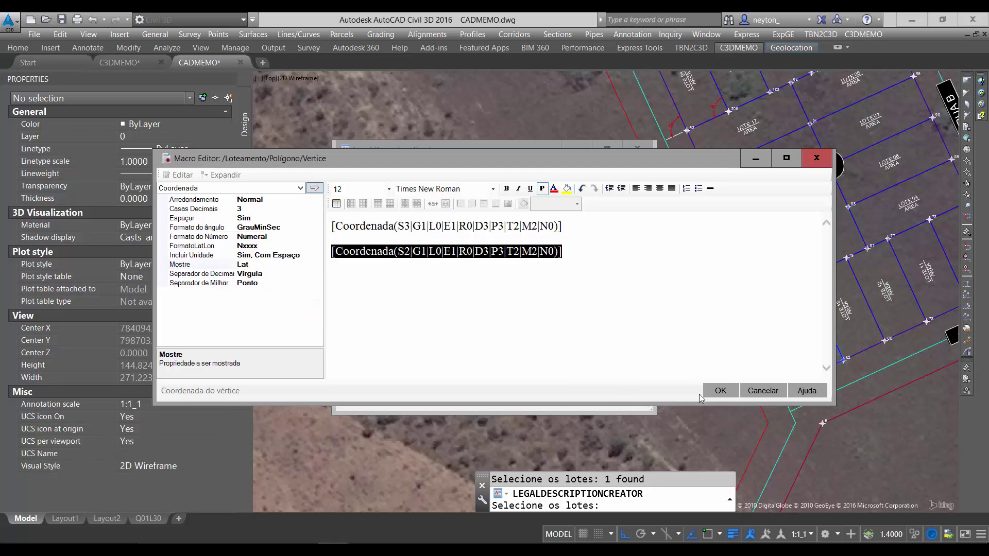
- Accept the macro levels, save LOTE 14's legal description as sdfs in MODELOS, dismiss the licence notice, and open the generated file
left_click(721, 390)
left_click(719, 390)
left_click(718, 389)
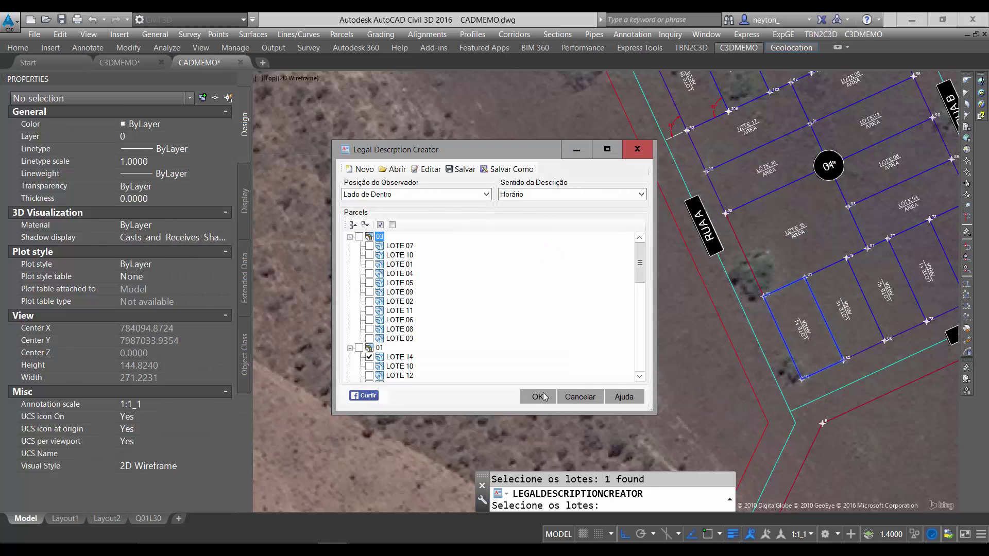
left_click(538, 396)
type("sdfs")
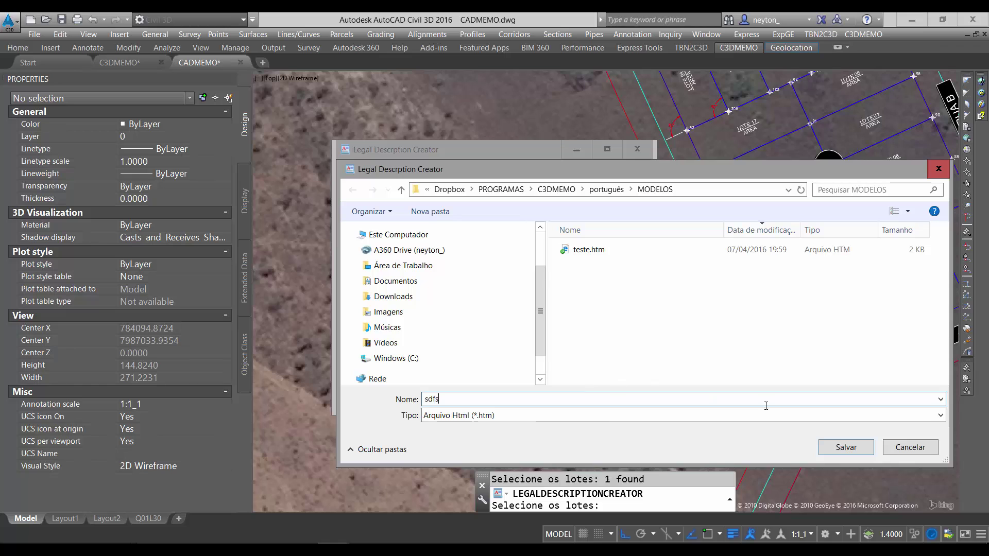
left_click(840, 444)
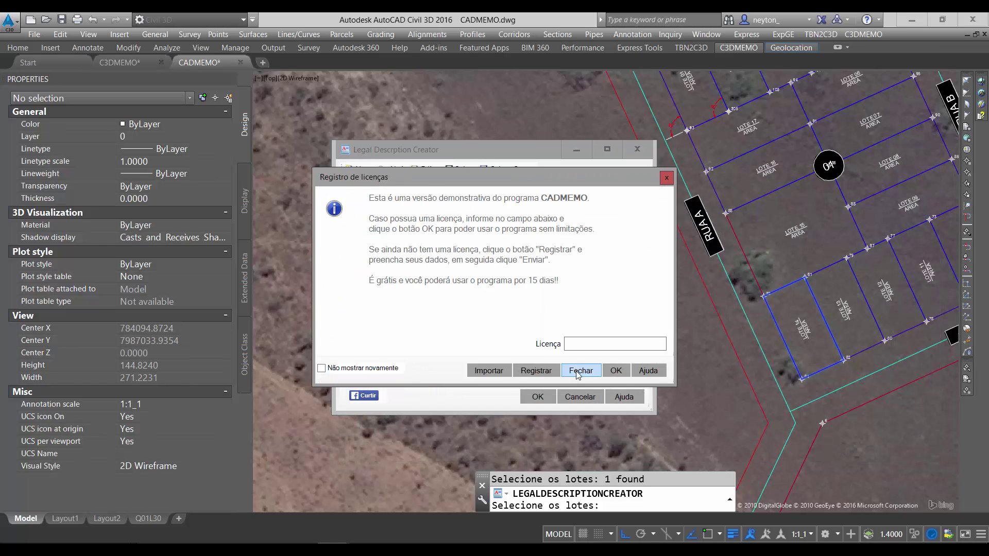
left_click(579, 371)
left_click(537, 315)
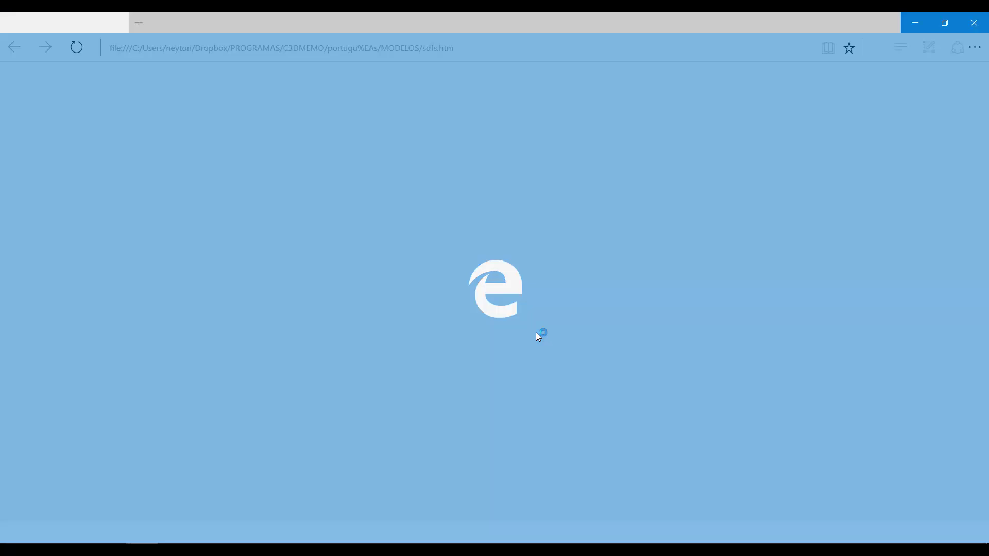
- Examine the exported longitude and latitude in the browser, close it, and view the whole subdivision in the drawing
scroll(20, 147, "up", 3, "ctrl")
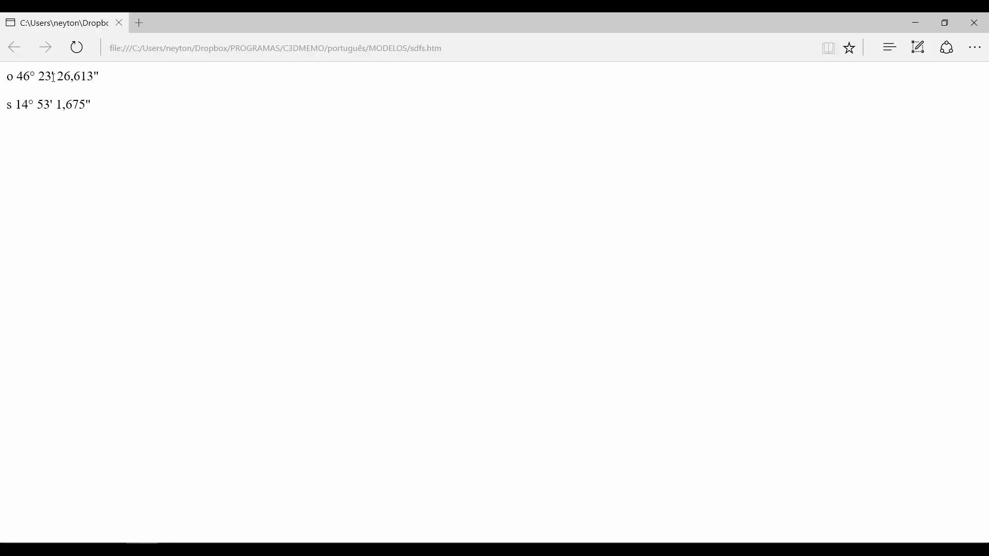
key("ctrl+a")
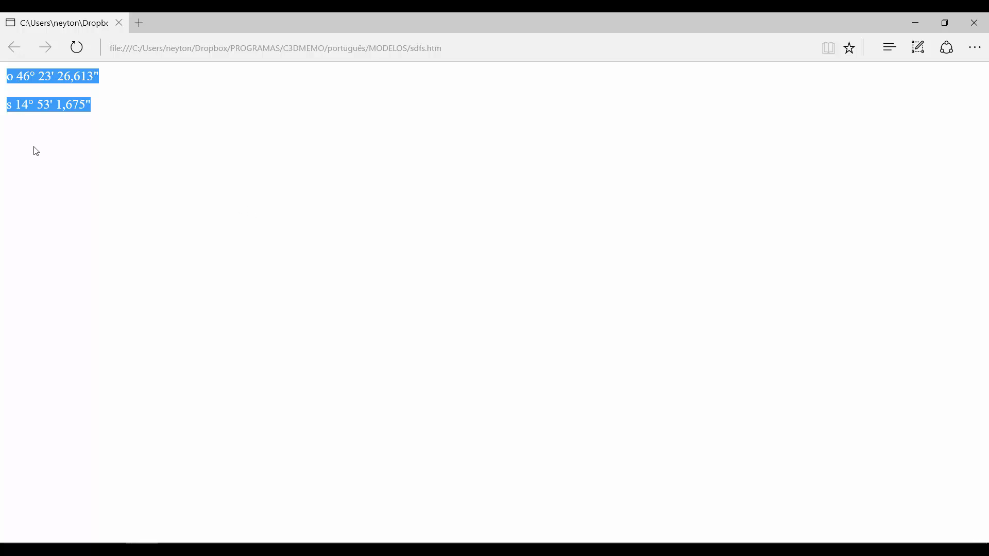
left_click(985, 23)
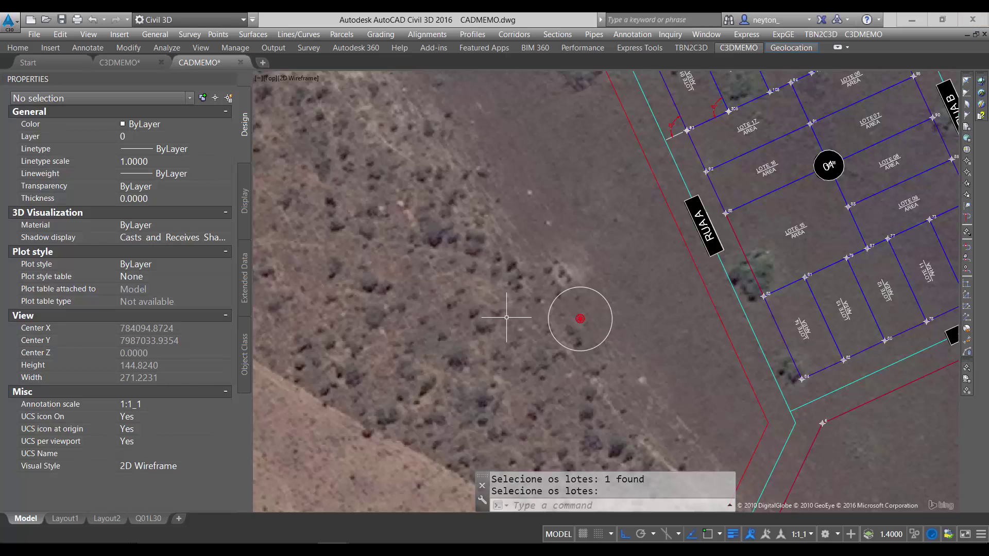
scroll(497, 316, "down", 4)
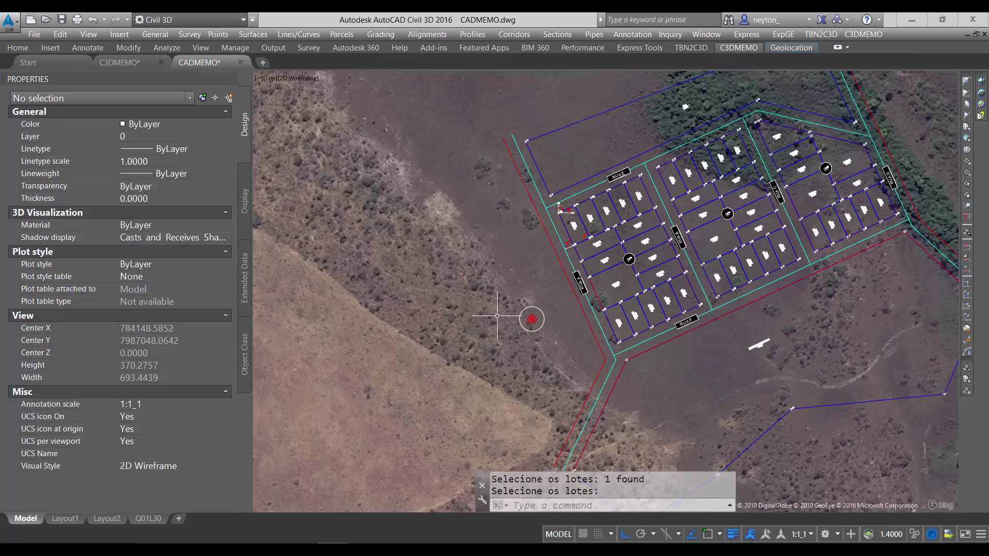